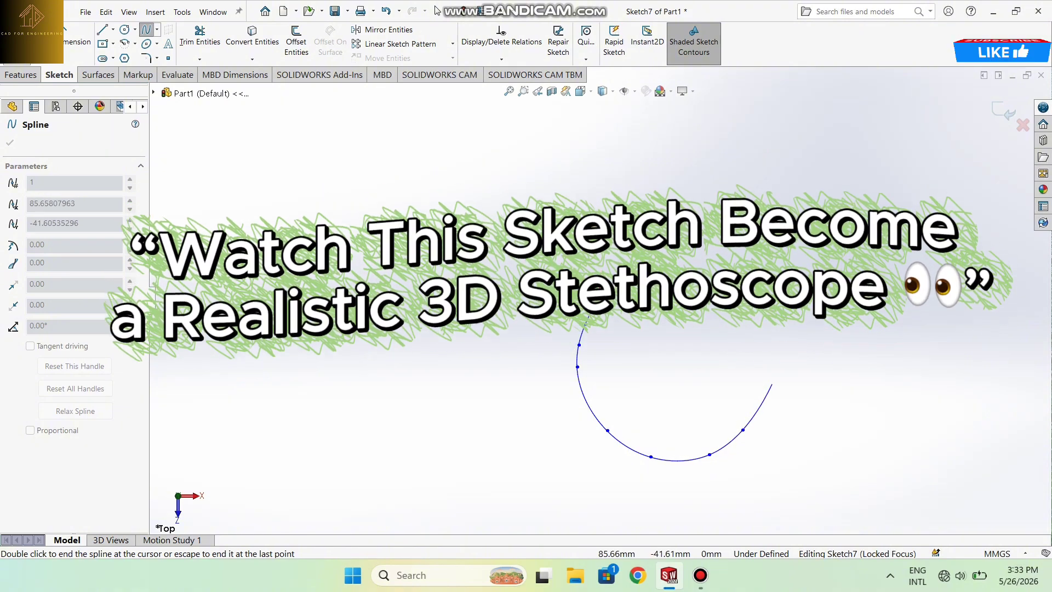
# Finish the tube spline with an S-curve over a rounded crest, ending about 135 mm right of and 61 mm below the origin
pyautogui.click(772, 384)
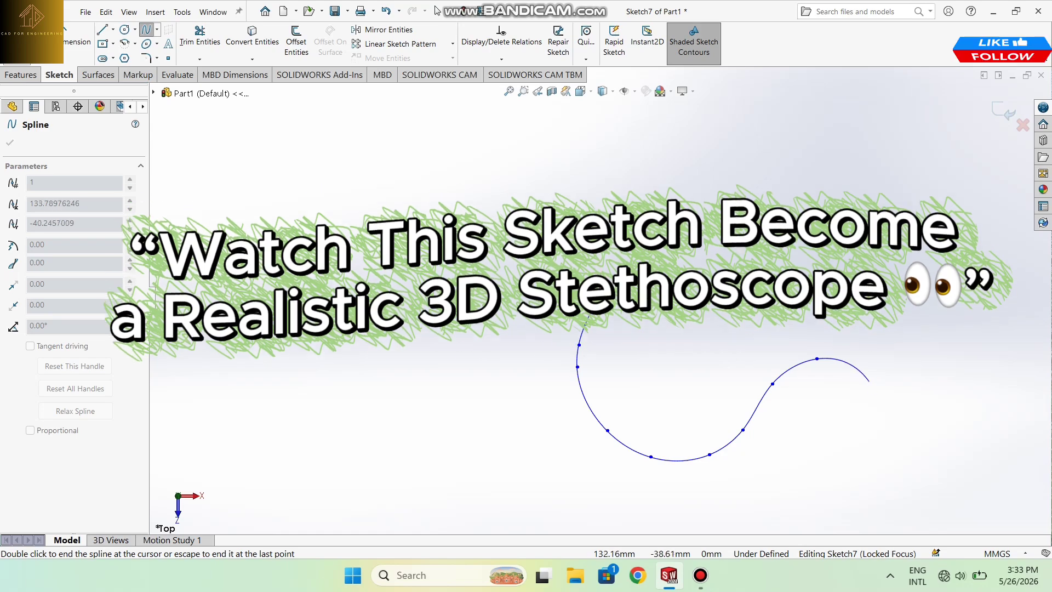
pyautogui.click(843, 368)
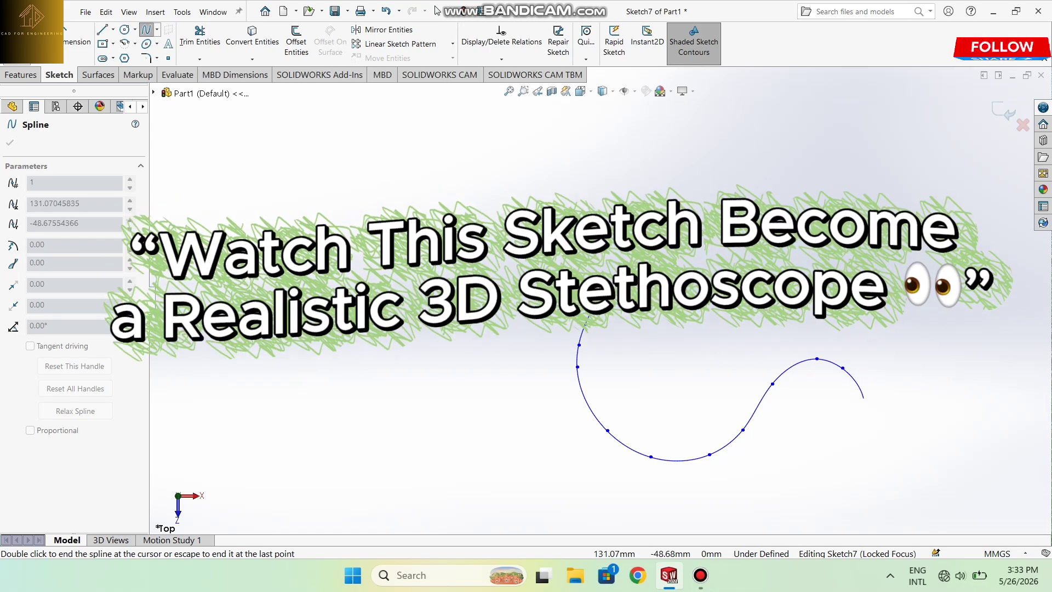
pyautogui.click(860, 392)
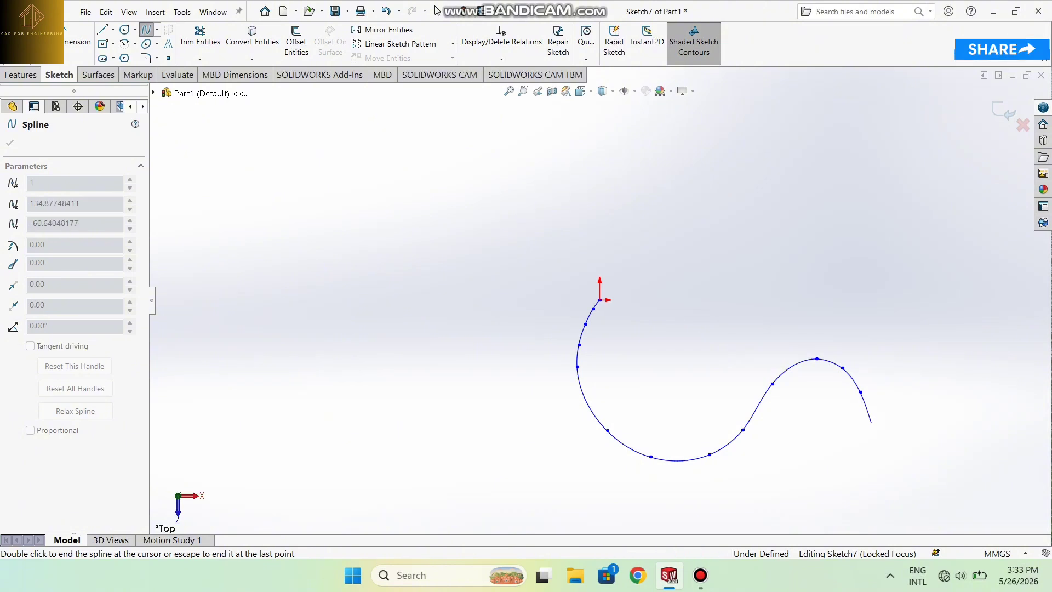
pyautogui.doubleClick(872, 422)
pyautogui.scroll(-2, 796, 376)
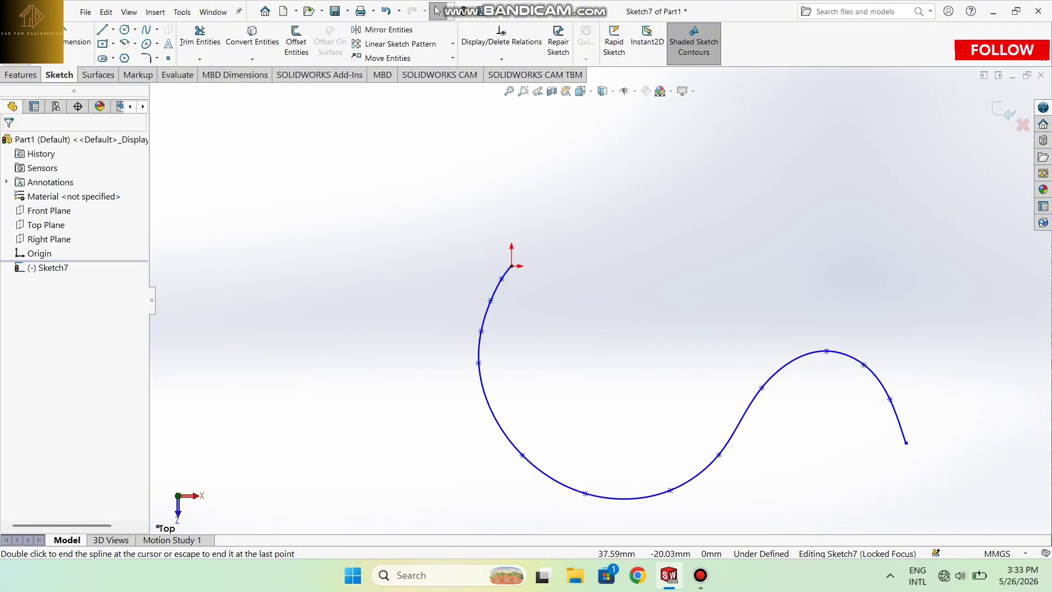
pyautogui.scroll(3, 606, 298)
pyautogui.scroll(-1, 606, 294)
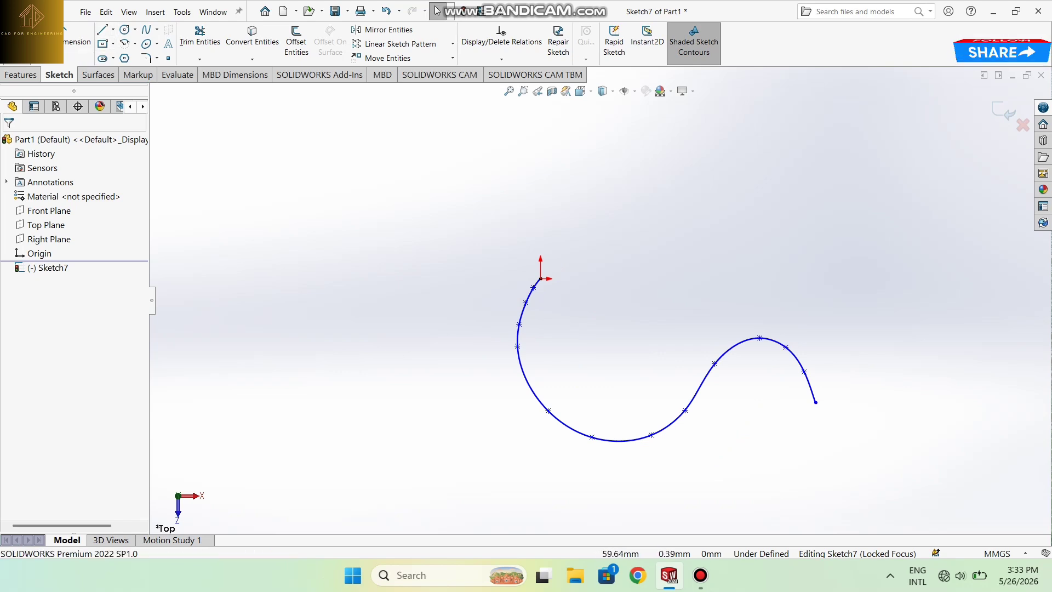
# Sweep a solid 2.5 mm diameter circular profile along the spline to form the tube
pyautogui.click(21, 76)
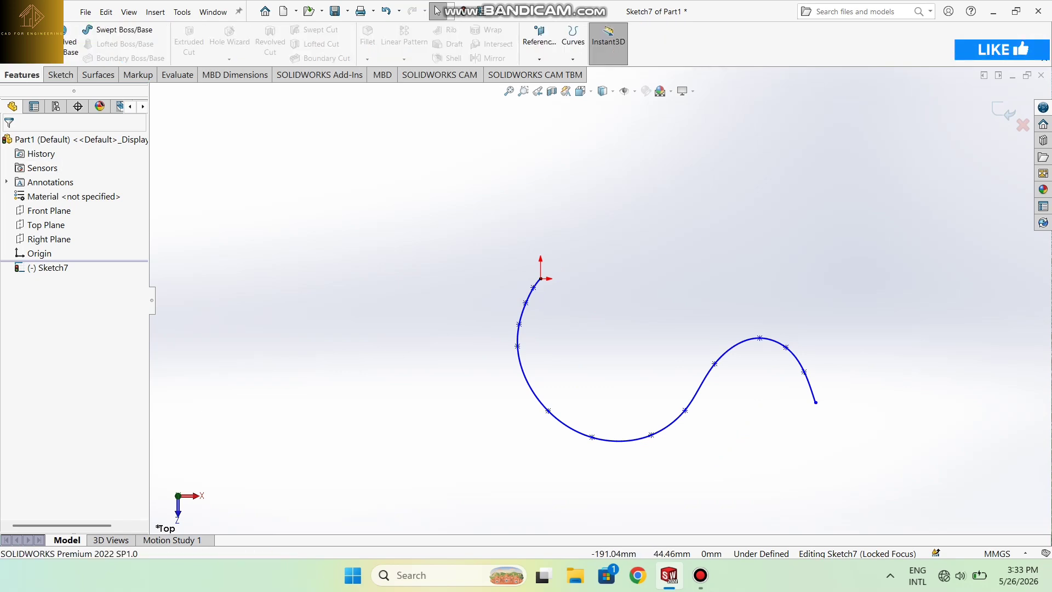
pyautogui.click(118, 30)
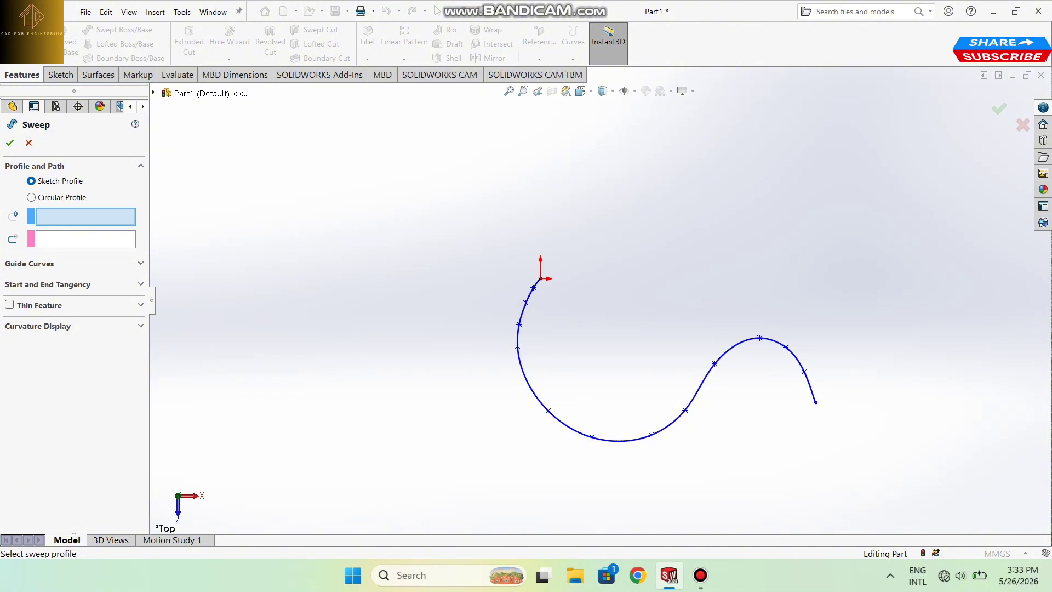
pyautogui.click(31, 197)
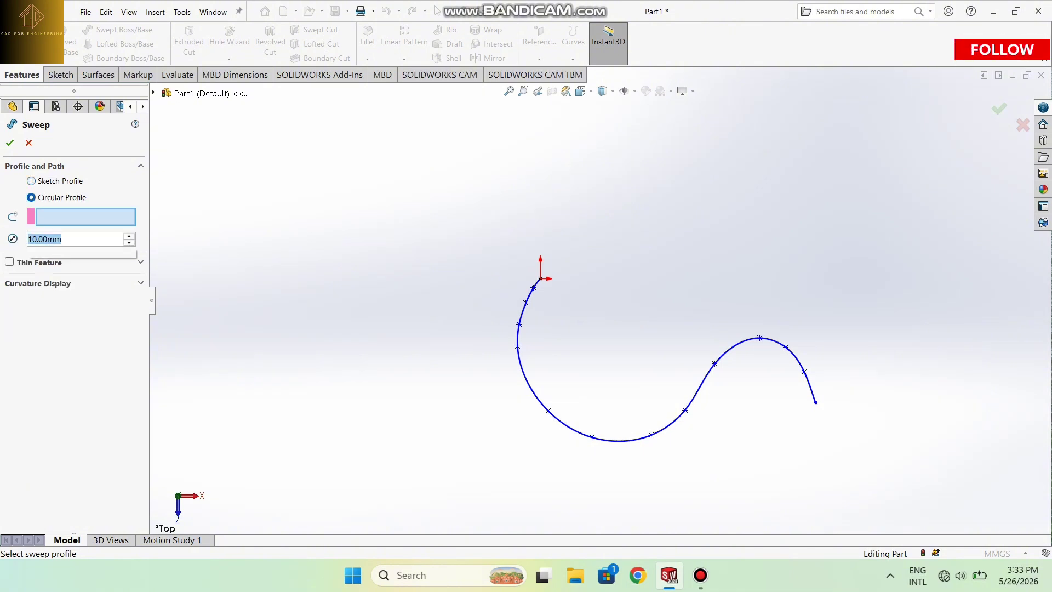
pyautogui.write('2.5')
pyautogui.press('Return')
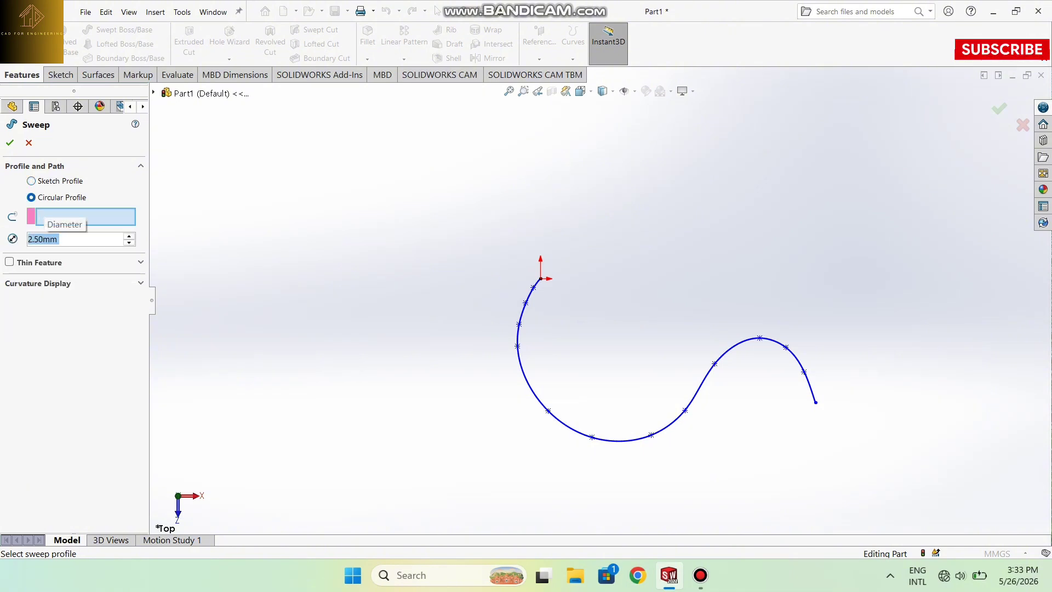
pyautogui.click(519, 357)
pyautogui.click(10, 143)
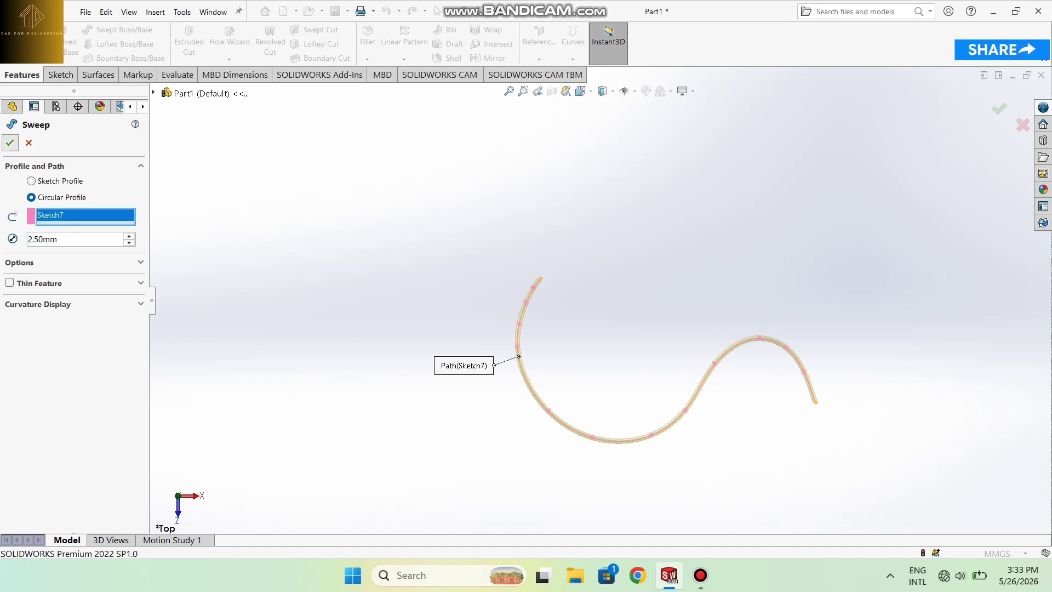
pyautogui.scroll(-2, 563, 303)
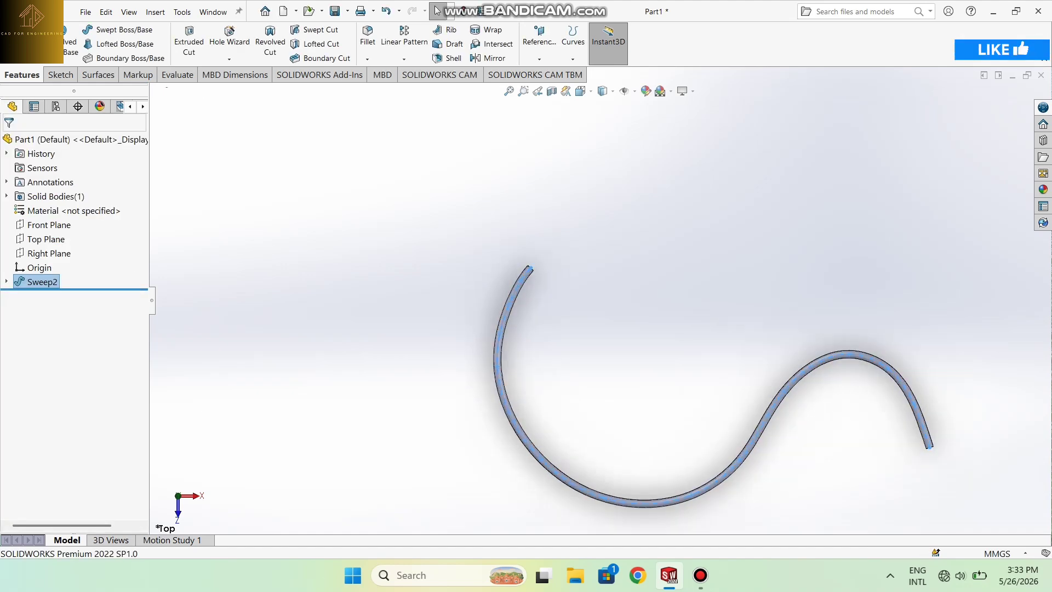
# Start a sketch on the Top Plane and draw a centerline about 12.6 mm long from the origin diagonally up and away from the tube end
pyautogui.rightClick(31, 239)
pyautogui.click(42, 222)
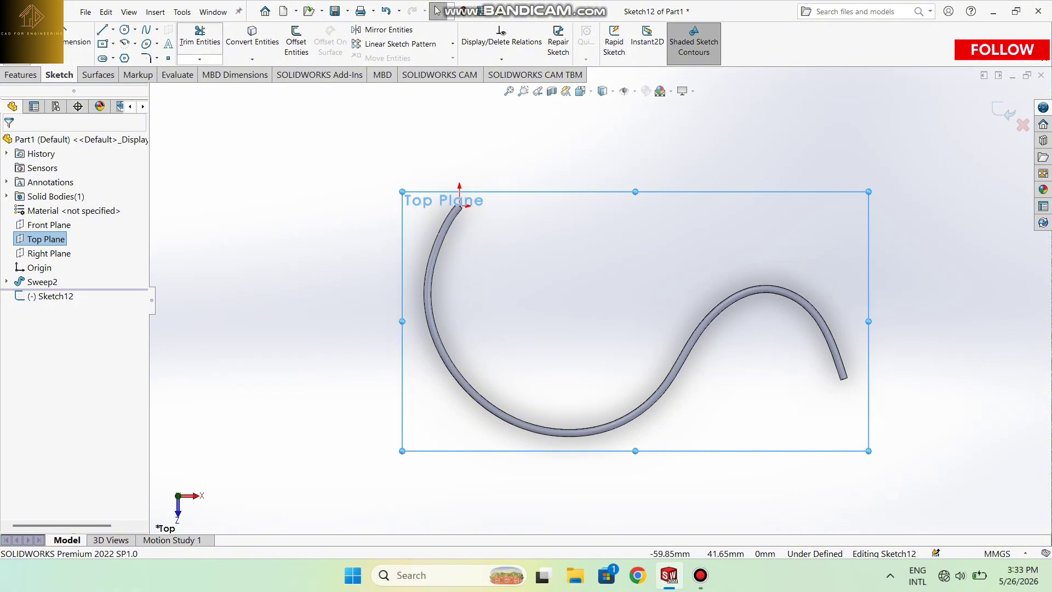
pyautogui.click(112, 29)
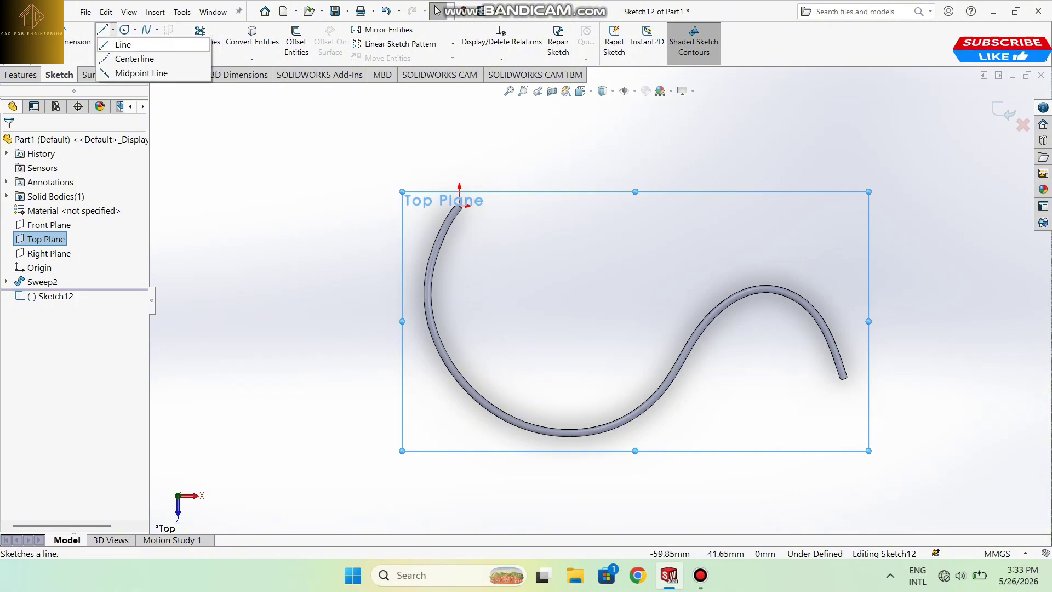
pyautogui.click(138, 56)
pyautogui.scroll(-3, 433, 191)
pyautogui.scroll(-2, 438, 202)
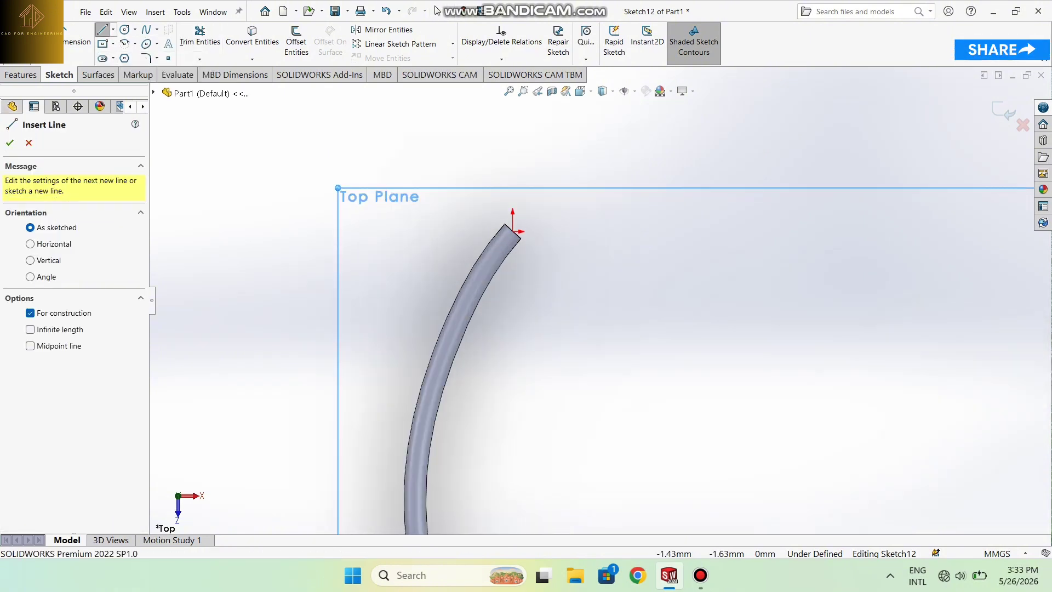
pyautogui.click(513, 231)
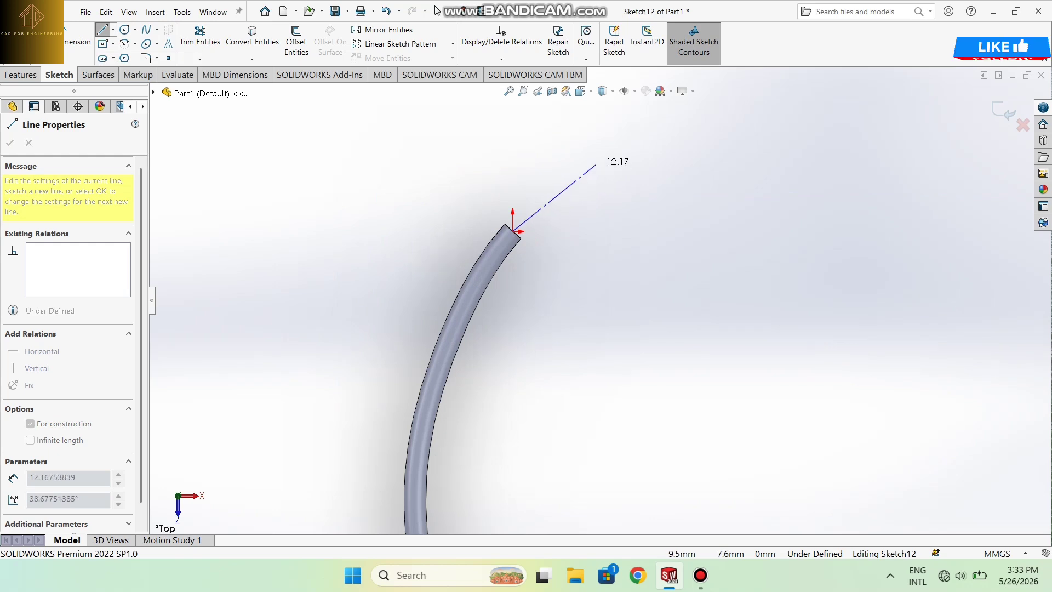
pyautogui.click(596, 160)
pyautogui.press('Escape')
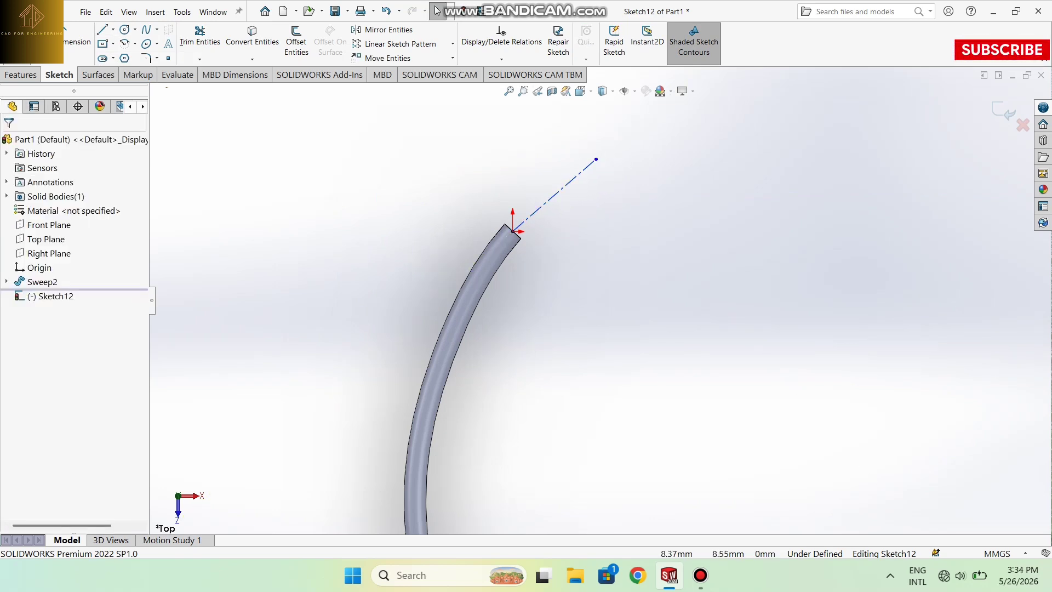
# Draw a short centerline from the origin to the lower corner of the tube's end face
pyautogui.click(113, 30)
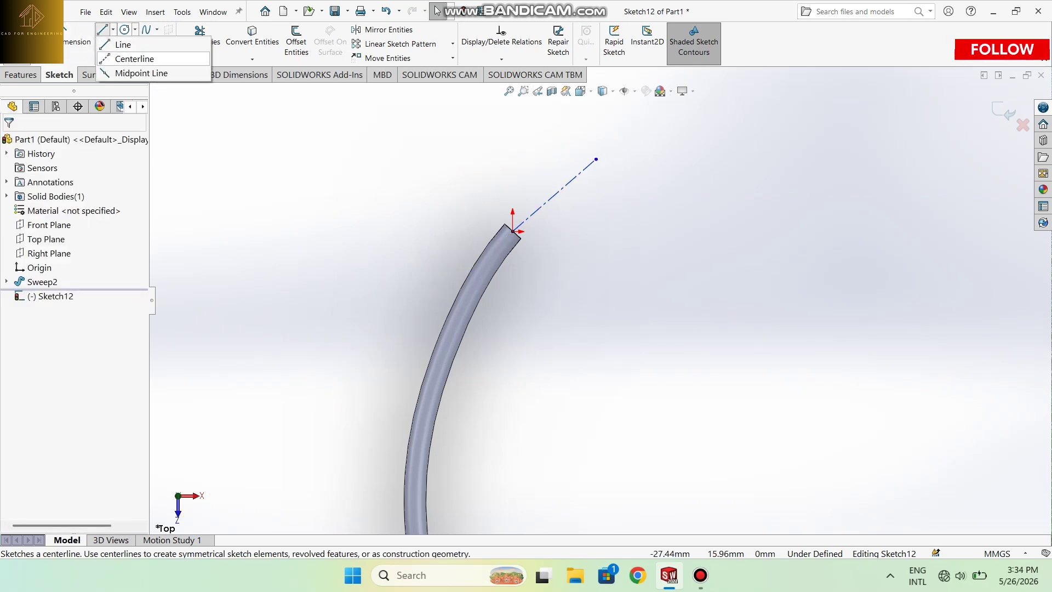
pyautogui.click(132, 57)
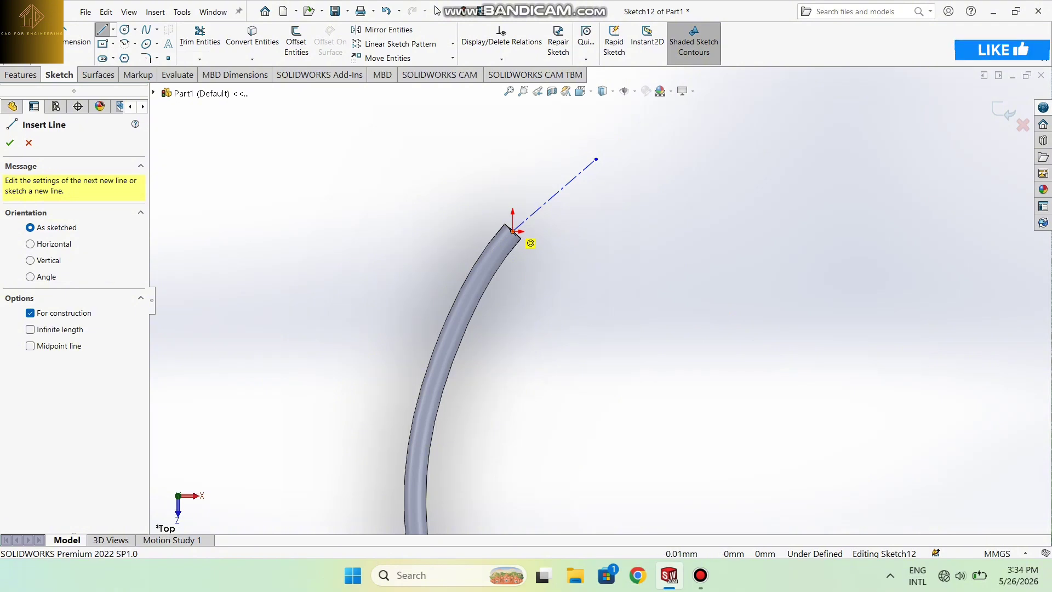
pyautogui.click(513, 231)
pyautogui.click(521, 238)
pyautogui.press('Escape')
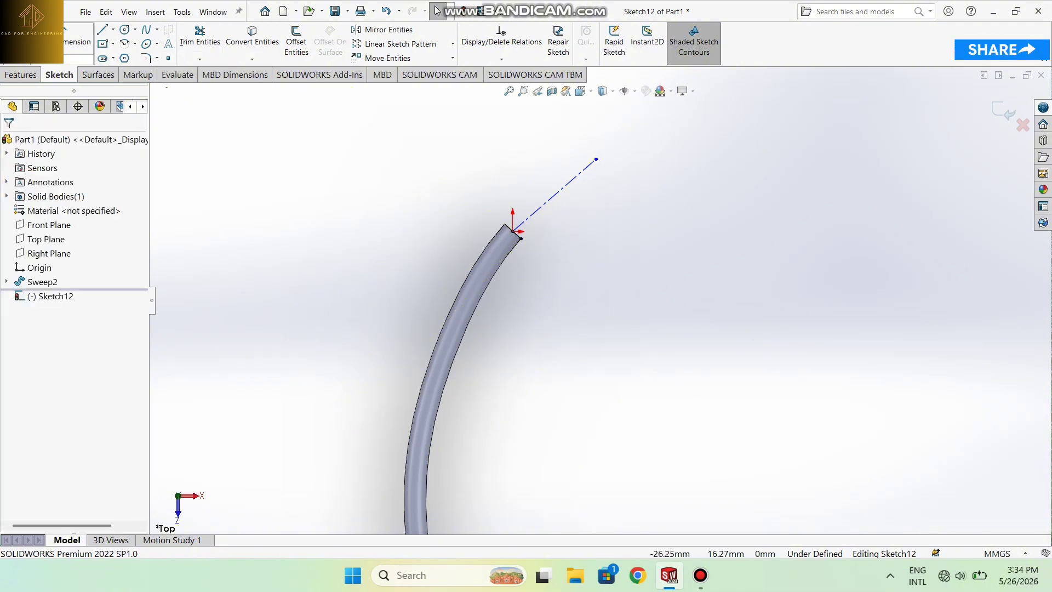
# Dimension the angle between the long and short centerlines at 90 degrees
pyautogui.click(77, 39)
pyautogui.scroll(-3, 491, 238)
pyautogui.click(537, 232)
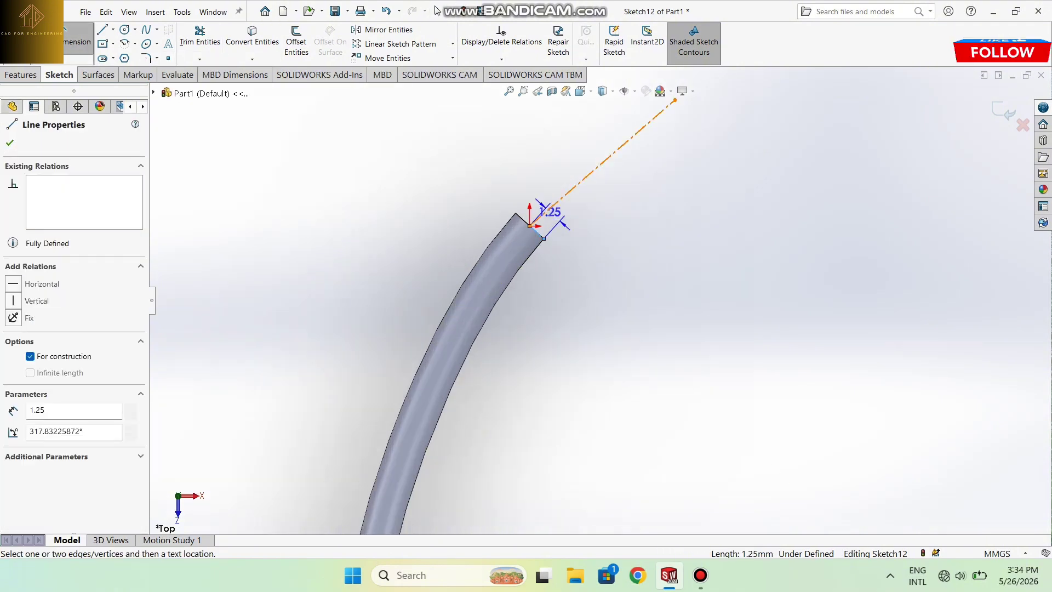
pyautogui.click(602, 163)
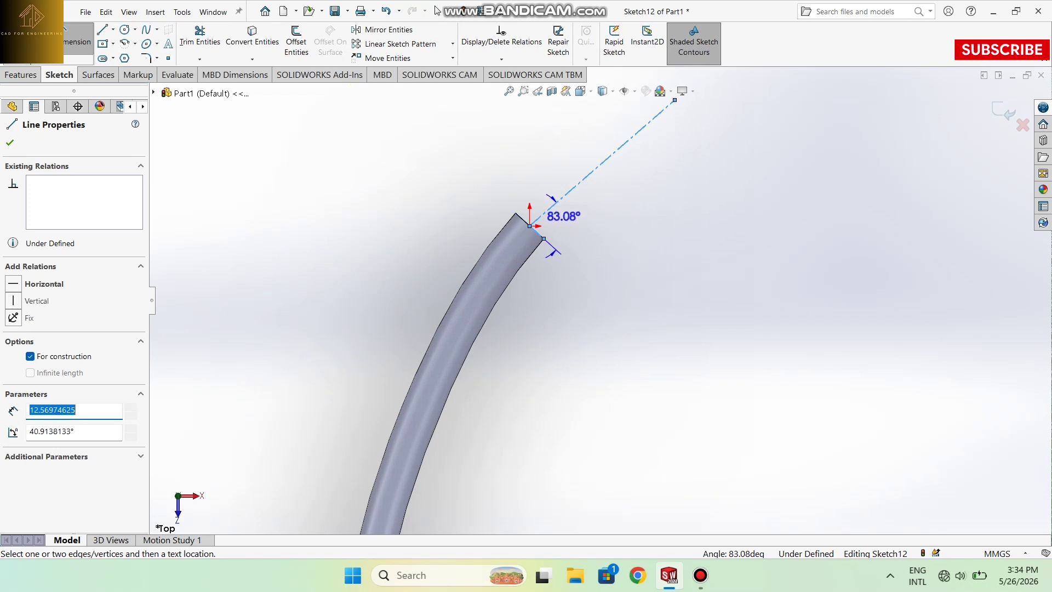
pyautogui.click(556, 215)
pyautogui.write('90')
pyautogui.press('Return')
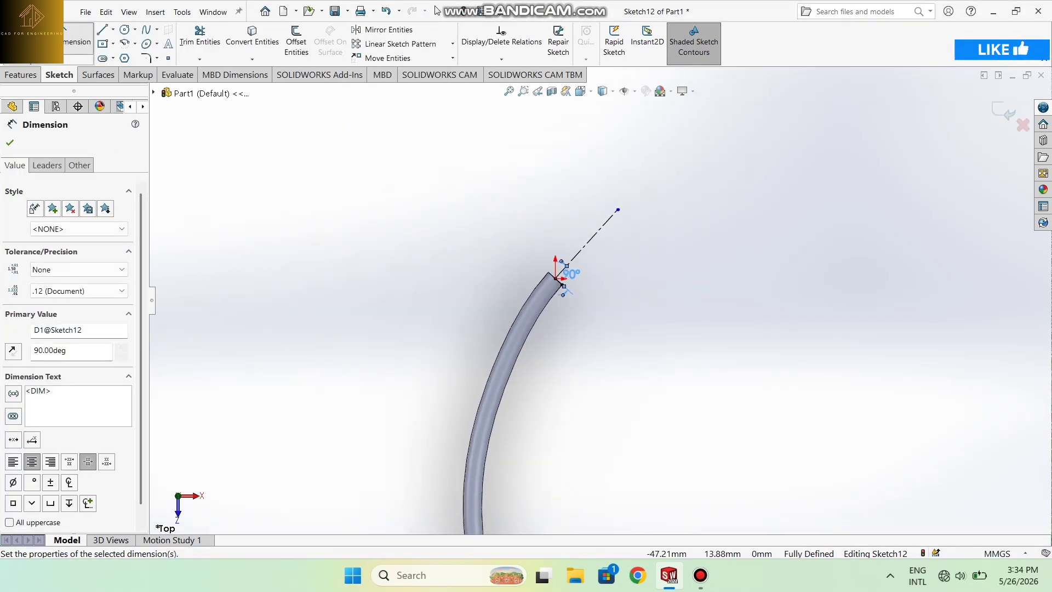
pyautogui.click(437, 10)
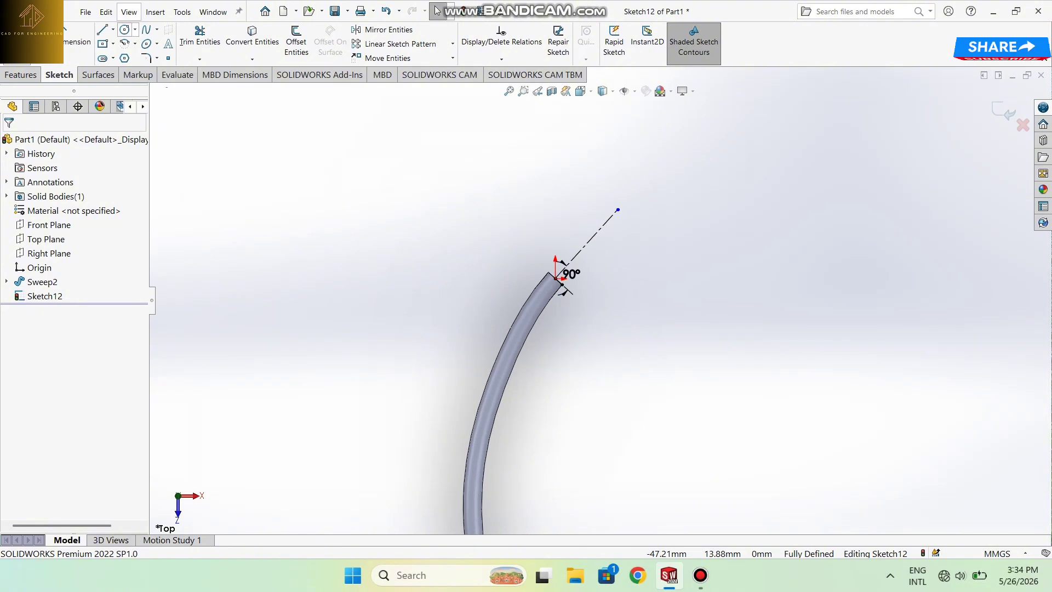
# Draw a centerpoint arc of about 12.6 mm radius, centred on the long centerline's free end and running from the origin to the right
pyautogui.click(135, 44)
pyautogui.click(162, 58)
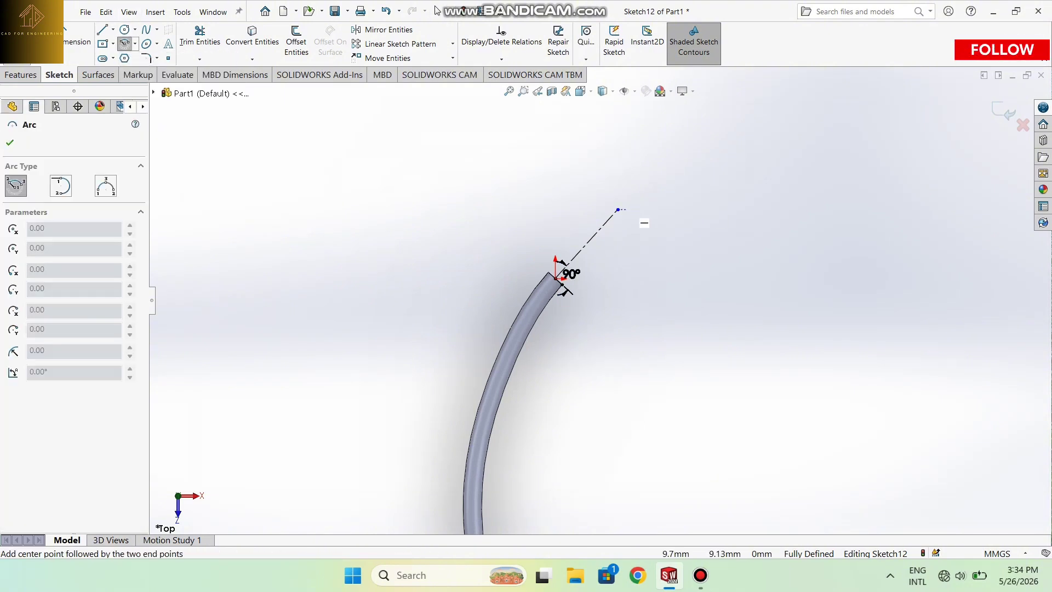
pyautogui.click(563, 283)
pyautogui.click(686, 271)
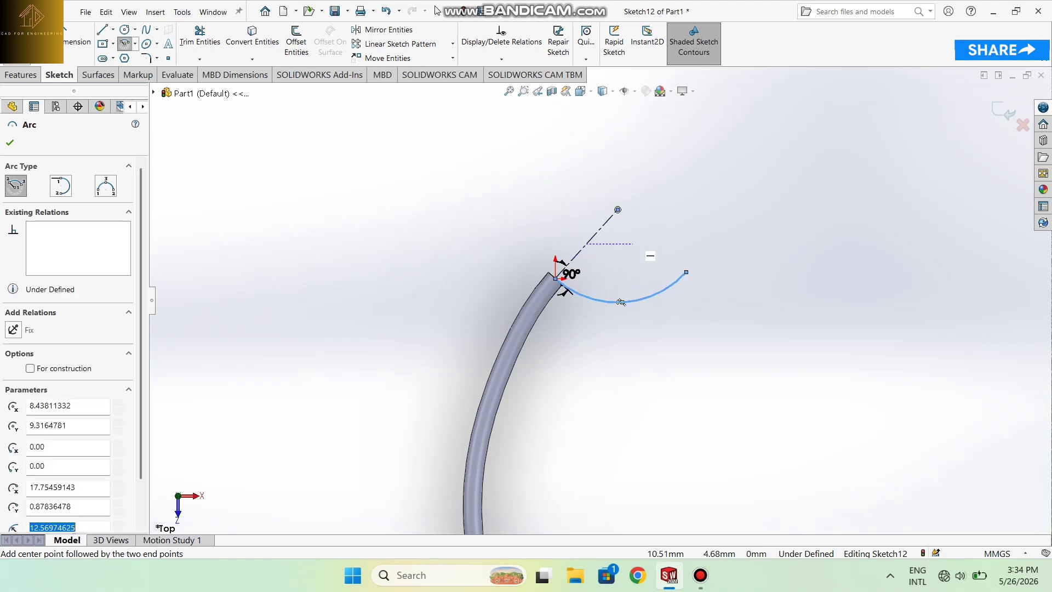
# Dimension the arc's radius at 30 mm
pyautogui.click(77, 42)
pyautogui.click(661, 292)
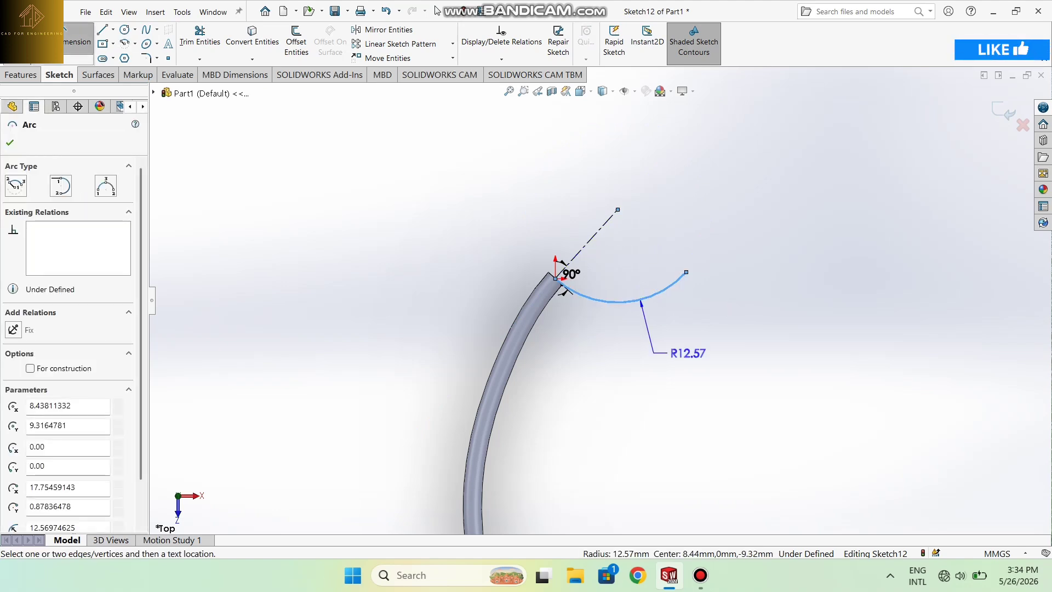
pyautogui.click(688, 354)
pyautogui.write('30')
pyautogui.press('Return')
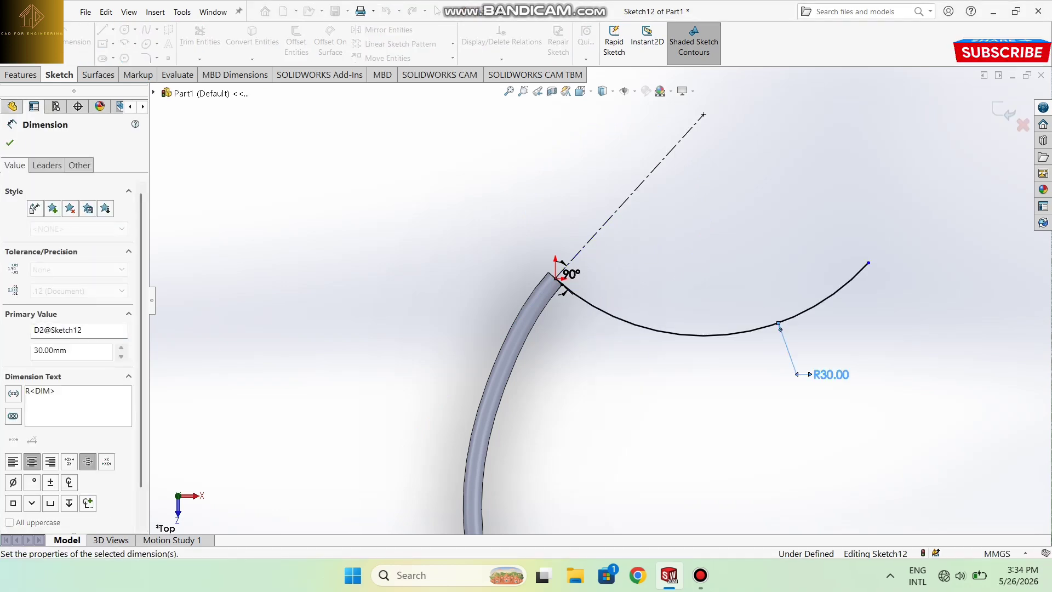
pyautogui.scroll(3, 461, 320)
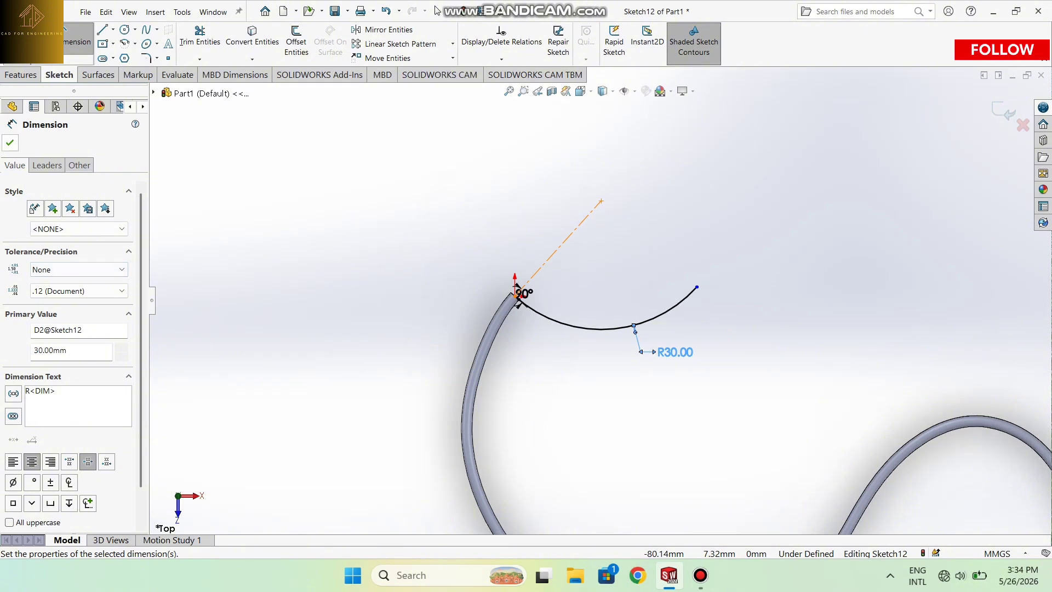
pyautogui.press('Escape')
# Mirror a copy of the 30 mm arc about the long diagonal centerline
pyautogui.click(382, 30)
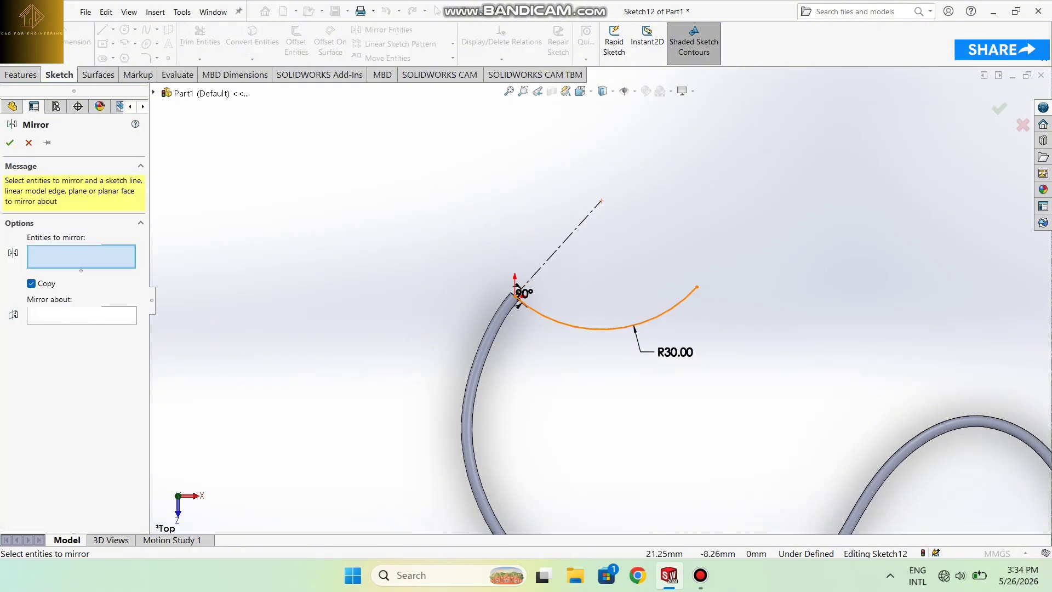
pyautogui.click(519, 299)
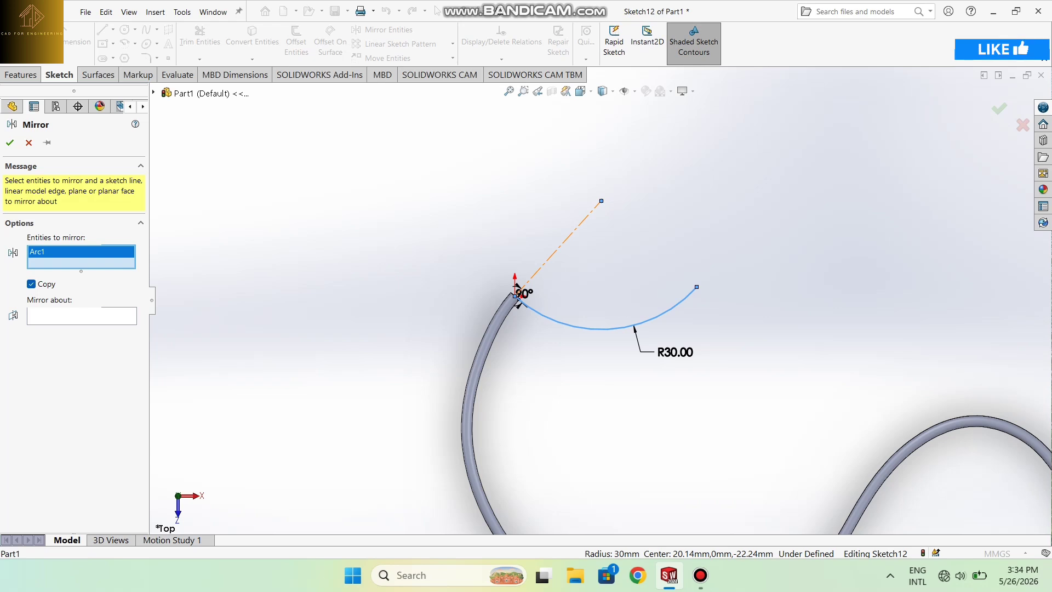
pyautogui.click(517, 291)
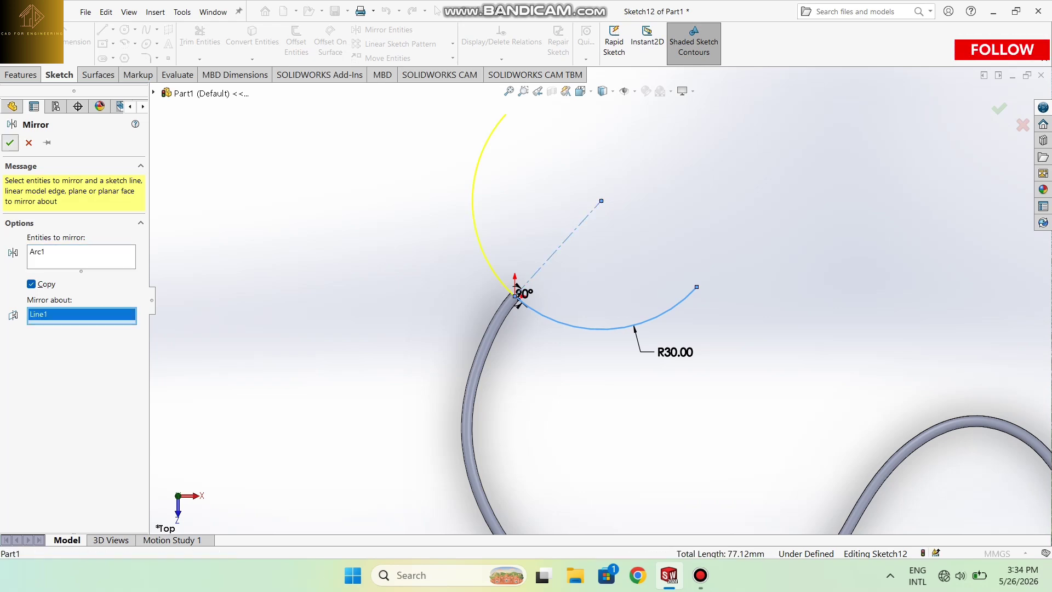
pyautogui.press('Return')
pyautogui.scroll(-2, 713, 312)
pyautogui.scroll(5, 600, 301)
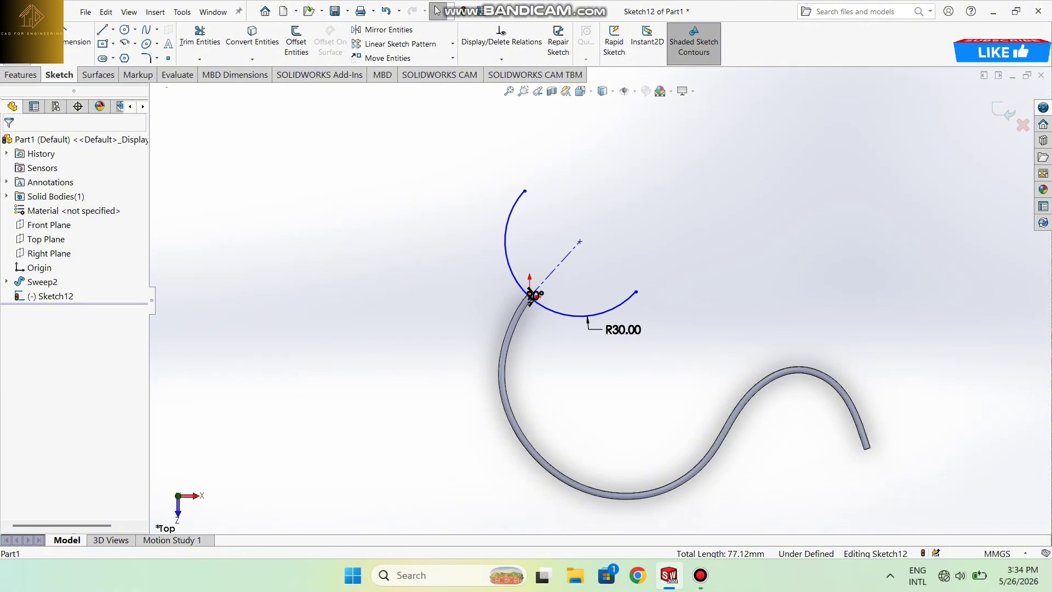
# Sweep a 2.5 mm diameter circular profile along the two mirrored arcs to form the headset tubes
pyautogui.click(22, 75)
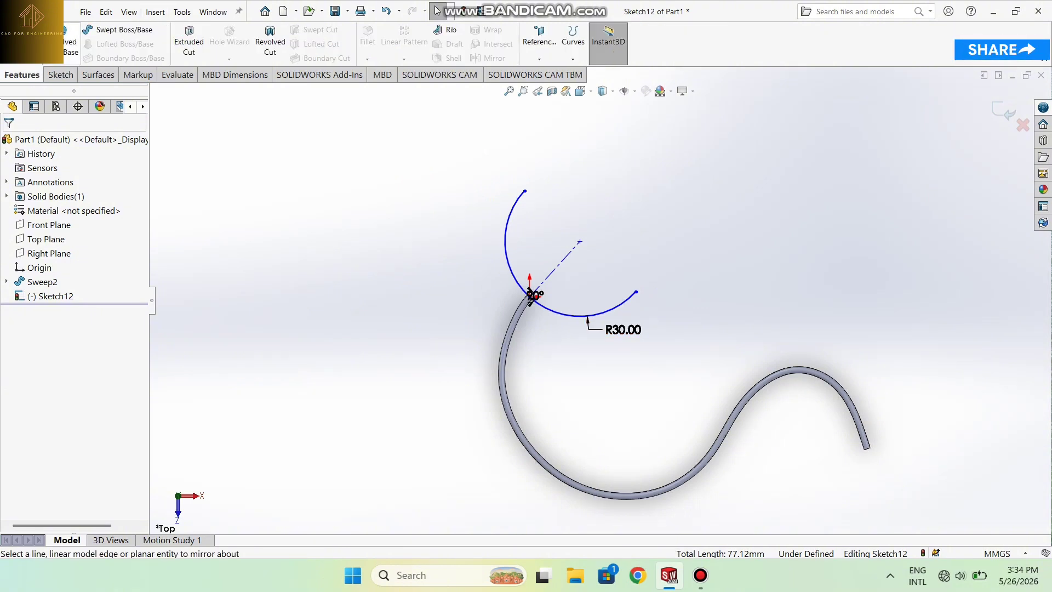
pyautogui.click(117, 30)
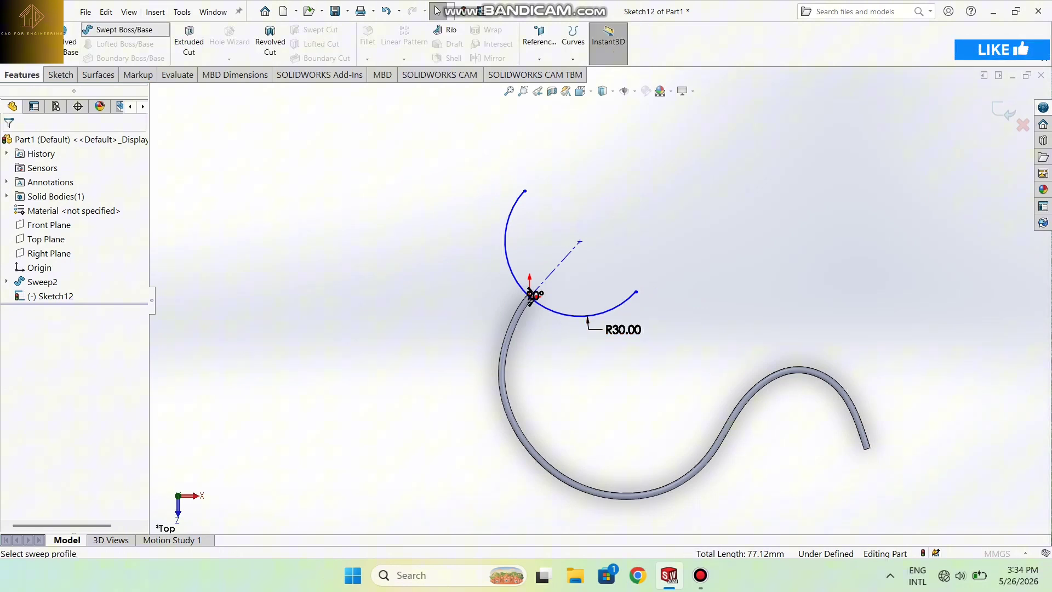
pyautogui.click(532, 295)
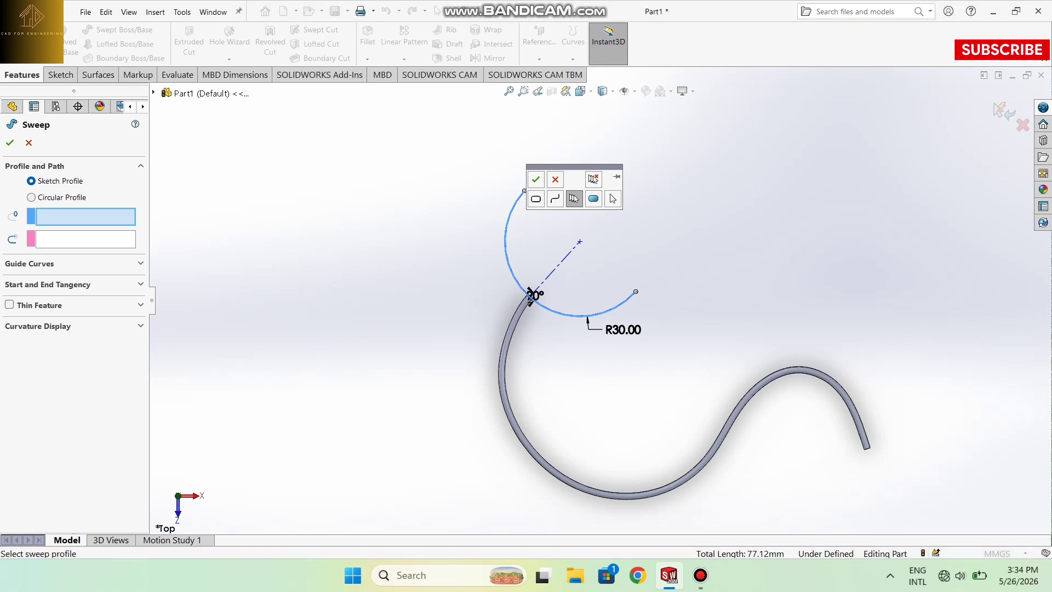
pyautogui.click(32, 197)
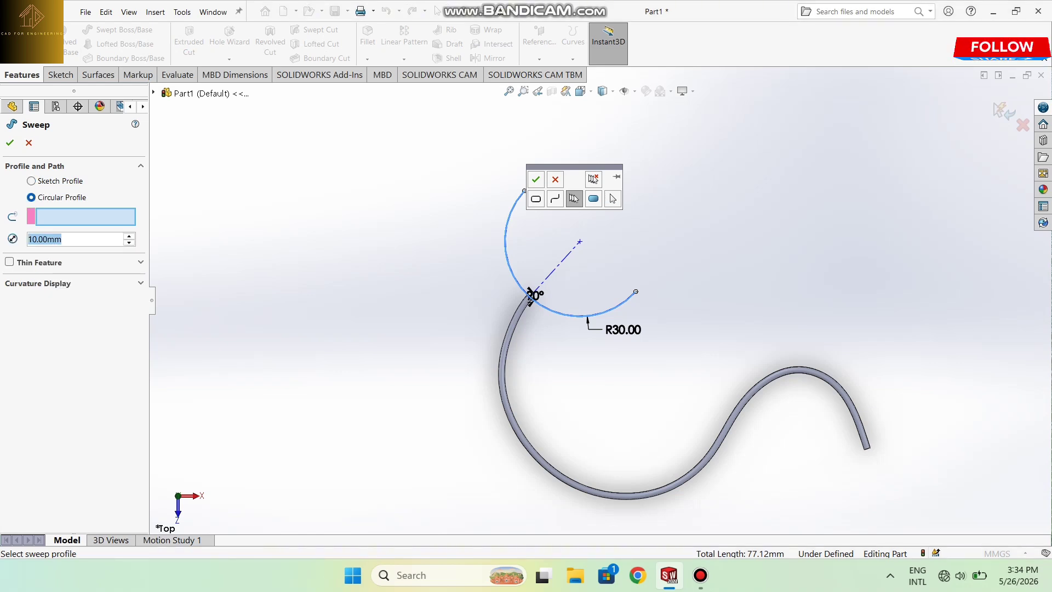
pyautogui.write('2.5')
pyautogui.press('Return')
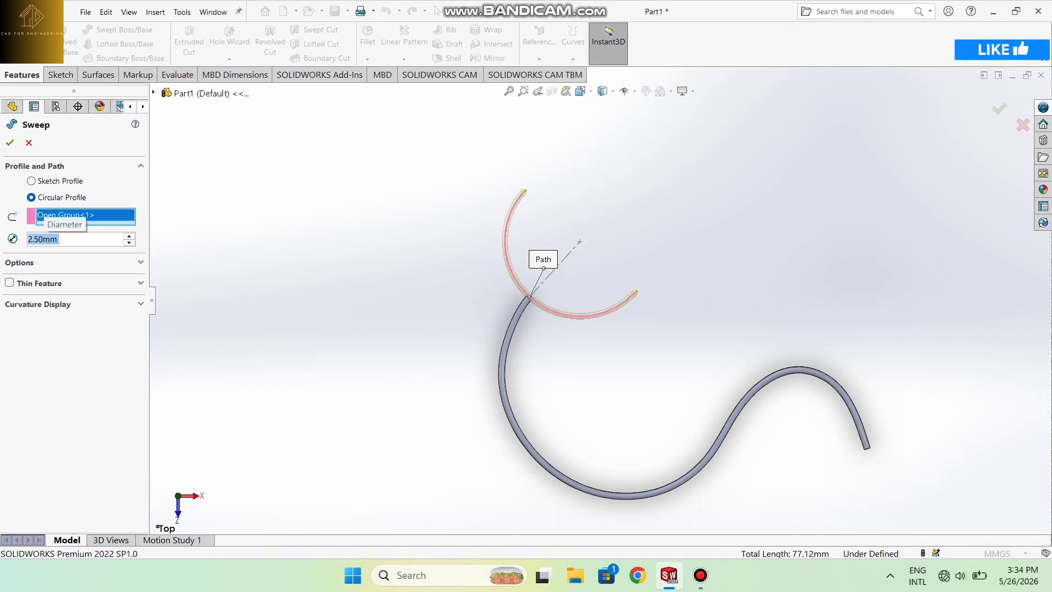
pyautogui.click(10, 143)
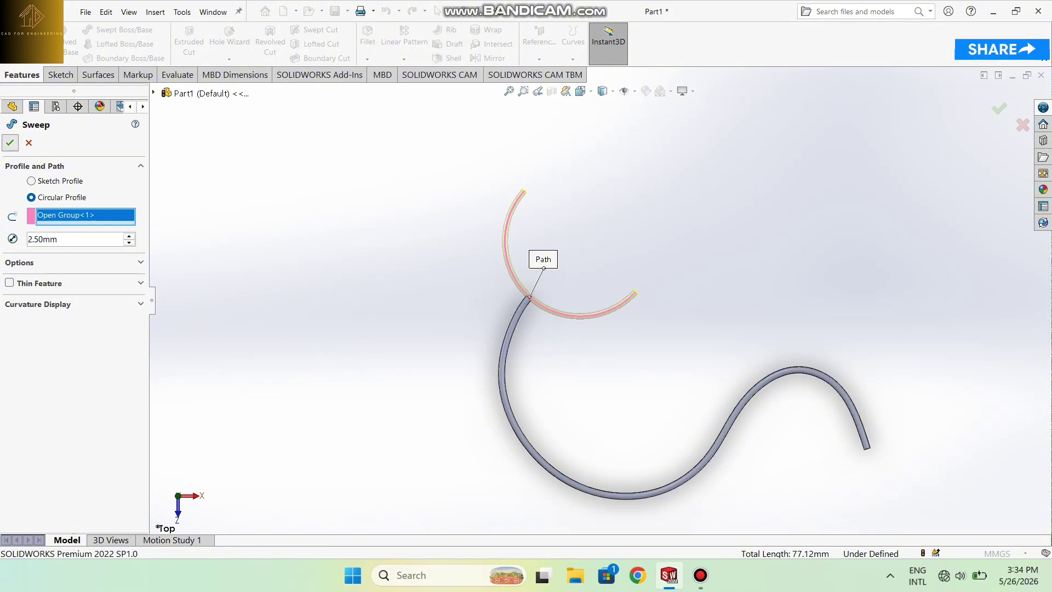
pyautogui.scroll(-3, 689, 240)
pyautogui.press('Escape')
pyautogui.scroll(5, 678, 356)
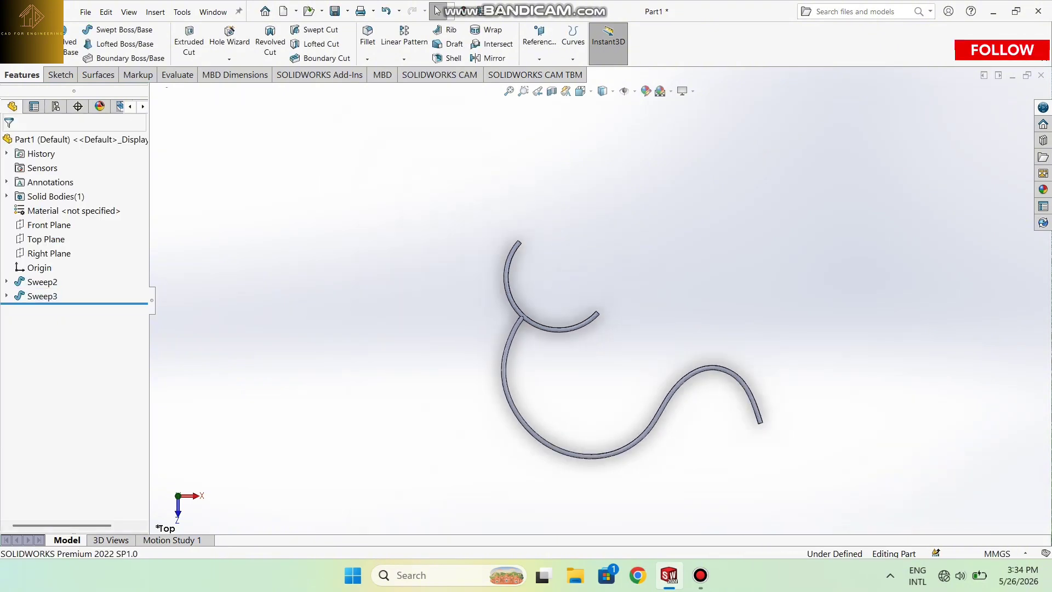
pyautogui.scroll(-2, 679, 357)
pyautogui.scroll(2, 601, 307)
pyautogui.scroll(-2, 471, 244)
pyautogui.scroll(-1, 477, 241)
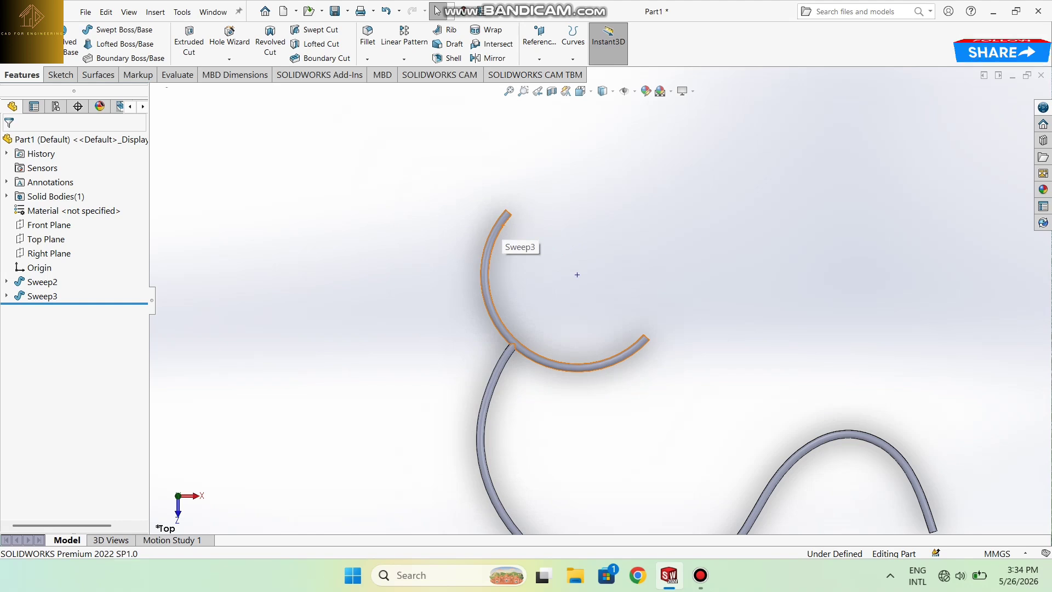
pyautogui.rightClick(494, 233)
pyautogui.press('Escape')
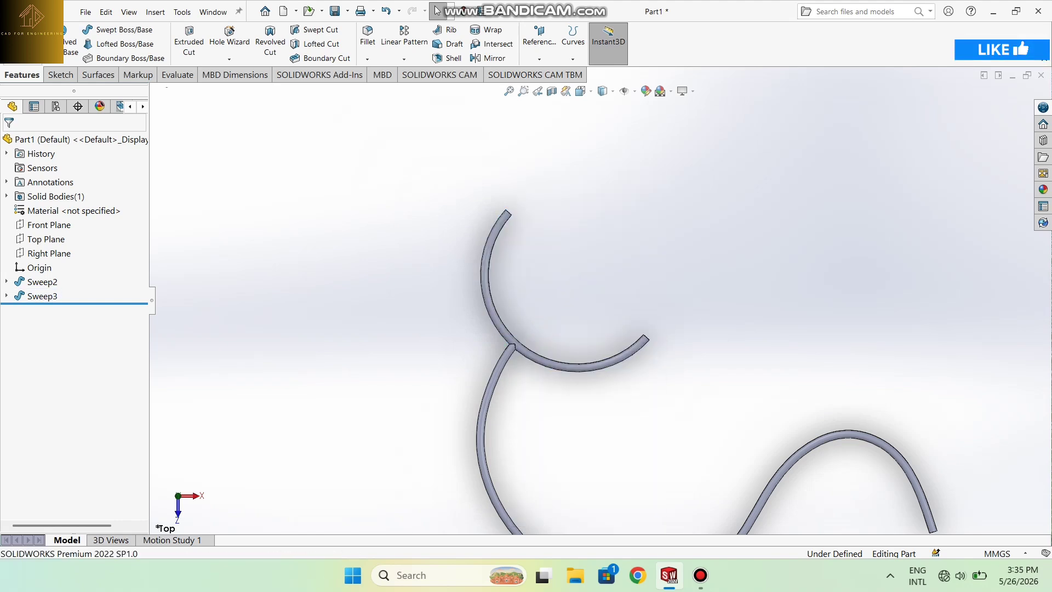
# Start a sketch on the Top Plane and draw a centerline about 7 mm long outward from the midpoint of the upper arc tube's end
pyautogui.click(60, 74)
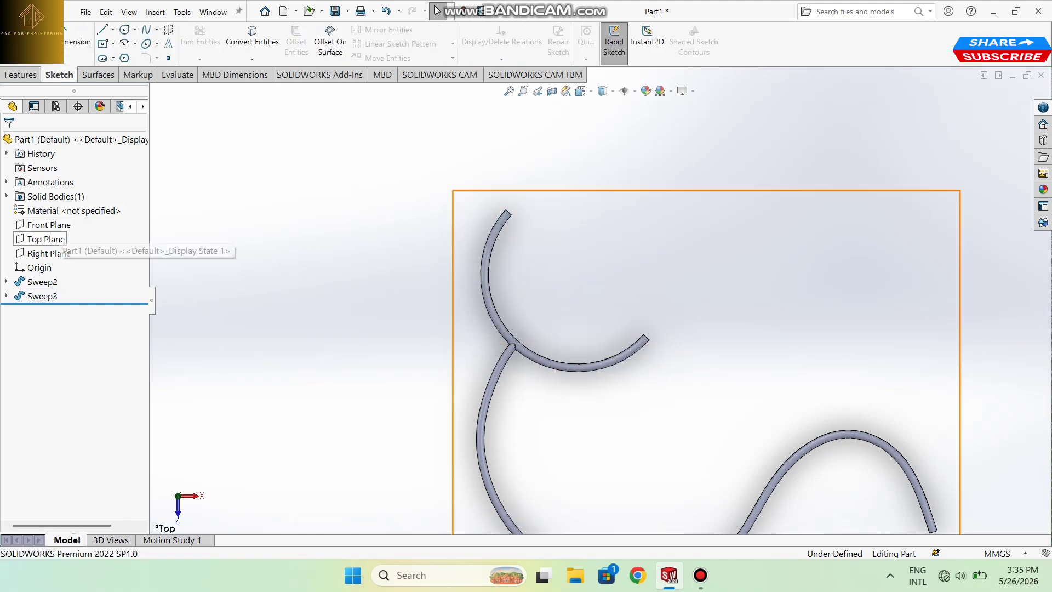
pyautogui.rightClick(46, 239)
pyautogui.click(70, 219)
pyautogui.scroll(3, 599, 300)
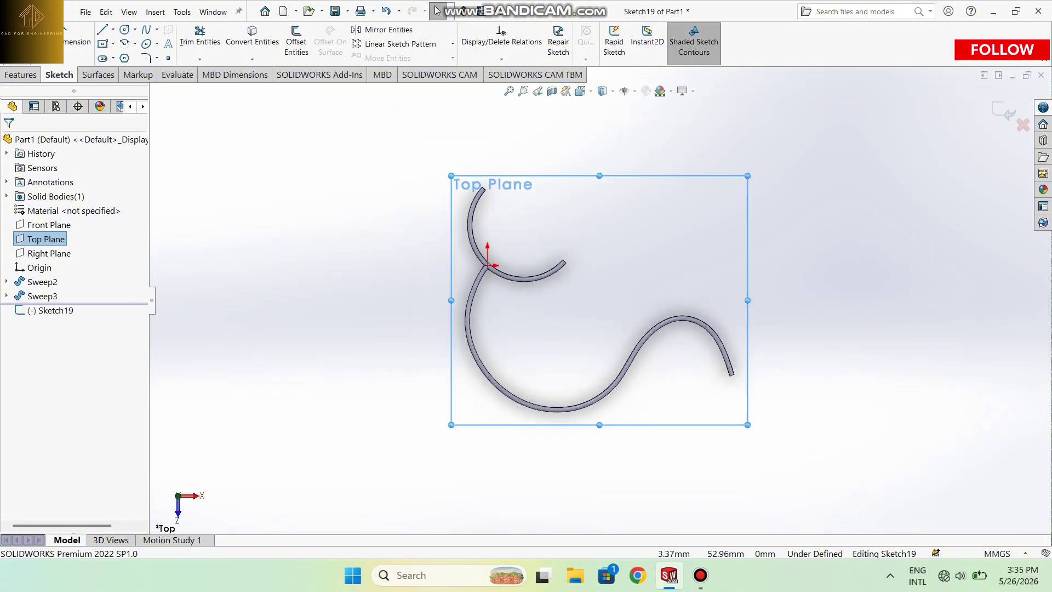
pyautogui.scroll(-4, 499, 146)
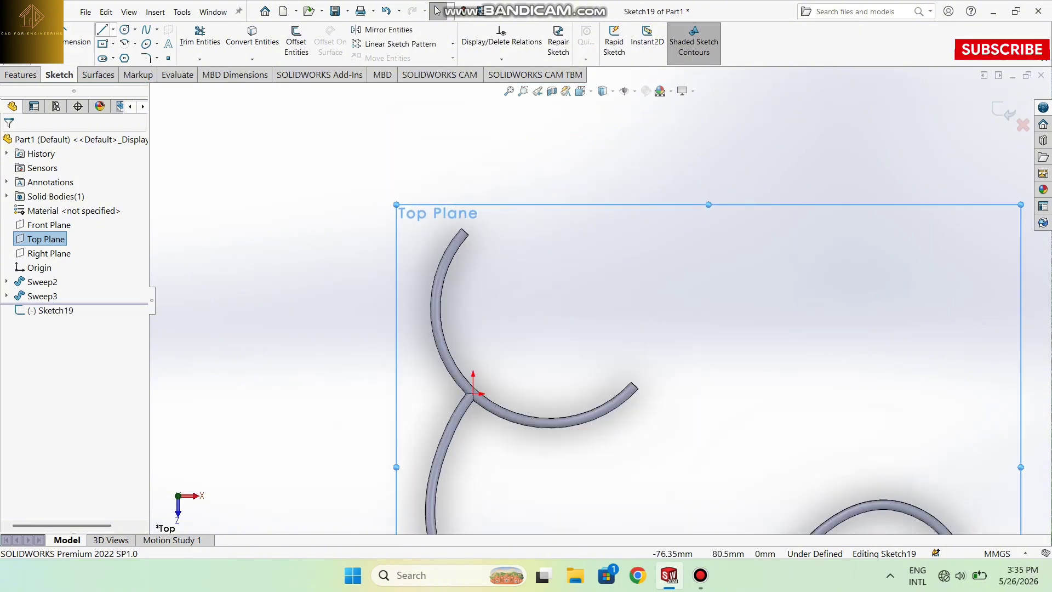
pyautogui.click(113, 29)
pyautogui.click(134, 59)
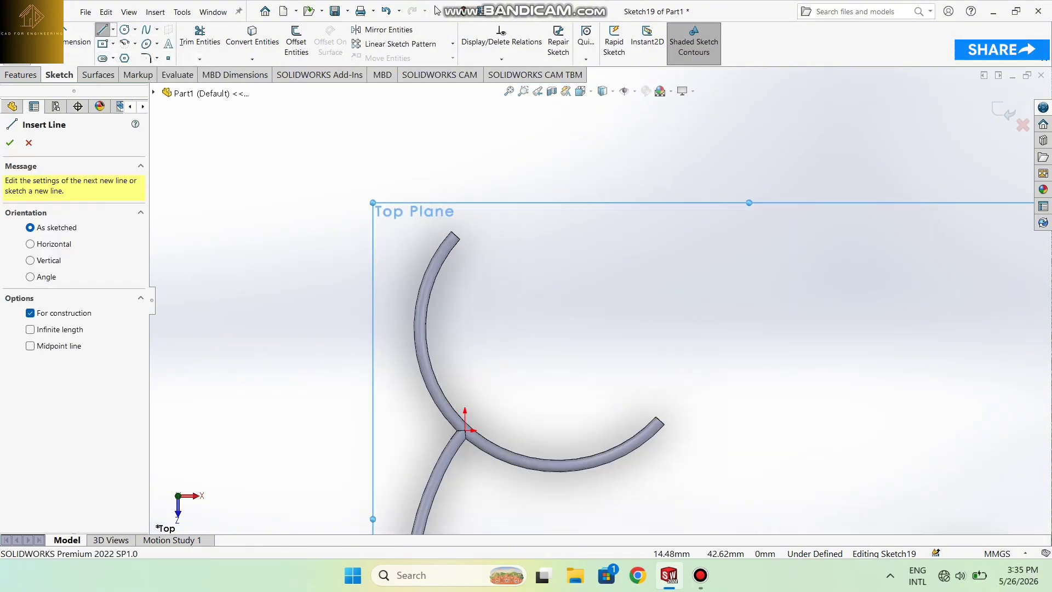
pyautogui.scroll(-3, 472, 241)
pyautogui.click(432, 245)
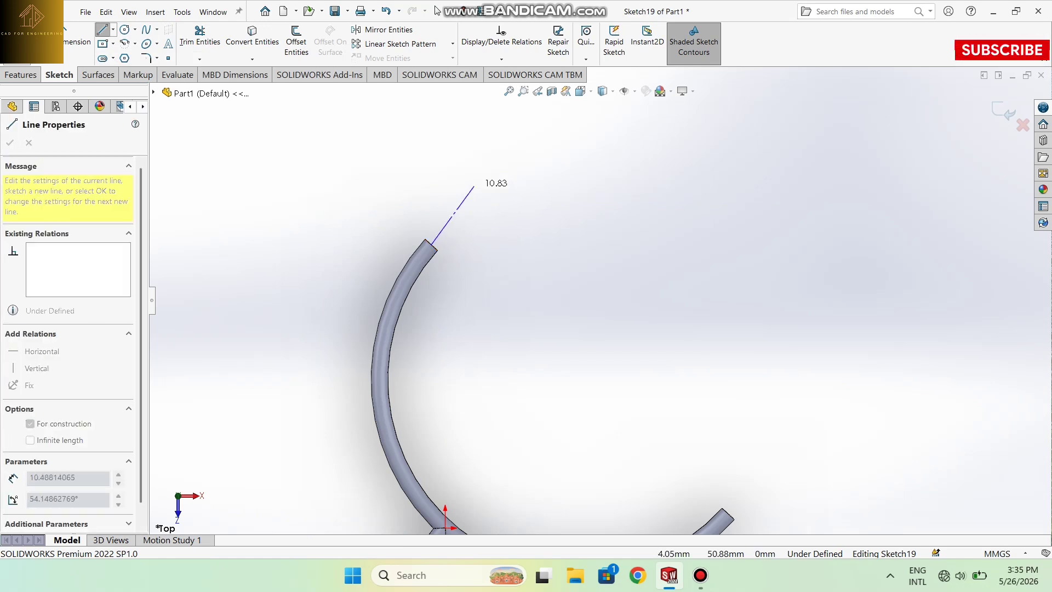
pyautogui.click(463, 212)
pyautogui.press('Escape')
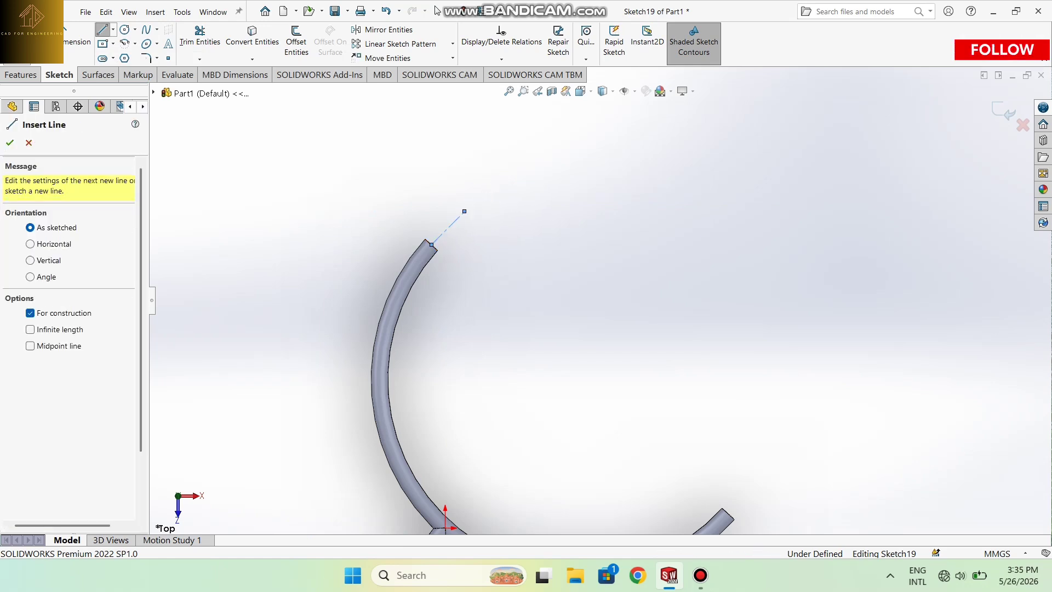
pyautogui.press('Escape')
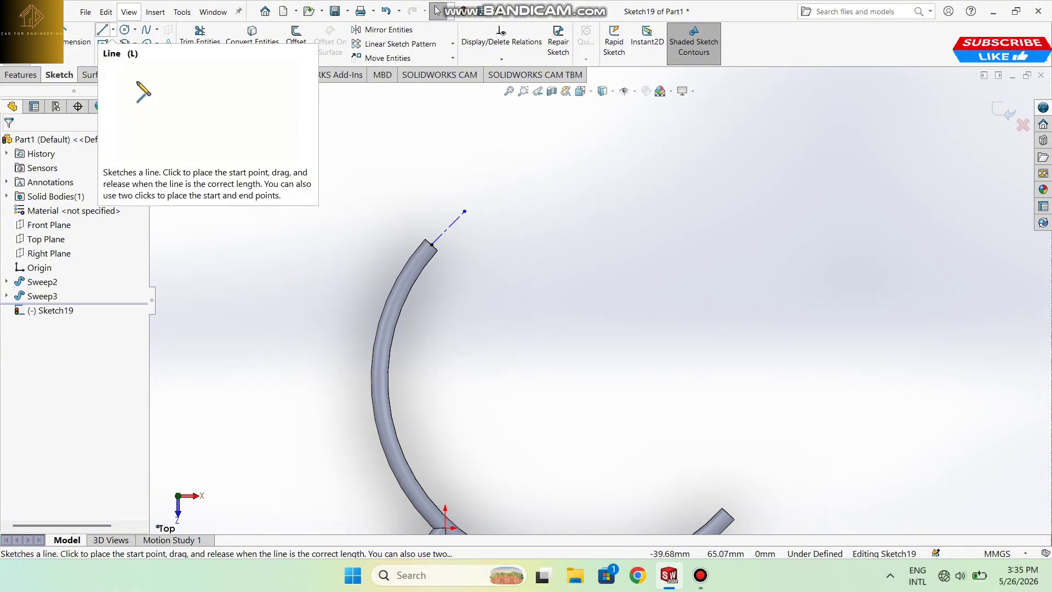
# Draw a centerline about 1.25 mm long from the midpoint of the upper tube's end face to its inner corner
pyautogui.click(113, 29)
pyautogui.click(126, 58)
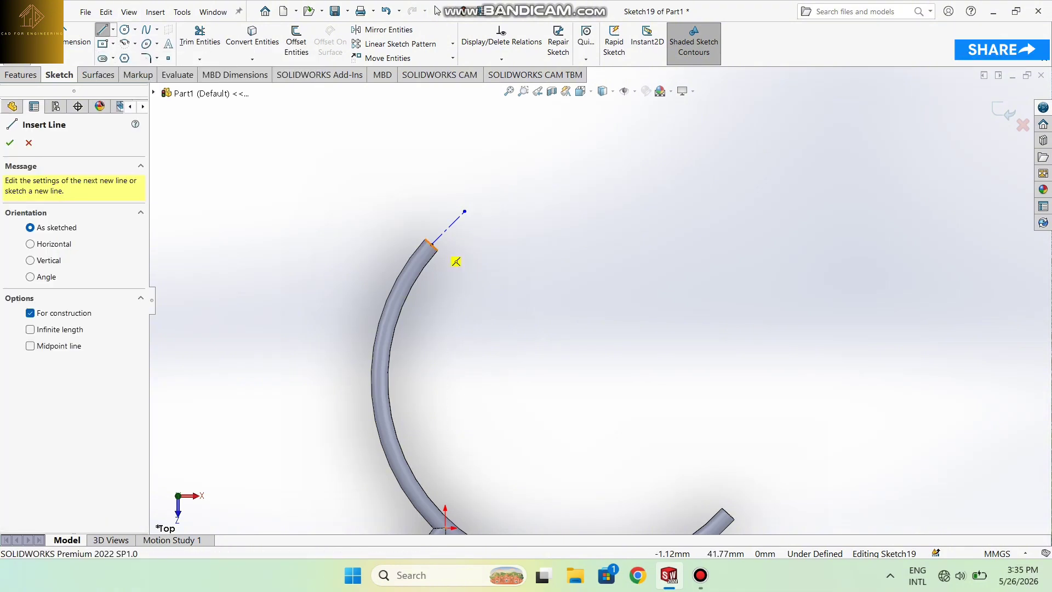
pyautogui.click(432, 244)
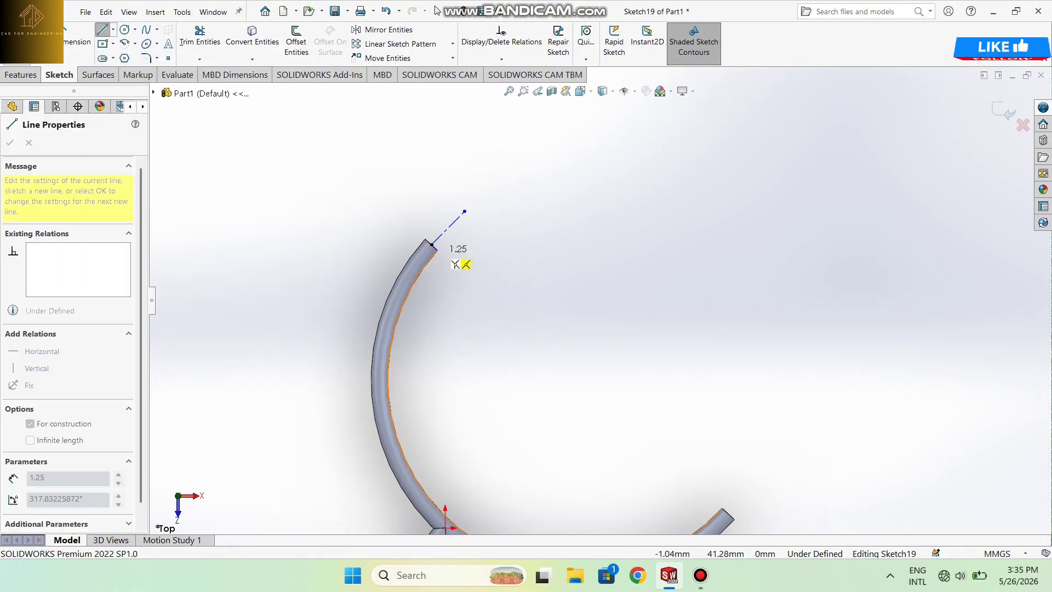
pyautogui.scroll(-2, 486, 261)
pyautogui.press('Escape')
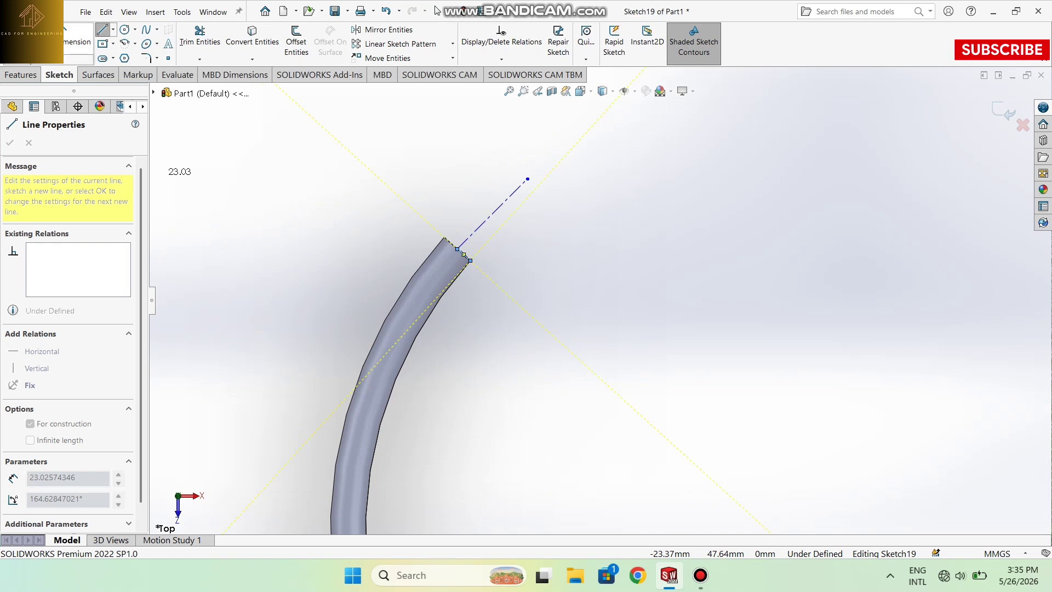
# Dimension the angle between the tube-end centerline and the outward centerline at 90 degrees
pyautogui.press('d')
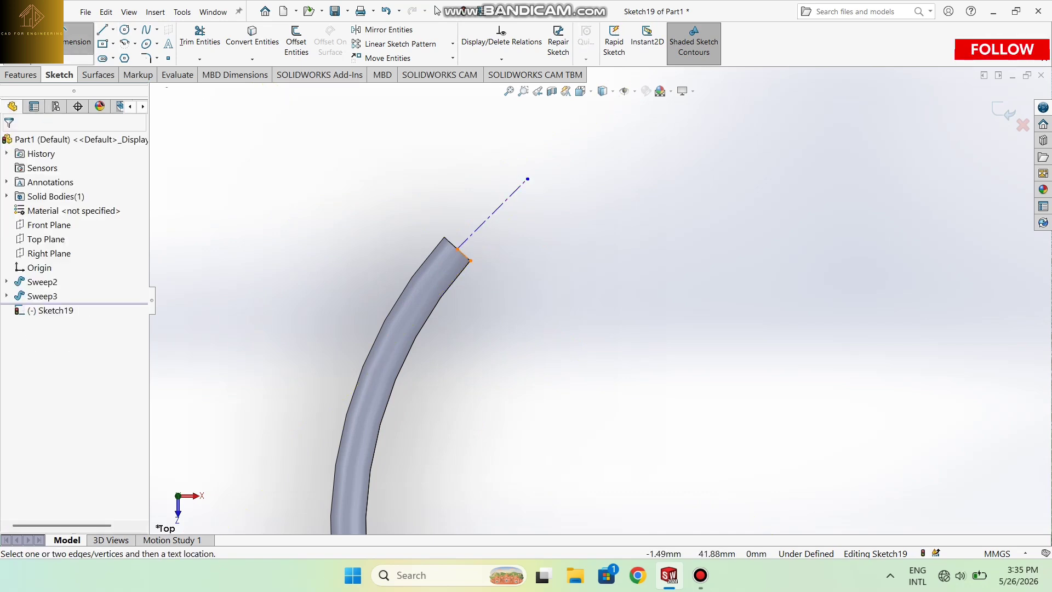
pyautogui.click(463, 255)
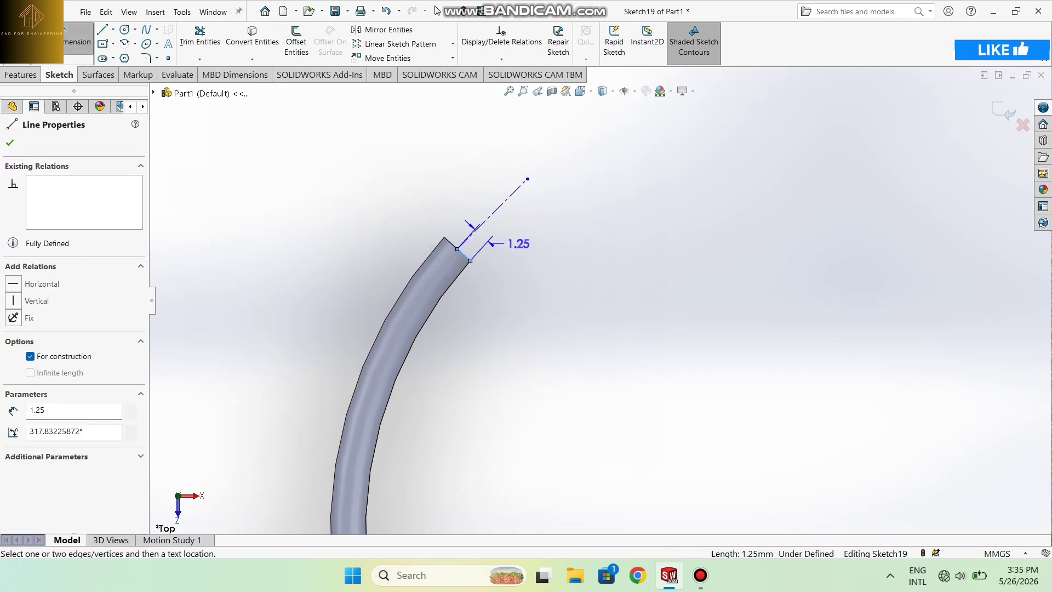
pyautogui.press('Escape')
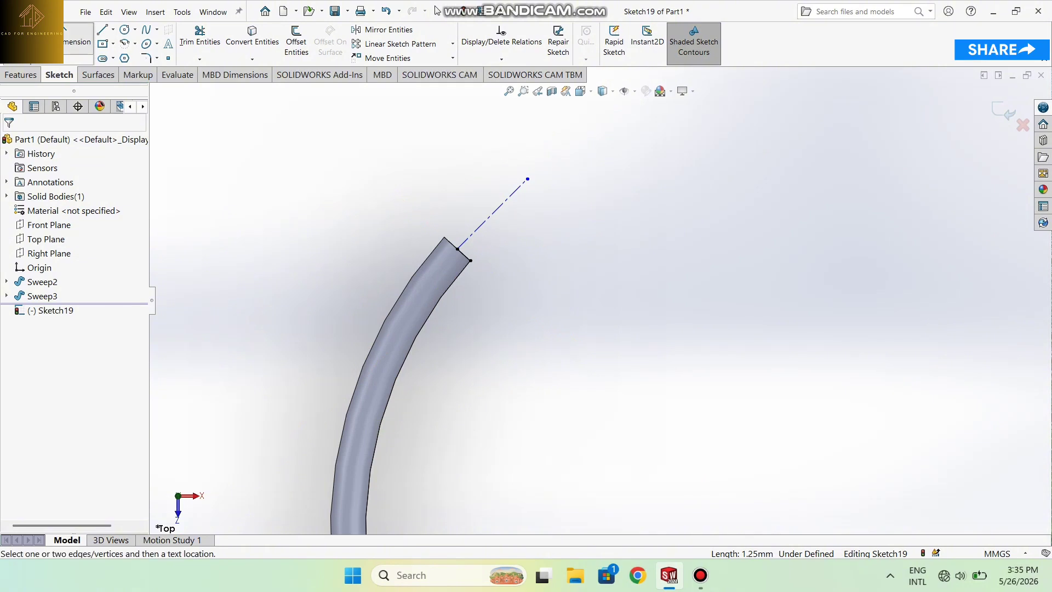
pyautogui.click(464, 255)
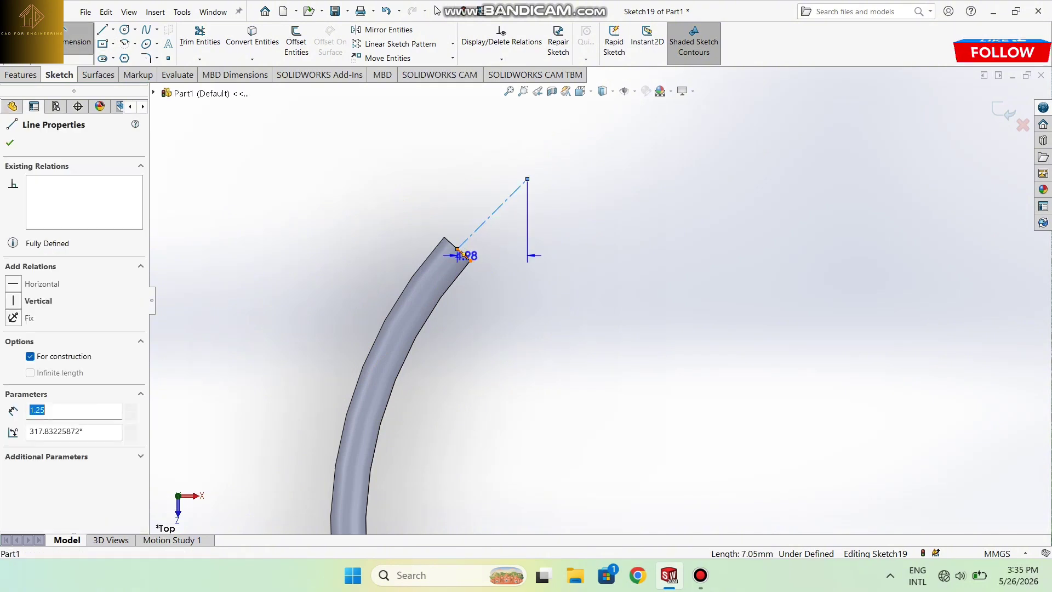
pyautogui.click(470, 242)
pyautogui.click(482, 244)
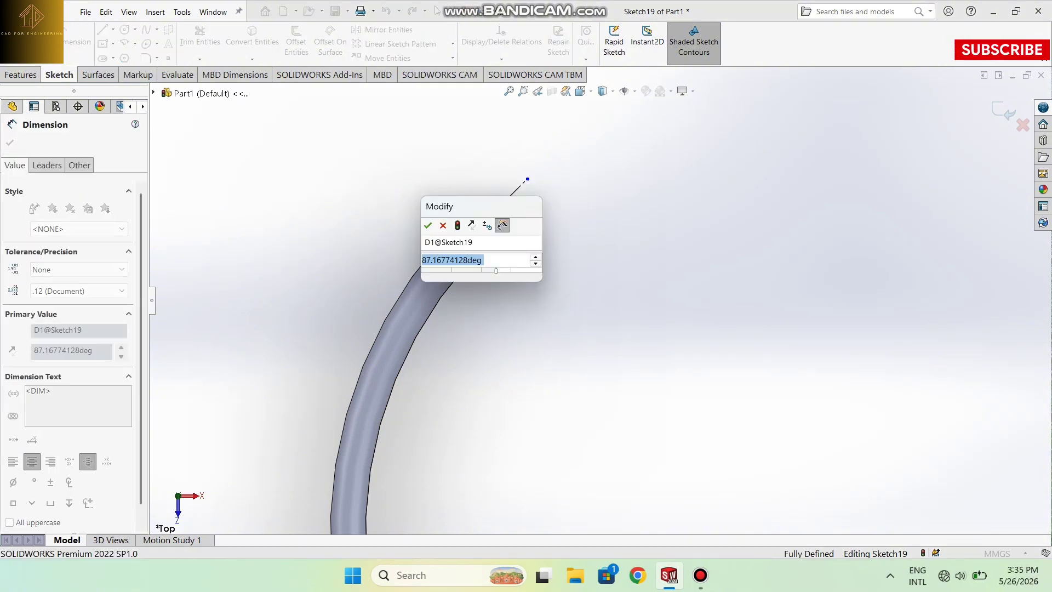
pyautogui.write('90')
pyautogui.press('Return')
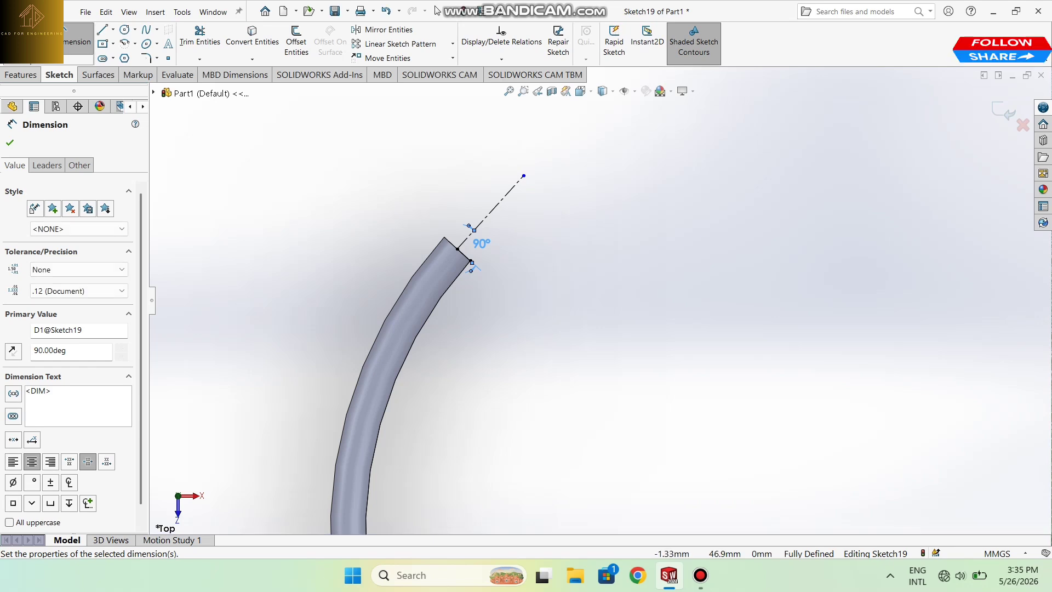
# Draw a solid line about 24 mm long from the tube end's midpoint, angled slightly steeper than the outward centerline
pyautogui.click(113, 29)
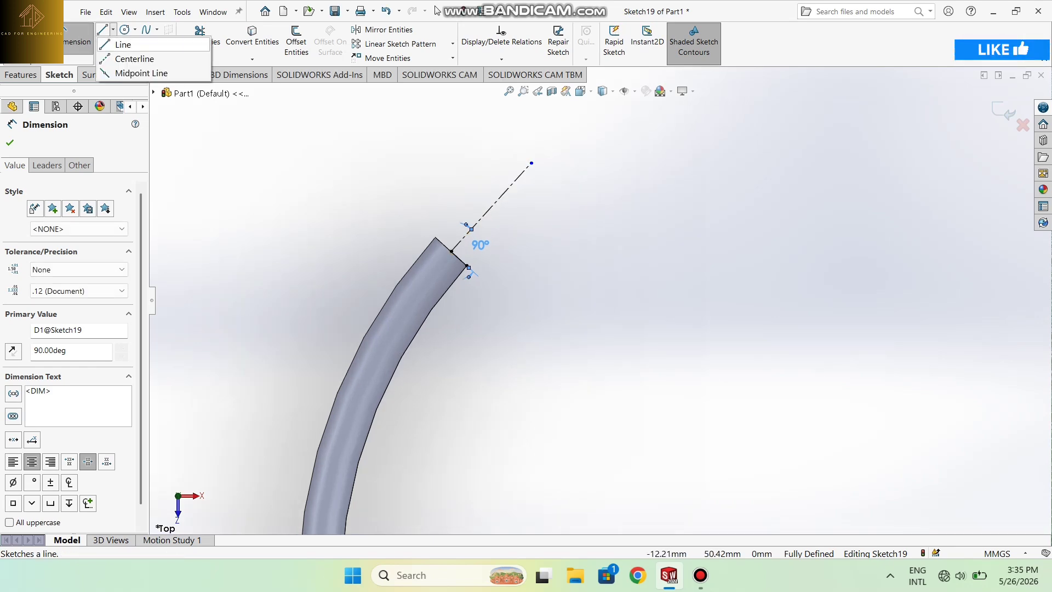
pyautogui.click(122, 41)
pyautogui.click(468, 263)
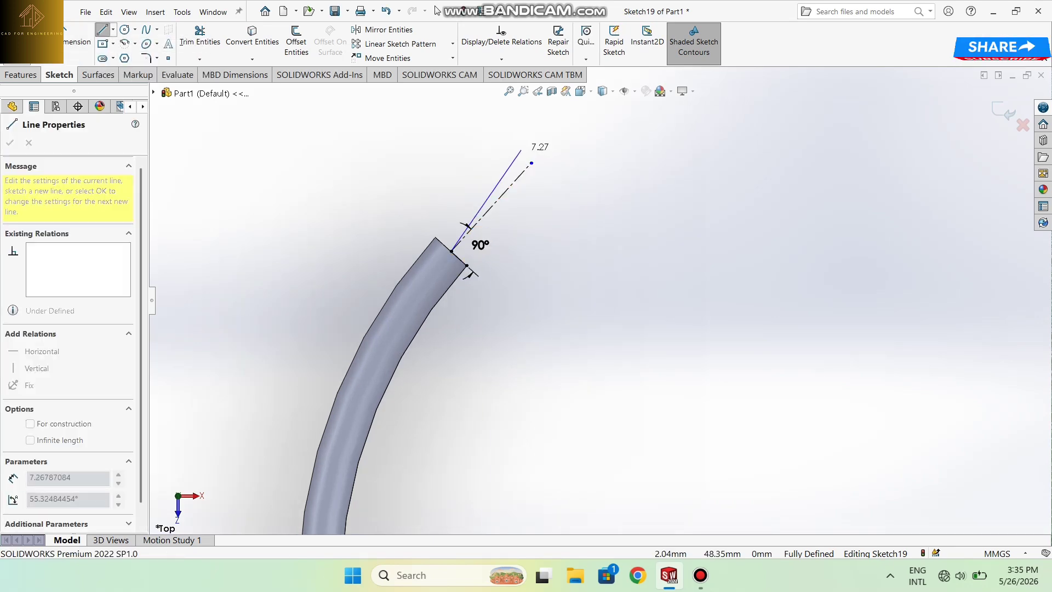
pyautogui.scroll(2, 548, 164)
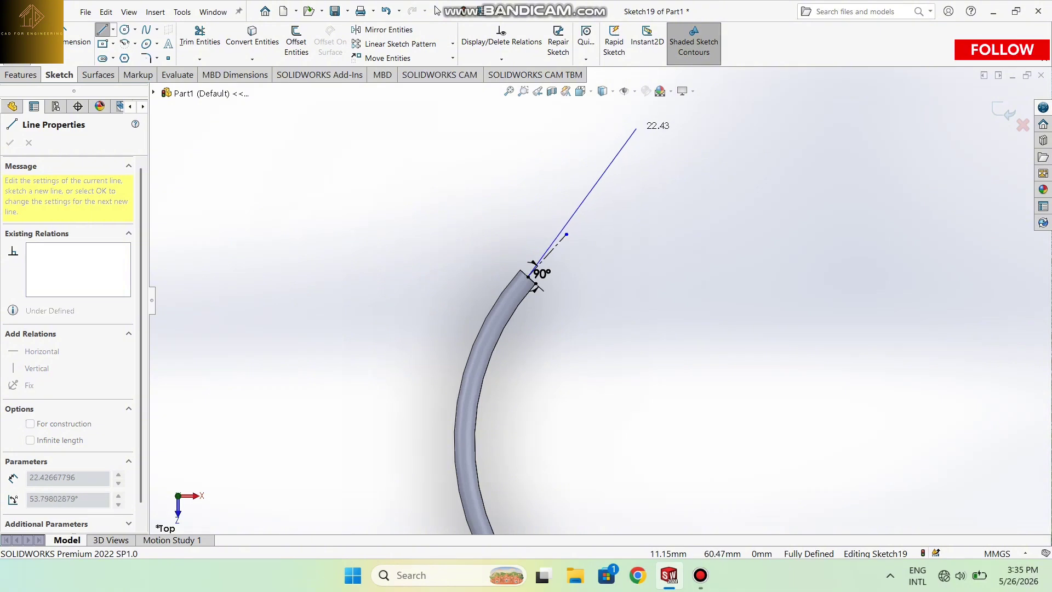
pyautogui.scroll(-1, 639, 134)
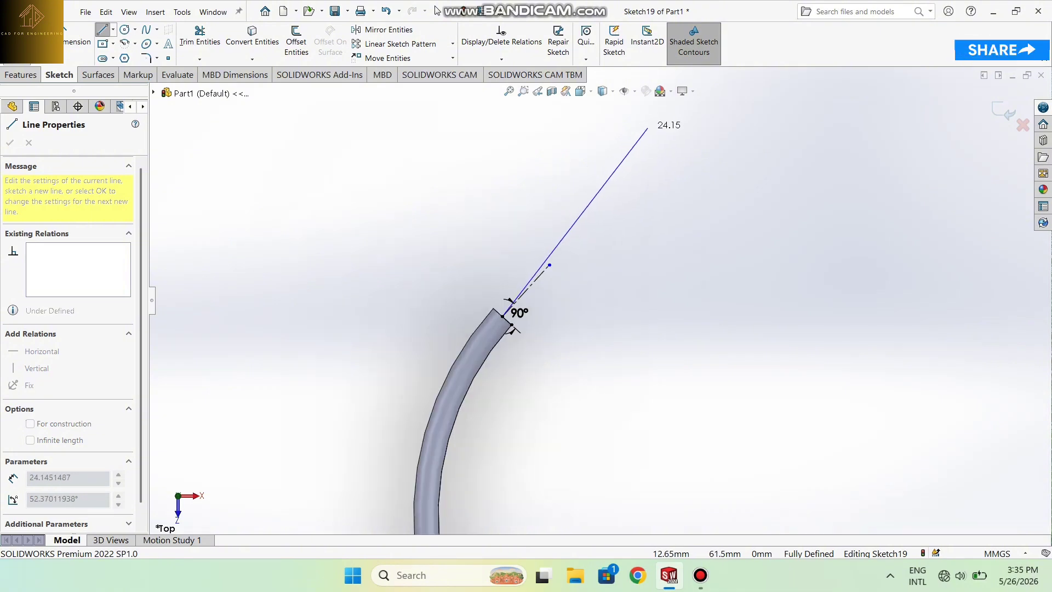
pyautogui.click(648, 129)
pyautogui.press('Escape')
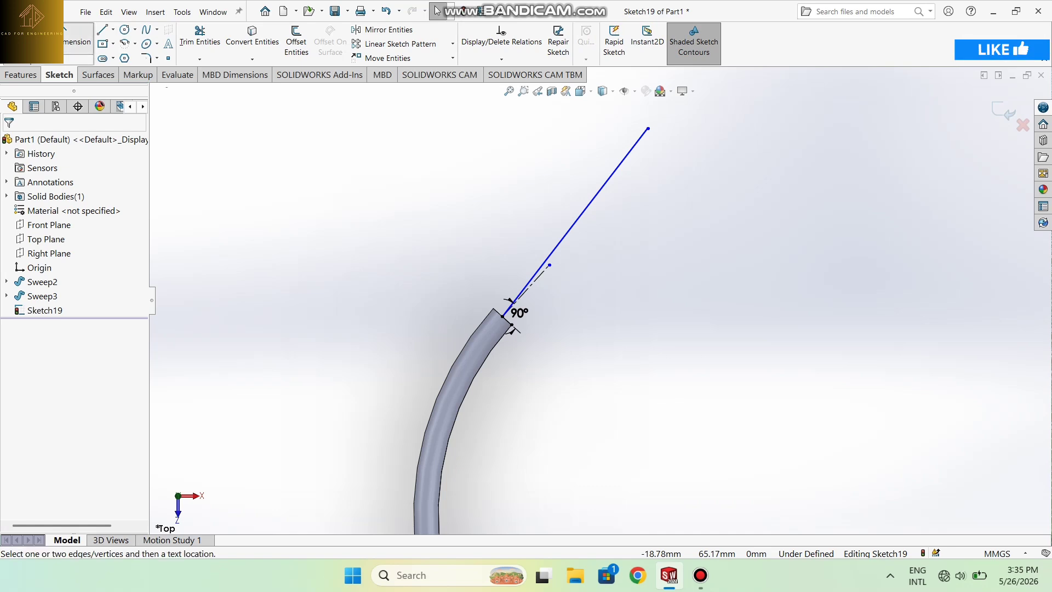
# Dimension the angle between the solid line and the outward centerline at 5 degrees
pyautogui.scroll(-3, 610, 206)
pyautogui.click(495, 320)
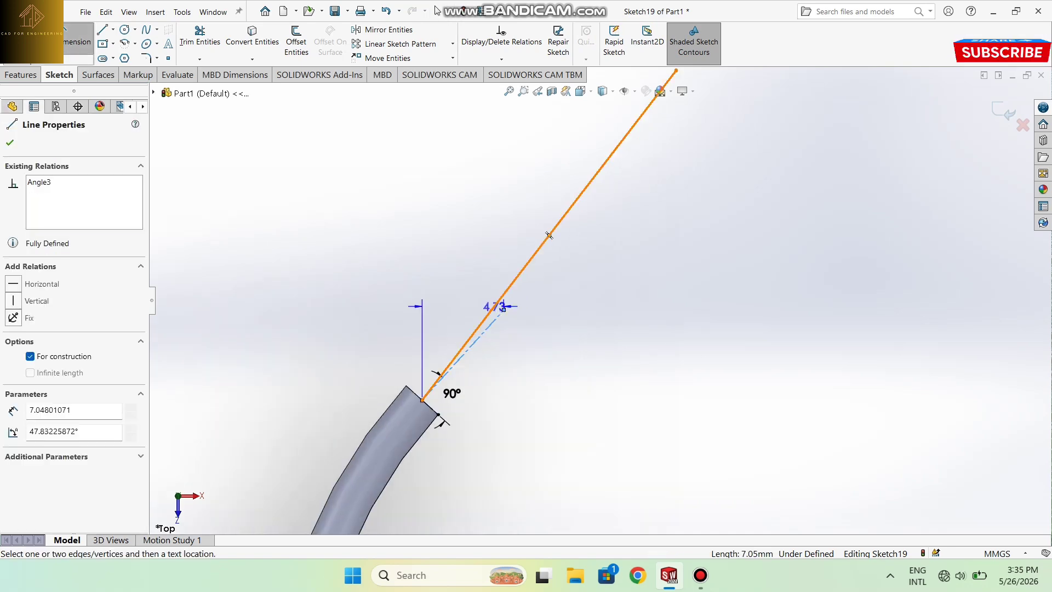
pyautogui.click(550, 235)
pyautogui.click(524, 291)
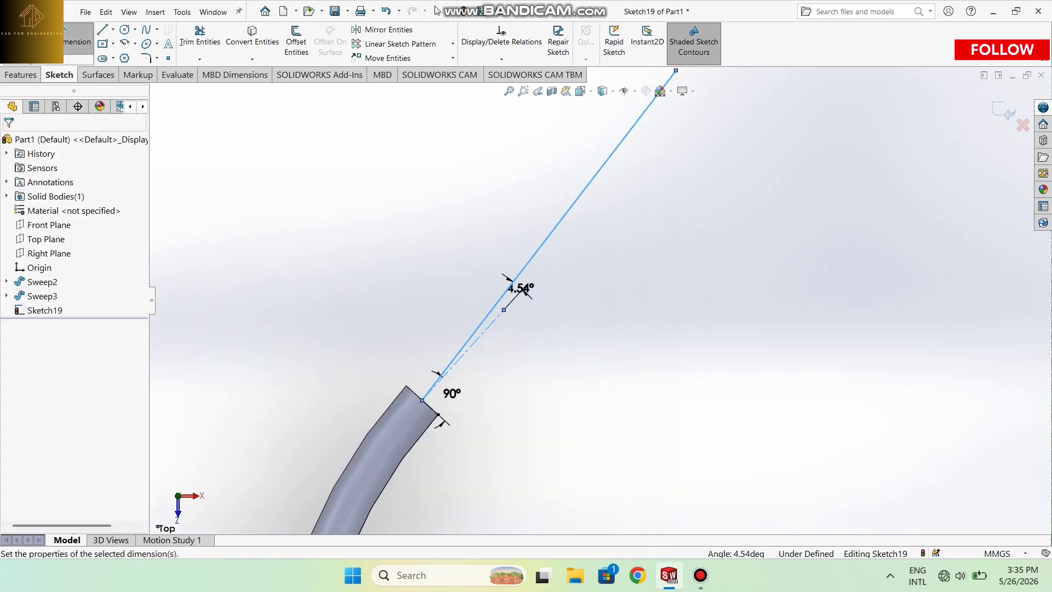
pyautogui.write('5')
pyautogui.press('Return')
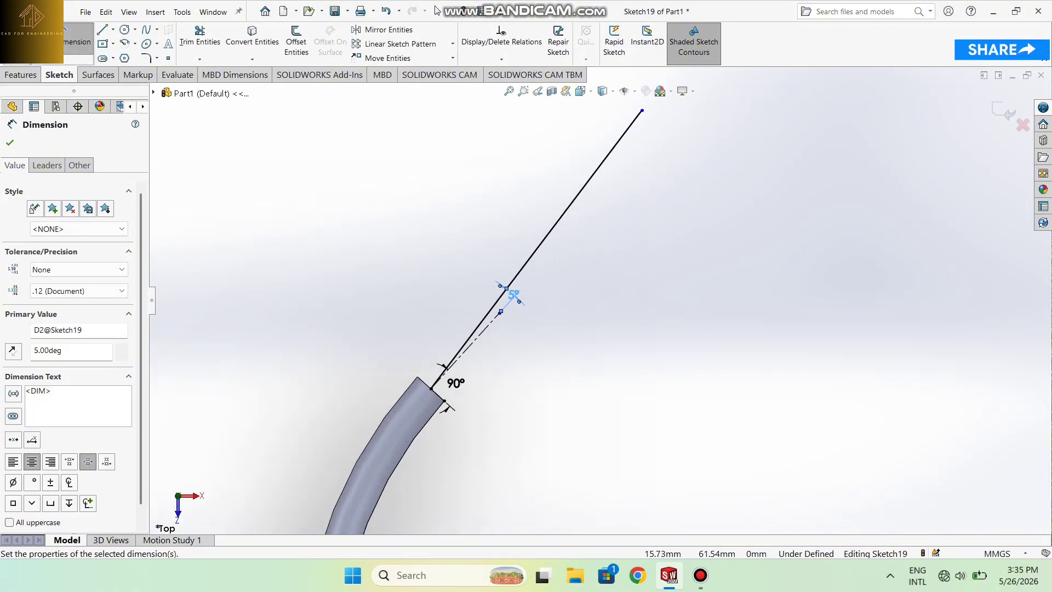
# Dimension the solid line from the tube end's midpoint to its outer endpoint at 40 mm
pyautogui.click(431, 389)
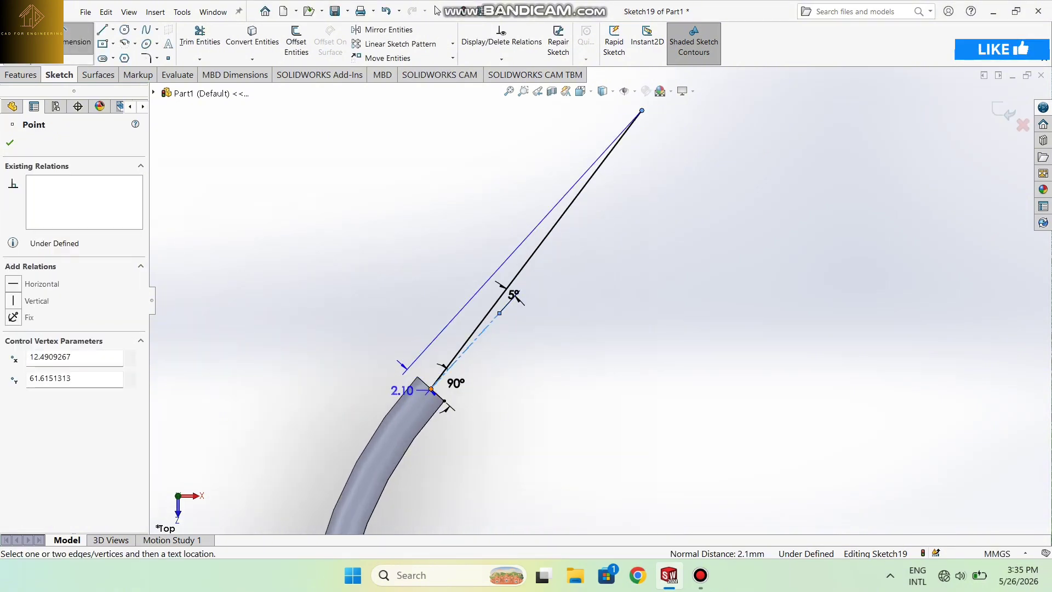
pyautogui.click(431, 389)
pyautogui.scroll(2, 415, 110)
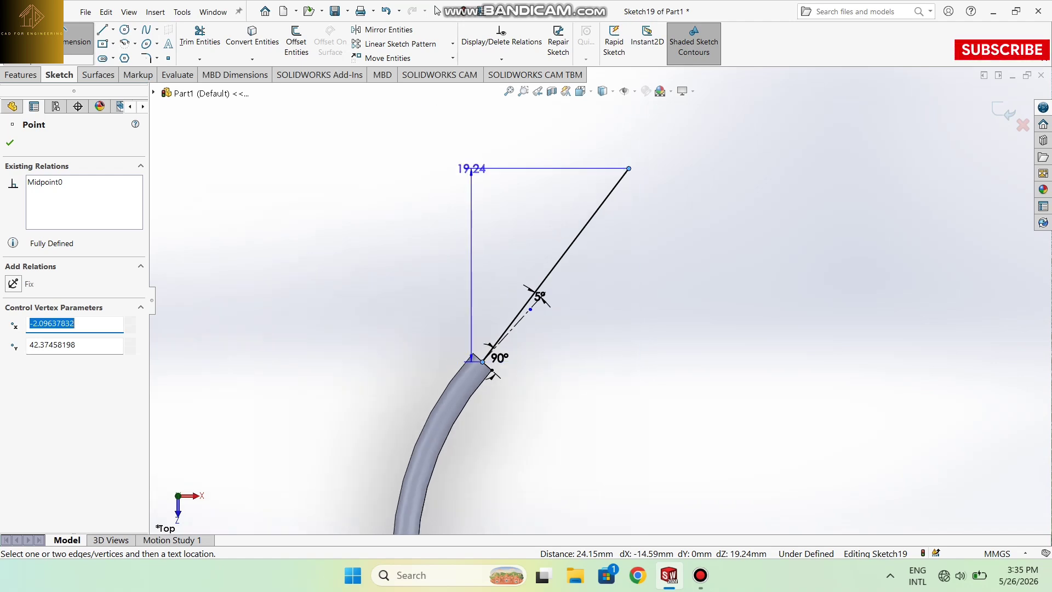
pyautogui.click(476, 200)
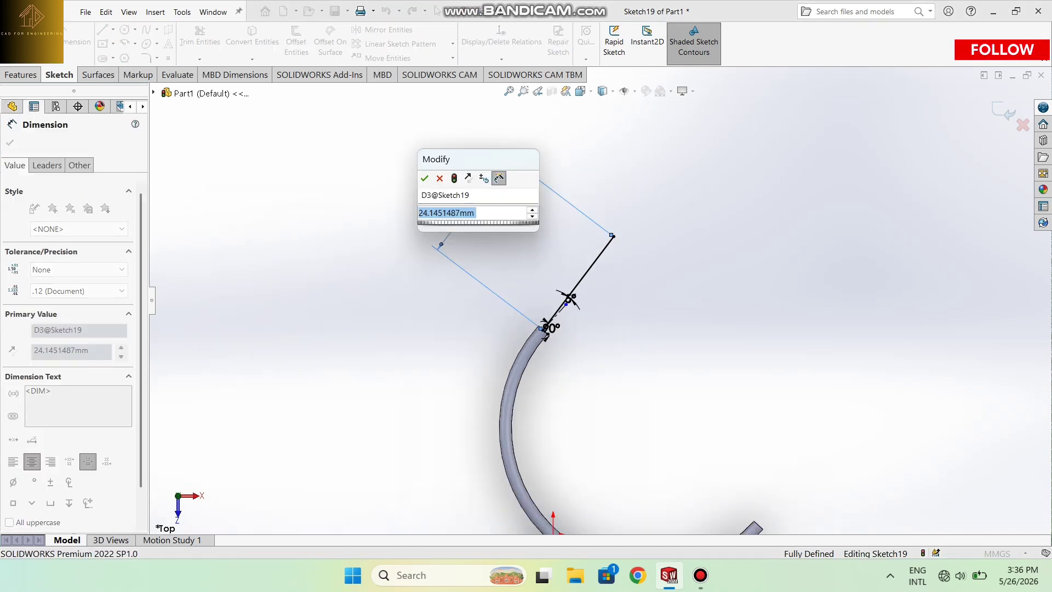
pyautogui.write('40')
pyautogui.press('Return')
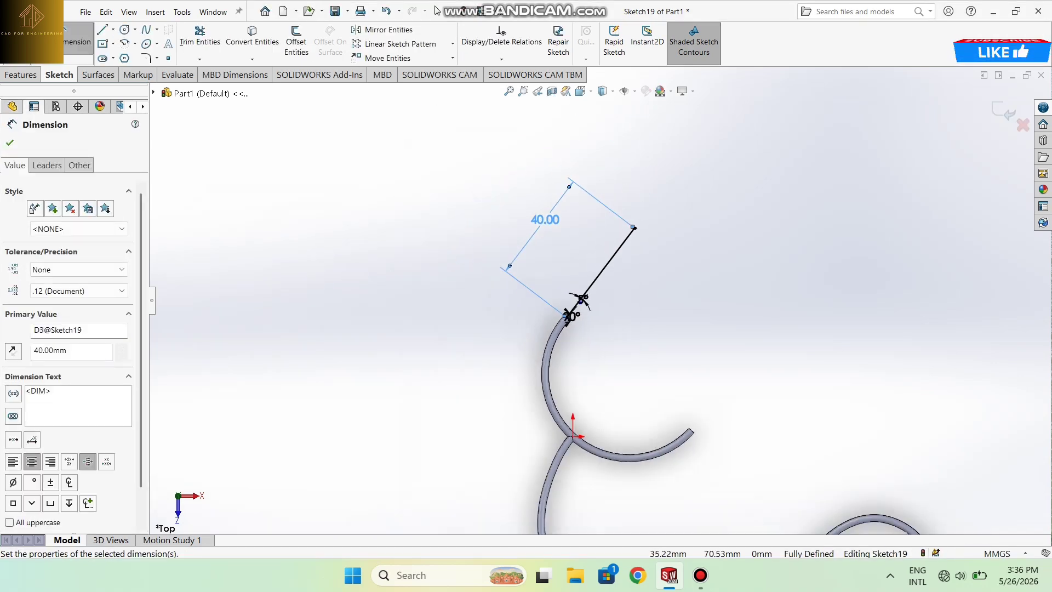
pyautogui.scroll(-2, 695, 260)
pyautogui.press('Escape')
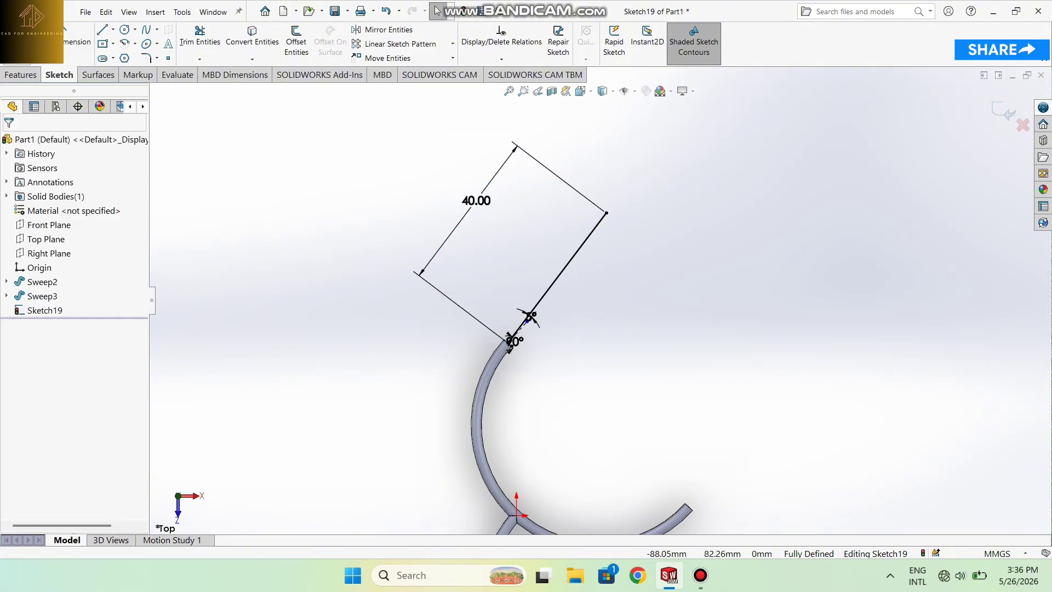
# Draw a tangent arc of about 8.6 mm radius from the 40 mm line's outer end, curving over to an endpoint at the same height
pyautogui.click(113, 30)
pyautogui.click(123, 45)
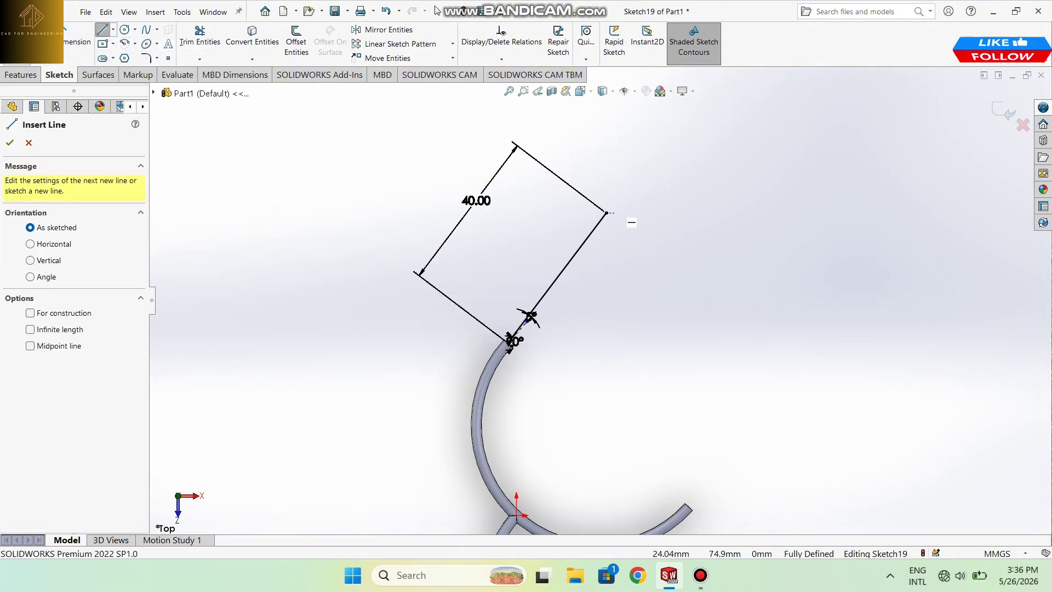
pyautogui.click(607, 212)
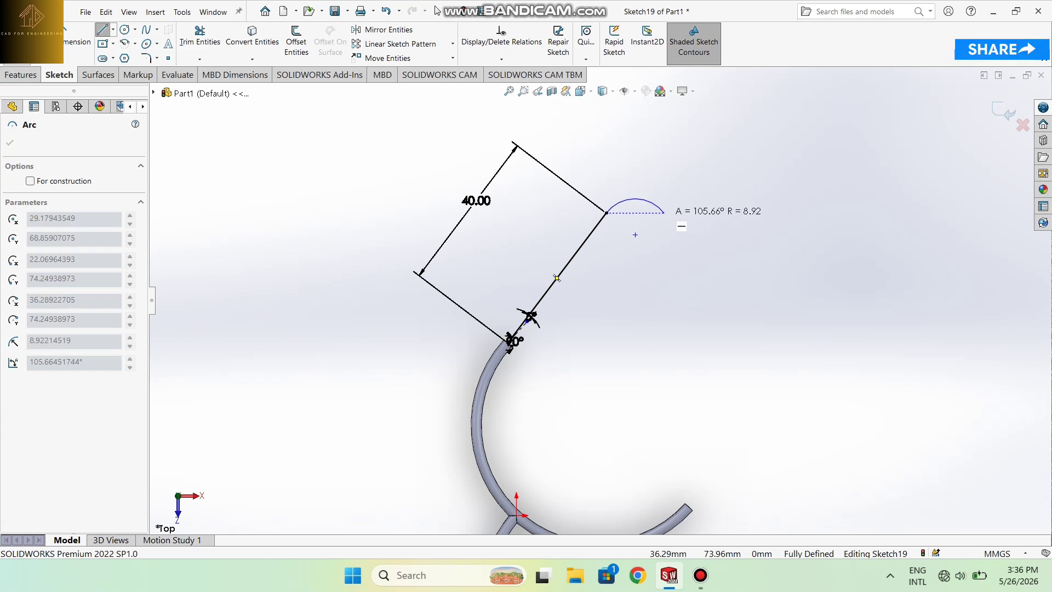
pyautogui.click(663, 213)
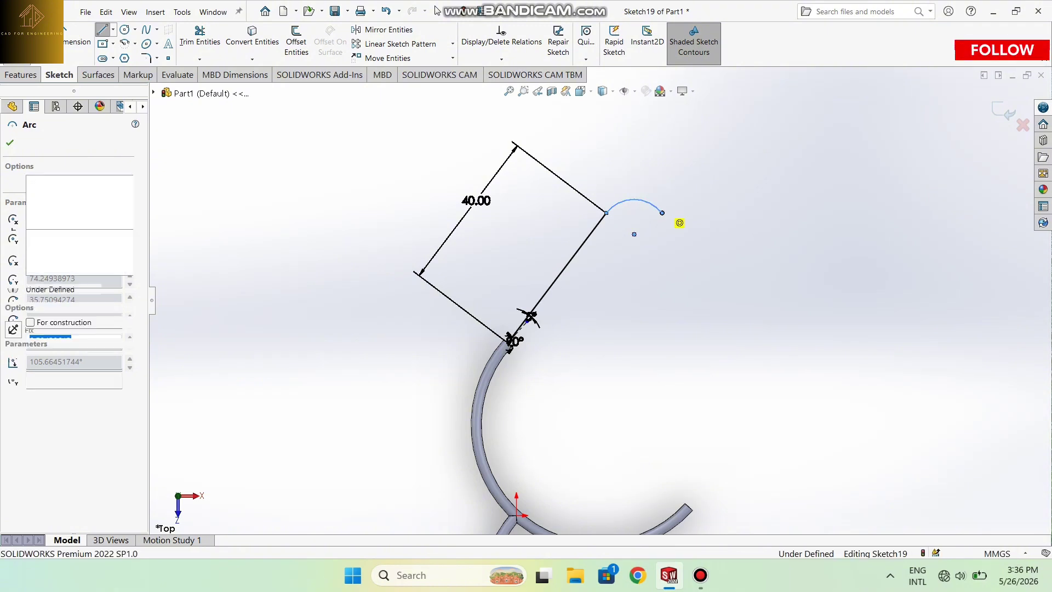
pyautogui.press('Escape')
pyautogui.scroll(-1, 680, 205)
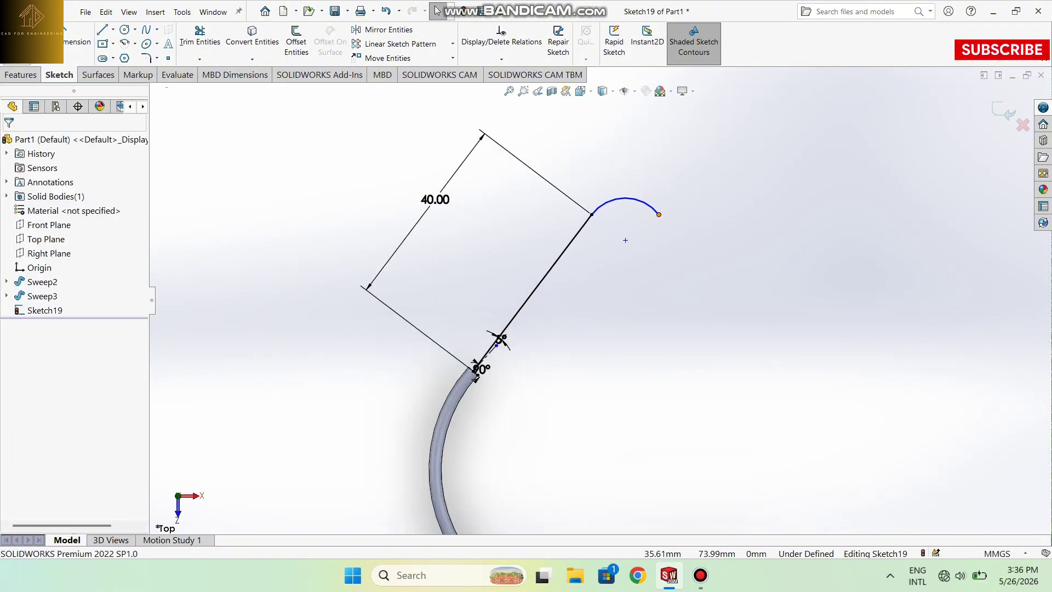
# Try a vertical relation between the arc's free endpoint and its center point
pyautogui.click(659, 214)
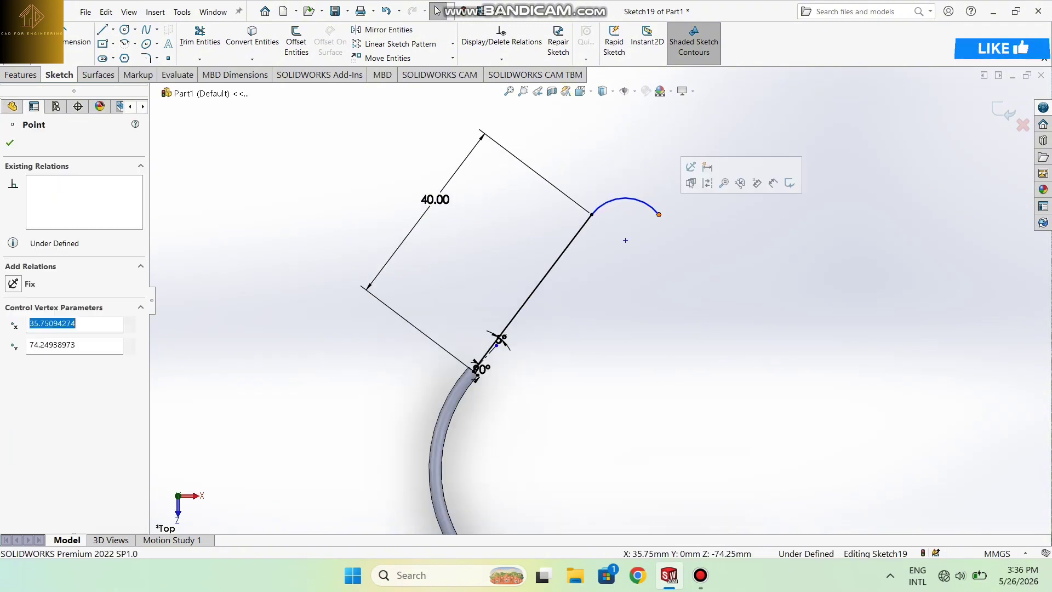
pyautogui.keyDown('ctrl'); pyautogui.click(625, 240); pyautogui.keyUp('ctrl')
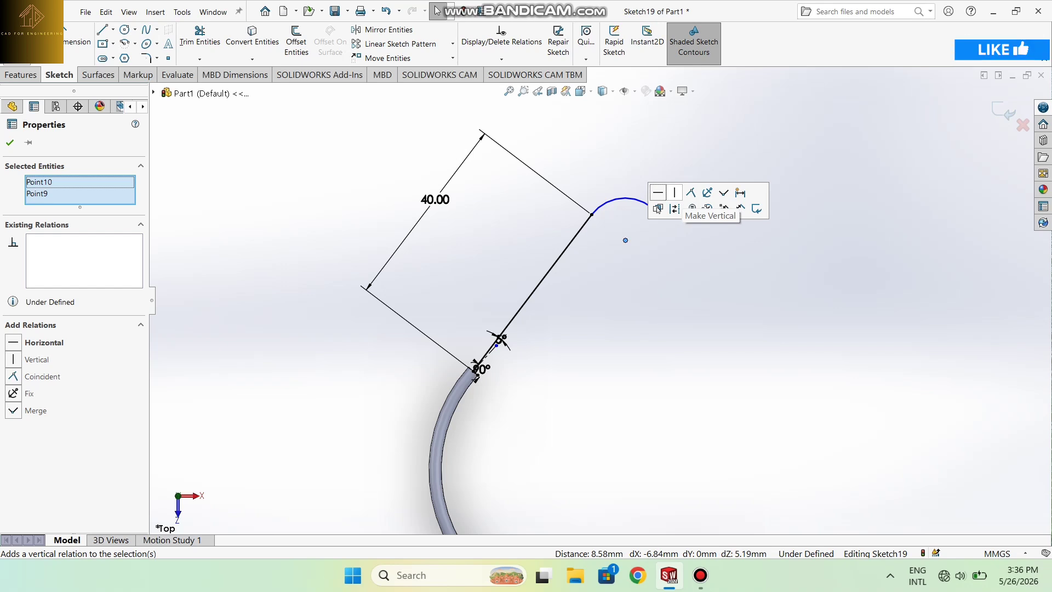
pyautogui.click(658, 209)
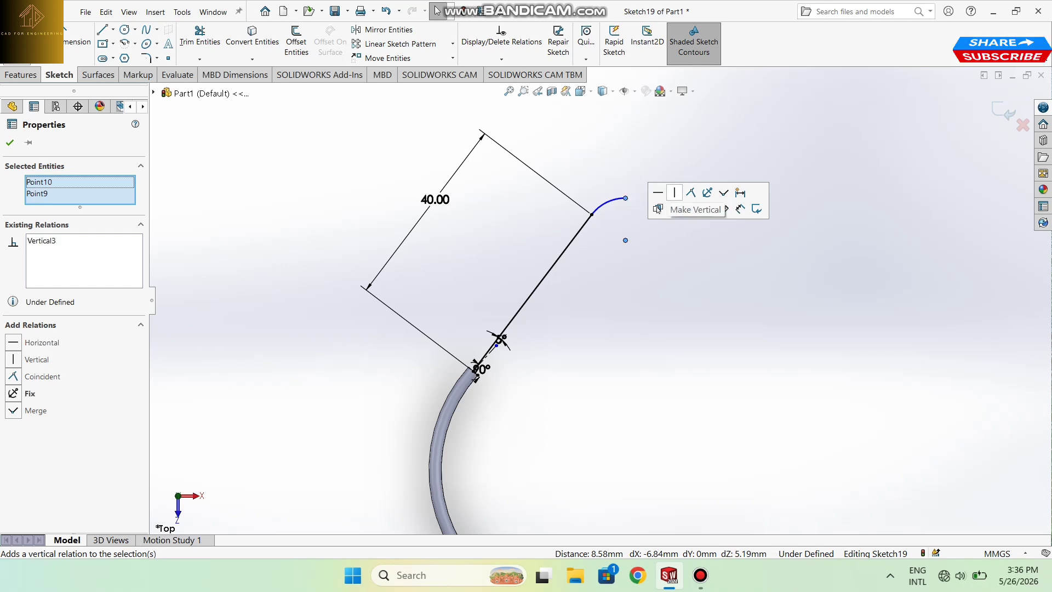
pyautogui.hotkey('ctrl', 'z')
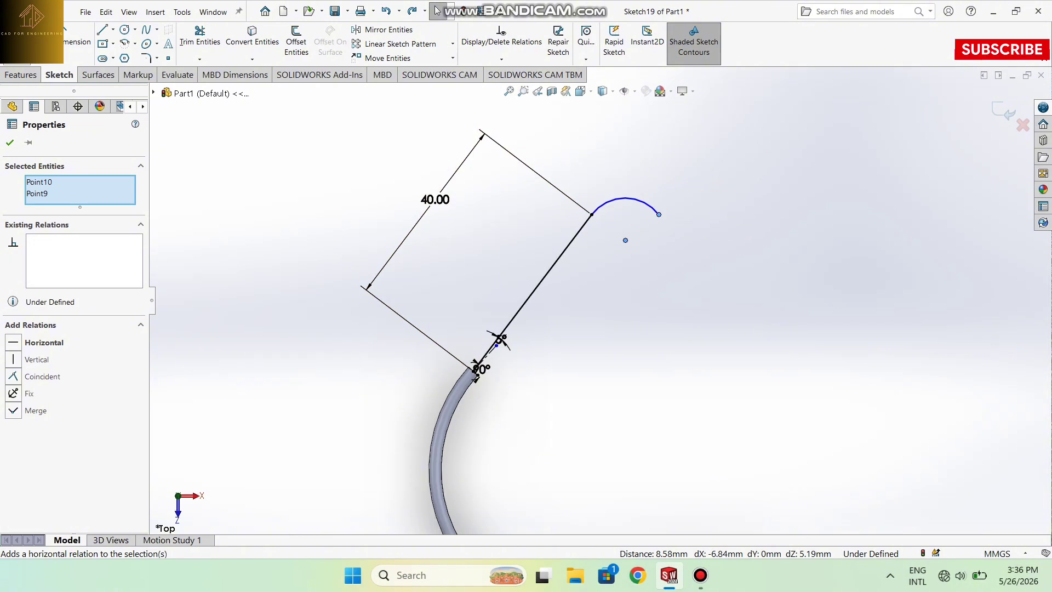
pyautogui.press('Escape')
# Dimension the tangent arc's radius at 10 mm
pyautogui.scroll(-1, 695, 215)
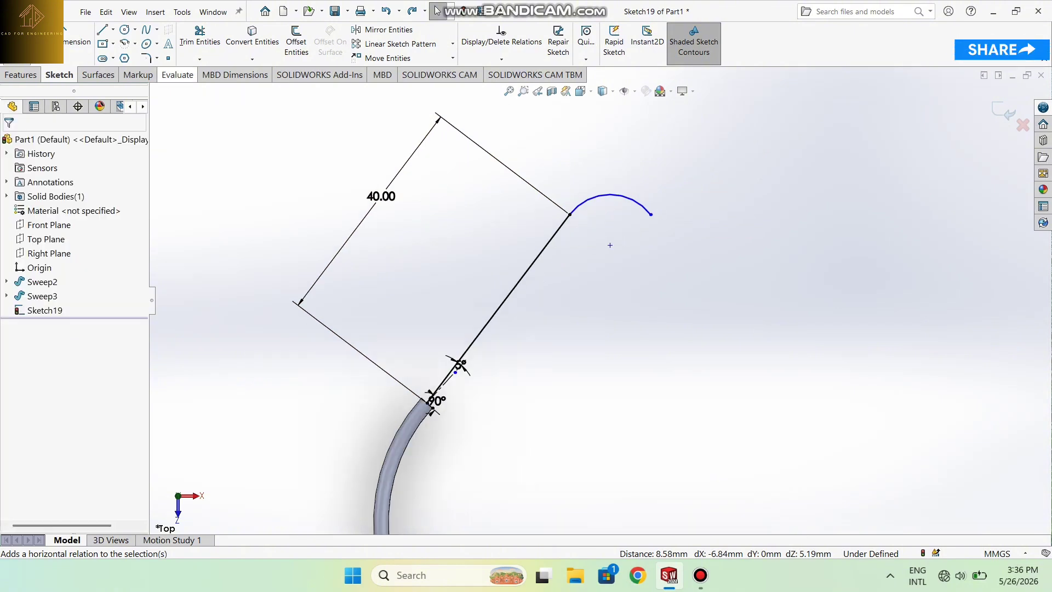
pyautogui.click(76, 44)
pyautogui.click(617, 195)
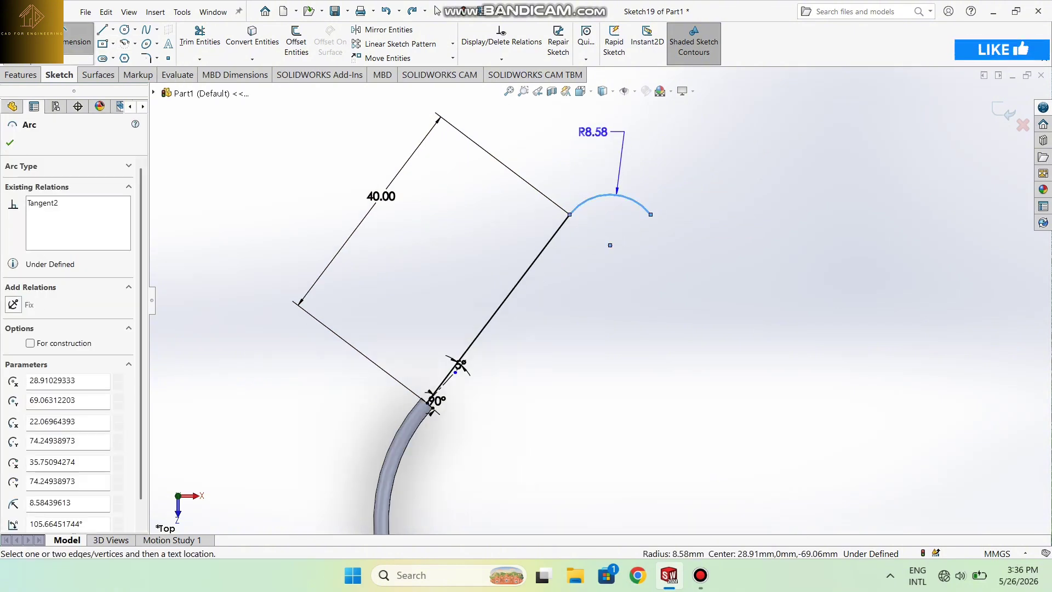
pyautogui.click(594, 131)
pyautogui.scroll(3, 599, 299)
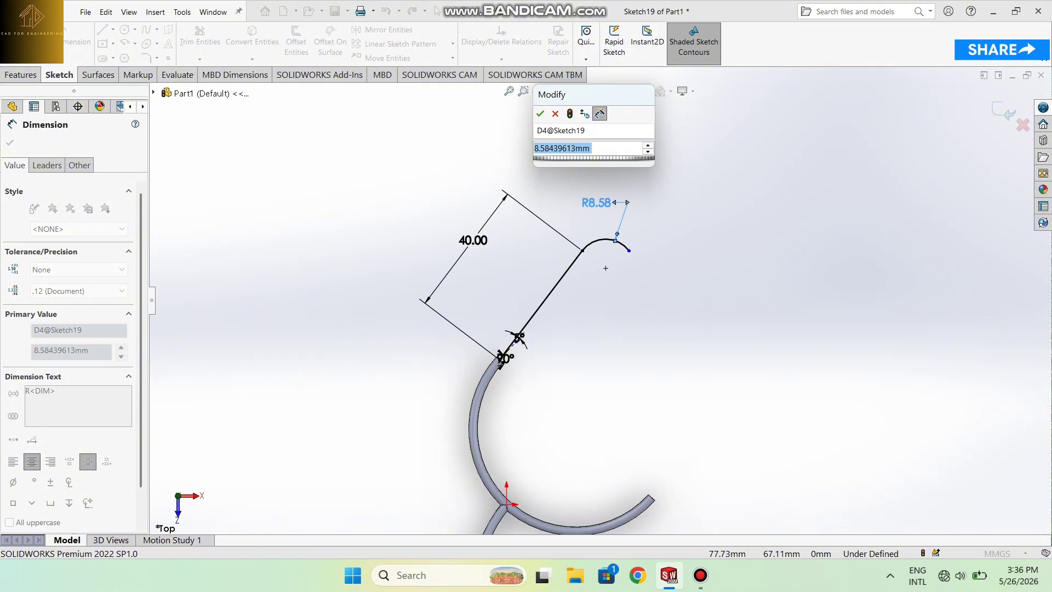
pyautogui.write('10')
pyautogui.press('Return')
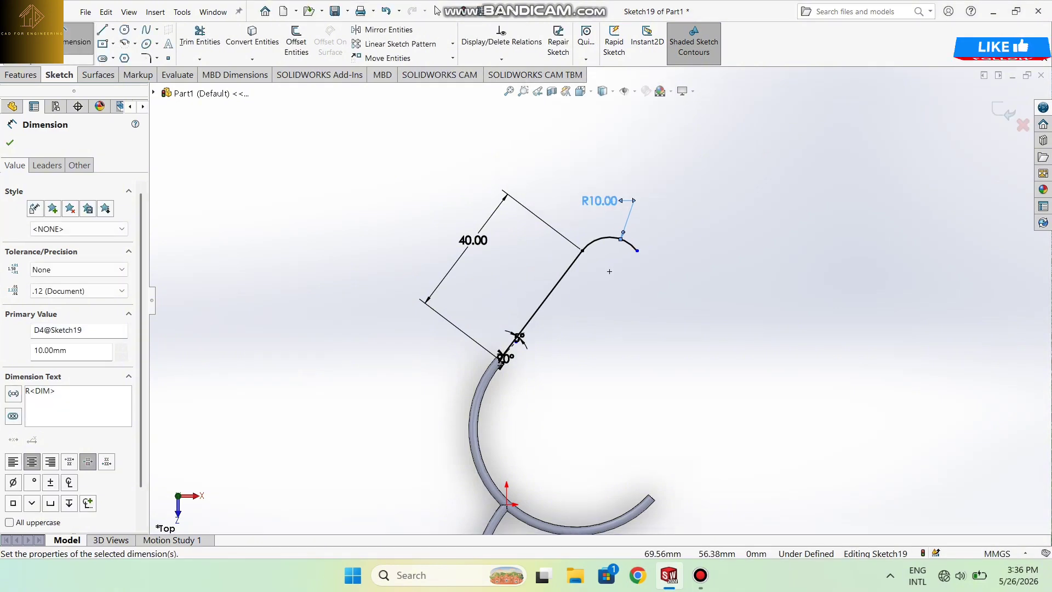
# Draw a line about 8.5 mm long from the arc's free end, sloping down and outward at 45 degrees
pyautogui.scroll(-2, 609, 271)
pyautogui.scroll(3, 537, 258)
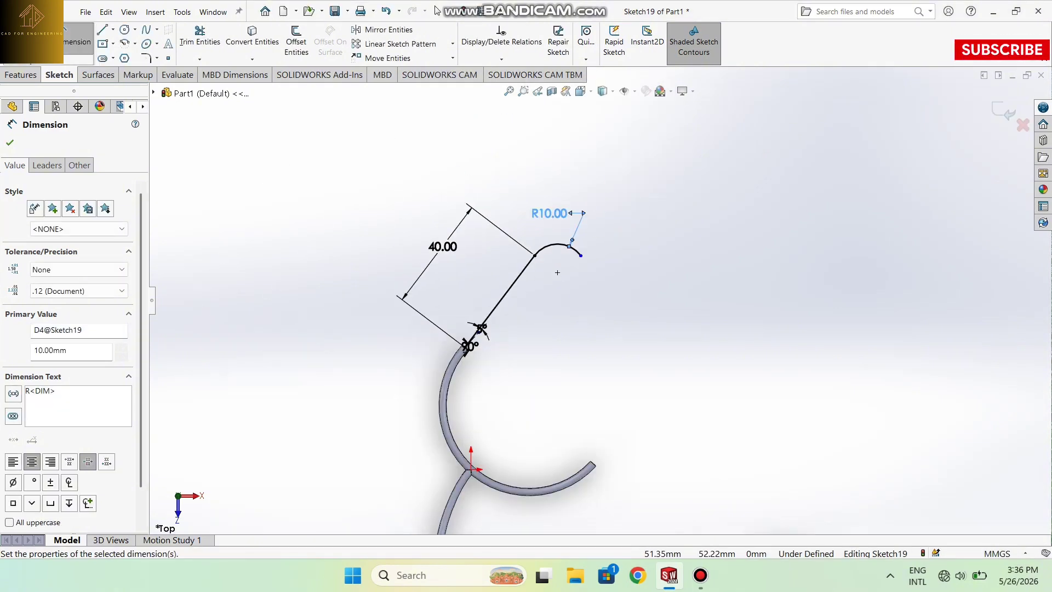
pyautogui.click(113, 29)
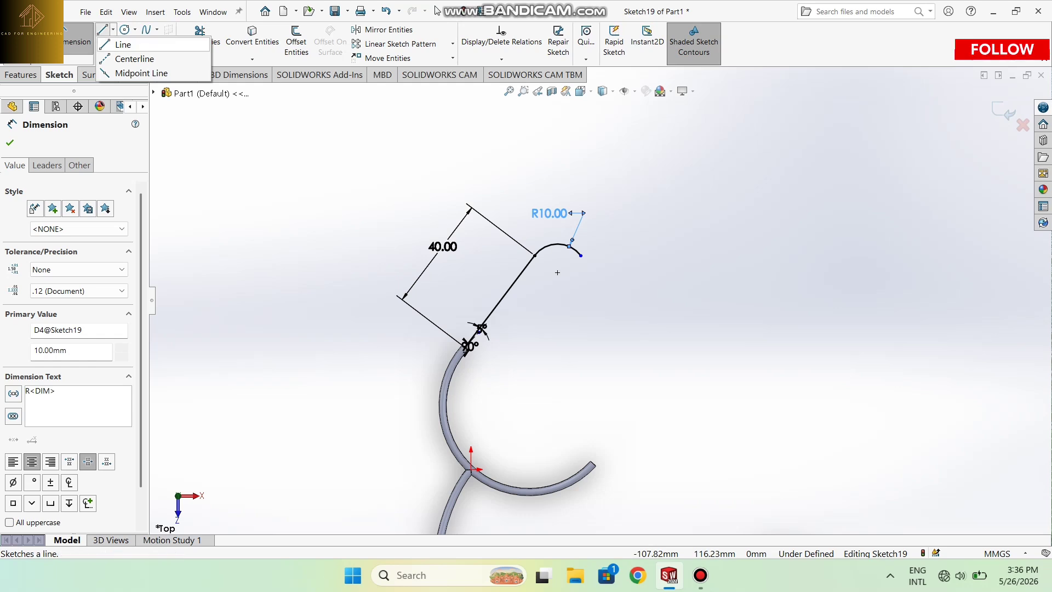
pyautogui.click(123, 44)
pyautogui.click(581, 256)
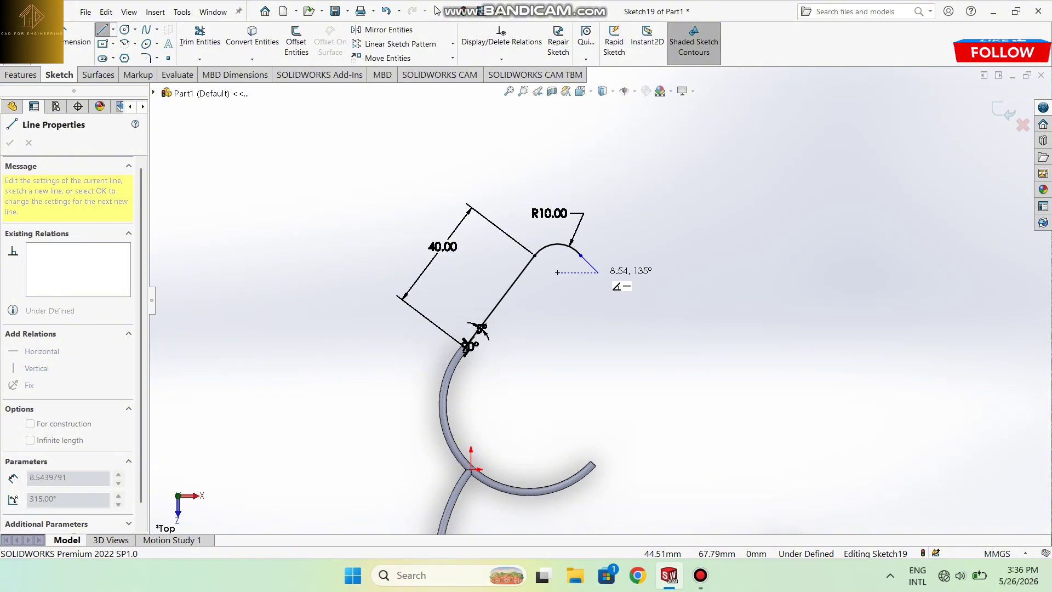
pyautogui.click(598, 272)
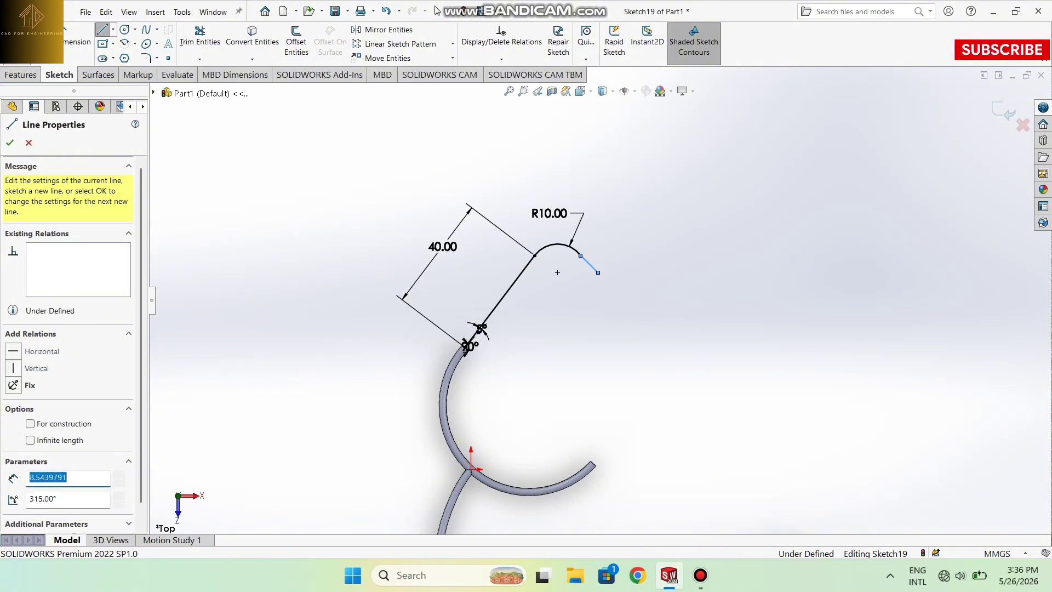
pyautogui.press('Escape')
# Dimension the short sloping line at the arc's end to a length of 6 mm
pyautogui.click(78, 41)
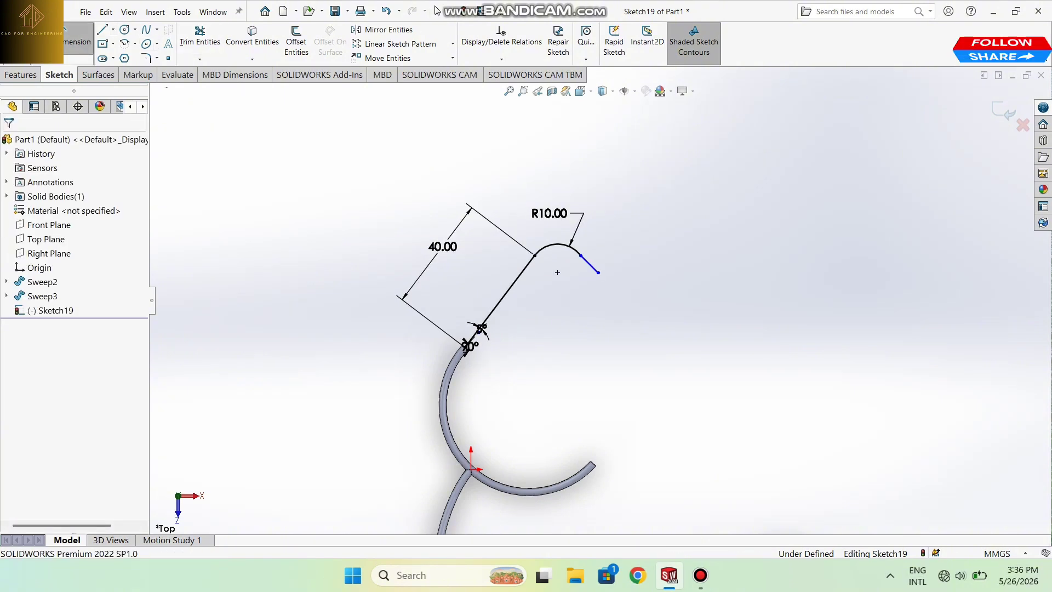
pyautogui.click(590, 265)
pyautogui.click(612, 242)
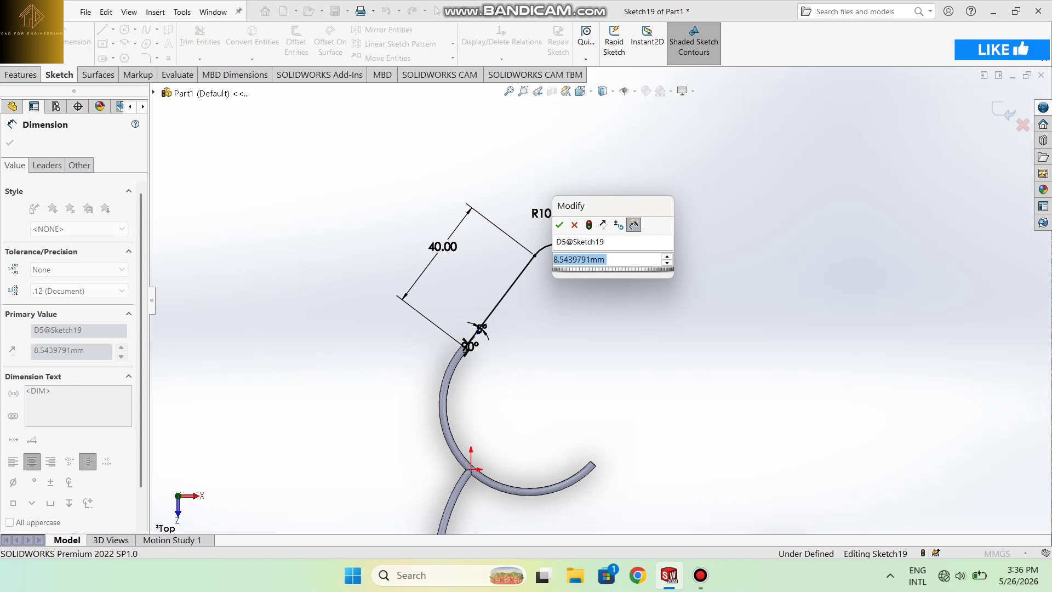
pyautogui.write('6')
pyautogui.press('Return')
pyautogui.scroll(-1, 553, 274)
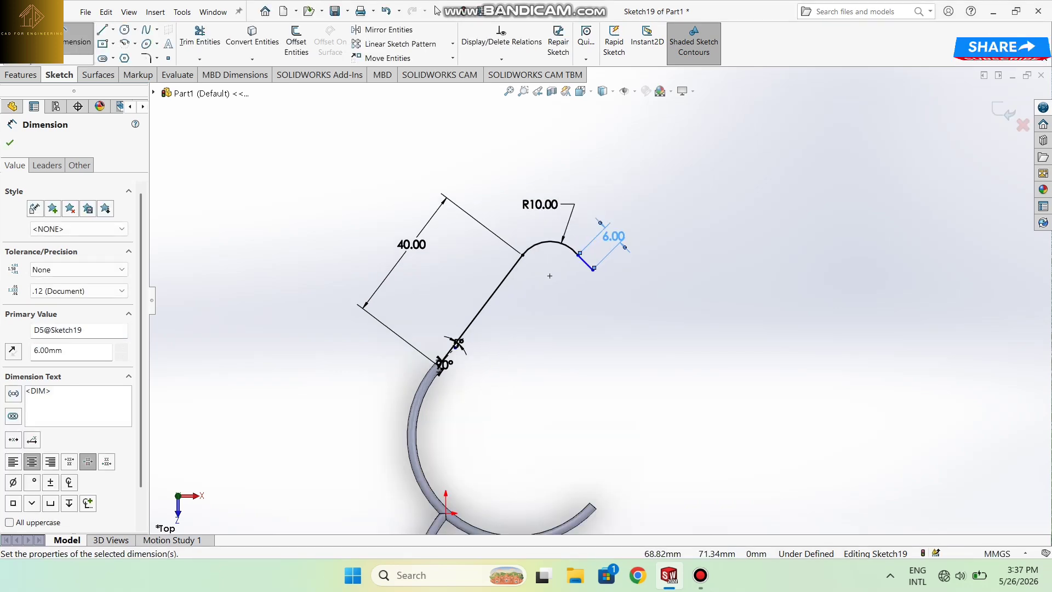
pyautogui.press('Escape')
# Start a swept boss with a circular profile 0.75 mm in diameter
pyautogui.scroll(2, 553, 281)
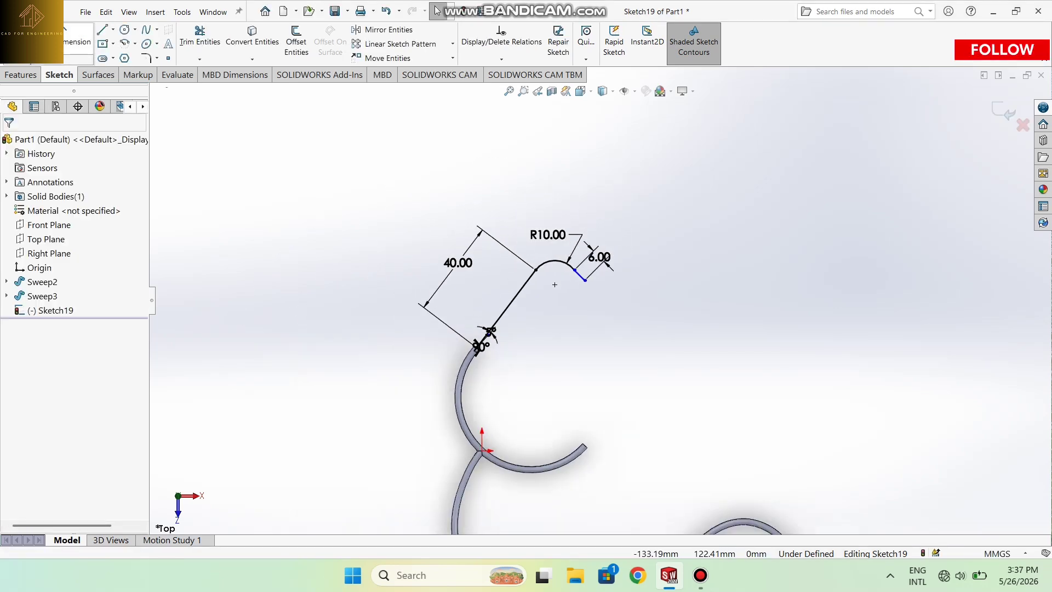
pyautogui.click(20, 74)
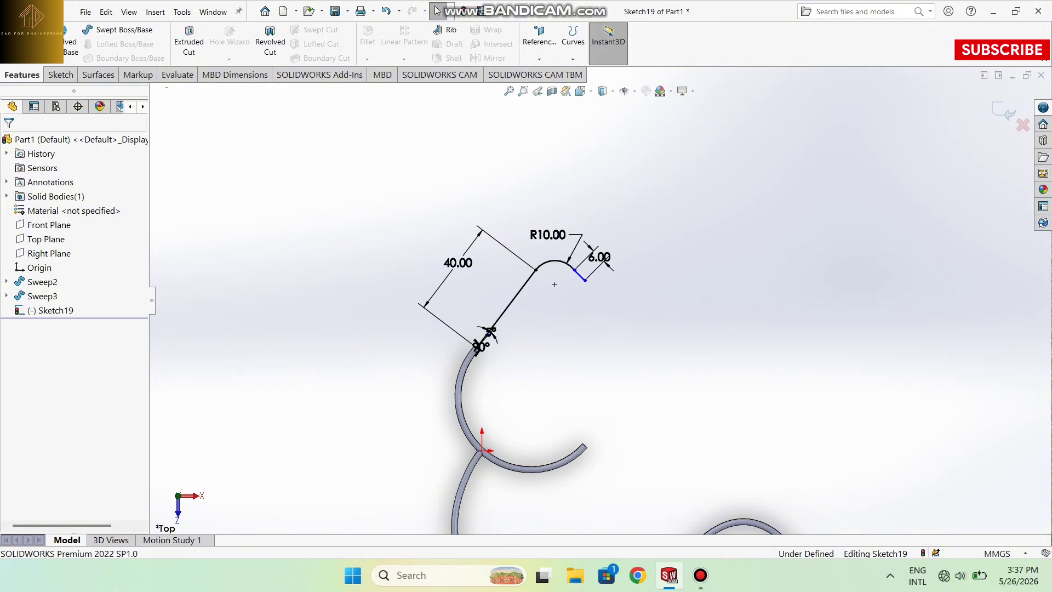
pyautogui.click(129, 12)
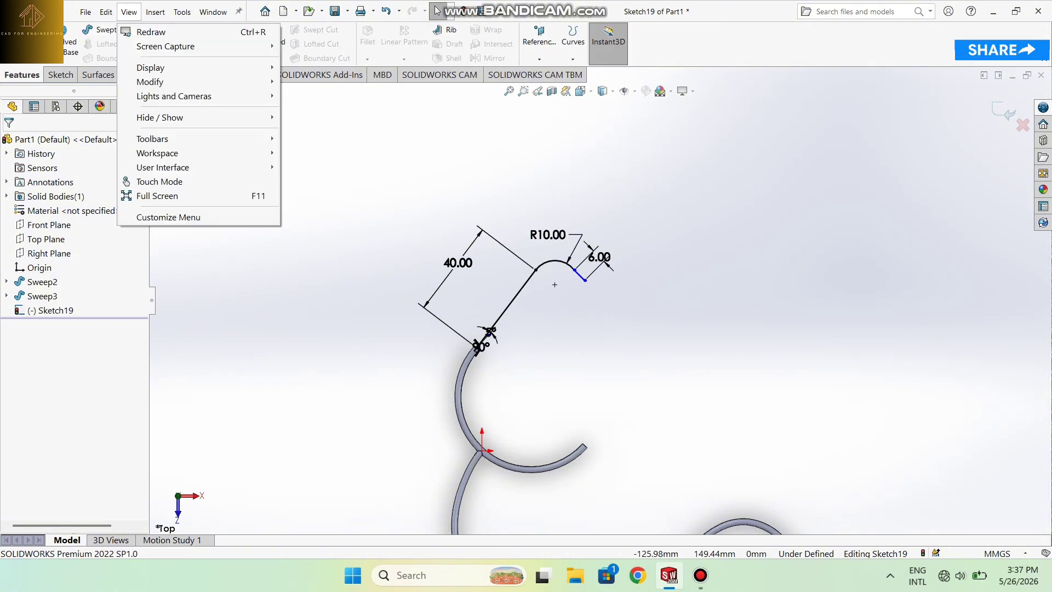
pyautogui.click(124, 30)
pyautogui.click(31, 197)
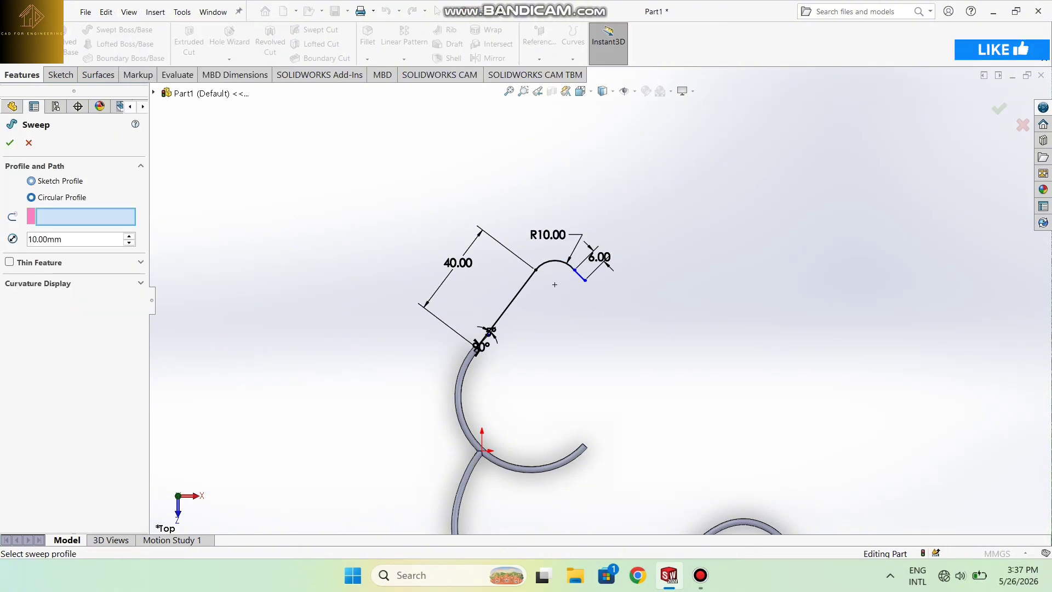
pyautogui.doubleClick(45, 239)
pyautogui.write('0.75')
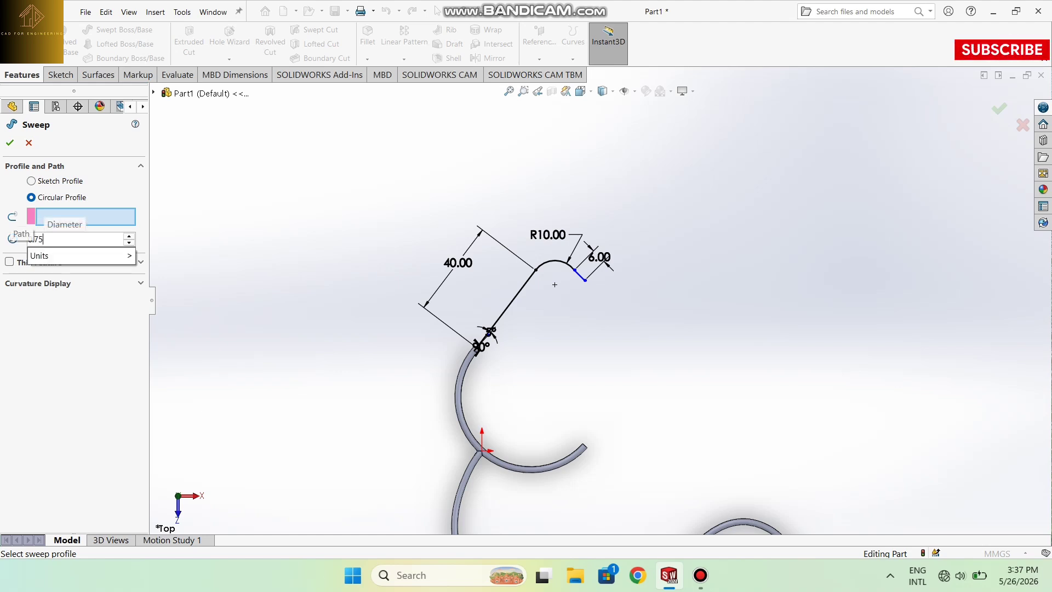
pyautogui.press('Return')
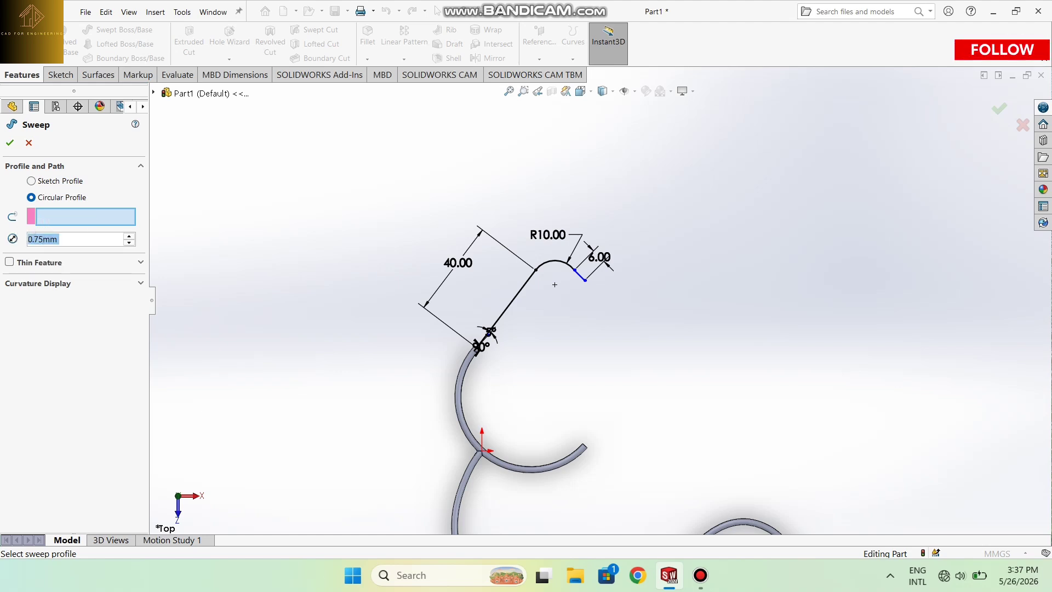
# Select the sketch with the straight line, arc and short end line as the path and create the sweep
pyautogui.click(554, 285)
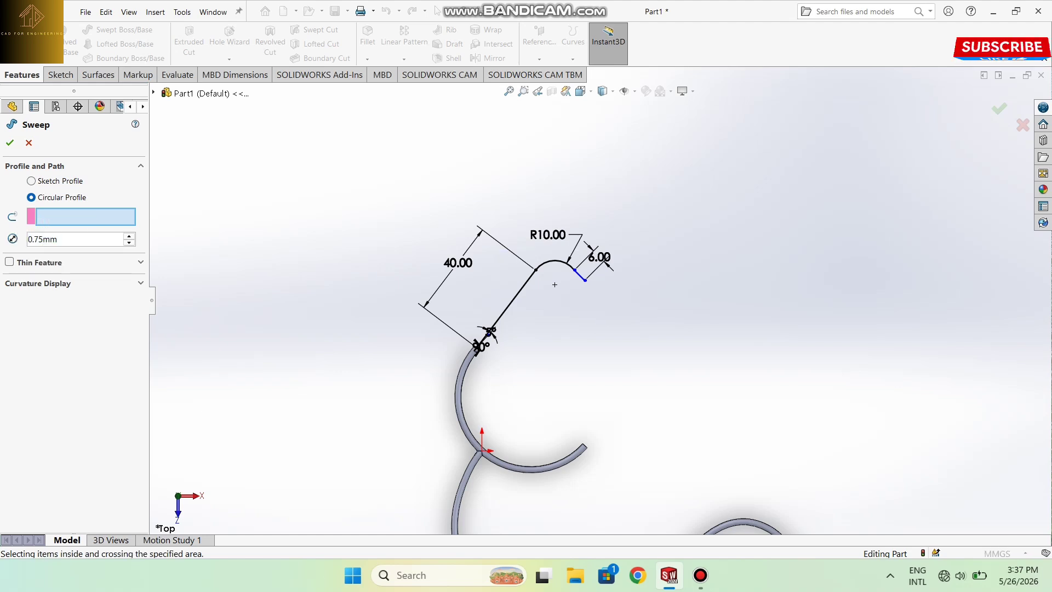
pyautogui.click(517, 293)
pyautogui.click(555, 261)
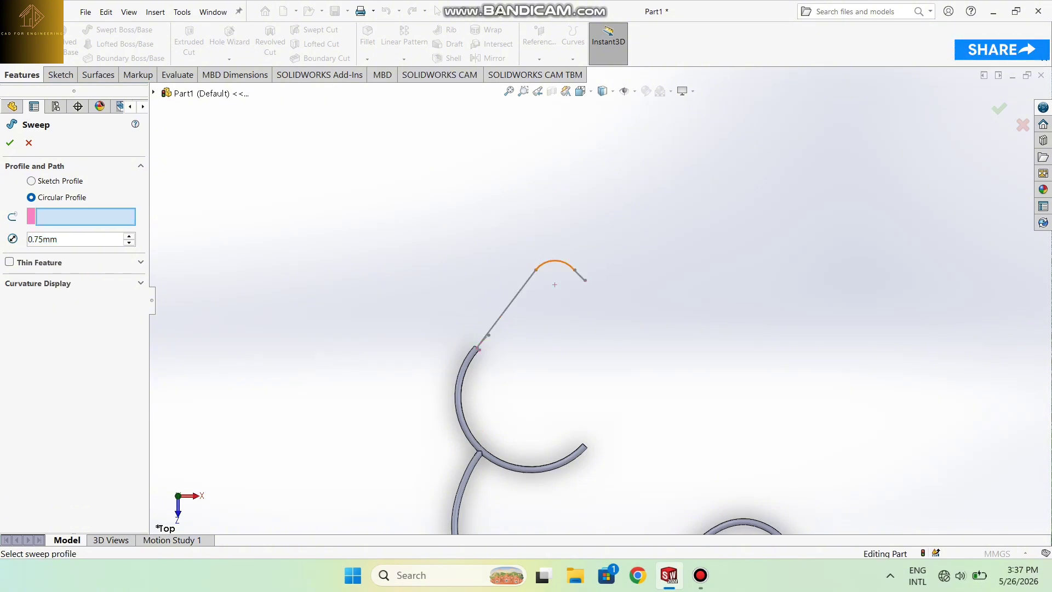
pyautogui.click(580, 275)
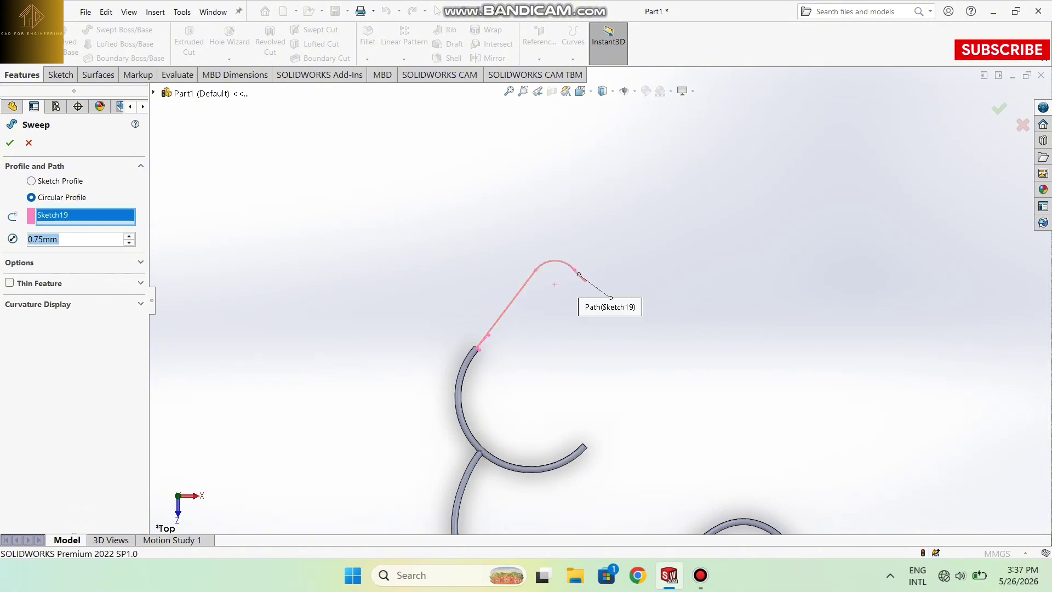
pyautogui.scroll(-3, 575, 282)
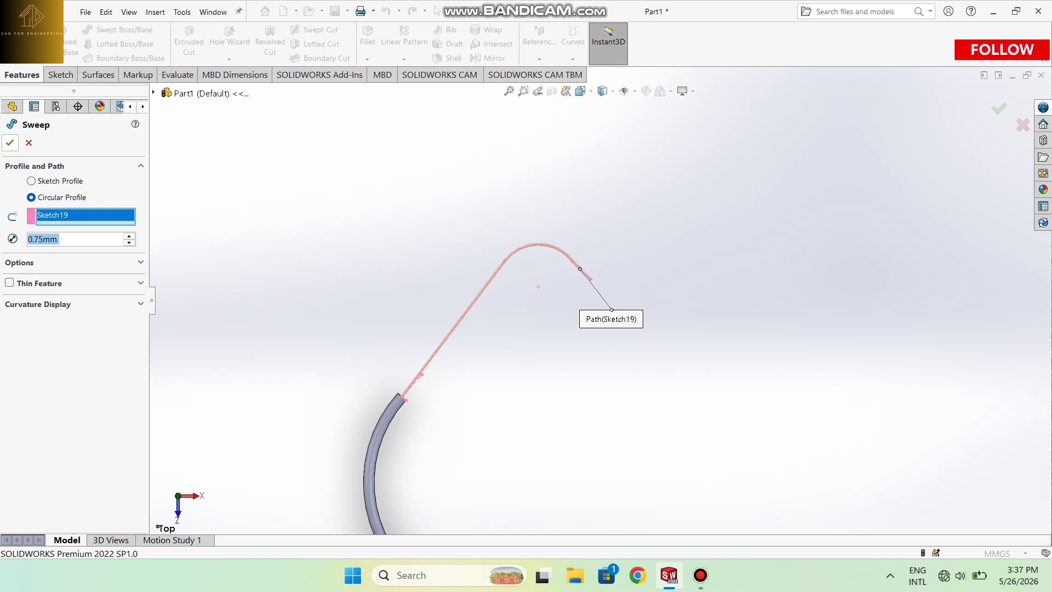
pyautogui.press('Return')
pyautogui.scroll(-3, 561, 304)
pyautogui.press('Escape')
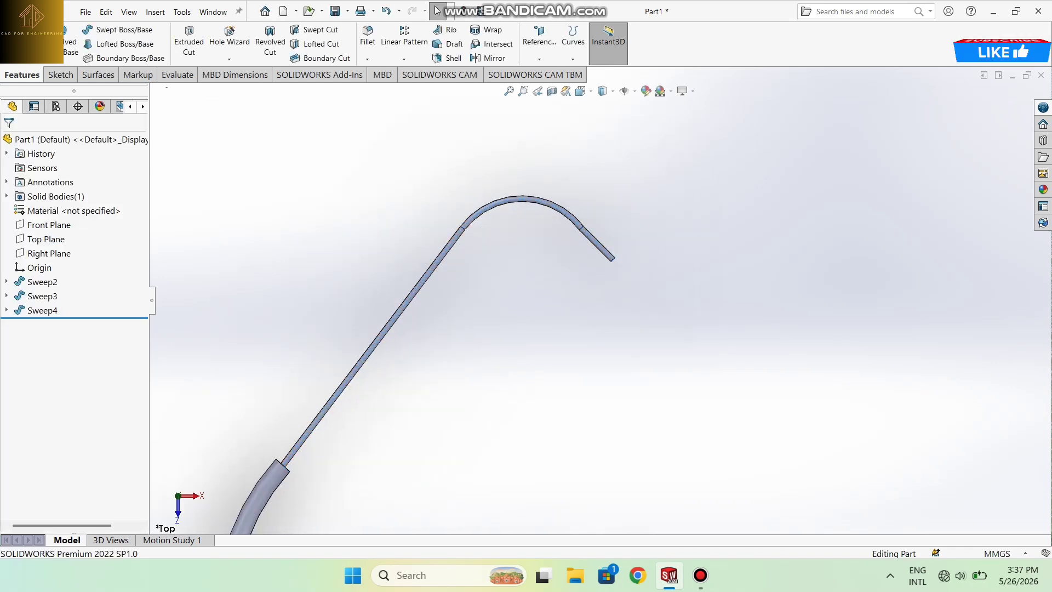
# Inspect the swept ear tube, its curved end and its joint with the branching arc from several angles
pyautogui.scroll(6, 599, 300)
pyautogui.scroll(-4, 605, 344)
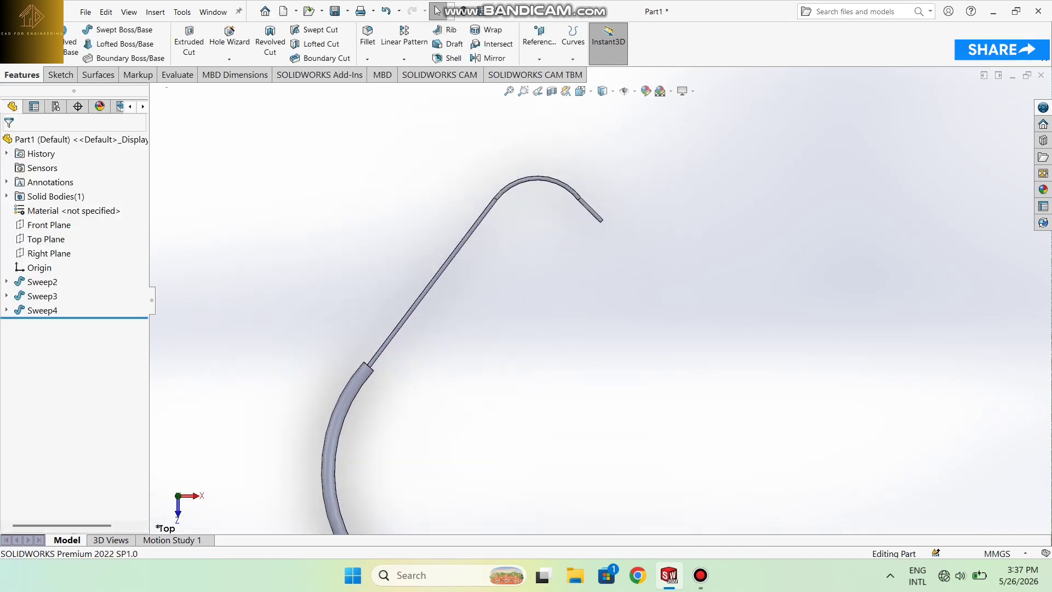
pyautogui.moveTo(605, 344); pyautogui.dragTo(643, 214, button='middle')
pyautogui.scroll(-5, 642, 215)
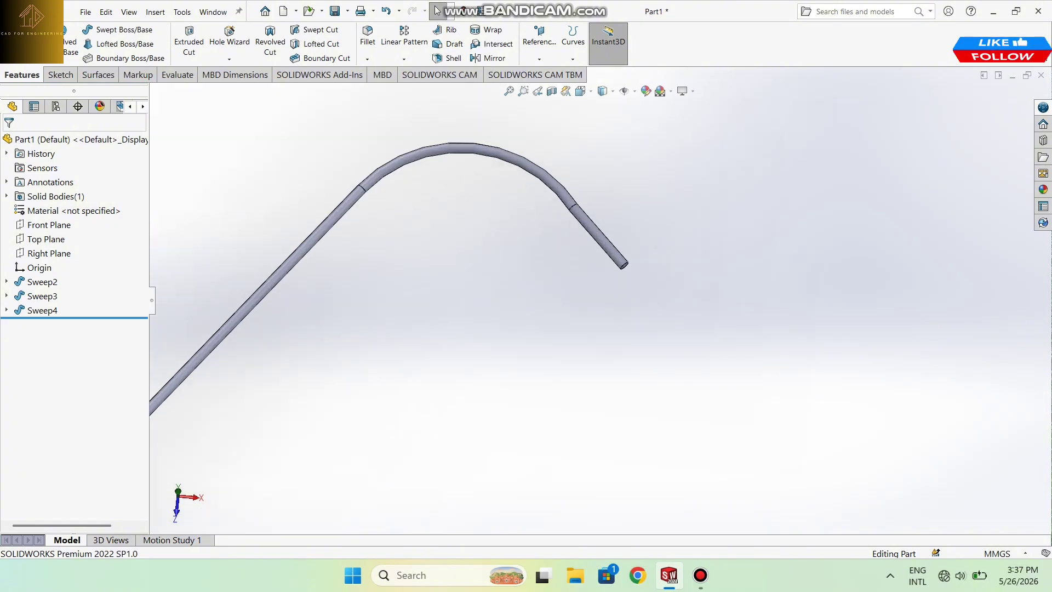
pyautogui.scroll(8, 595, 298)
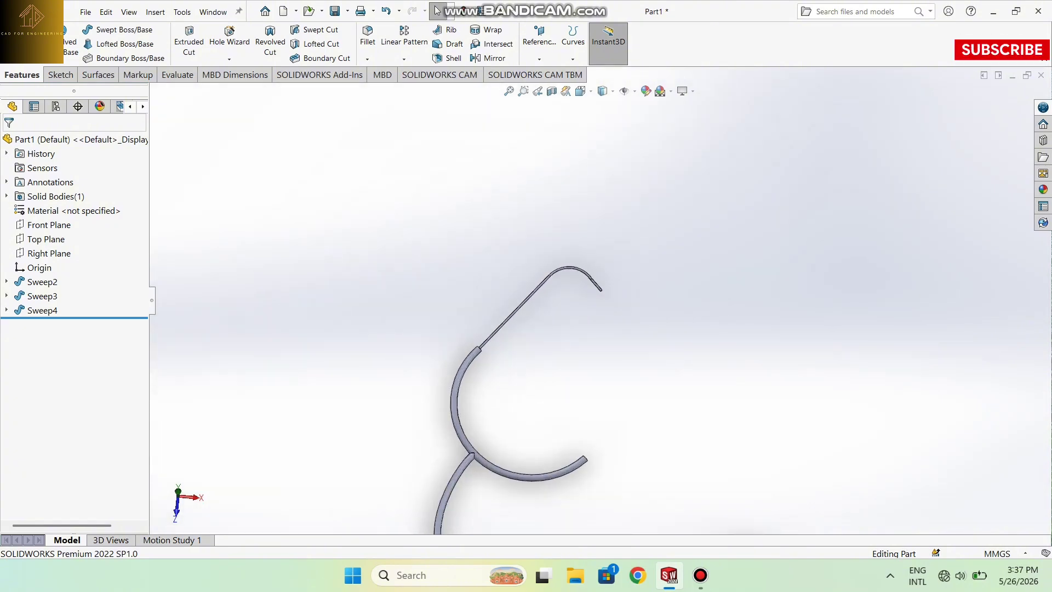
pyautogui.scroll(-3, 635, 377)
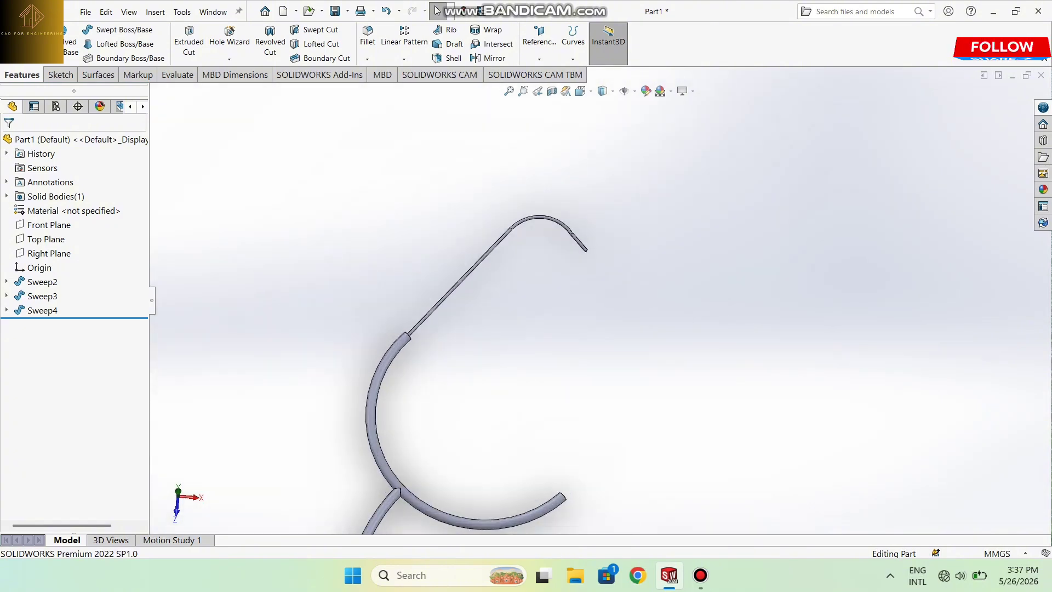
pyautogui.moveTo(634, 378); pyautogui.dragTo(584, 237, button='middle')
pyautogui.scroll(-6, 584, 237)
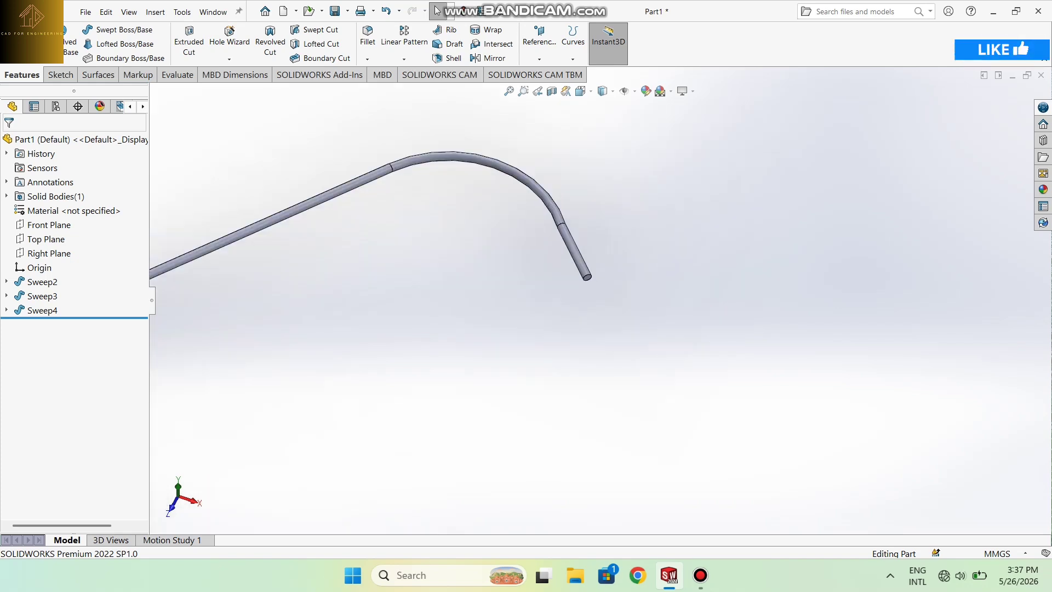
pyautogui.scroll(3, 600, 299)
pyautogui.scroll(3, 601, 300)
pyautogui.moveTo(600, 300); pyautogui.dragTo(652, 315, button='middle')
pyautogui.scroll(4, 605, 297)
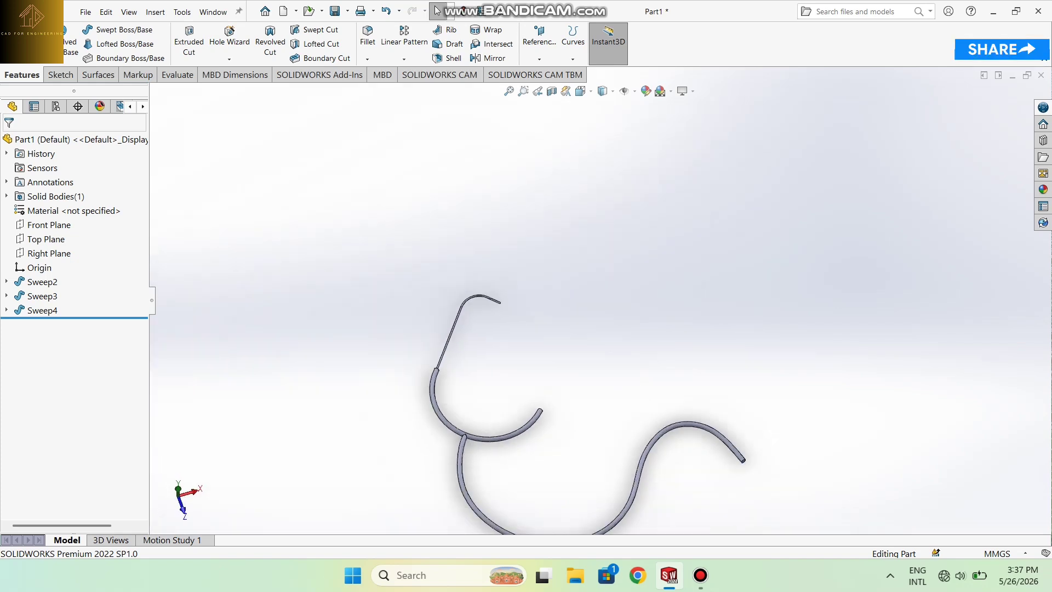
pyautogui.scroll(-1, 538, 400)
pyautogui.press('z')
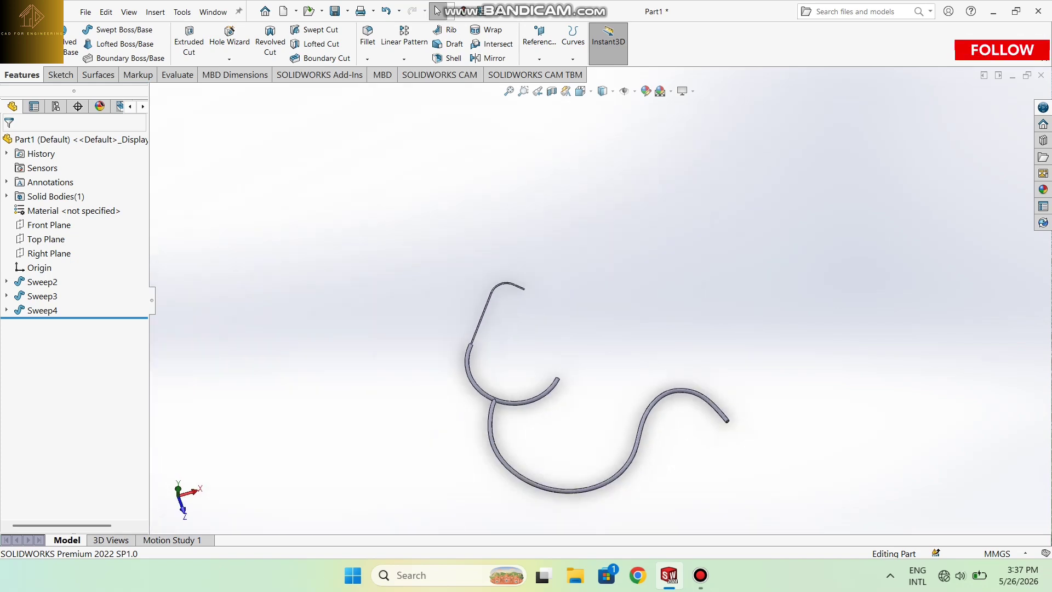
pyautogui.scroll(2, 687, 279)
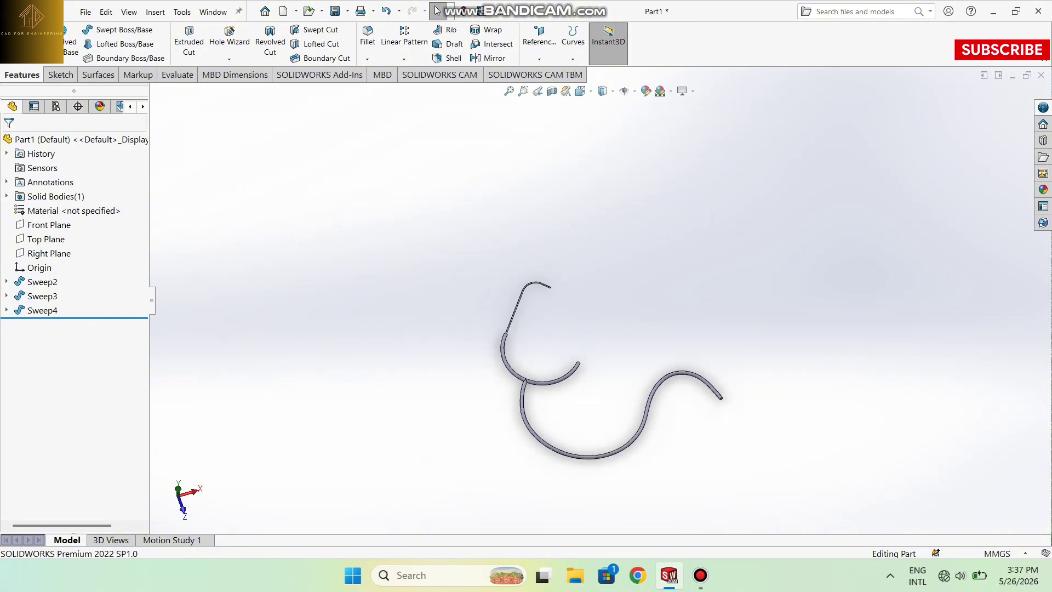
pyautogui.click(32, 239)
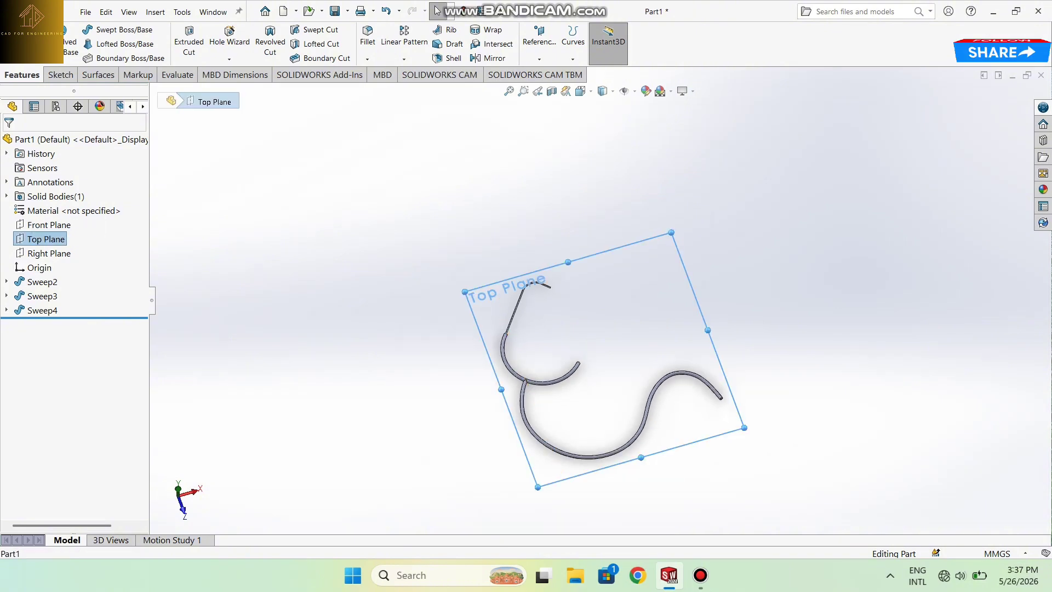
pyautogui.scroll(-2, 541, 288)
pyautogui.press('Escape')
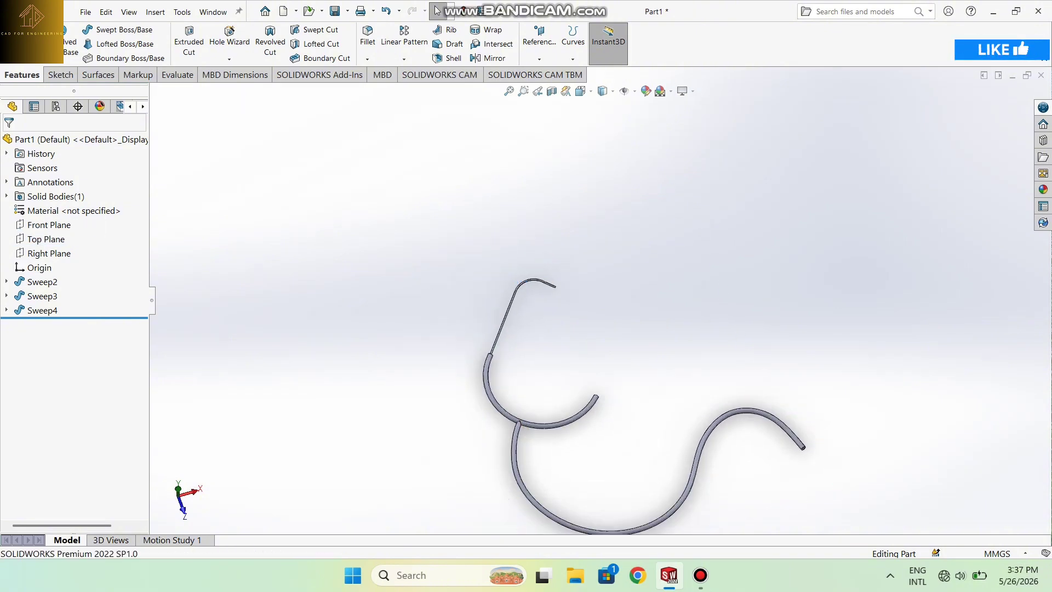
pyautogui.click(539, 41)
pyautogui.click(545, 73)
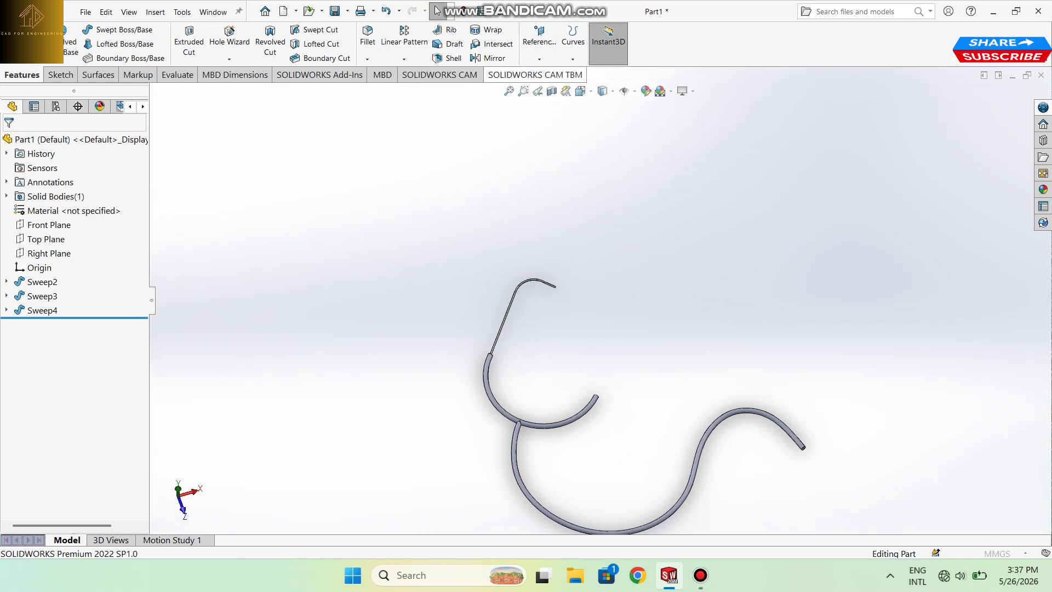
pyautogui.click(153, 92)
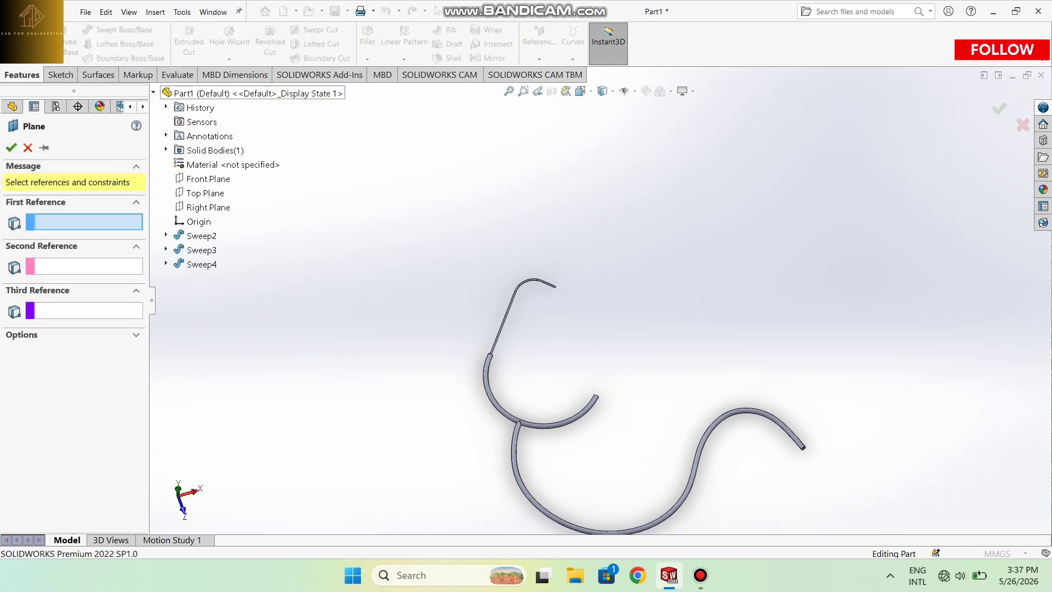
pyautogui.click(200, 193)
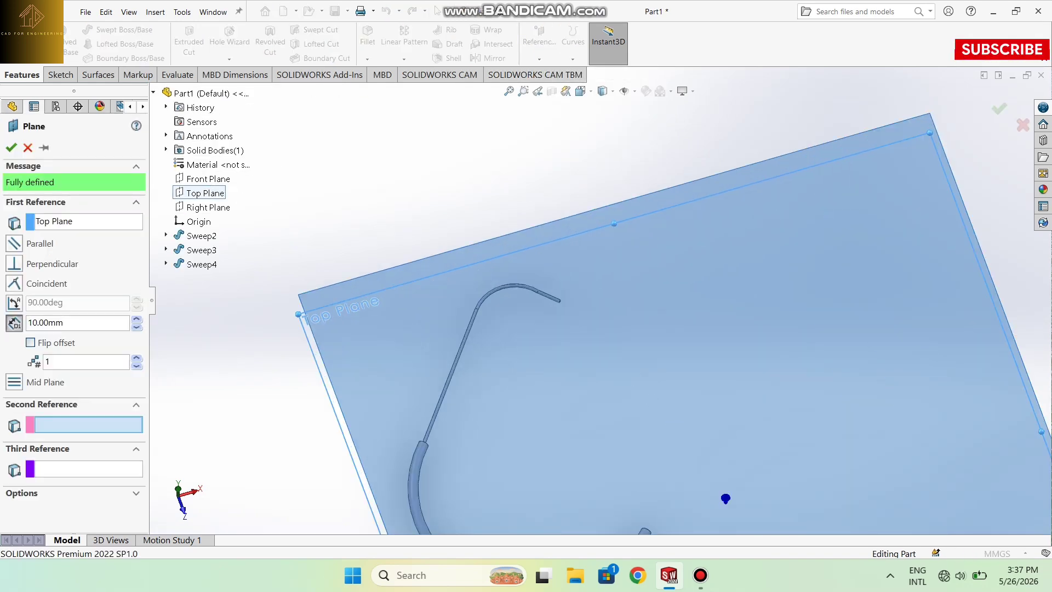
pyautogui.moveTo(570, 493); pyautogui.dragTo(590, 399, button='middle')
pyautogui.scroll(-2, 590, 399)
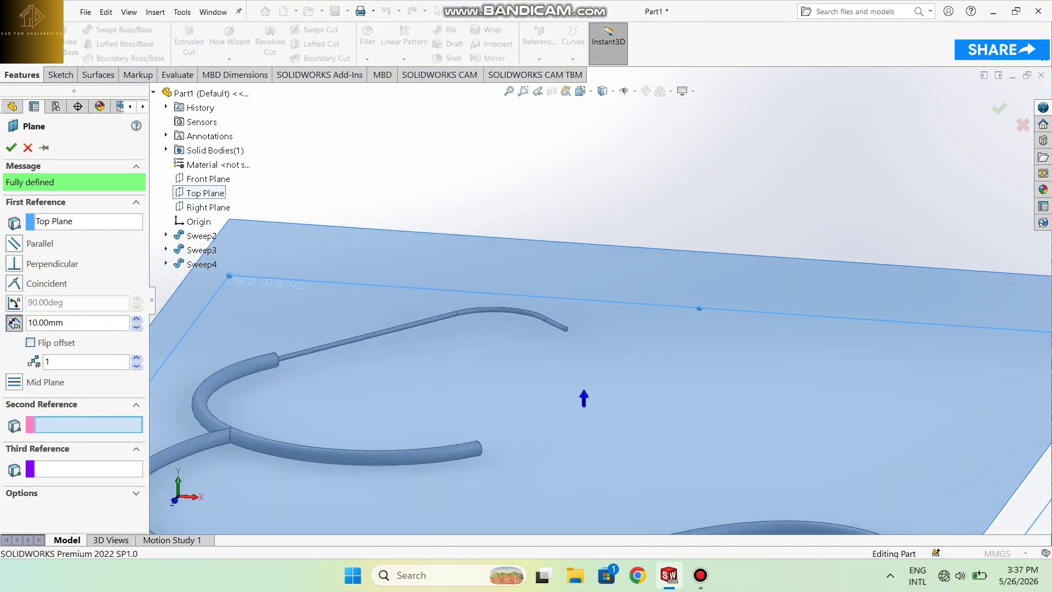
pyautogui.scroll(-5, 568, 329)
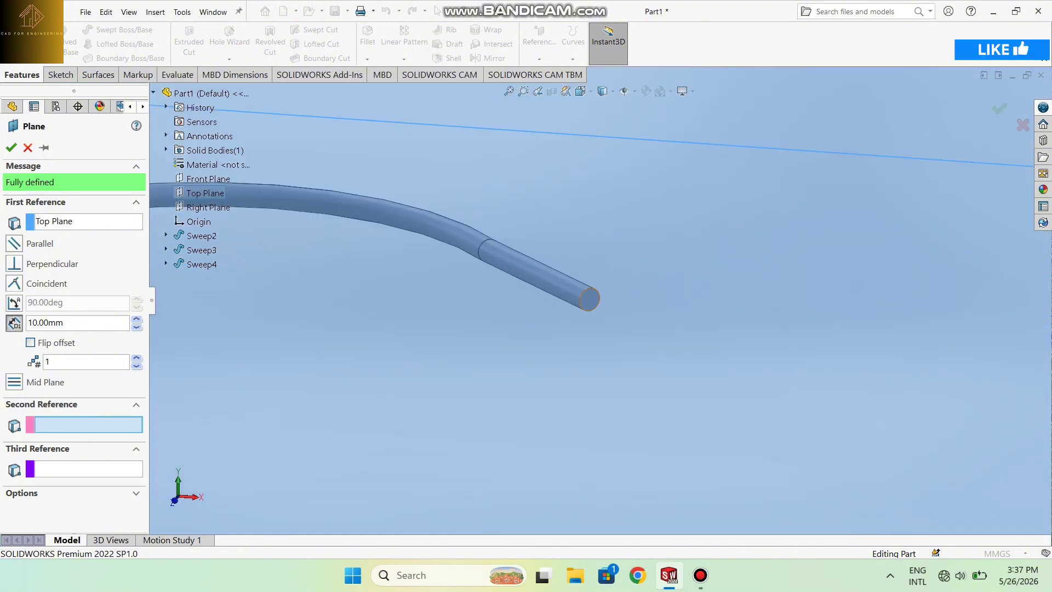
pyautogui.click(589, 299)
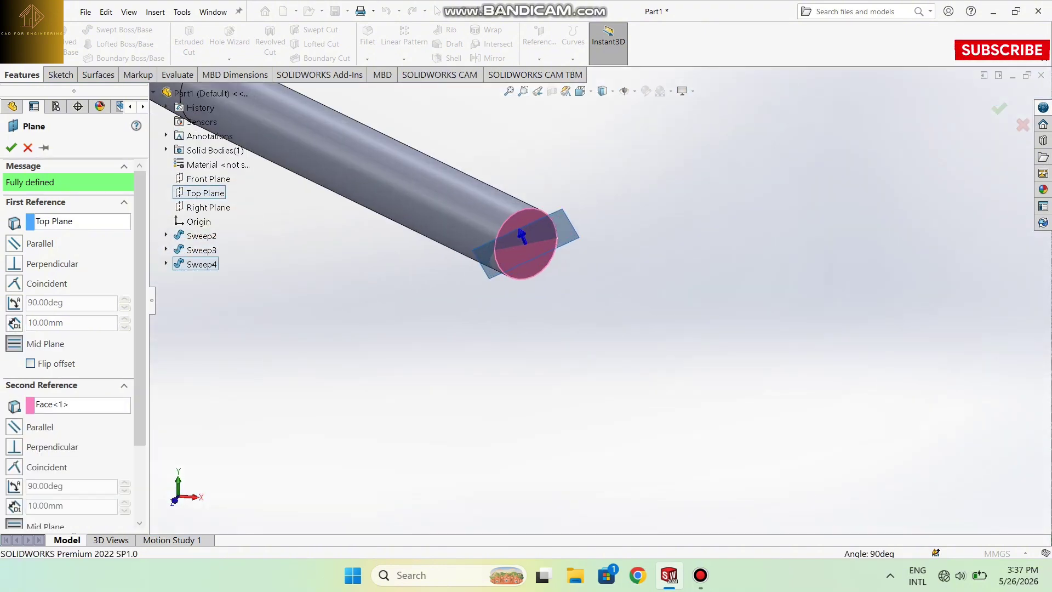
pyautogui.scroll(-2, 581, 290)
pyautogui.moveTo(581, 291); pyautogui.dragTo(627, 270, button='middle')
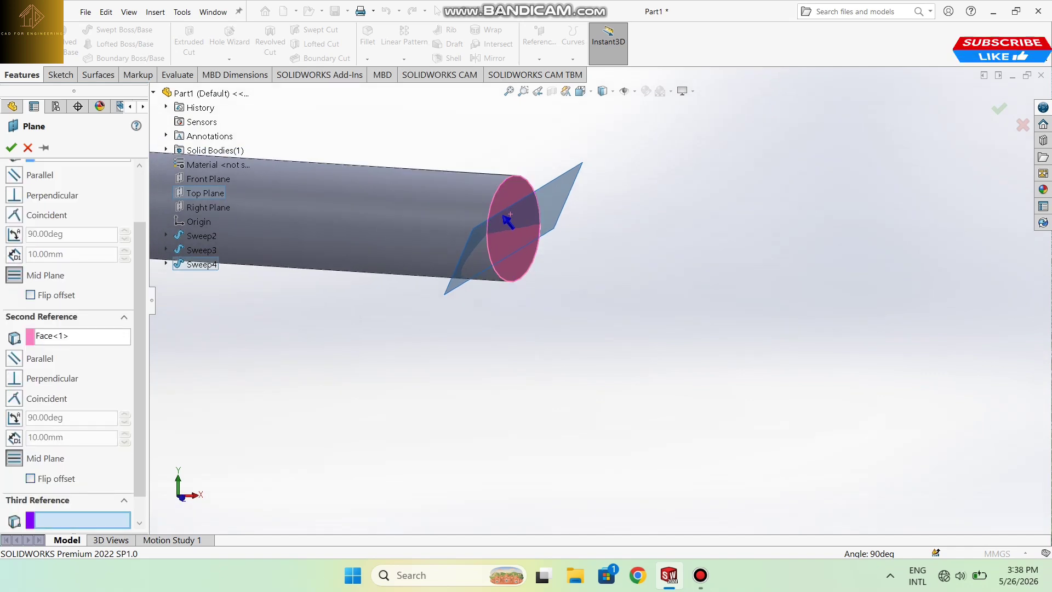
pyautogui.click(509, 221)
pyautogui.press('Escape')
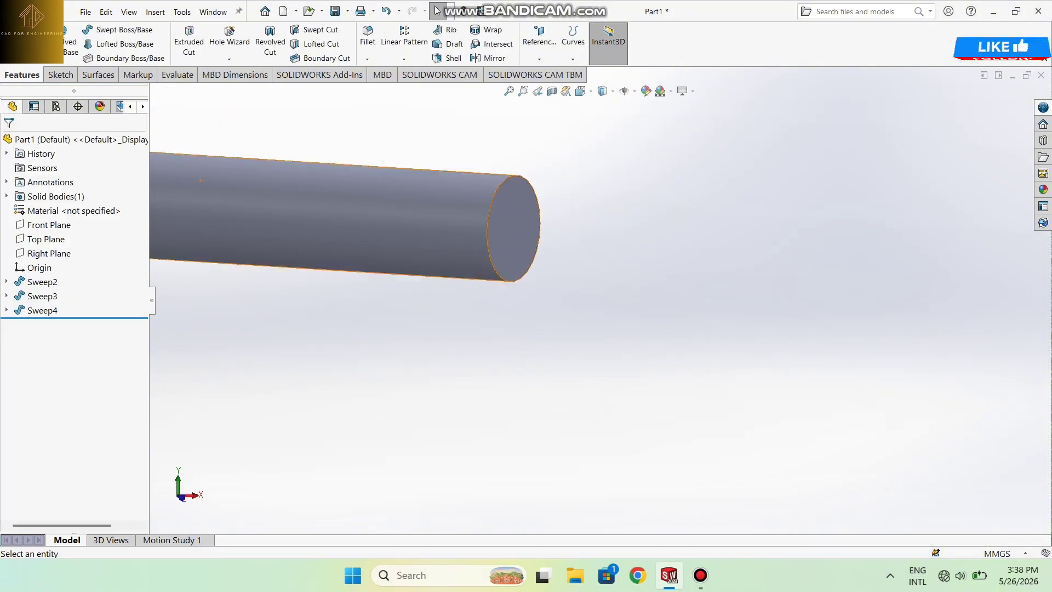
# Show Sketch12, the path sketch with the centerline under the branching arcs' Sweep3 feature
pyautogui.scroll(5, 509, 221)
pyautogui.moveTo(601, 263); pyautogui.dragTo(601, 329, button='middle')
pyautogui.scroll(5, 601, 296)
pyautogui.scroll(2, 602, 329)
pyautogui.scroll(2, 602, 305)
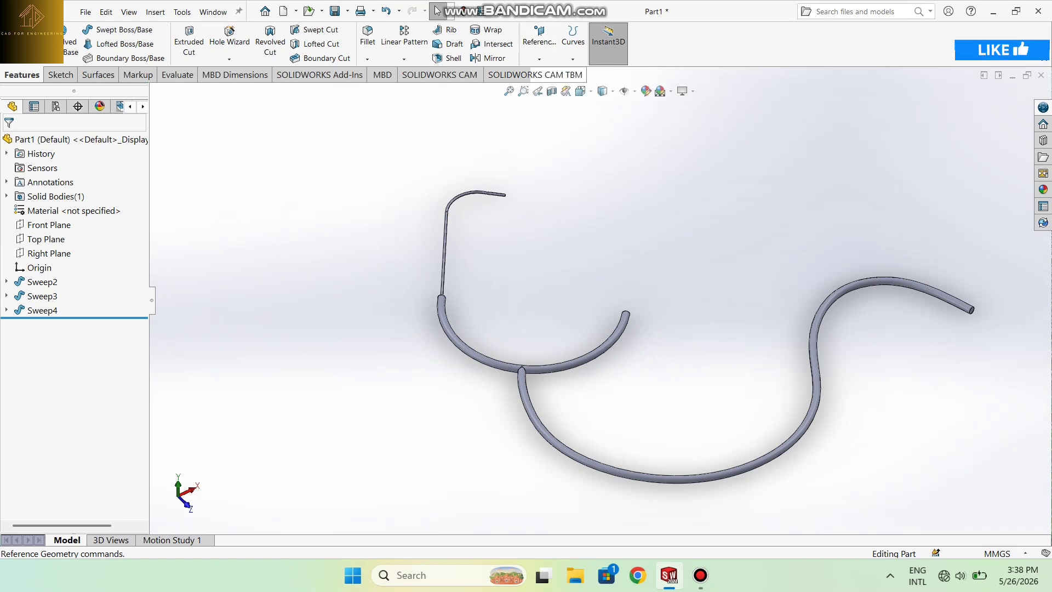
pyautogui.click(6, 296)
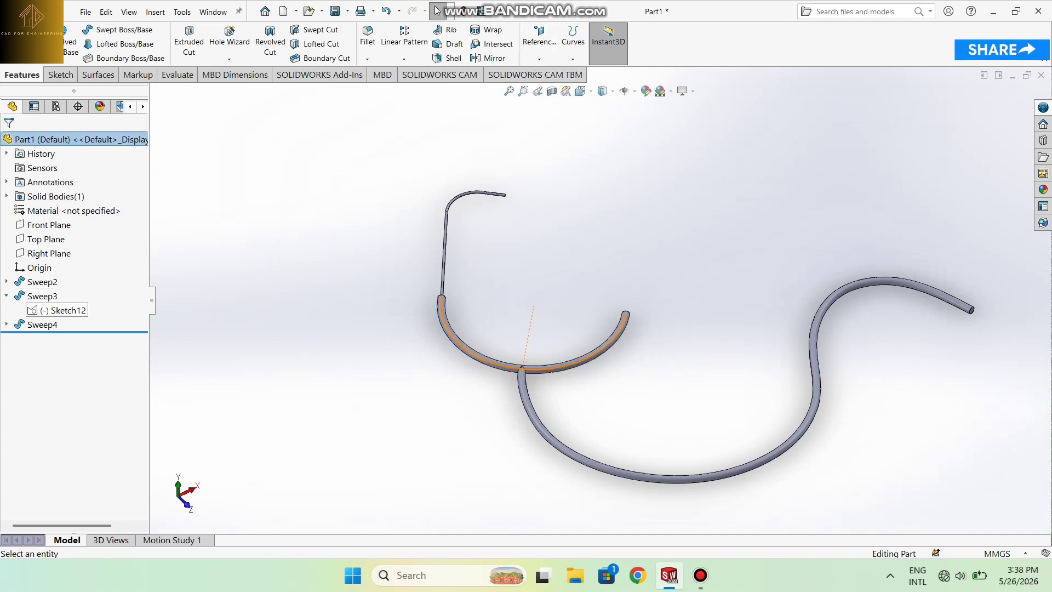
pyautogui.click(60, 310)
pyautogui.rightClick(531, 92)
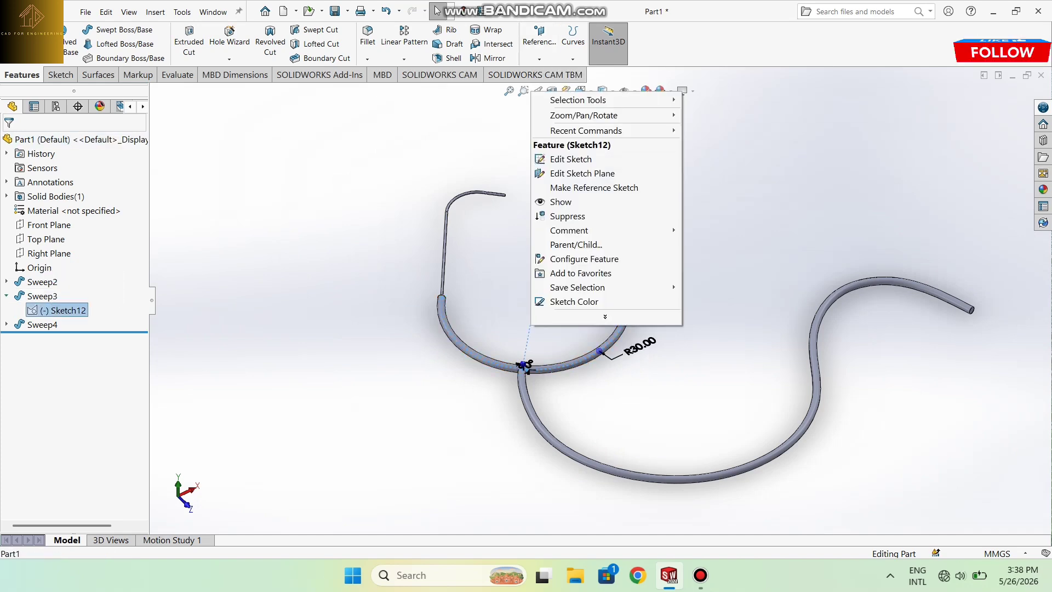
pyautogui.press('Escape')
pyautogui.click(57, 310)
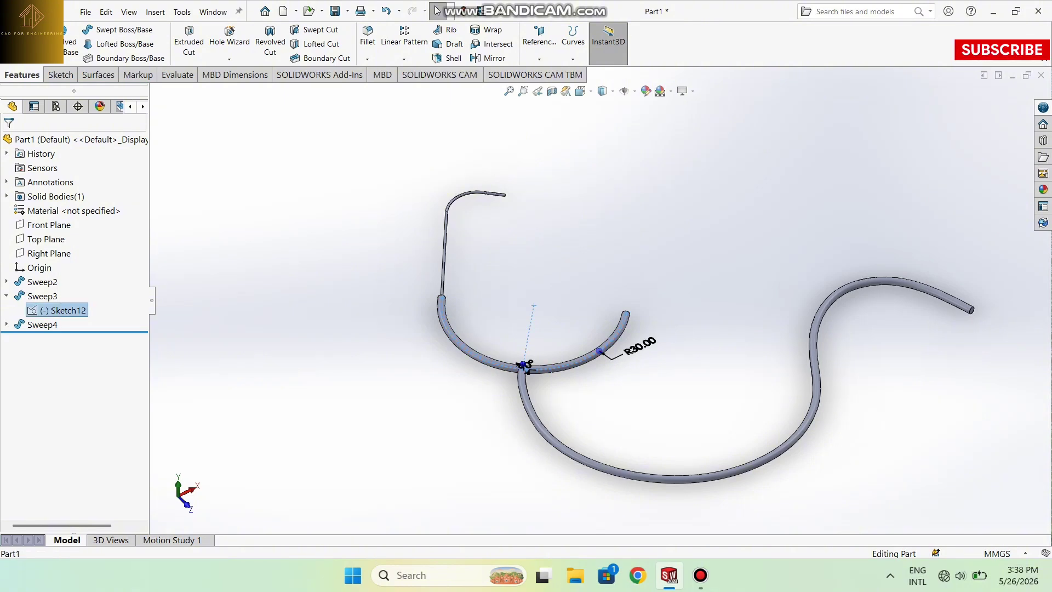
pyautogui.rightClick(531, 93)
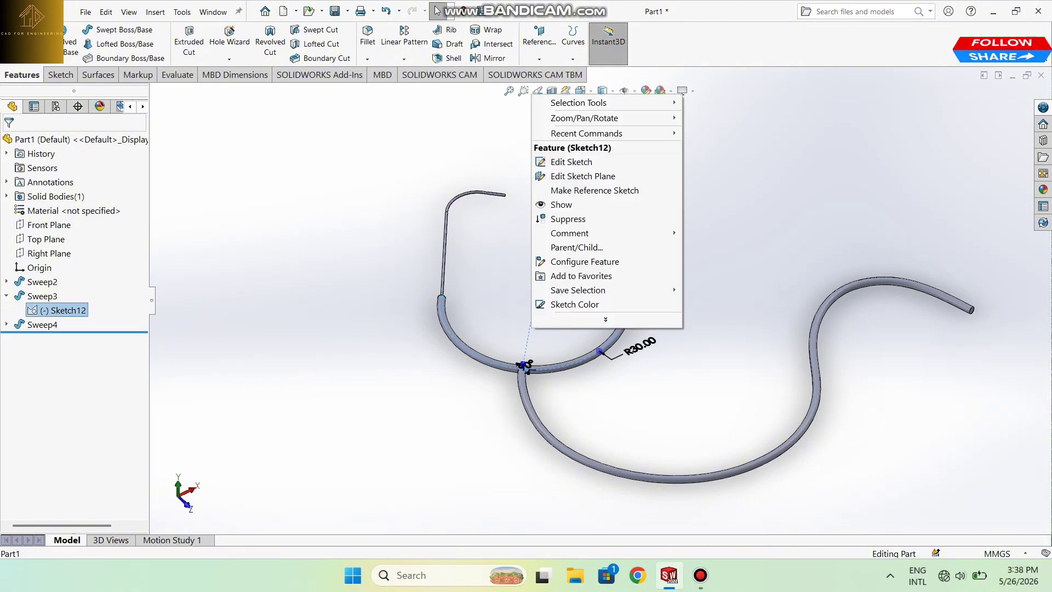
pyautogui.rightClick(62, 311)
pyautogui.click(77, 296)
pyautogui.scroll(-2, 569, 274)
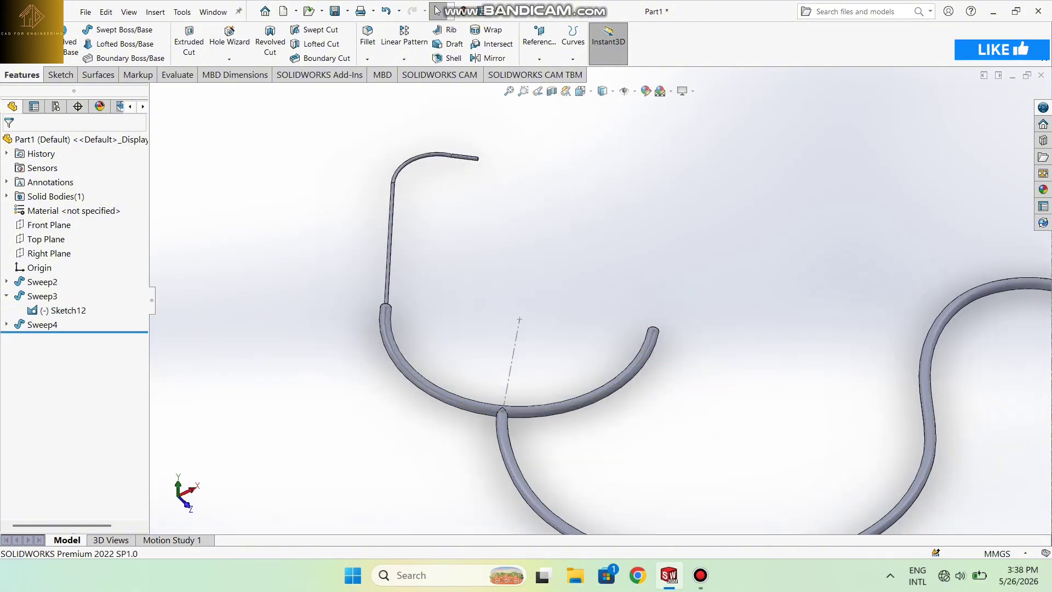
pyautogui.scroll(3, 499, 207)
pyautogui.scroll(-2, 500, 207)
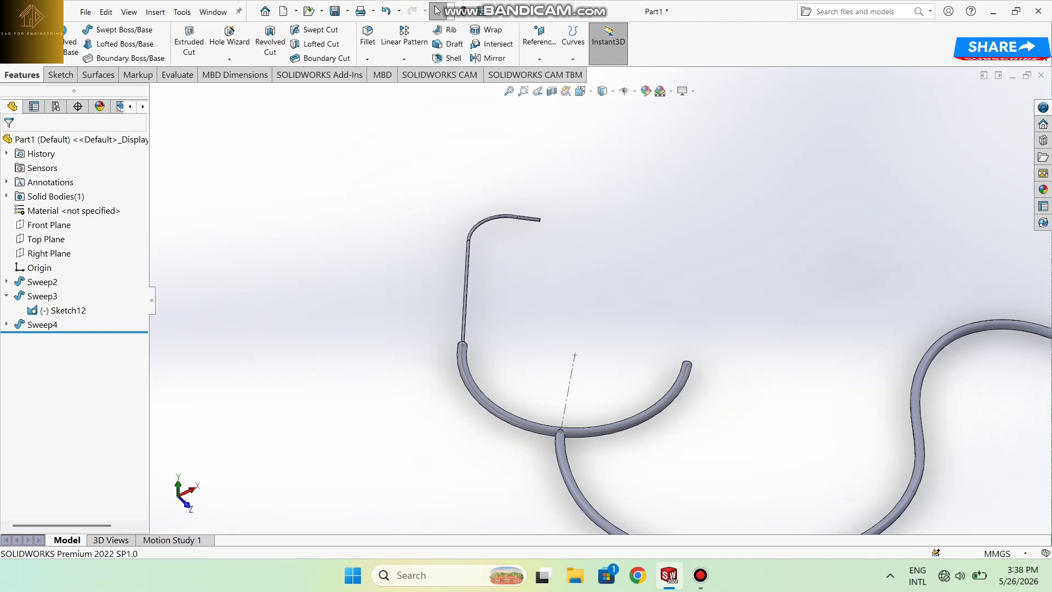
# Start a reference plane with the Top Plane as first reference and set its offset distance to 0 mm
pyautogui.click(46, 239)
pyautogui.scroll(-2, 603, 334)
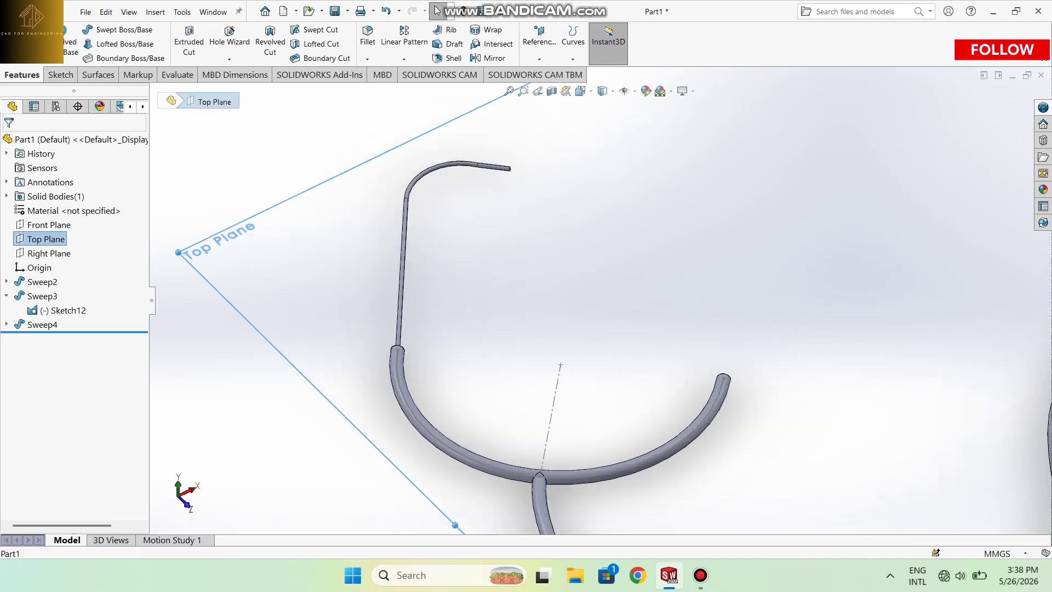
pyautogui.moveTo(690, 436); pyautogui.dragTo(594, 378, button='middle')
pyautogui.scroll(-1, 913, 302)
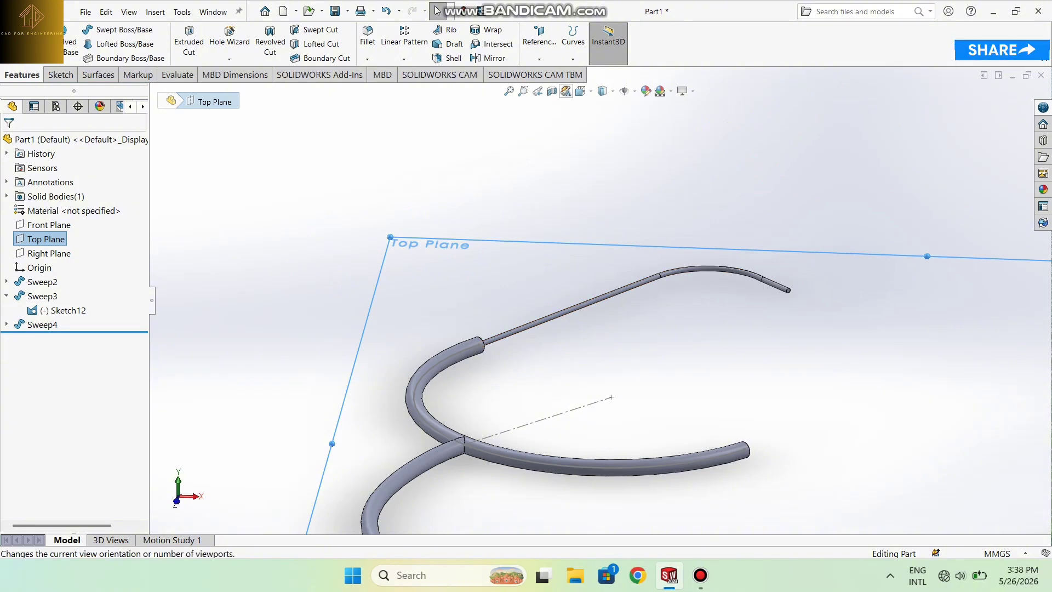
pyautogui.press('Escape')
pyautogui.click(540, 58)
pyautogui.click(544, 73)
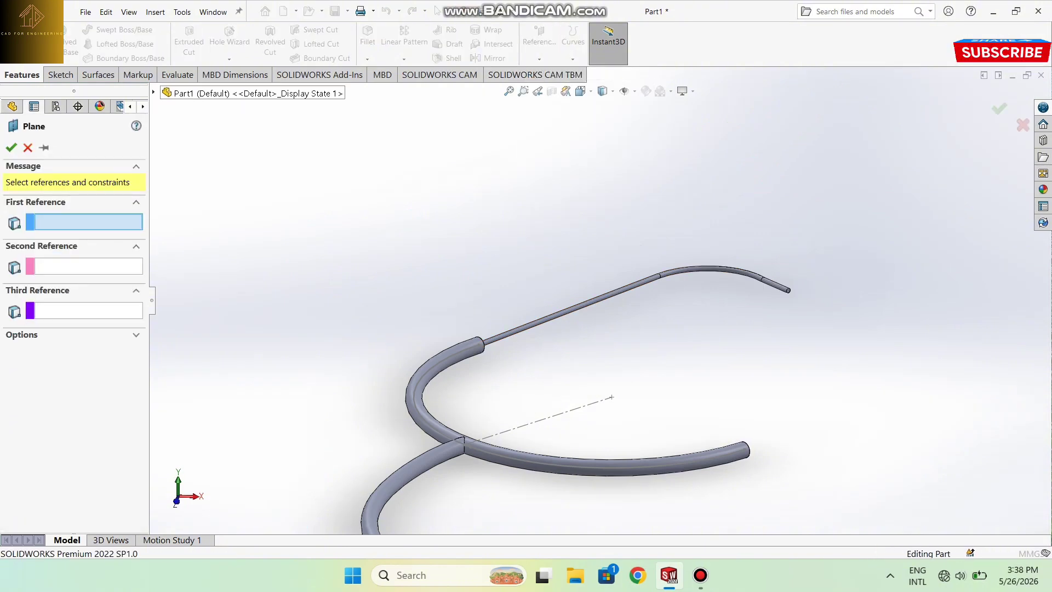
pyautogui.click(154, 93)
pyautogui.click(204, 193)
pyautogui.moveTo(600, 379); pyautogui.dragTo(564, 365, button='middle')
pyautogui.scroll(3, 599, 306)
pyautogui.doubleClick(62, 323)
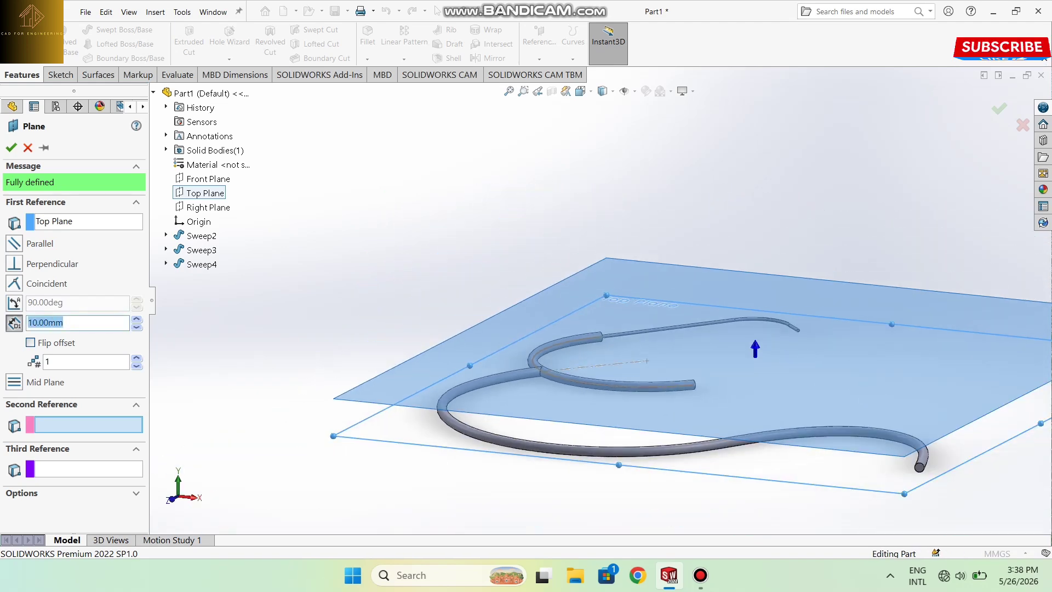
pyautogui.write('0')
pyautogui.press('Return')
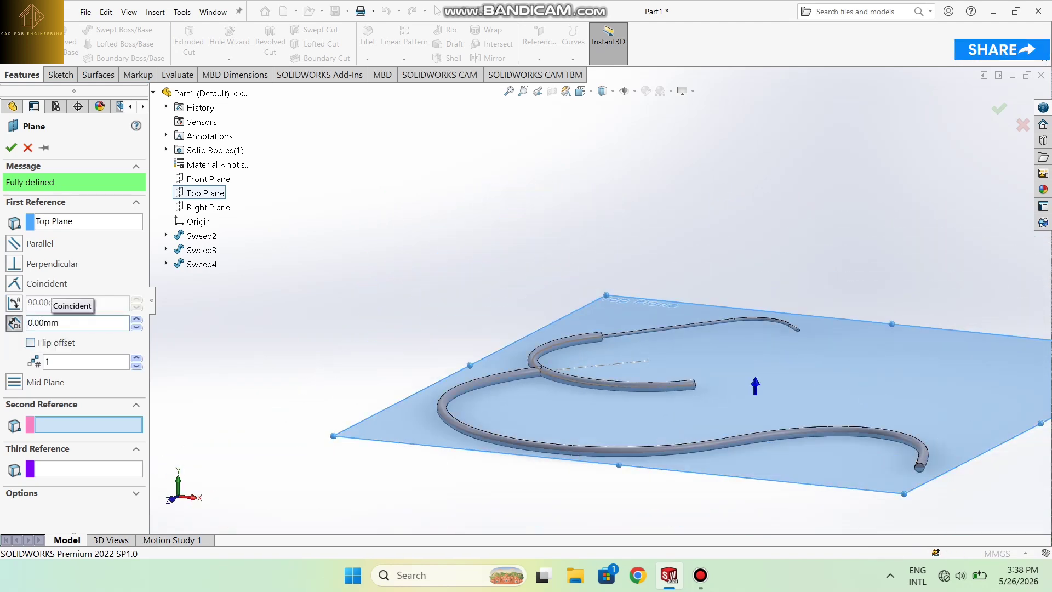
# Try the end edge of the thin ear tube as the plane's second reference with a perpendicular constraint, and remove it
pyautogui.scroll(-1, 930, 367)
pyautogui.scroll(-1, 934, 378)
pyautogui.moveTo(935, 378); pyautogui.dragTo(905, 377, button='middle')
pyautogui.scroll(-6, 969, 343)
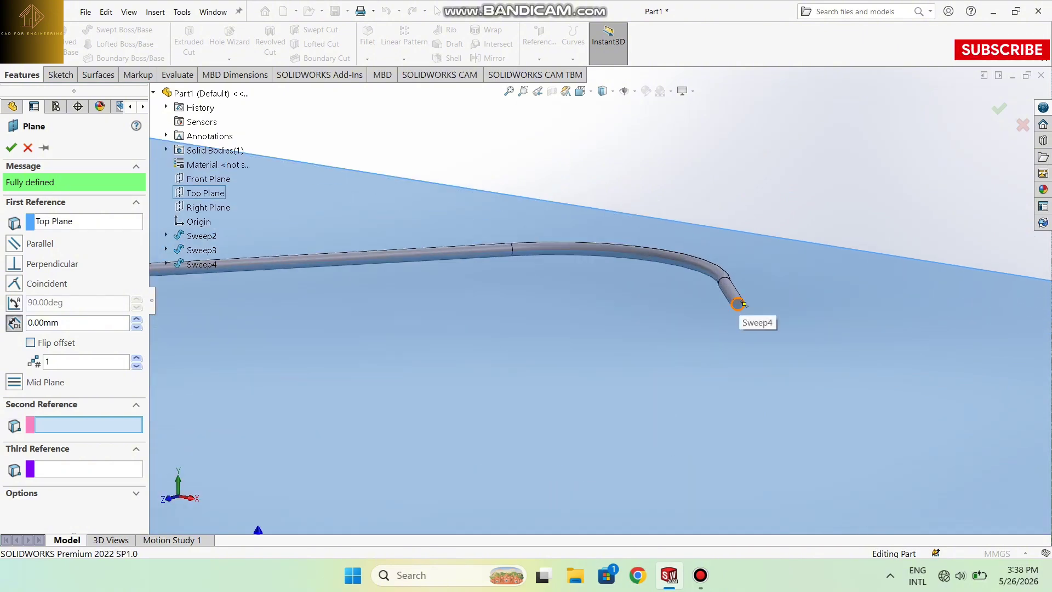
pyautogui.click(744, 304)
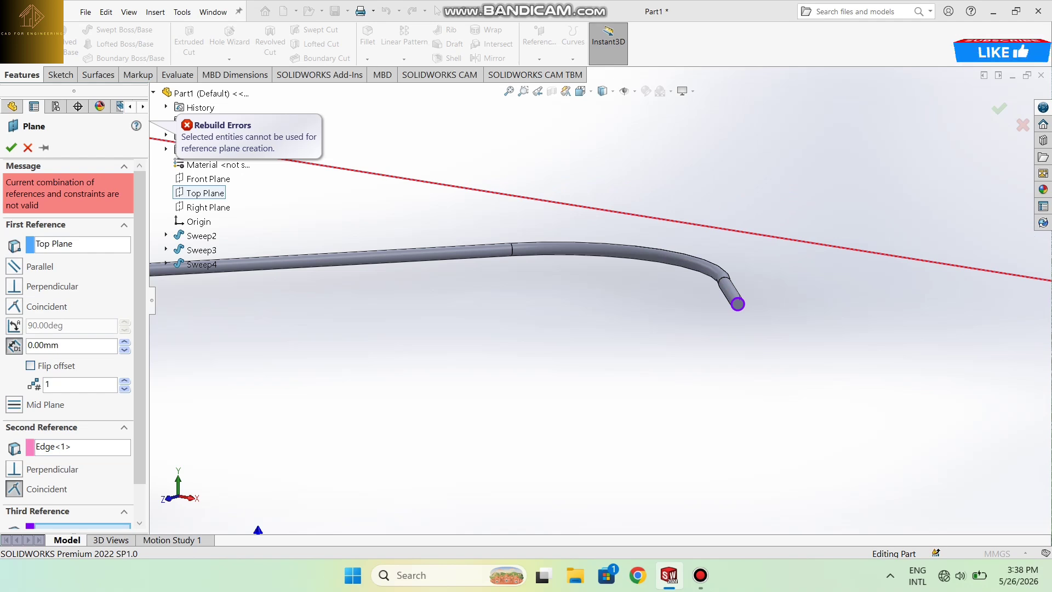
pyautogui.scroll(6, 598, 299)
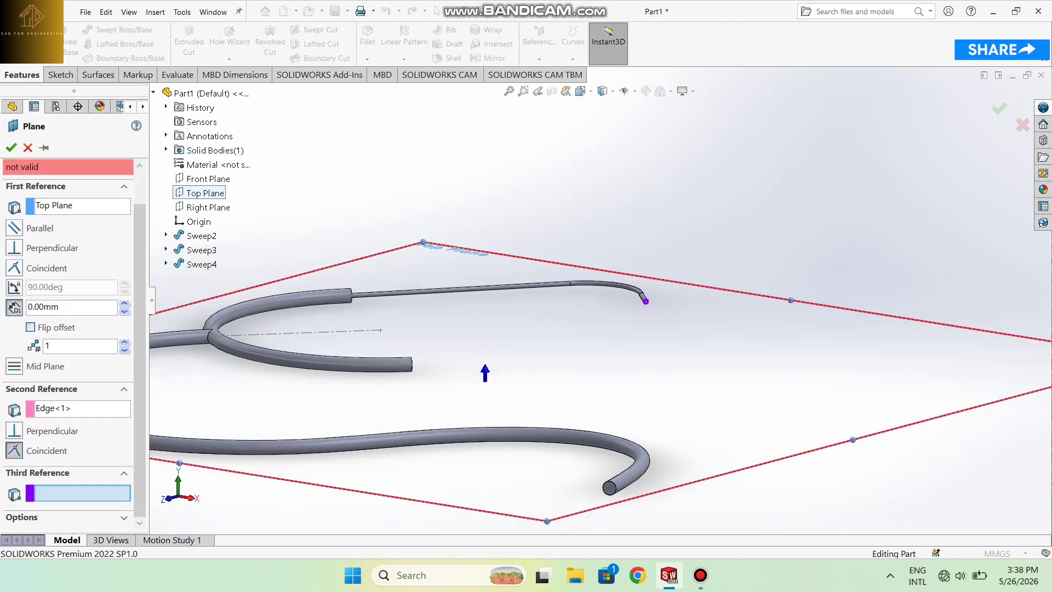
pyautogui.moveTo(598, 300); pyautogui.dragTo(588, 296, button='middle')
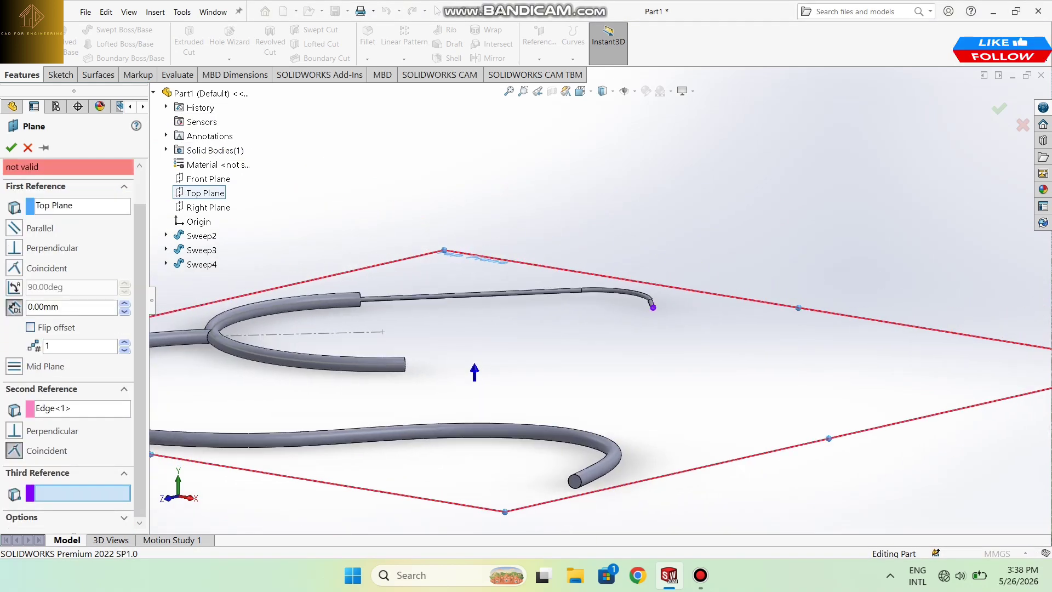
pyautogui.click(14, 431)
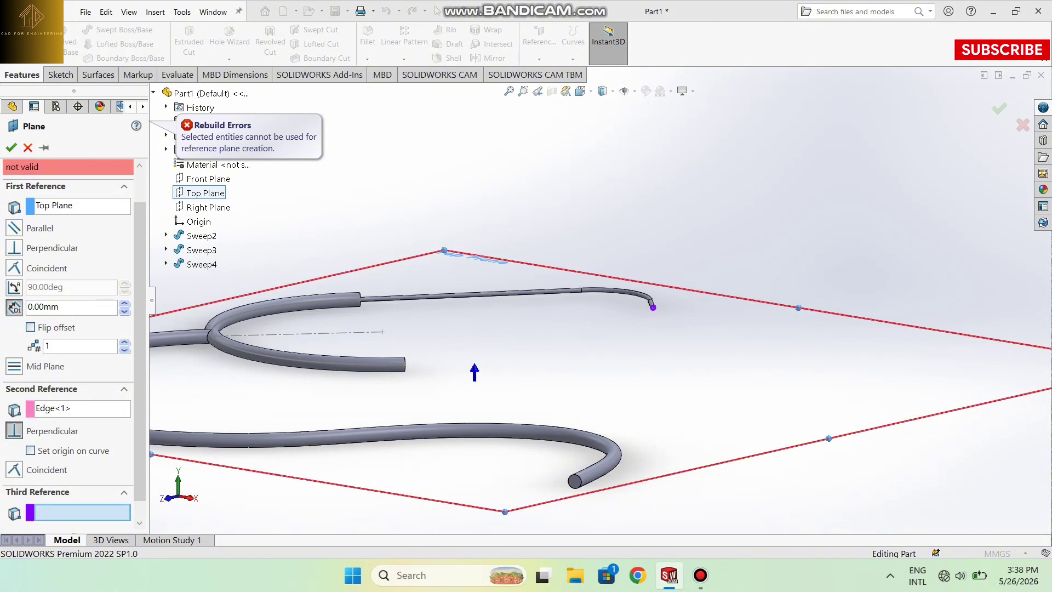
pyautogui.rightClick(65, 408)
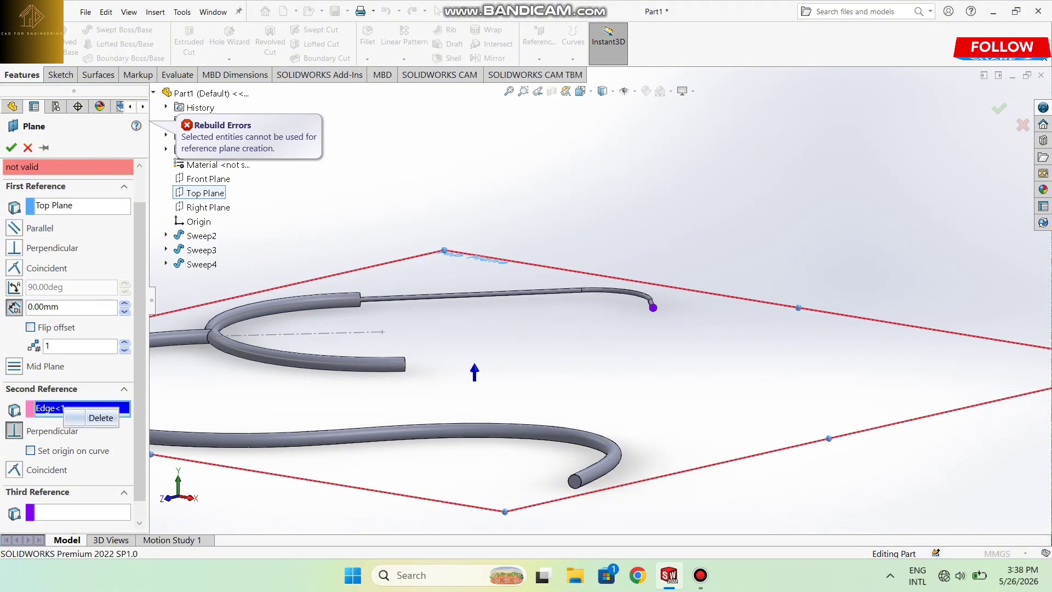
pyautogui.click(90, 419)
pyautogui.scroll(1, 600, 301)
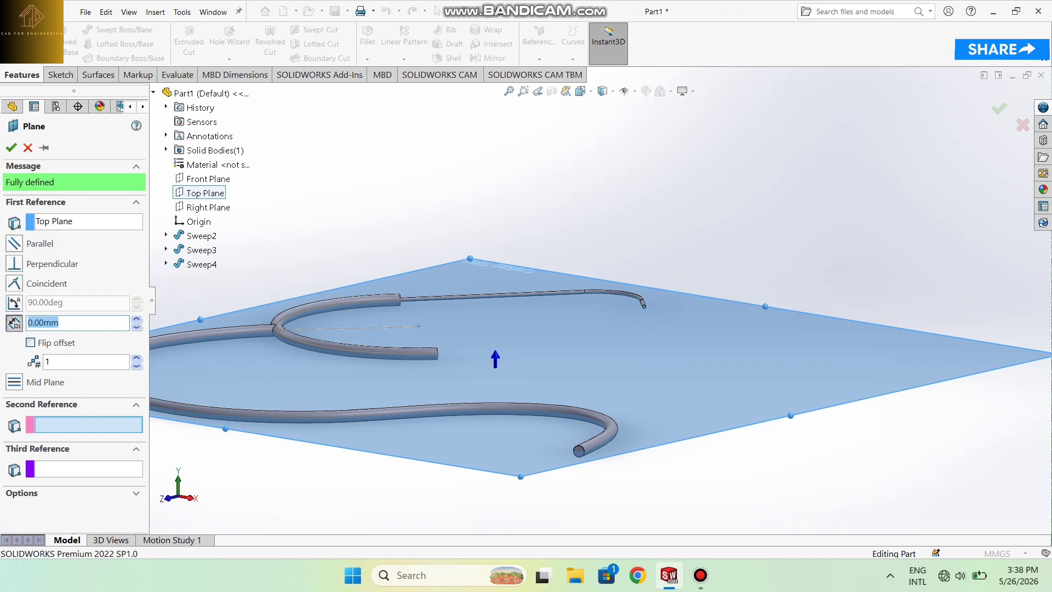
# Try the centerline between the branching arcs as the plane's second reference and clear the selection
pyautogui.moveTo(600, 301); pyautogui.dragTo(649, 340, button='middle')
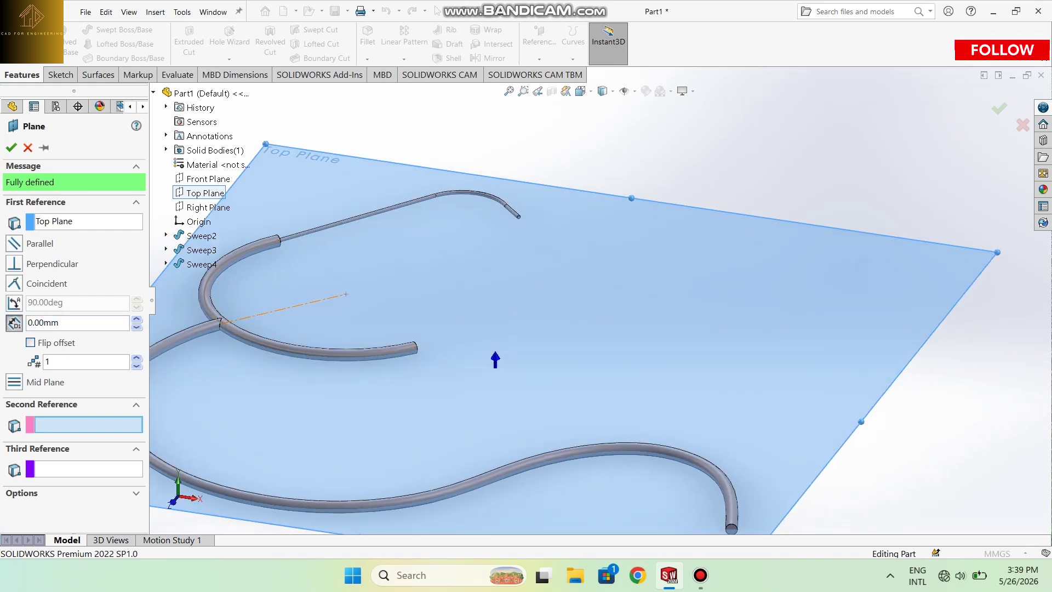
pyautogui.click(283, 308)
pyautogui.click(283, 309)
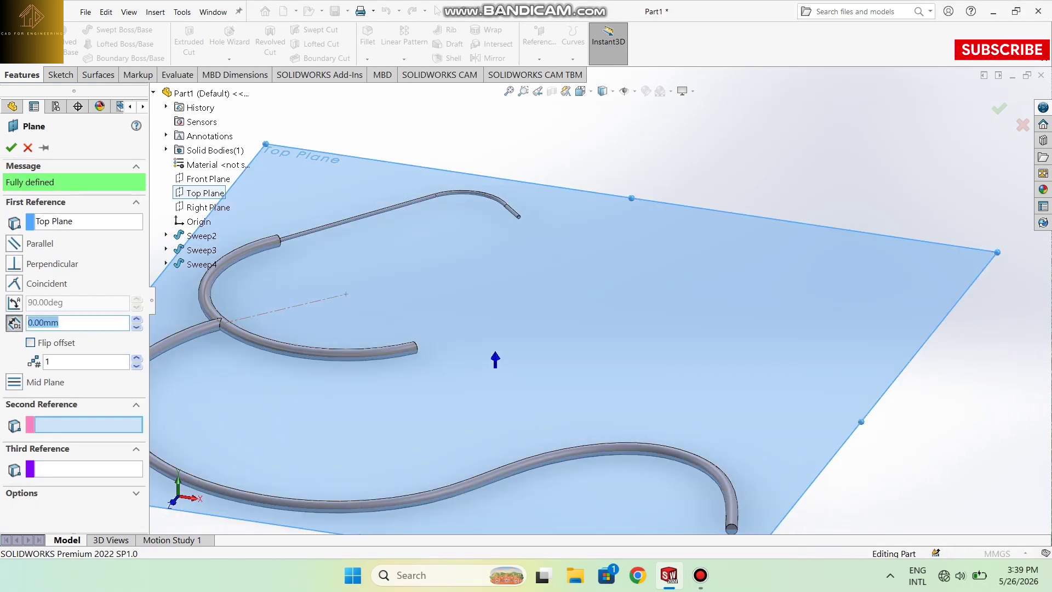
pyautogui.moveTo(576, 328); pyautogui.dragTo(658, 335, button='middle')
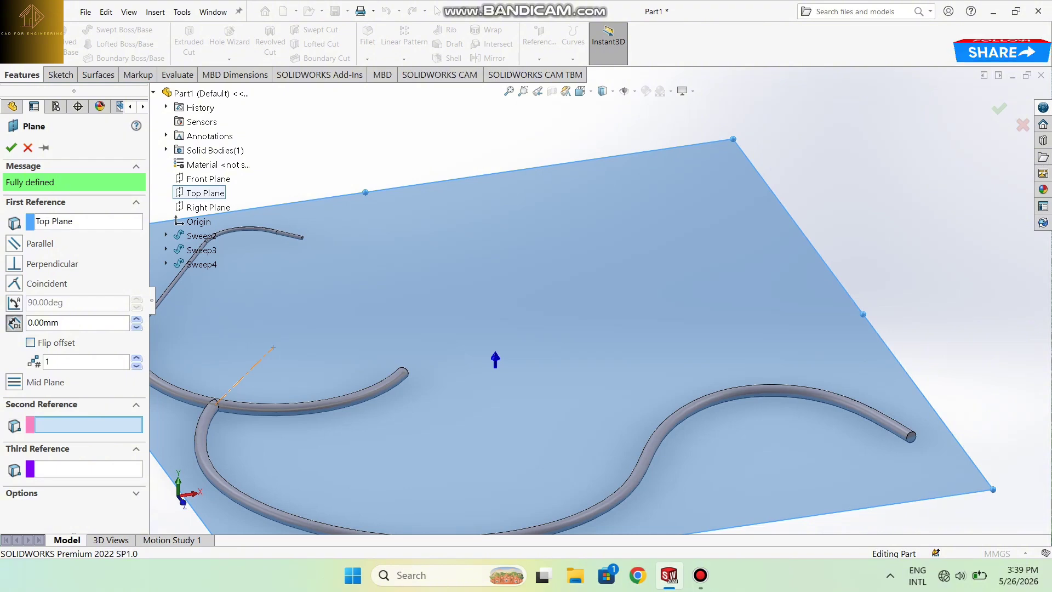
pyautogui.click(244, 376)
pyautogui.press('Delete')
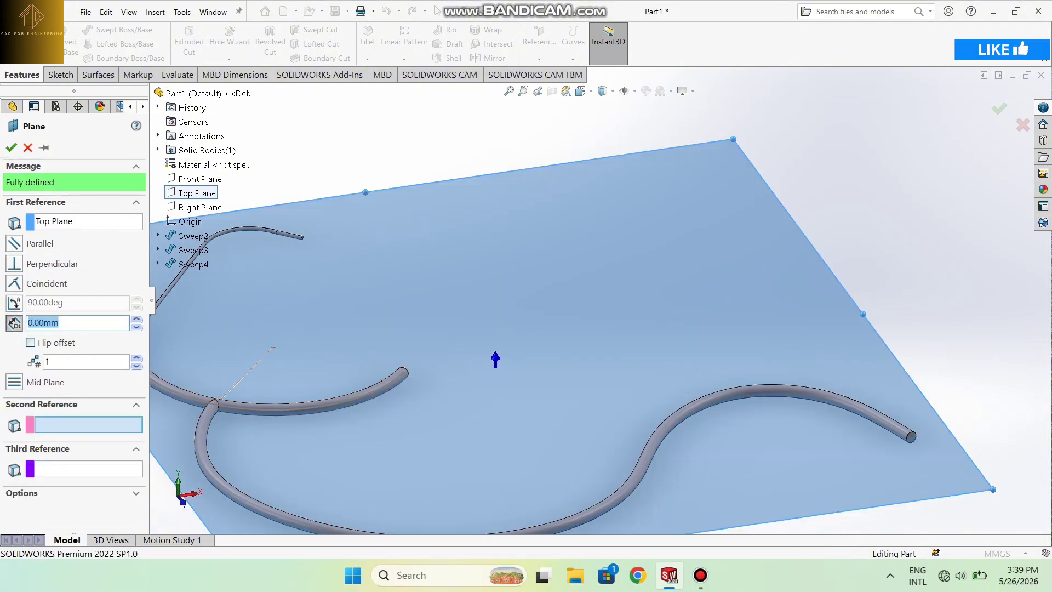
pyautogui.scroll(4, 600, 300)
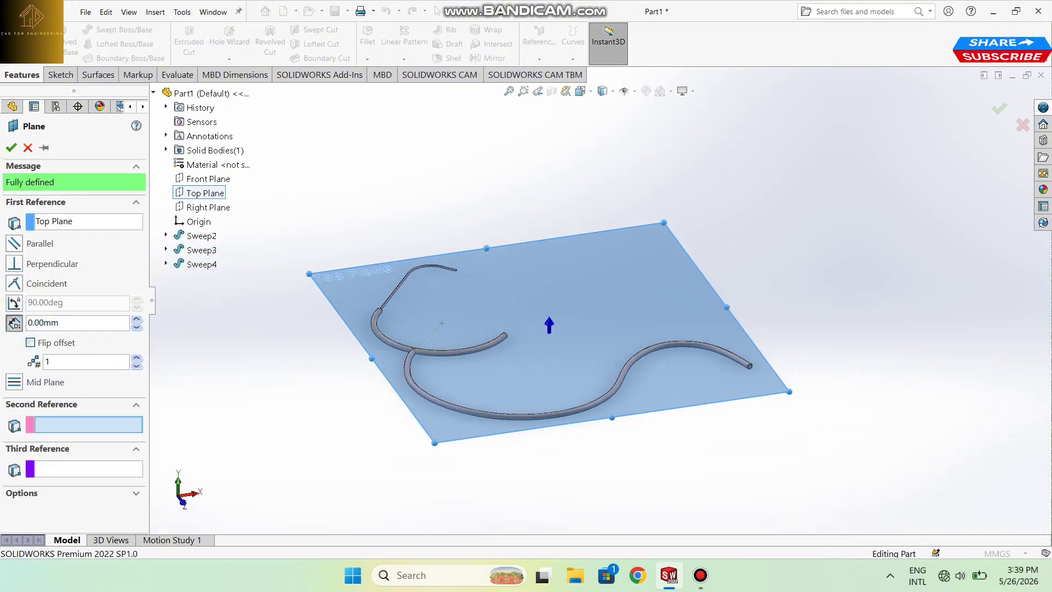
# Try the axis of the ear tube's short end segment as the second reference, and cancel the plane
pyautogui.scroll(-5, 427, 263)
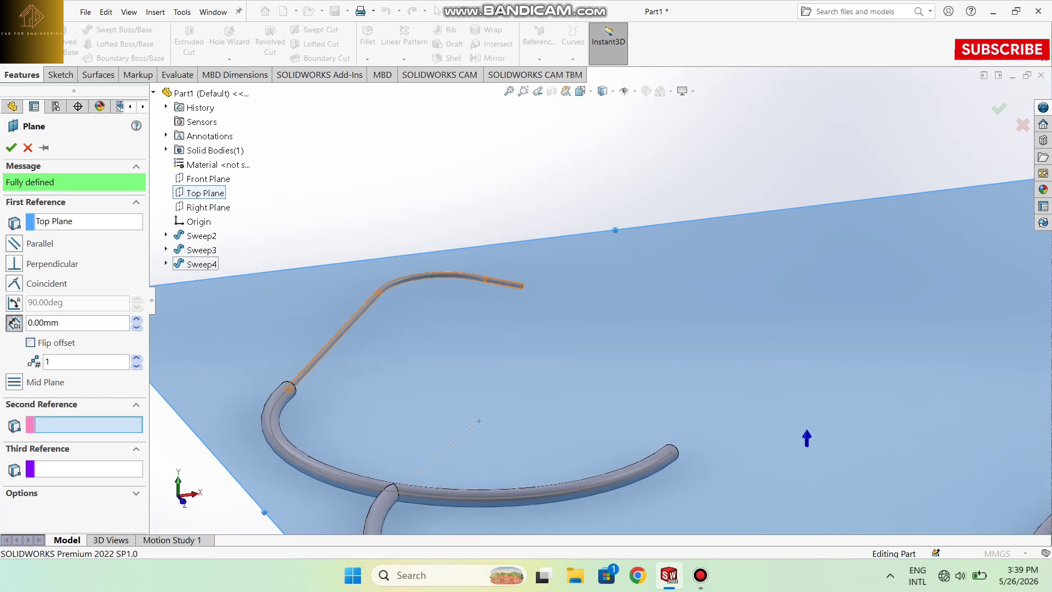
pyautogui.click(165, 264)
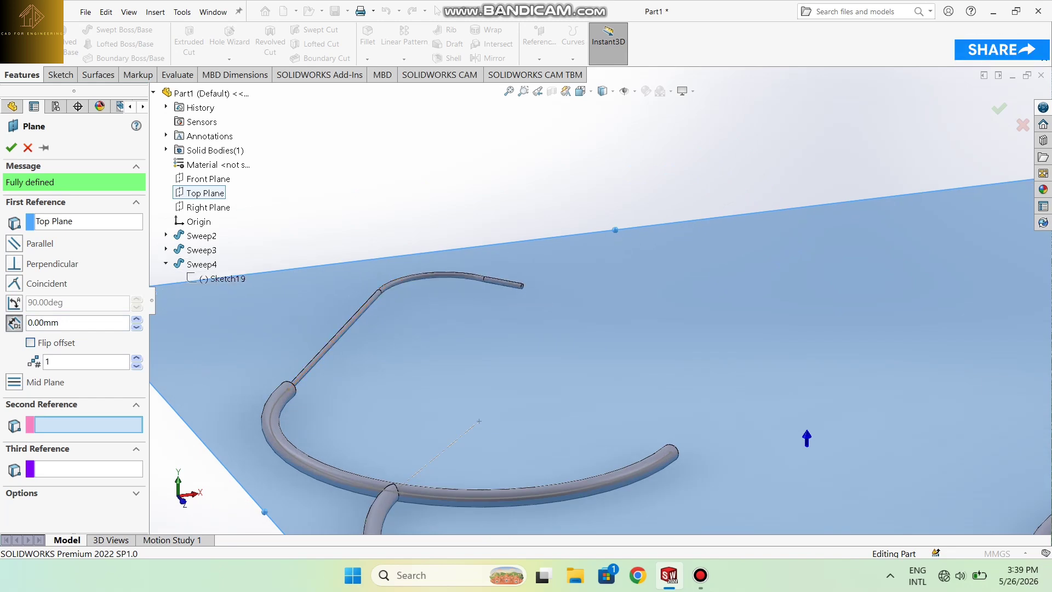
pyautogui.click(503, 281)
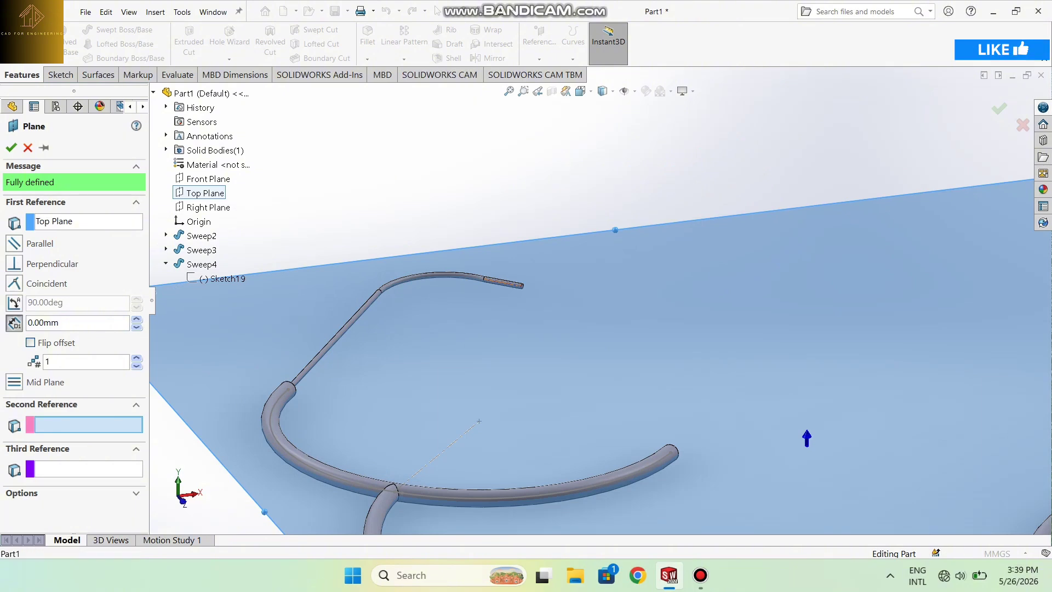
pyautogui.press('Delete')
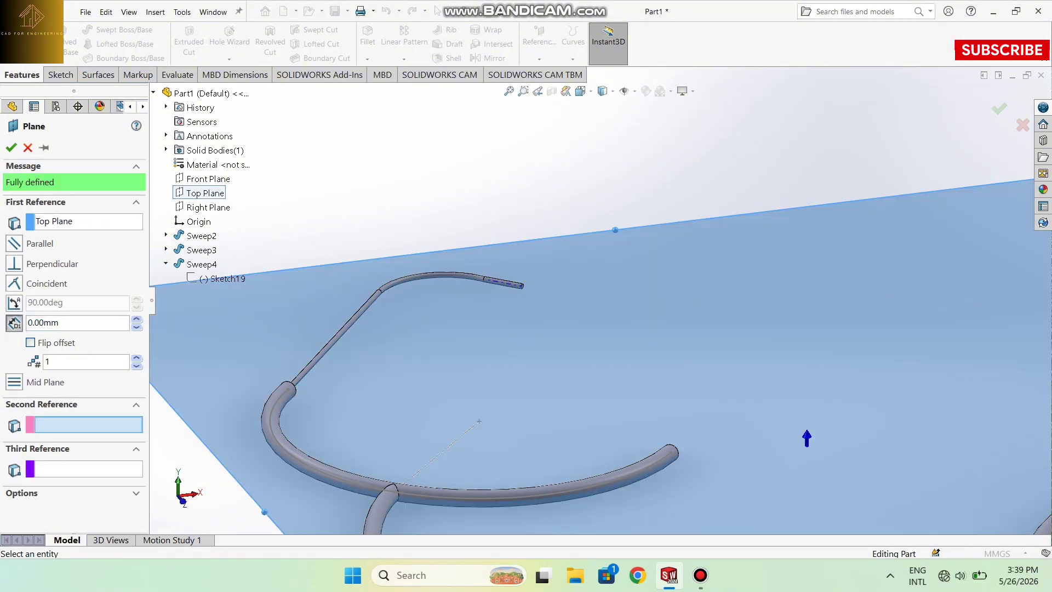
pyautogui.click(503, 282)
pyautogui.click(504, 282)
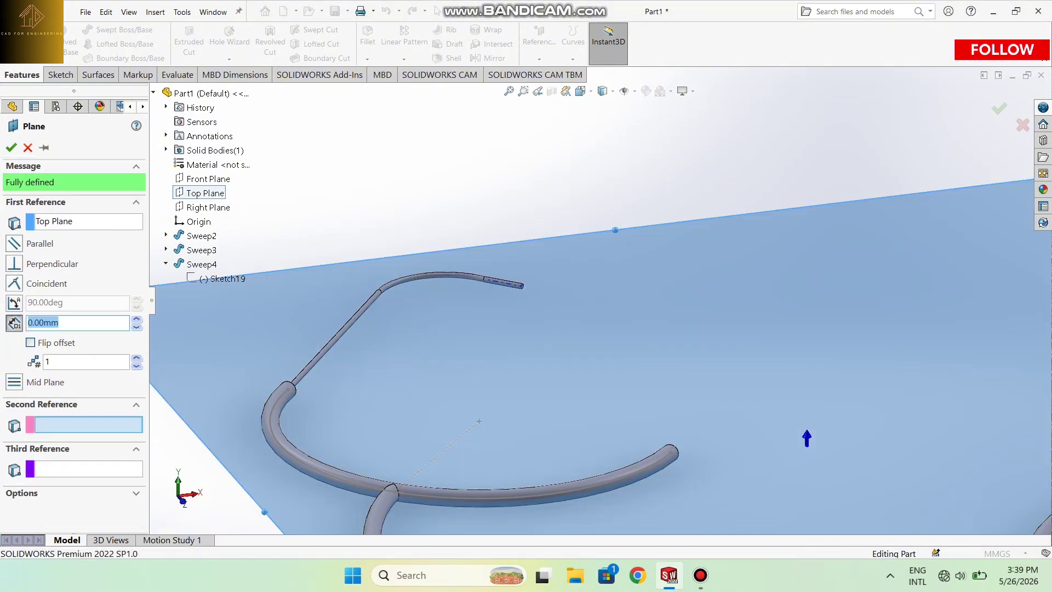
pyautogui.click(503, 281)
pyautogui.scroll(1, 600, 300)
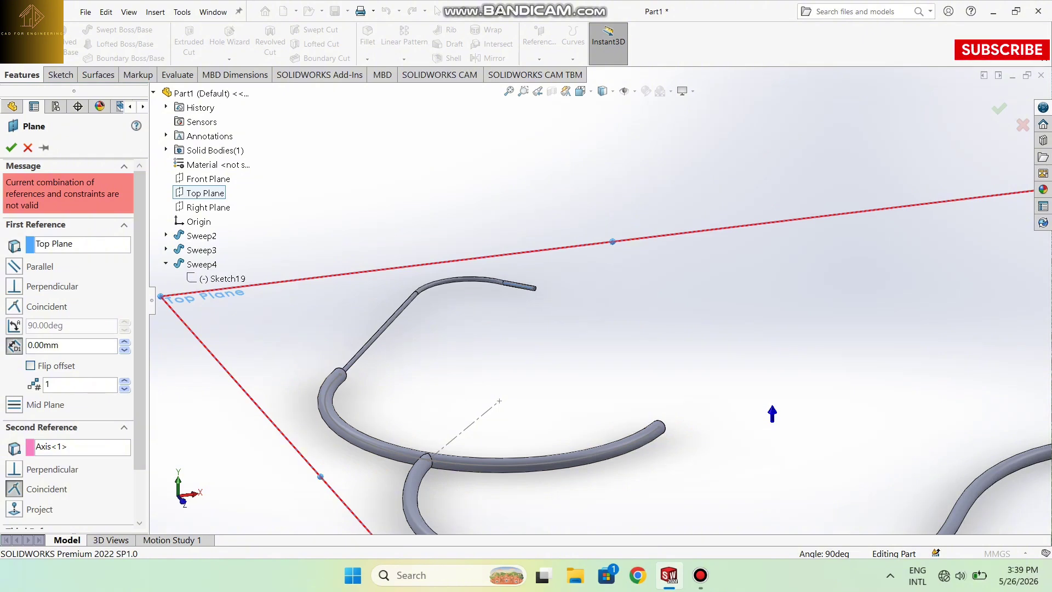
pyautogui.click(28, 147)
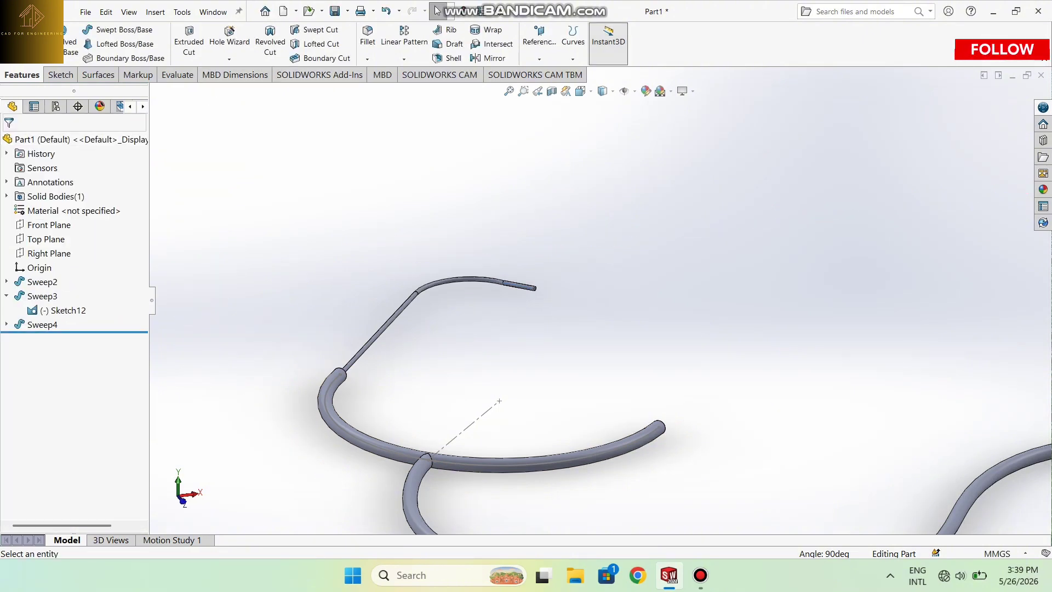
# Start a new reference plane with the Top Plane as first reference and an offset distance of 0 mm
pyautogui.click(539, 59)
pyautogui.click(548, 71)
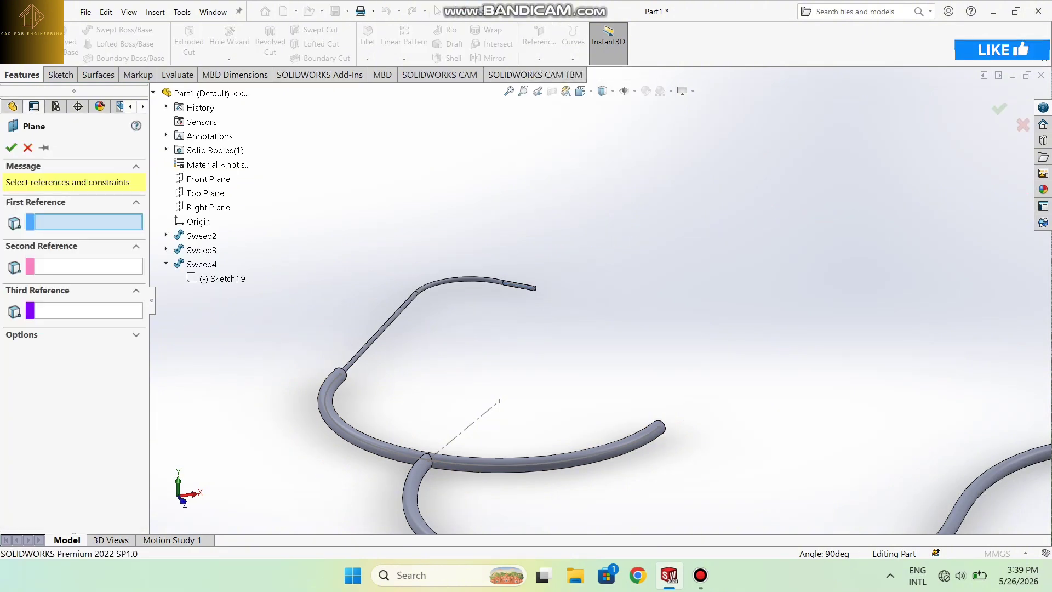
pyautogui.click(204, 193)
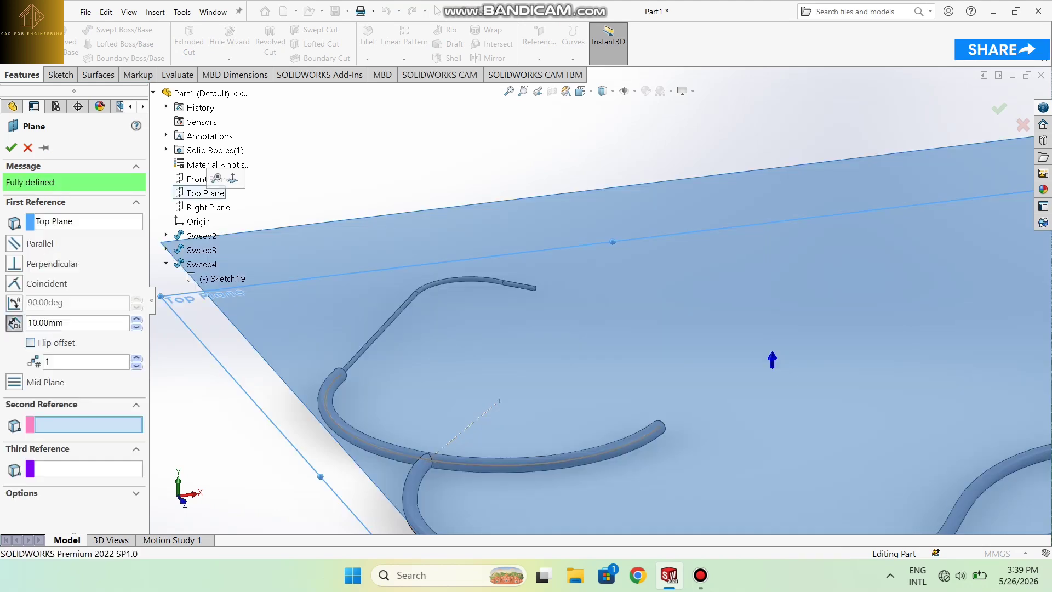
pyautogui.moveTo(383, 329); pyautogui.dragTo(416, 290, button='middle')
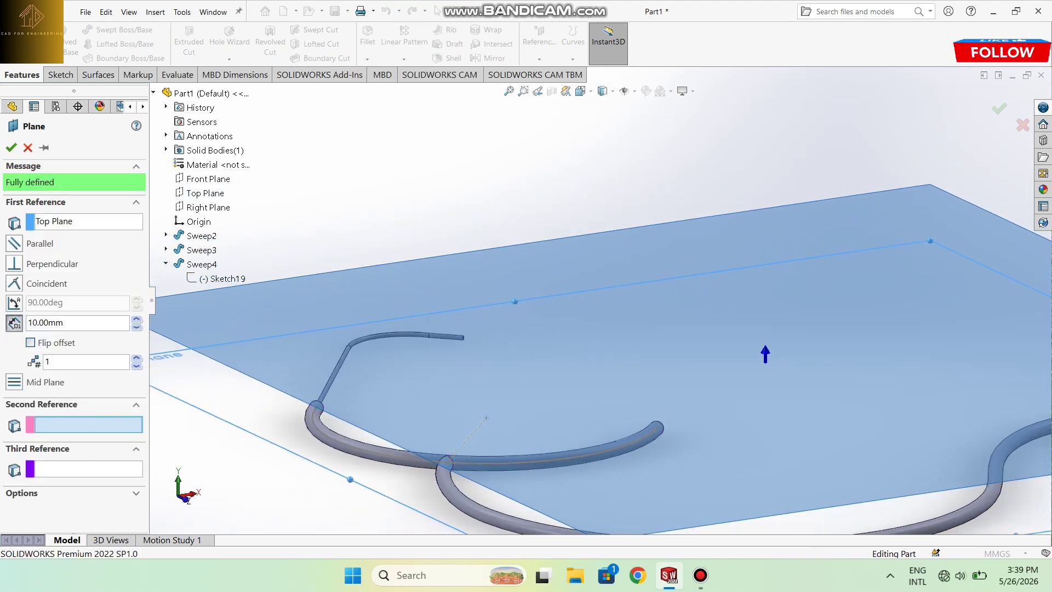
pyautogui.moveTo(64, 322); pyautogui.dragTo(29, 322)
pyautogui.press('Home')
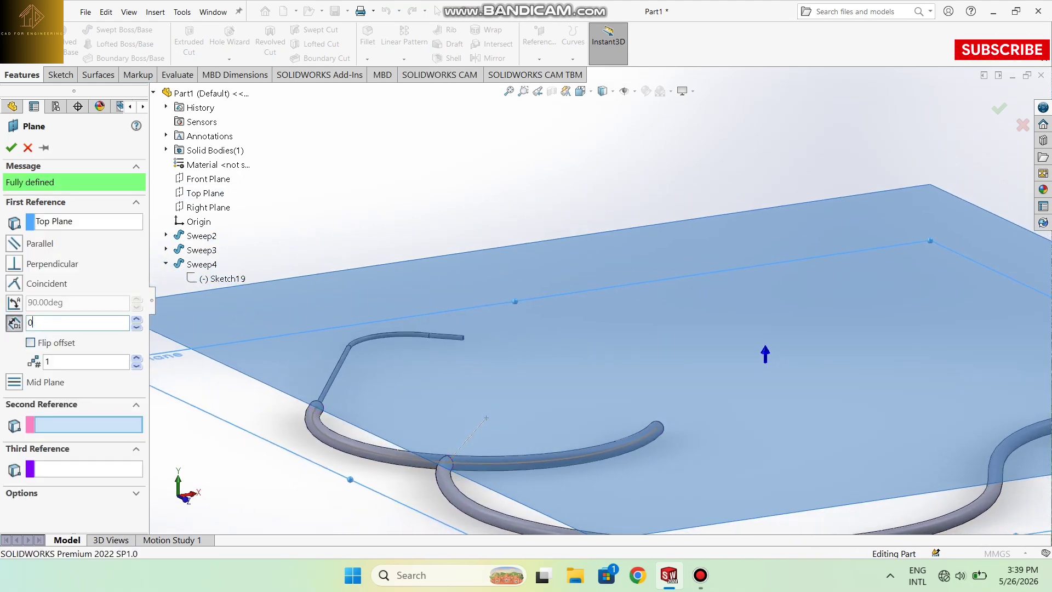
pyautogui.press('Delete')
pyautogui.press('Return')
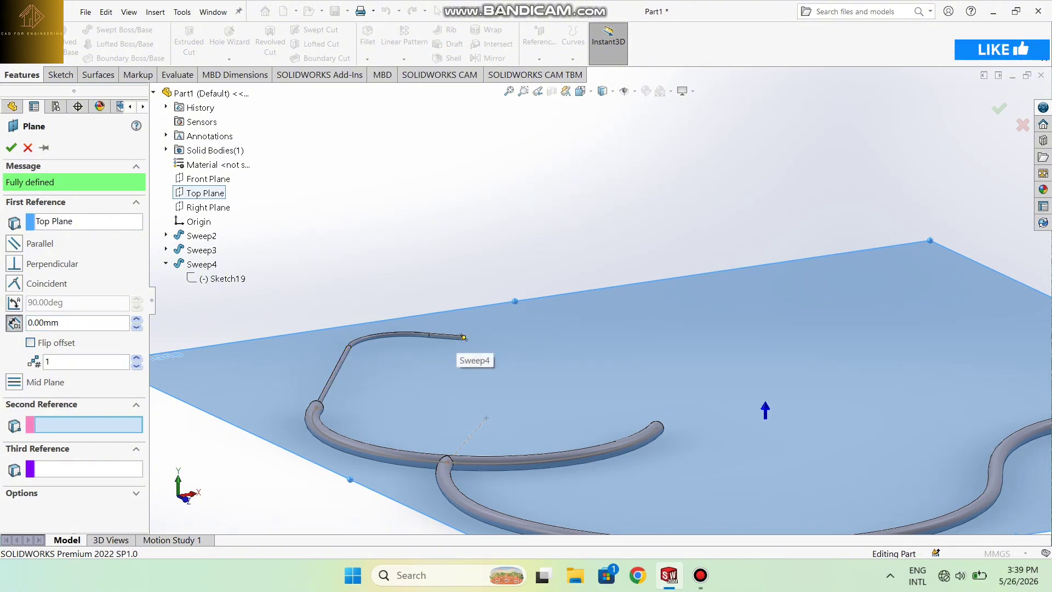
# Try the short end line of Sketch19 in the ear tube as the plane's second reference, and remove it
pyautogui.scroll(-5, 413, 343)
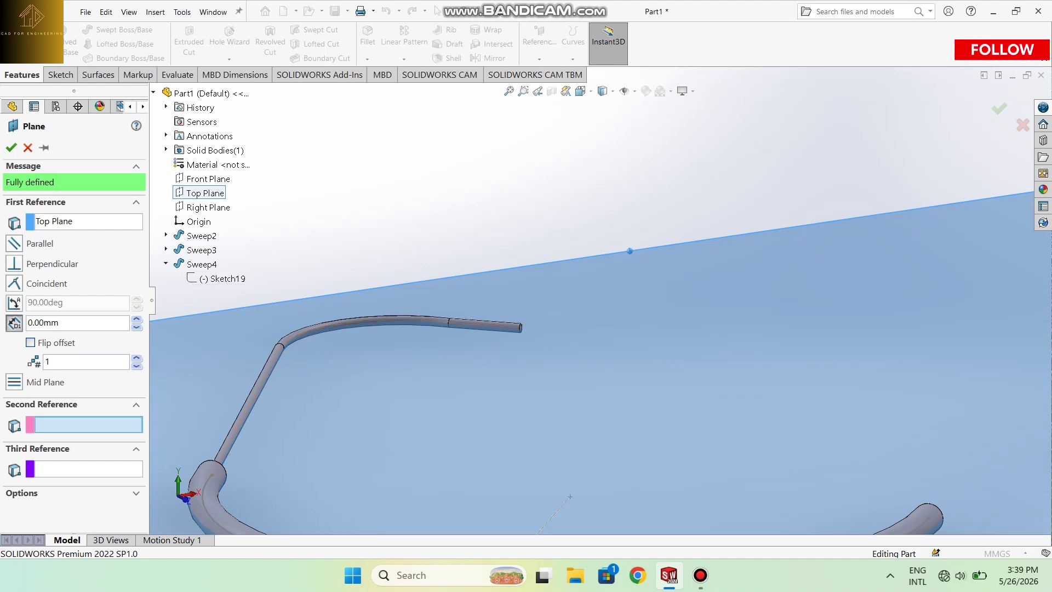
pyautogui.scroll(3, 484, 336)
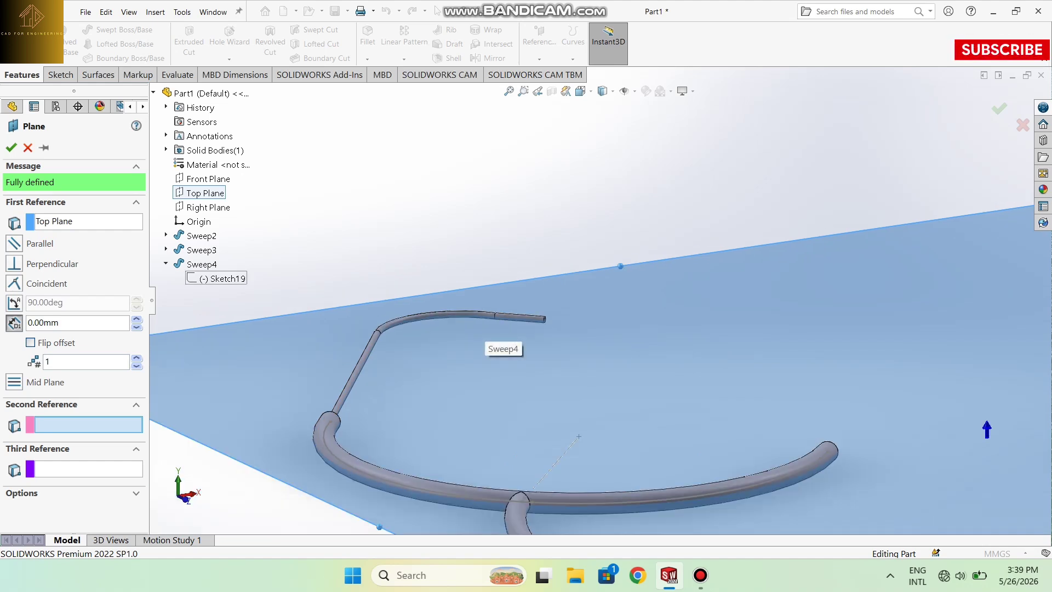
pyautogui.click(515, 317)
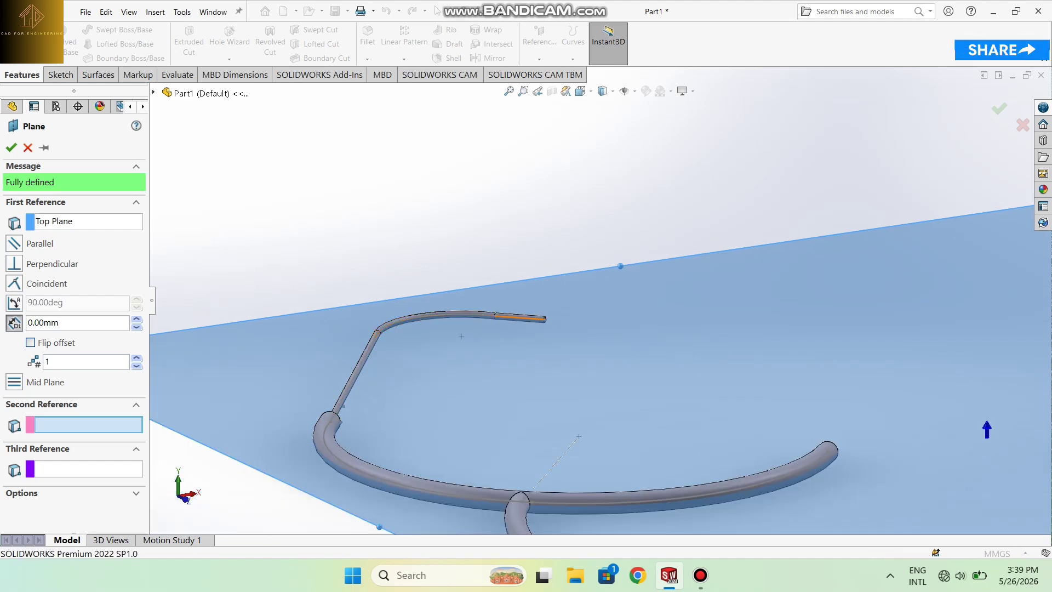
pyautogui.click(520, 317)
pyautogui.scroll(2, 482, 314)
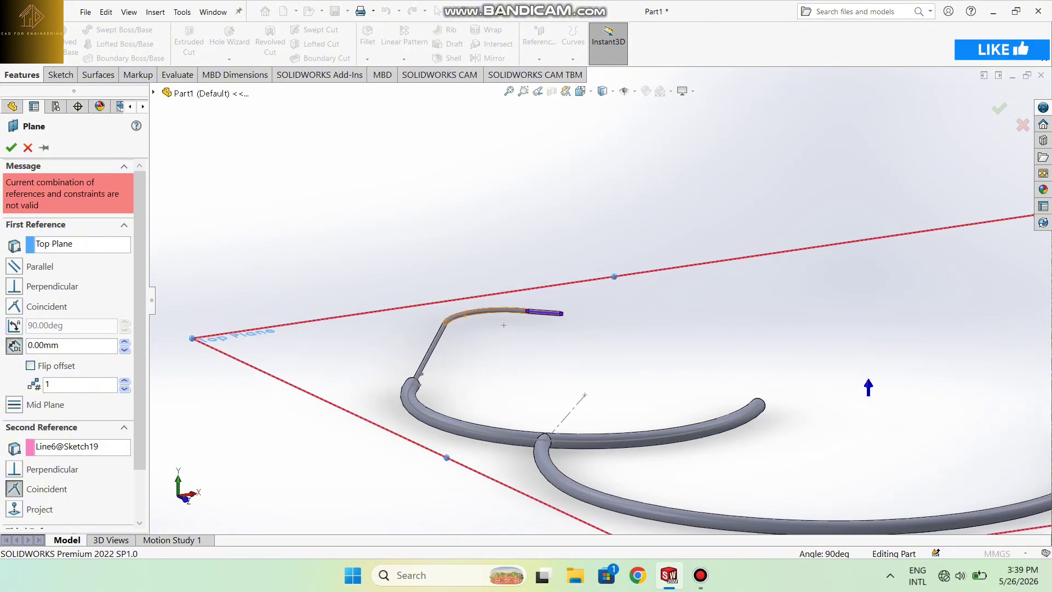
pyautogui.scroll(-1, 602, 379)
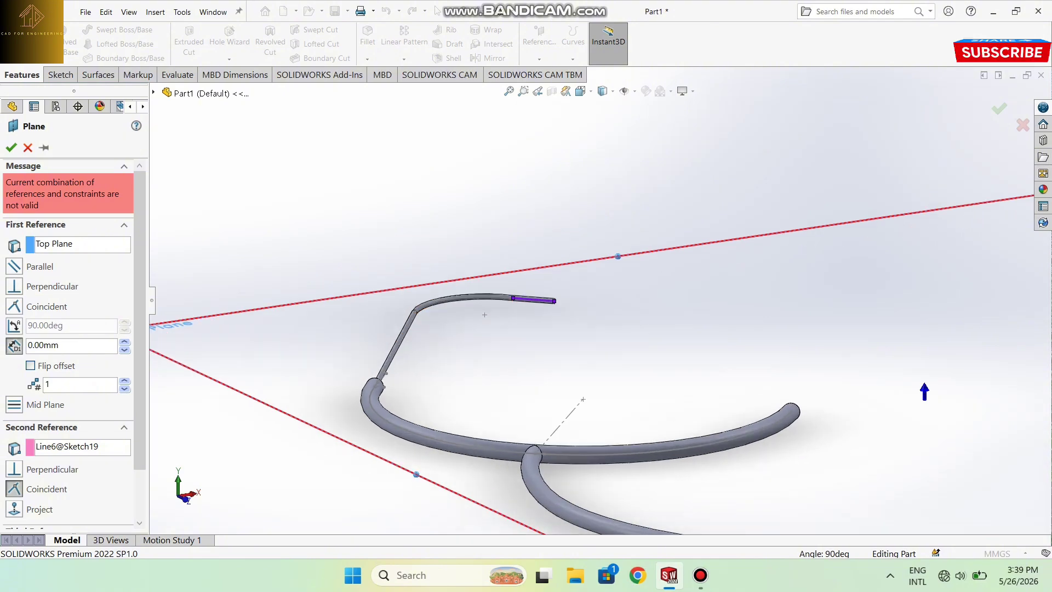
pyautogui.rightClick(48, 448)
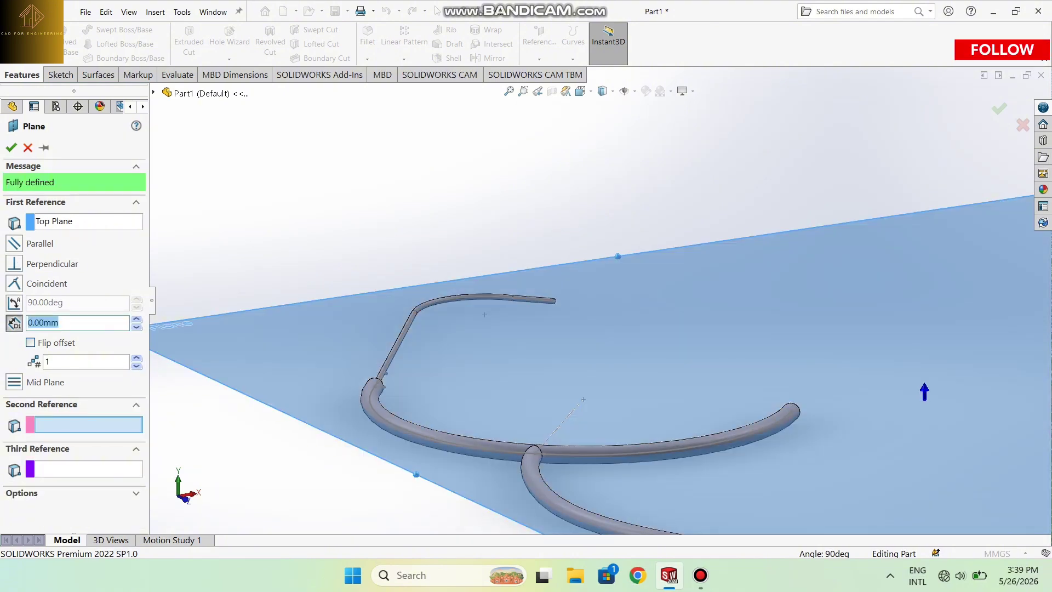
# Try Sketch12's centerline at the branching arcs as the plane's second reference, and remove it
pyautogui.click(560, 425)
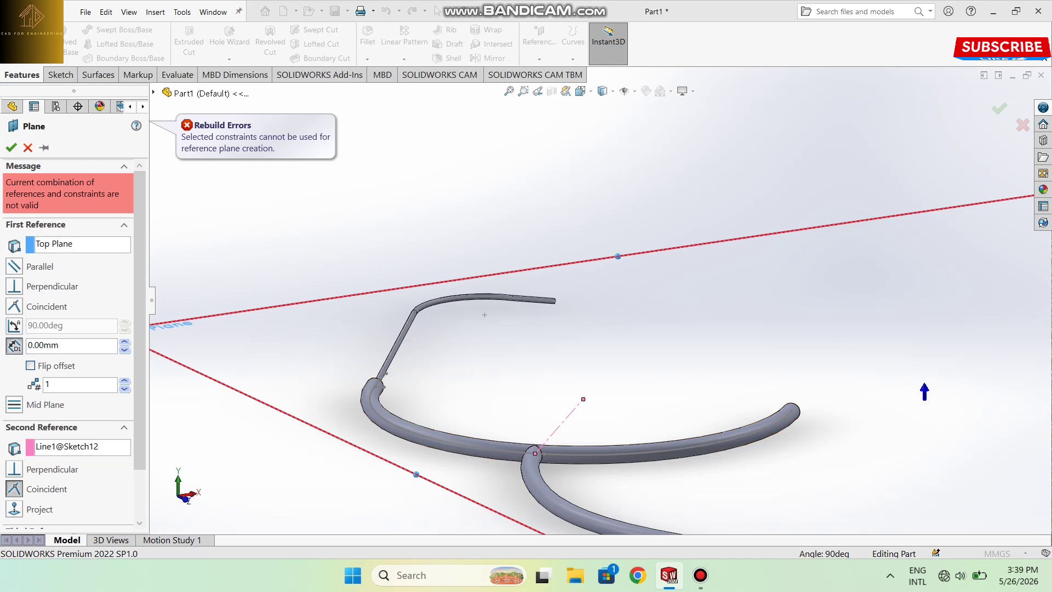
pyautogui.rightClick(88, 448)
pyautogui.click(125, 457)
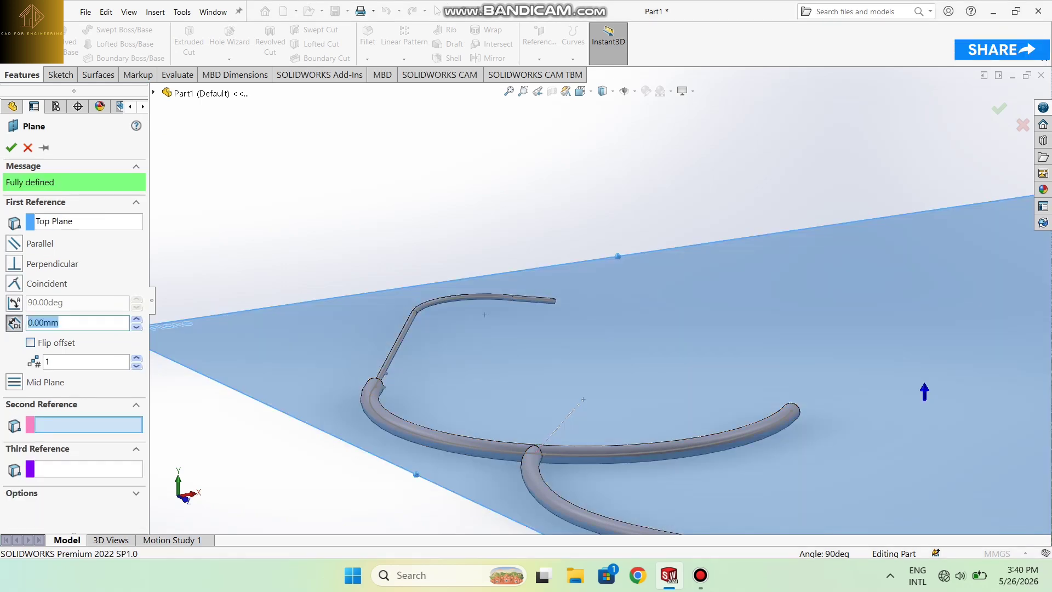
# Try the long straight line of Sketch19 beside the branching arc as the plane's second reference, and remove it
pyautogui.scroll(2, 600, 299)
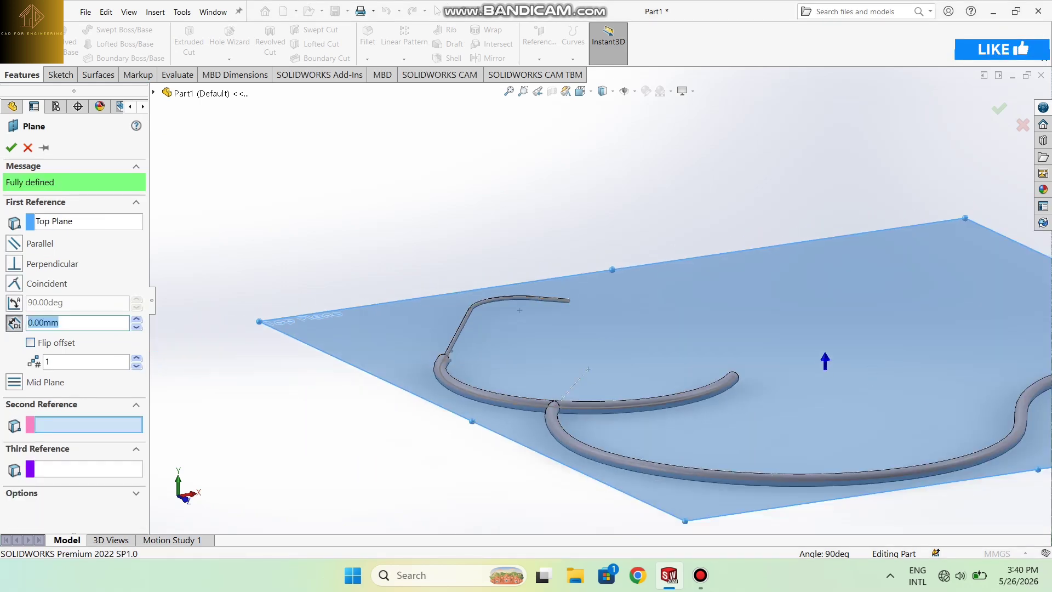
pyautogui.moveTo(600, 400); pyautogui.dragTo(616, 403, button='middle')
pyautogui.click(443, 335)
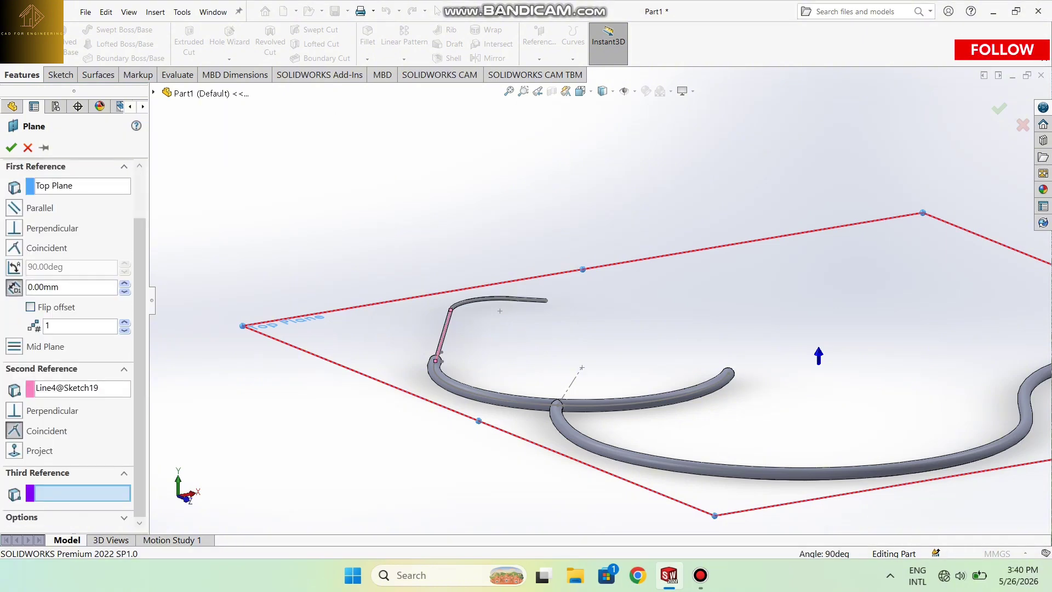
pyautogui.rightClick(82, 388)
pyautogui.click(109, 399)
pyautogui.scroll(4, 597, 299)
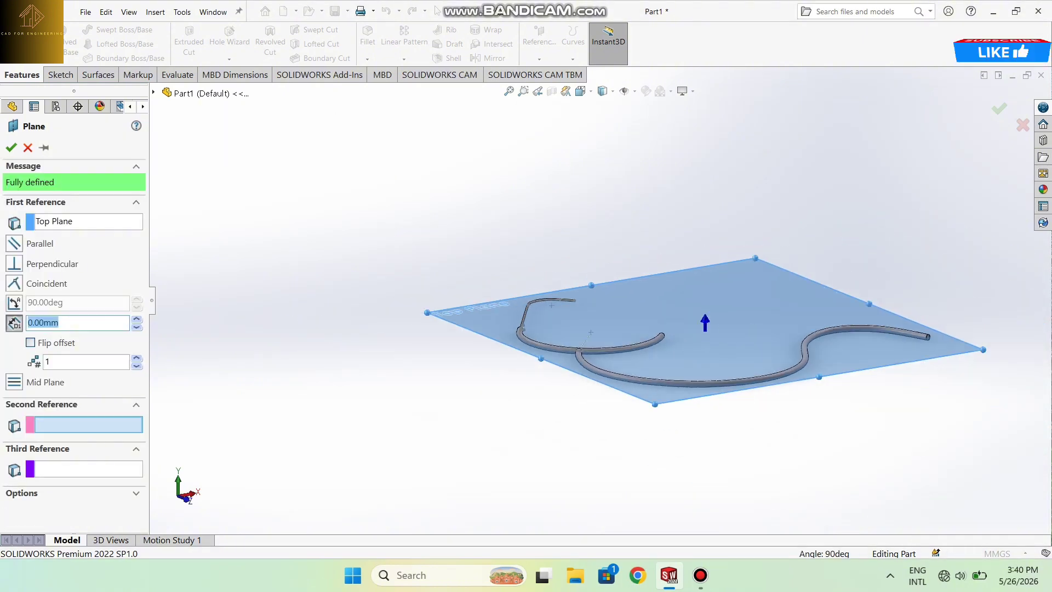
# Try the short end line of Sketch19 in the ear tube as the plane's second reference, and cancel the plane
pyautogui.moveTo(597, 299); pyautogui.dragTo(658, 323, button='middle')
pyautogui.moveTo(603, 351); pyautogui.dragTo(596, 303, button='middle')
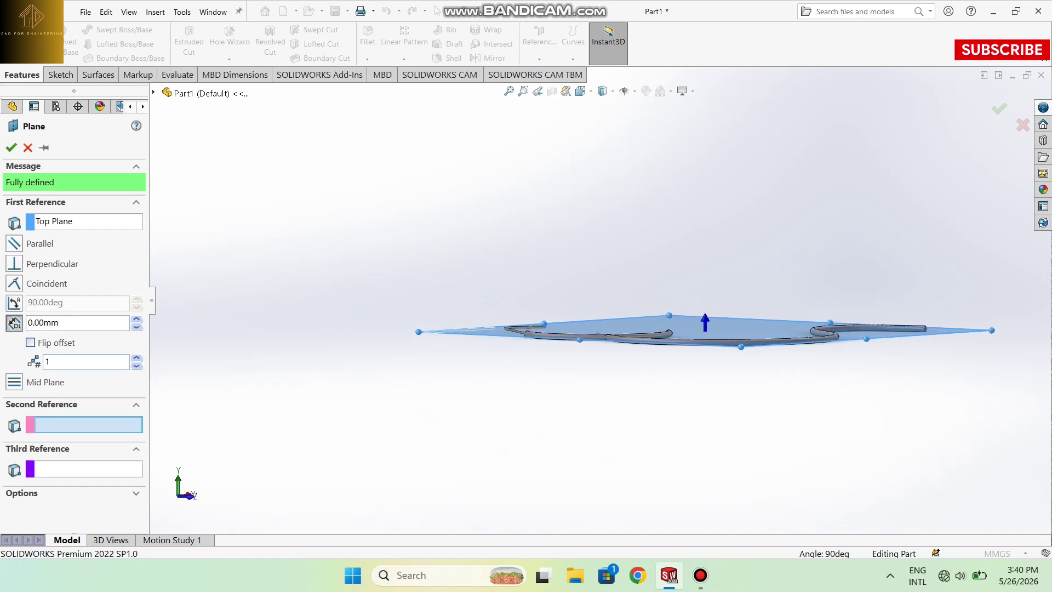
pyautogui.moveTo(547, 251); pyautogui.dragTo(551, 276, button='middle')
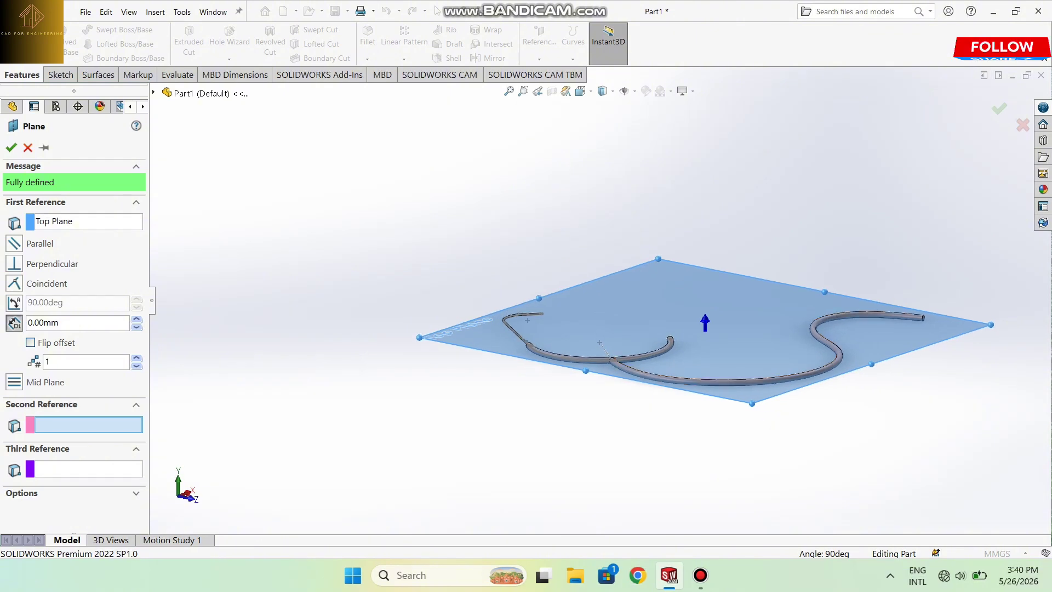
pyautogui.scroll(-3, 550, 276)
pyautogui.scroll(-2, 547, 377)
pyautogui.moveTo(547, 377); pyautogui.dragTo(531, 340, button='middle')
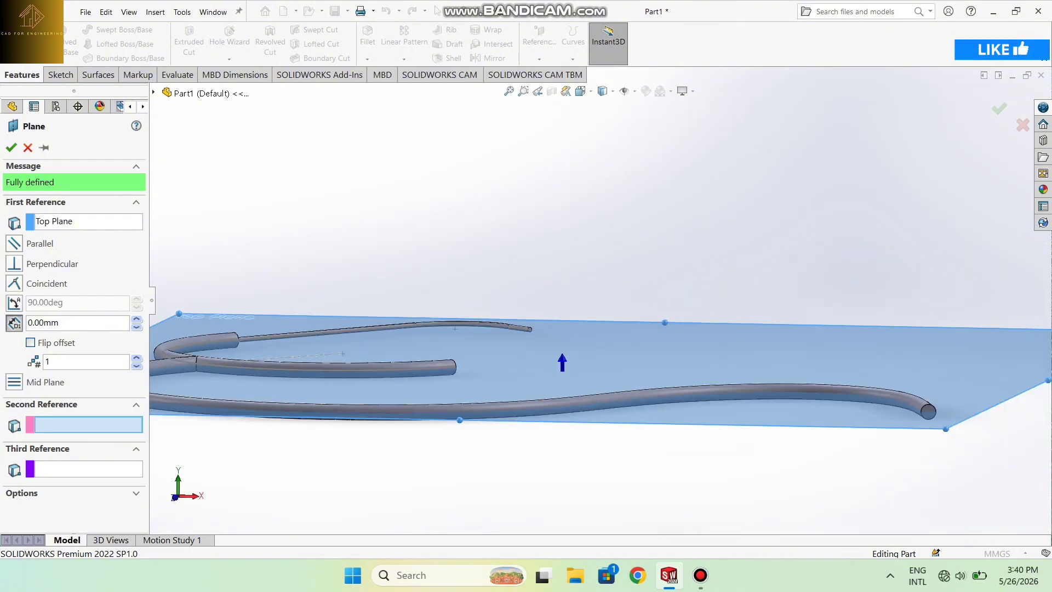
pyautogui.scroll(-4, 532, 340)
pyautogui.scroll(-5, 507, 309)
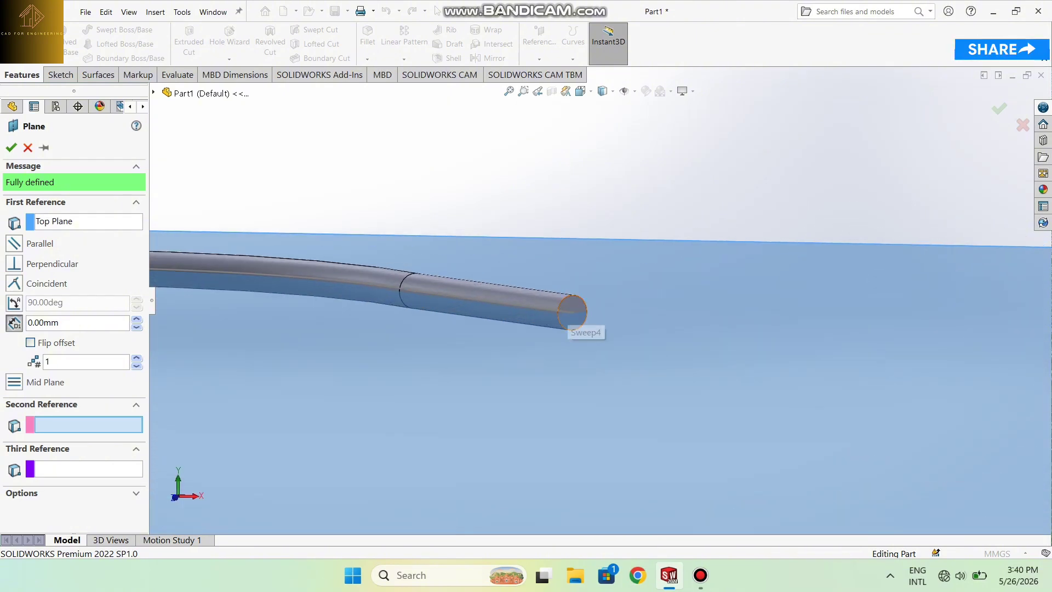
pyautogui.click(493, 301)
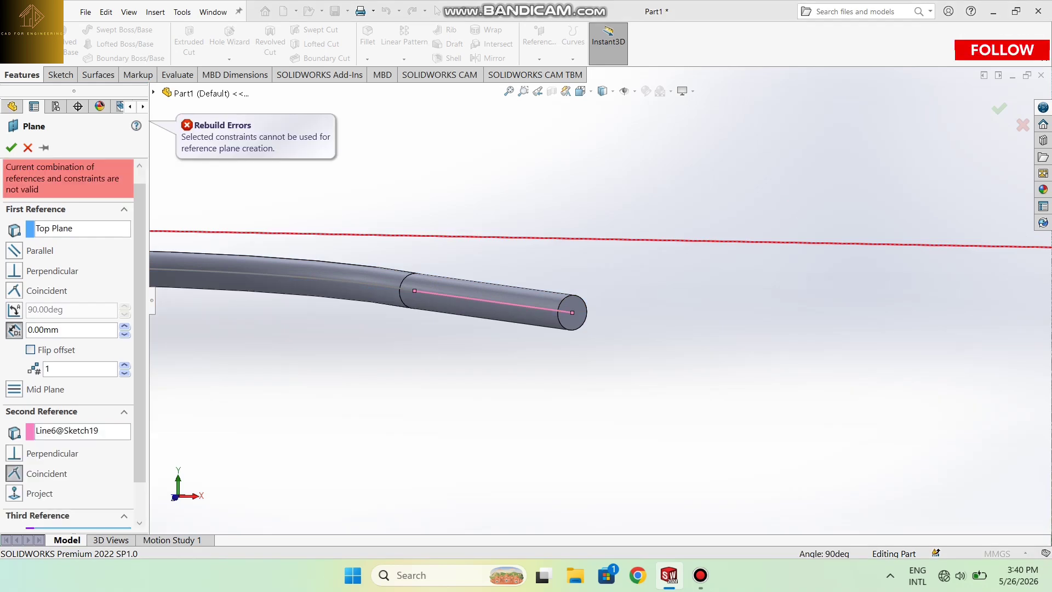
pyautogui.scroll(2, 581, 307)
pyautogui.press('Escape')
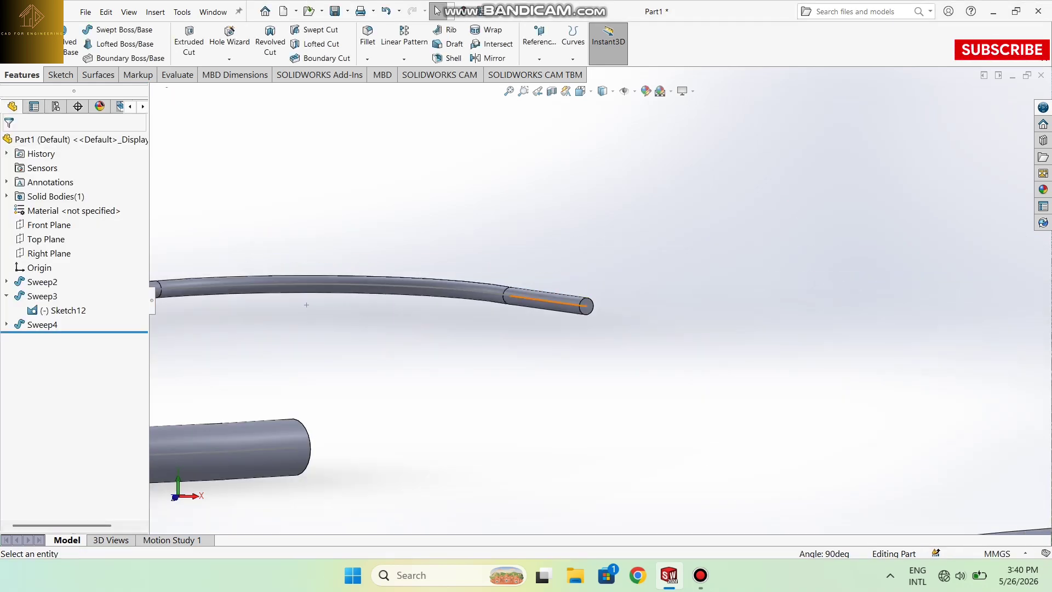
# Start a new reference plane with the short end line of Sketch19 as first reference
pyautogui.click(540, 59)
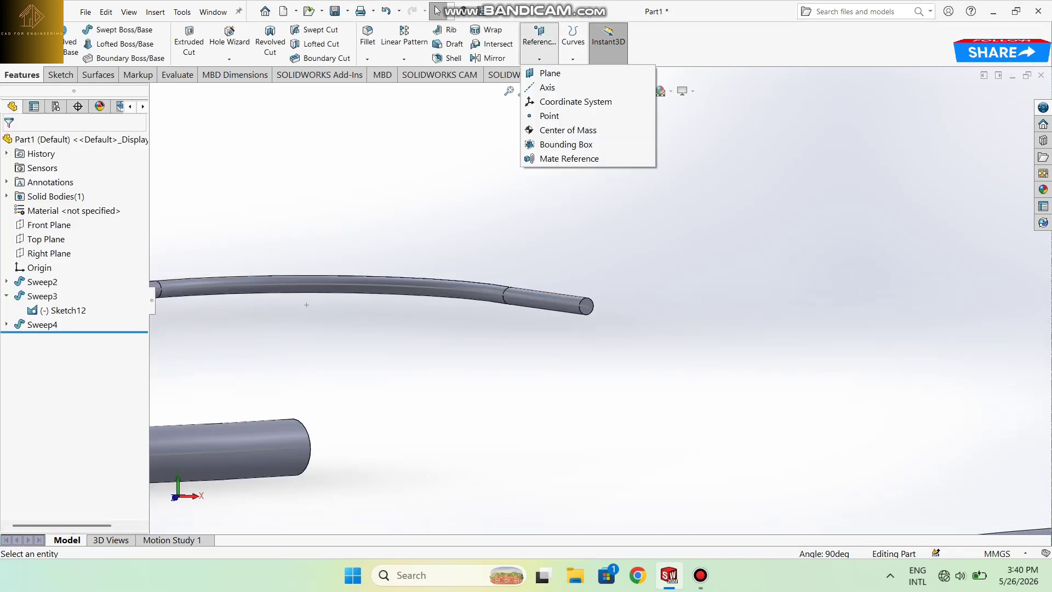
pyautogui.click(548, 71)
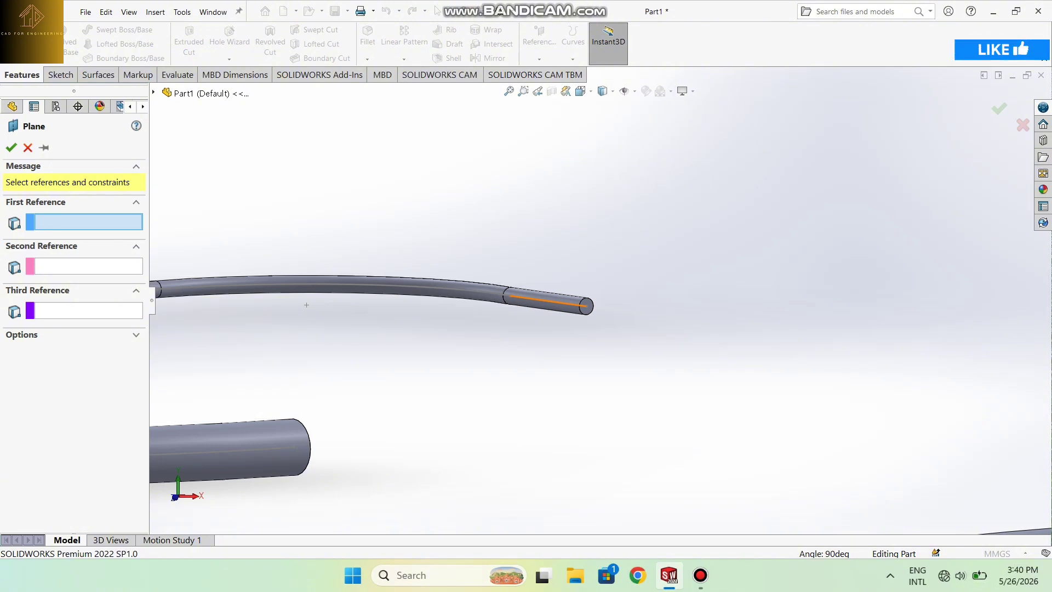
pyautogui.click(549, 301)
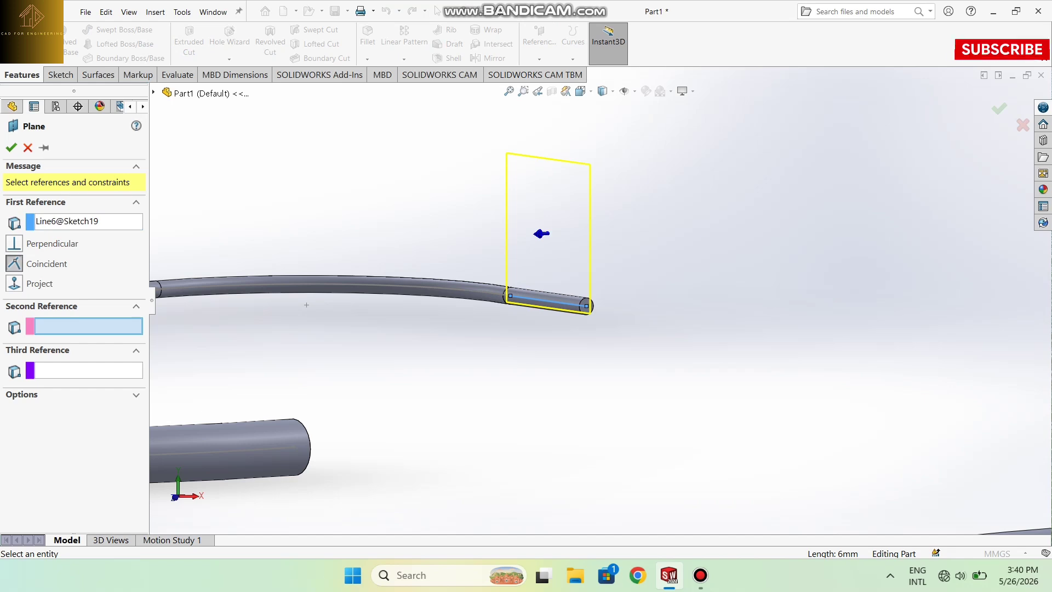
# Try the ear tube's circular end face as the plane's second reference, and remove it
pyautogui.click(586, 306)
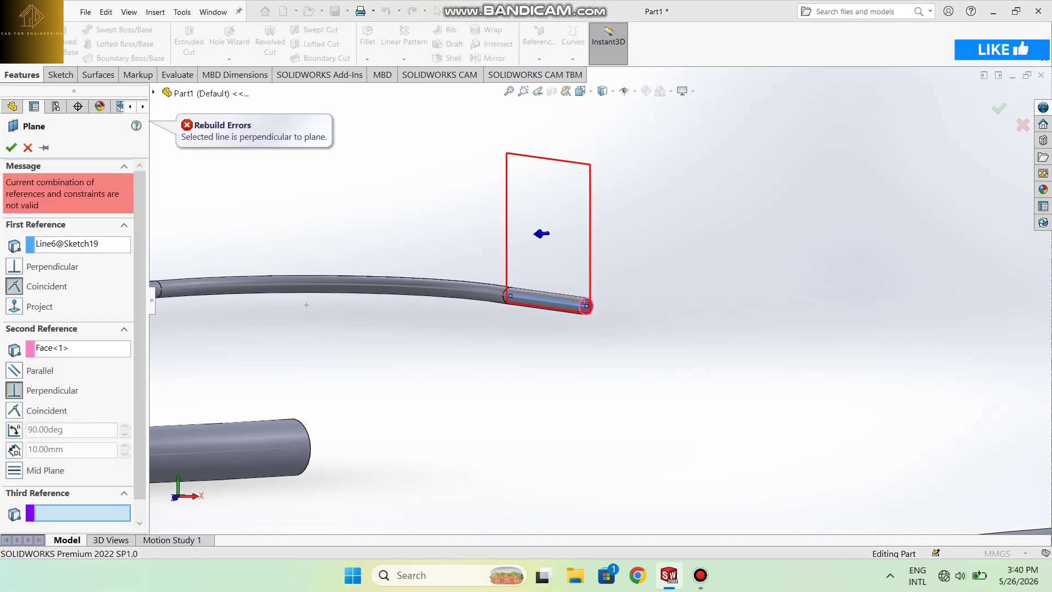
pyautogui.rightClick(60, 350)
pyautogui.click(85, 362)
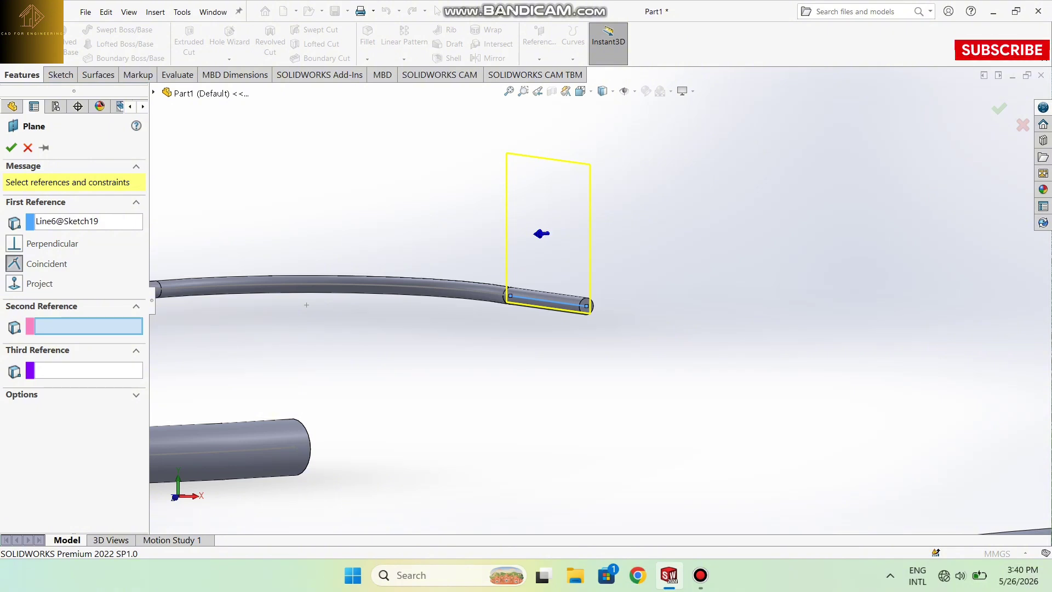
# Create the reference plane through the end line's endpoint at the ear tube's tip, using that point as second reference
pyautogui.click(548, 301)
pyautogui.click(548, 301)
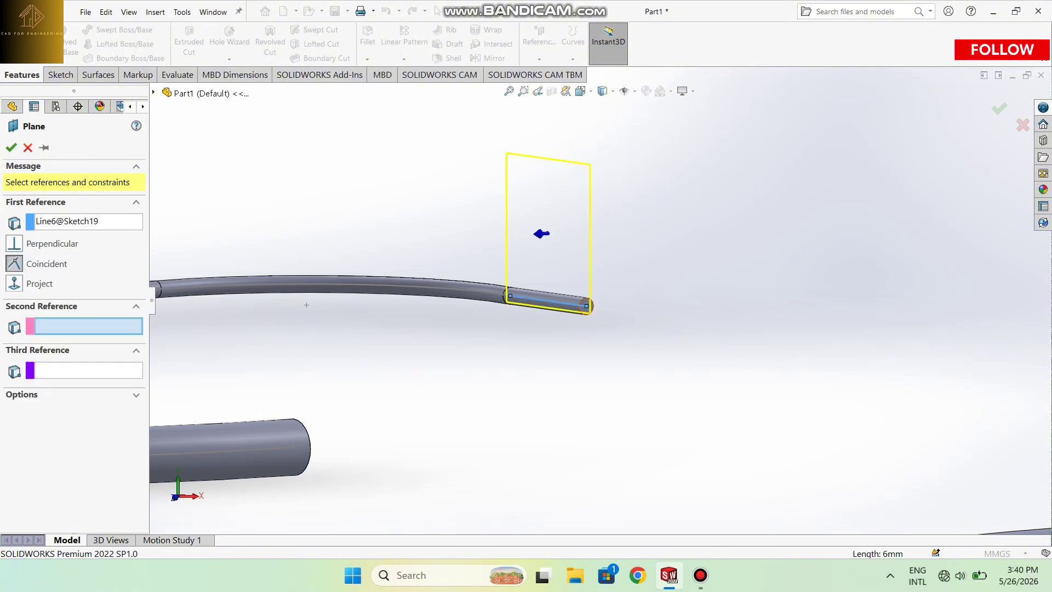
pyautogui.moveTo(307, 305); pyautogui.dragTo(323, 335, button='middle')
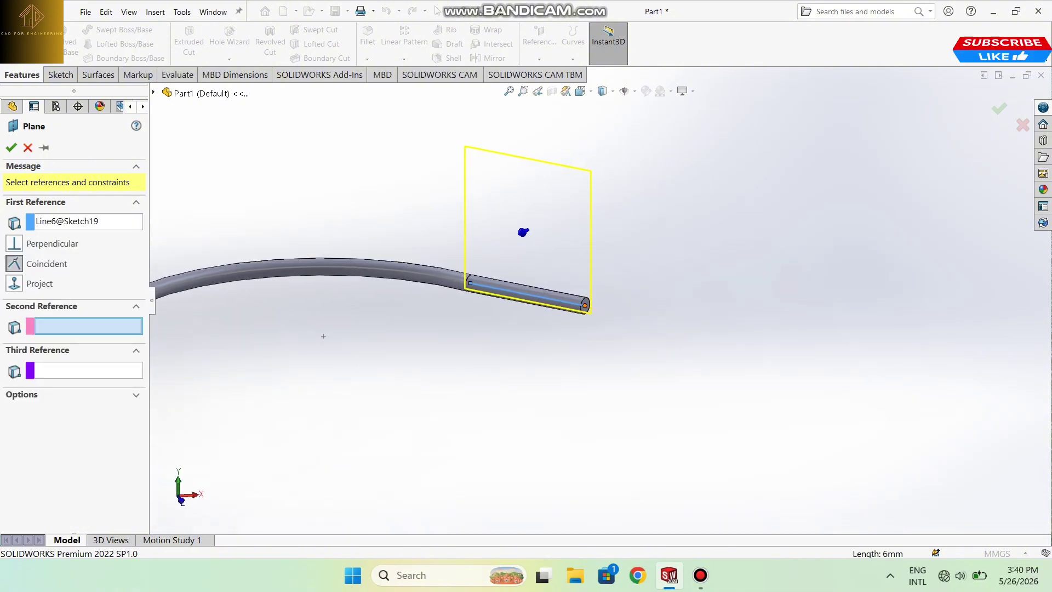
pyautogui.click(585, 306)
pyautogui.moveTo(586, 306)
pyautogui.mouseDown(button='middle')
pyautogui.moveTo(440, 321)
pyautogui.moveTo(580, 255)
pyautogui.mouseUp(button='middle')
pyautogui.press('Return')
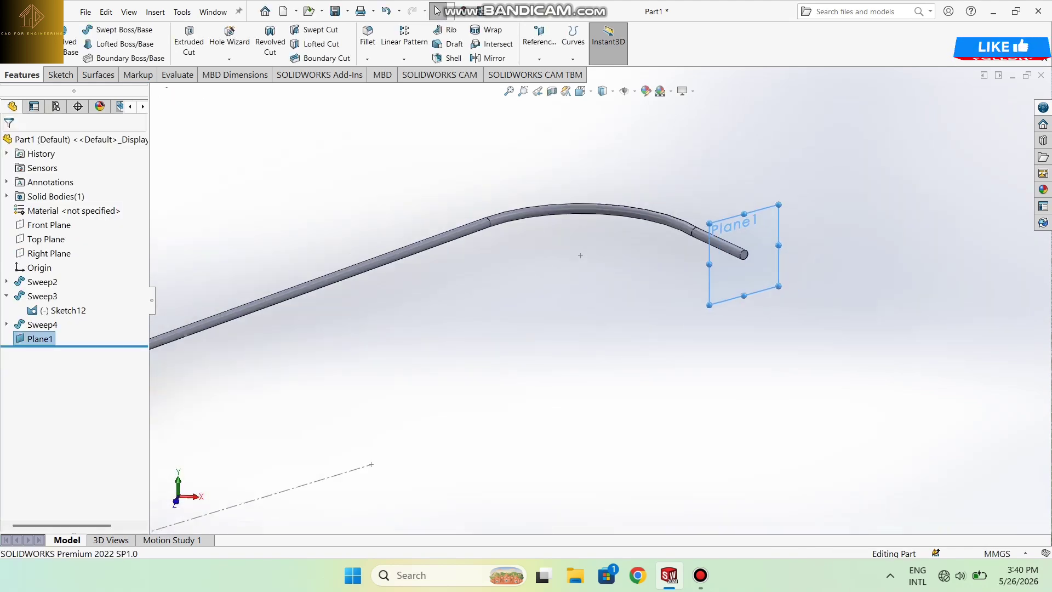
pyautogui.scroll(2, 592, 301)
pyautogui.moveTo(789, 263); pyautogui.dragTo(850, 266, button='middle')
pyautogui.scroll(-3, 849, 266)
pyautogui.moveTo(786, 296); pyautogui.dragTo(724, 296, button='middle')
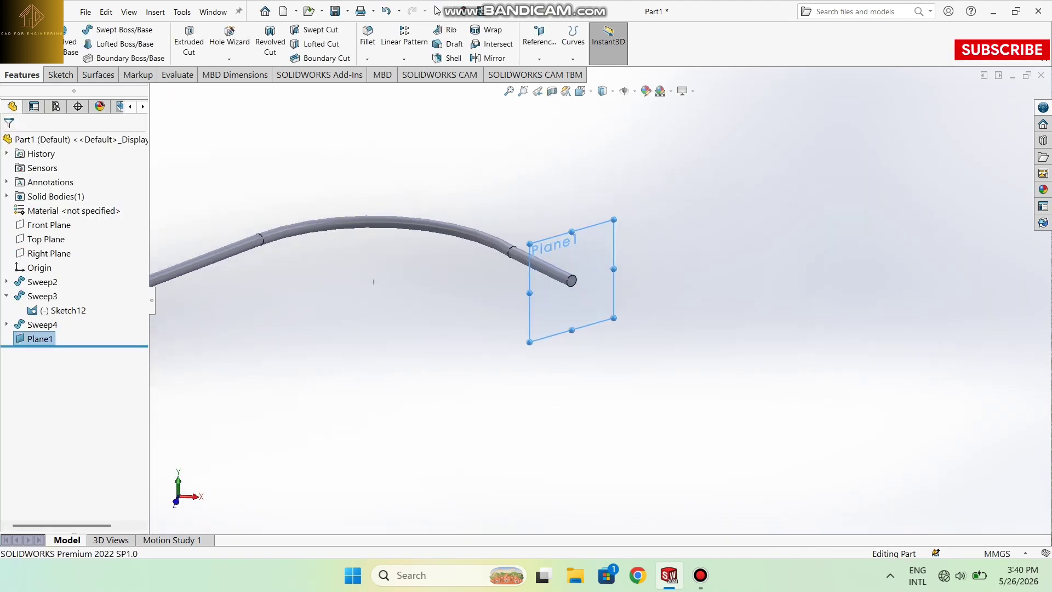
pyautogui.moveTo(373, 282); pyautogui.dragTo(358, 288, button='middle')
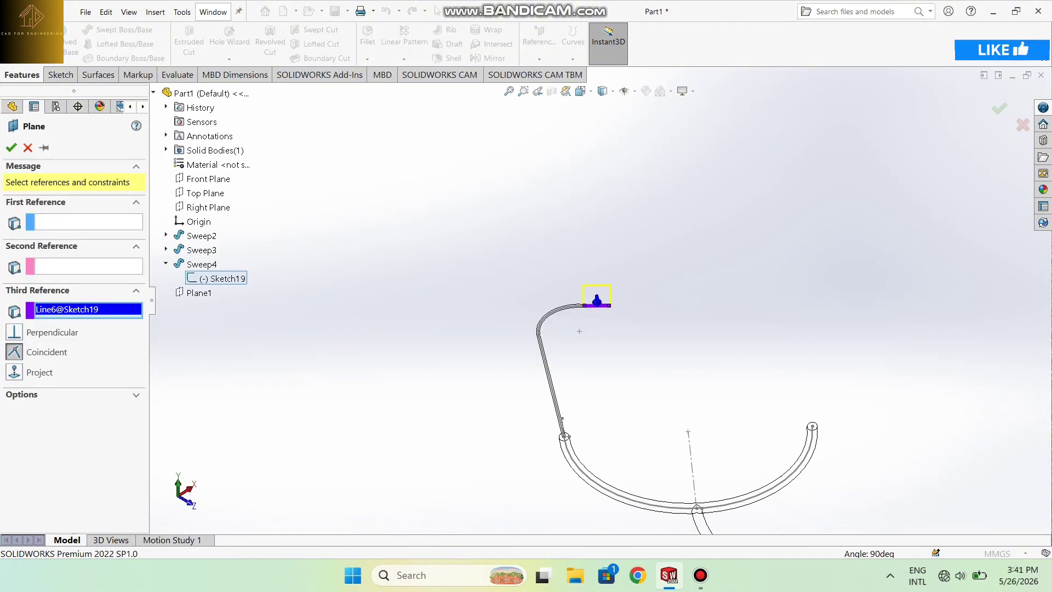
pyautogui.rightClick(51, 311)
pyautogui.click(78, 322)
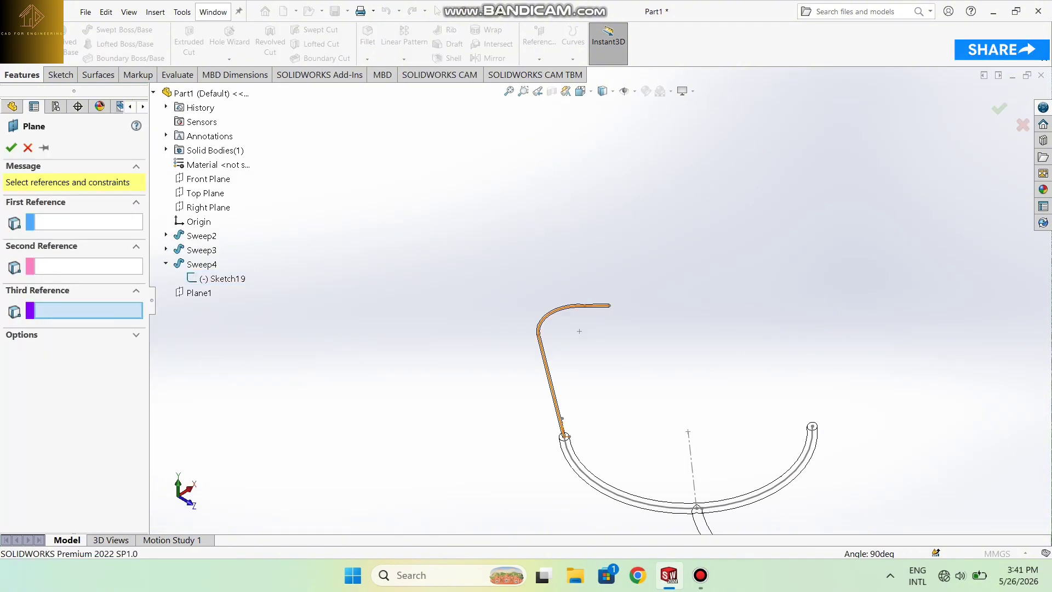
pyautogui.click(192, 293)
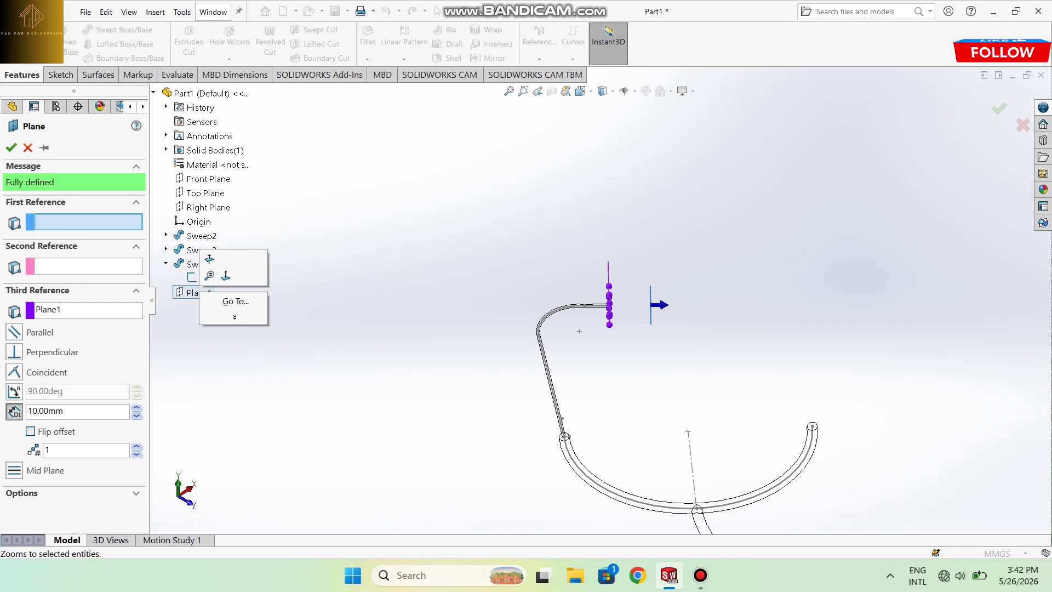
pyautogui.click(28, 147)
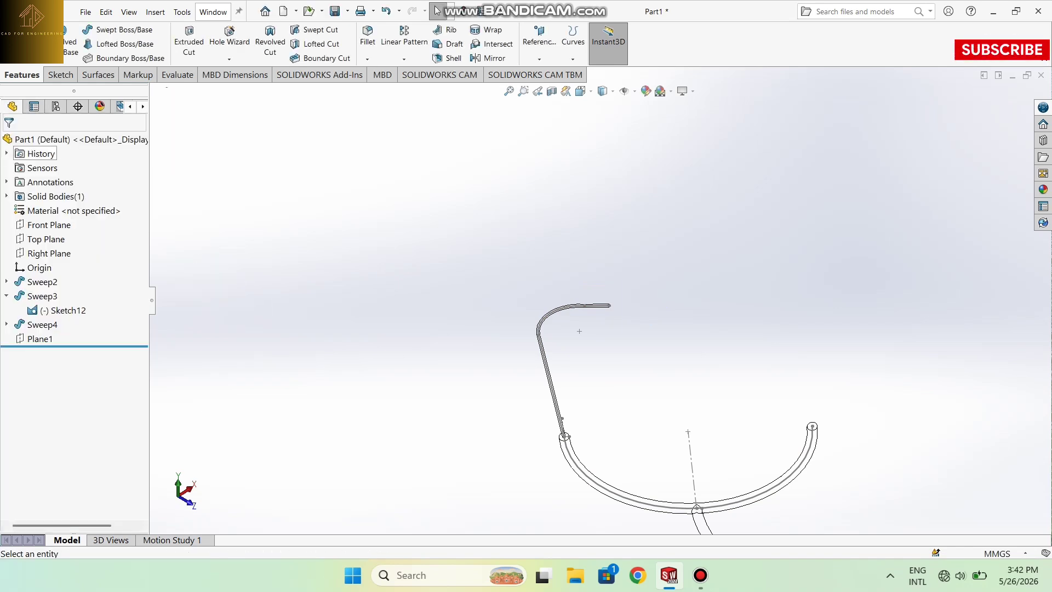
# Start a new sketch on Plane1 at the tip of the ear tube
pyautogui.rightClick(20, 338)
pyautogui.click(29, 311)
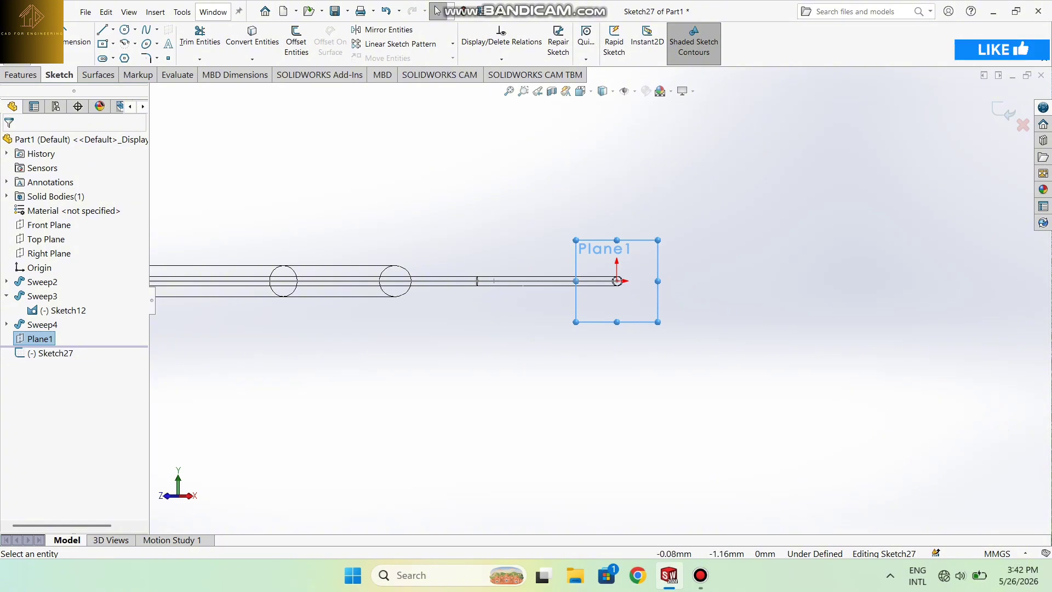
pyautogui.scroll(-2, 618, 292)
pyautogui.moveTo(589, 274); pyautogui.dragTo(773, 280, button='middle')
pyautogui.scroll(-2, 773, 279)
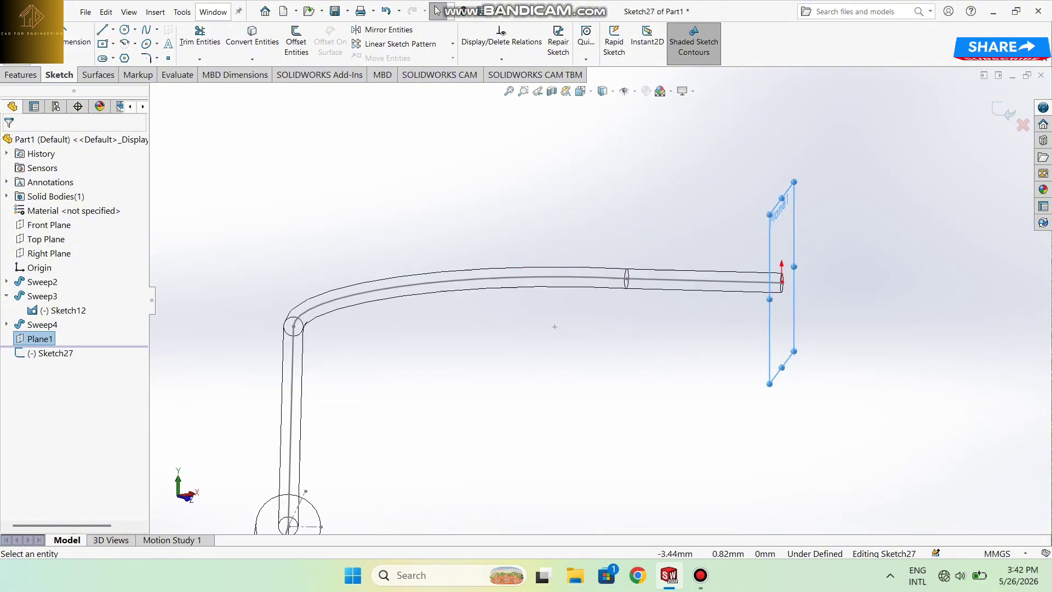
pyautogui.moveTo(555, 327); pyautogui.dragTo(530, 339, button='middle')
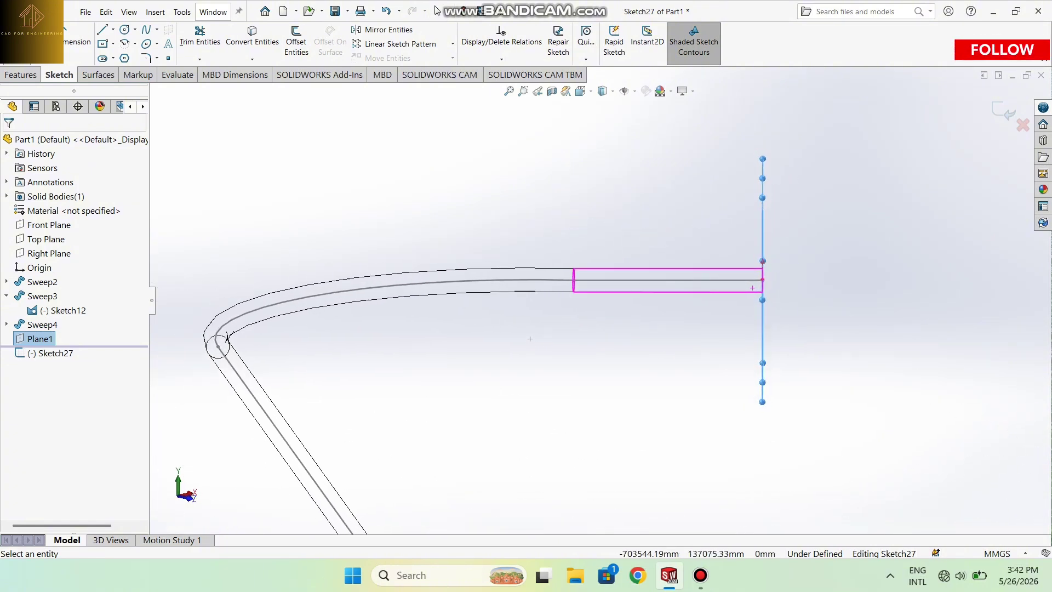
pyautogui.moveTo(753, 288); pyautogui.dragTo(753, 285, button='middle')
pyautogui.moveTo(530, 338); pyautogui.dragTo(469, 350, button='middle')
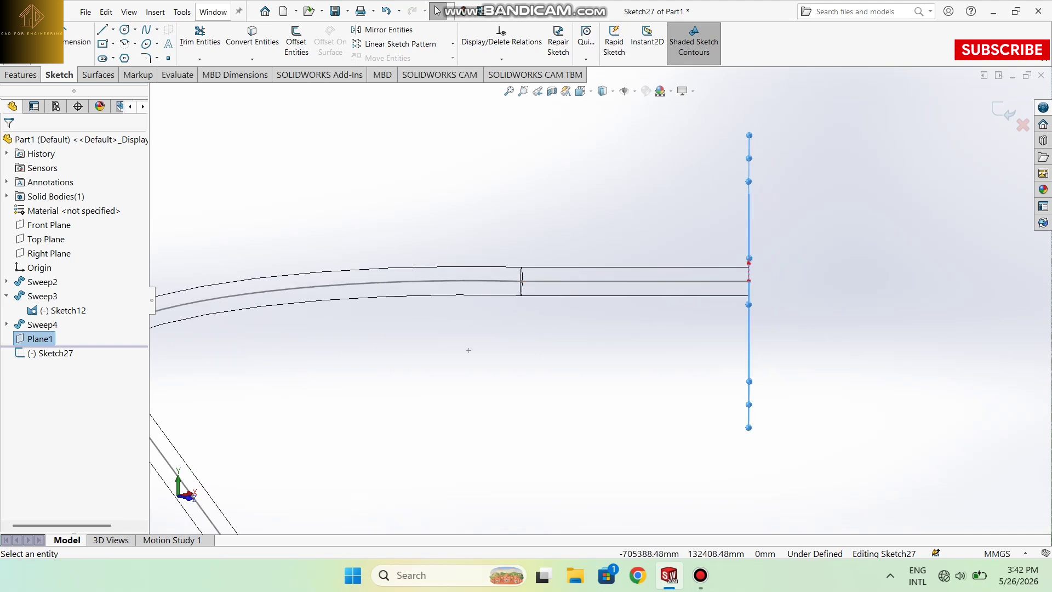
pyautogui.scroll(3, 469, 351)
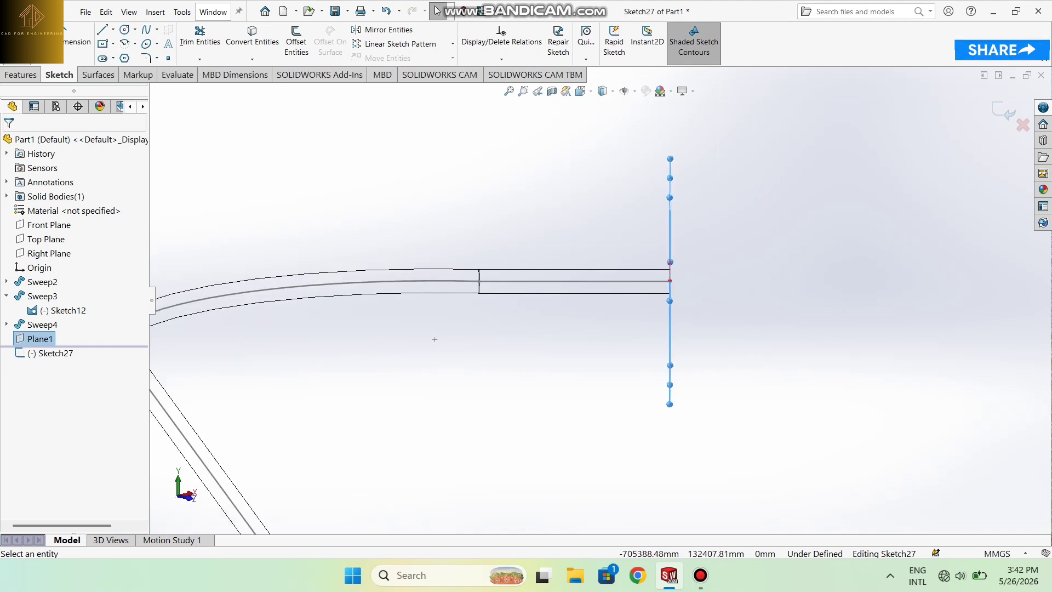
pyautogui.moveTo(462, 333); pyautogui.dragTo(546, 249, button='middle')
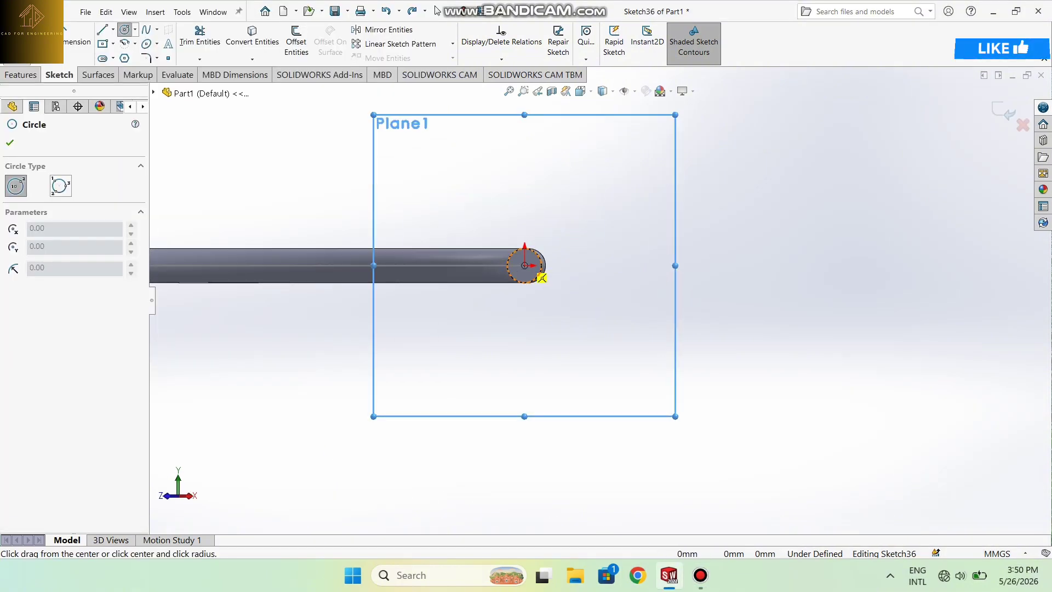
# Sketch a circle centred on the origin at the ear tube's end and set its diameter to 2.5 mm
pyautogui.click(525, 266)
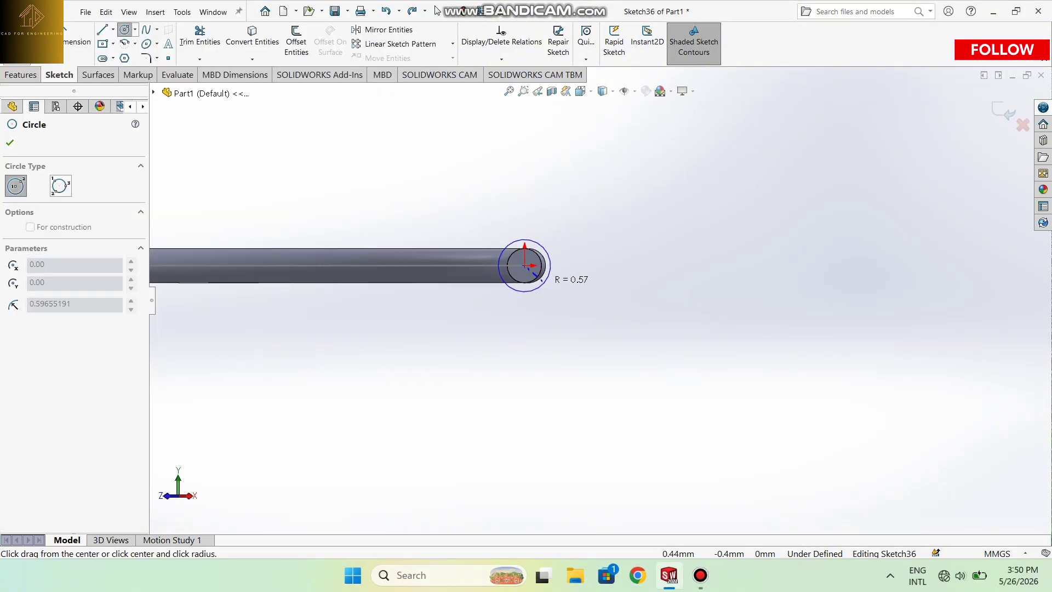
pyautogui.click(554, 286)
pyautogui.press('Escape')
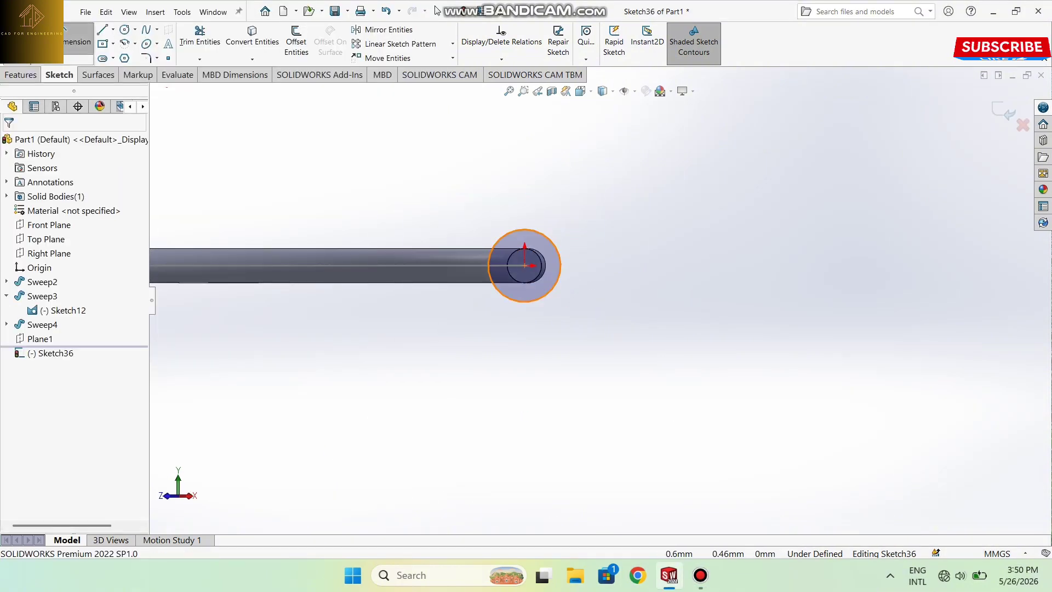
pyautogui.click(550, 240)
pyautogui.click(592, 212)
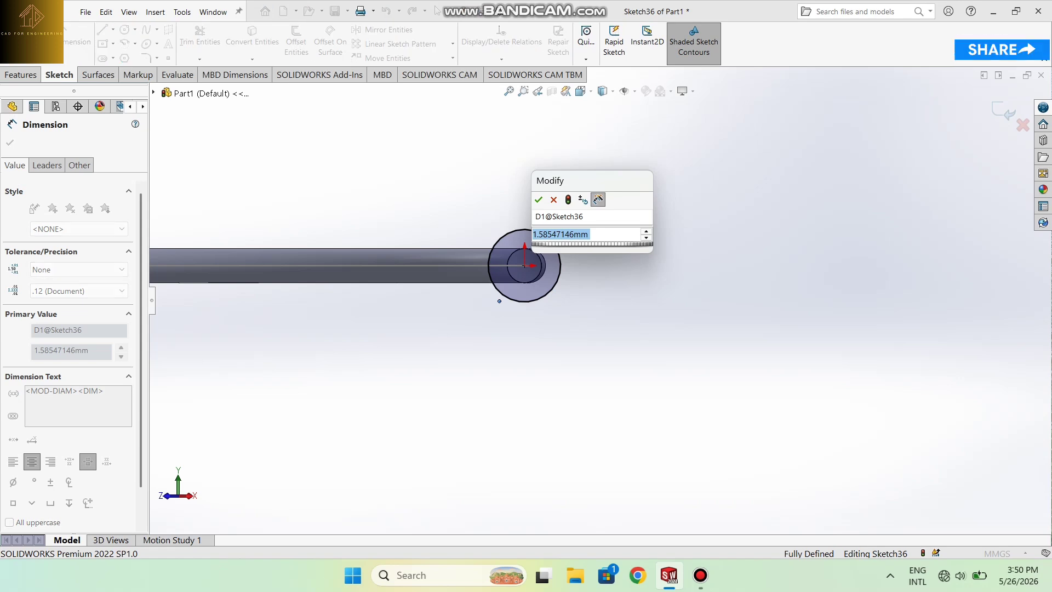
pyautogui.write('2.5')
pyautogui.press('Return')
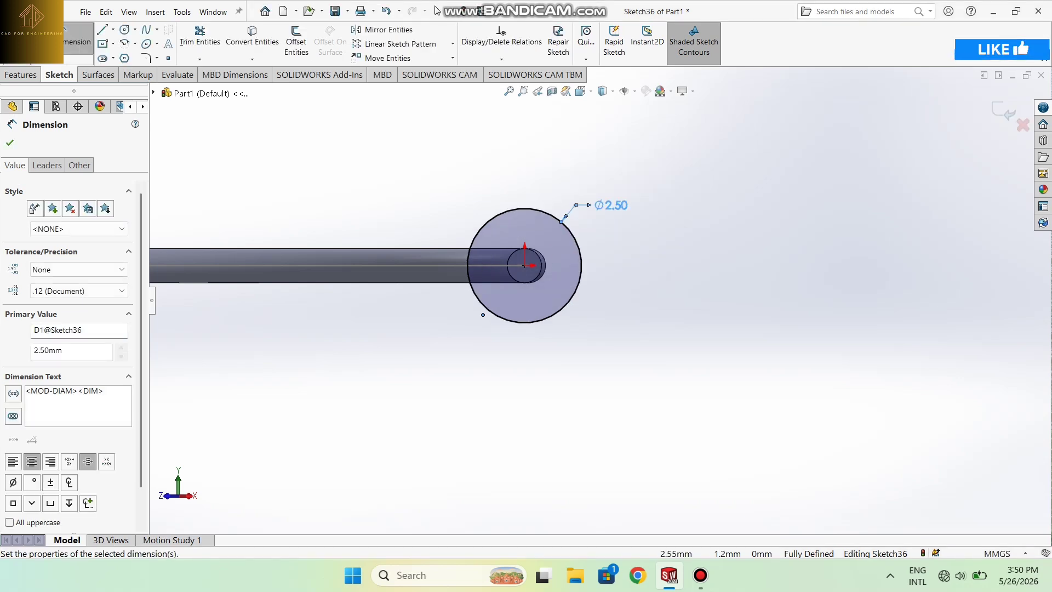
# Extrude the 2.5 mm circle at the ear tube's tip 3 mm using the Mid Plane end condition, with merged result
pyautogui.scroll(10, 686, 318)
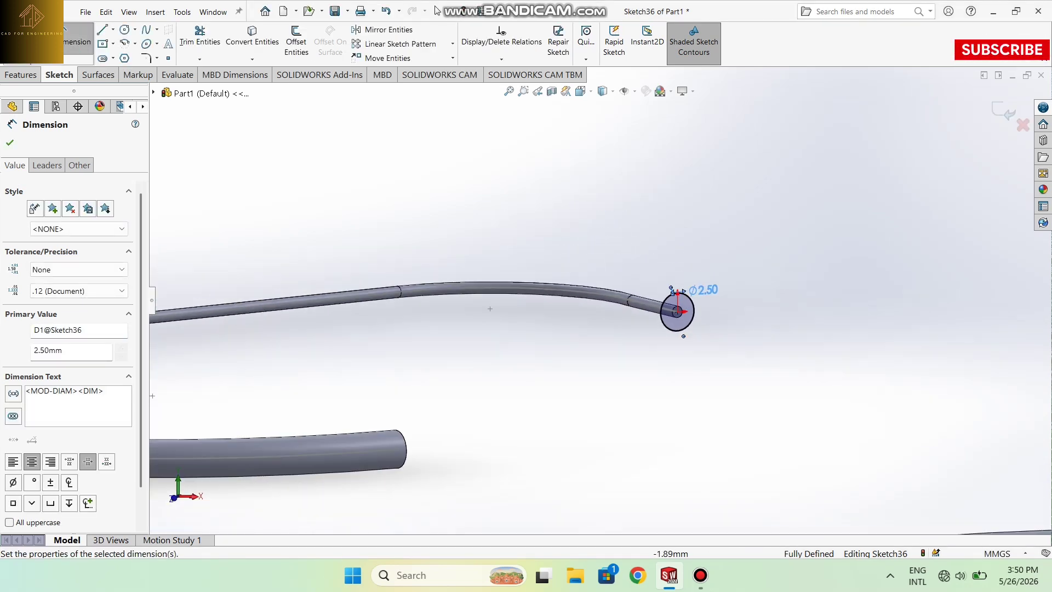
pyautogui.moveTo(645, 331); pyautogui.dragTo(680, 396, button='middle')
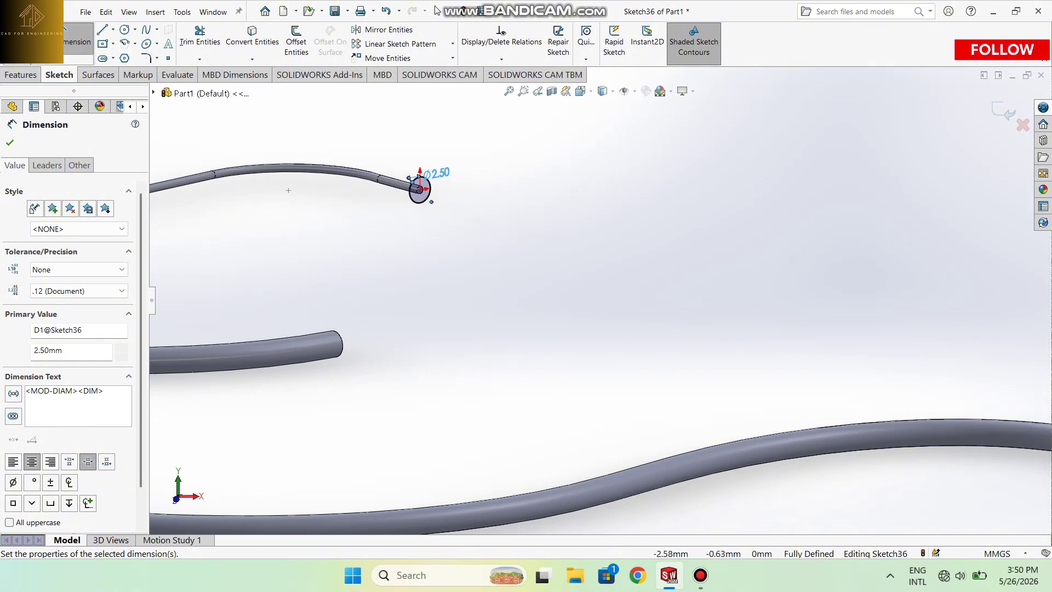
pyautogui.scroll(-2, 373, 167)
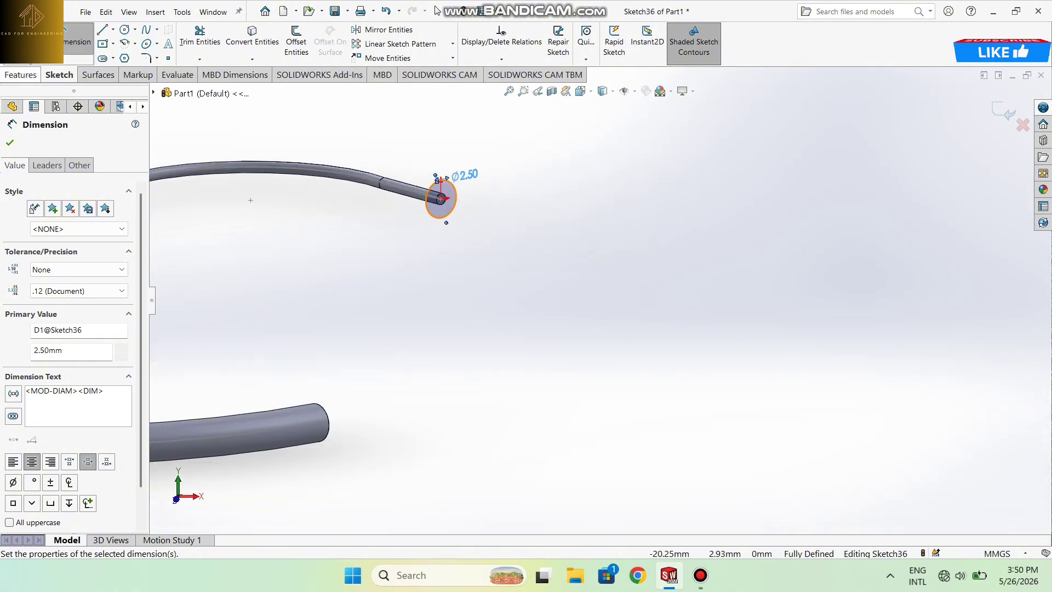
pyautogui.click(21, 75)
pyautogui.click(23, 44)
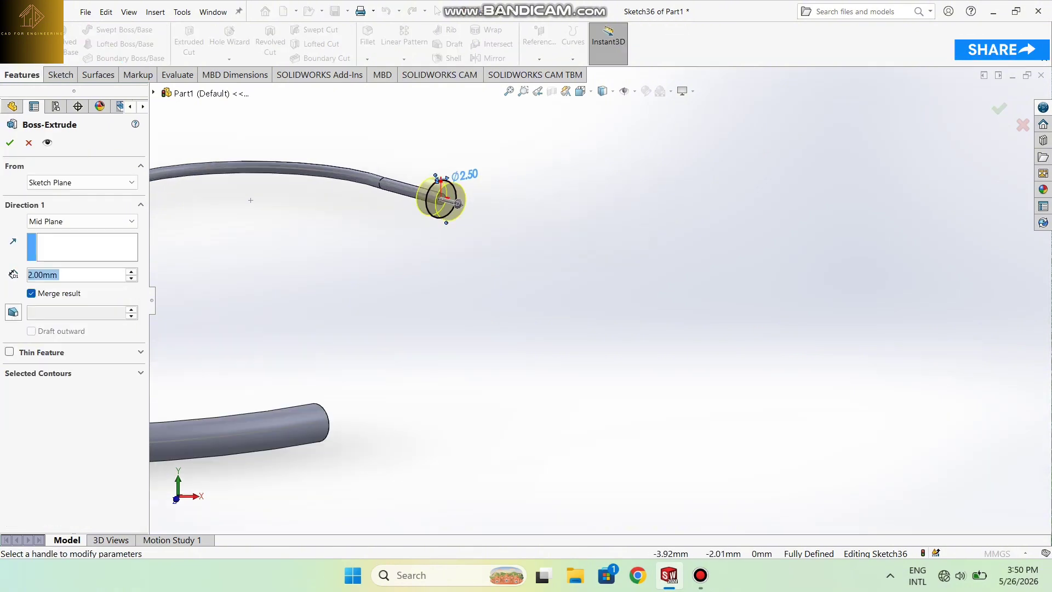
pyautogui.scroll(3, 216, 262)
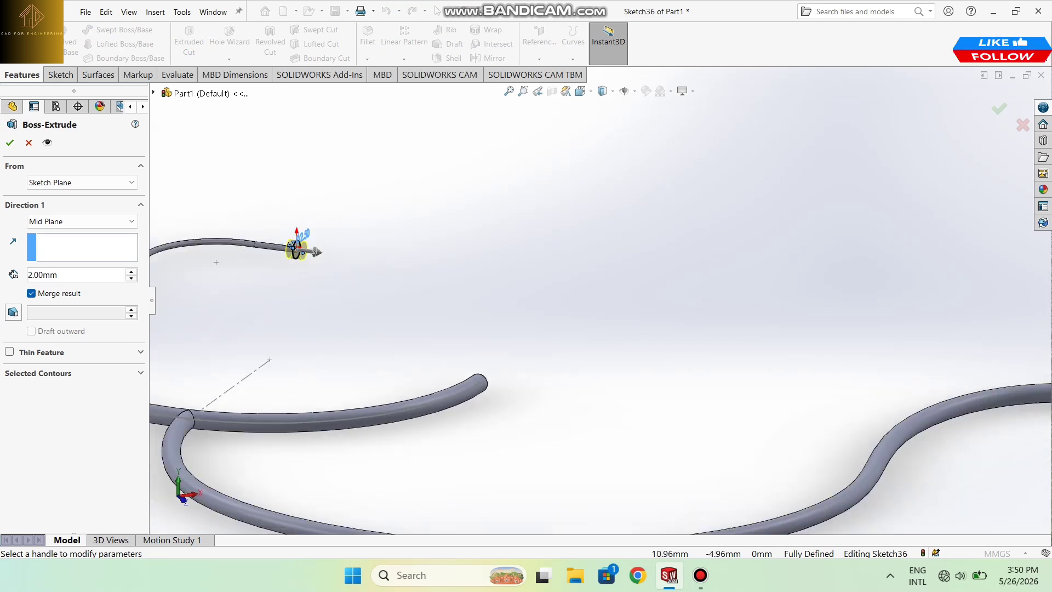
pyautogui.scroll(-2, 216, 262)
pyautogui.keyDown('ctrl'); pyautogui.moveTo(216, 261); pyautogui.dragTo(389, 307, button='middle'); pyautogui.keyUp('ctrl')
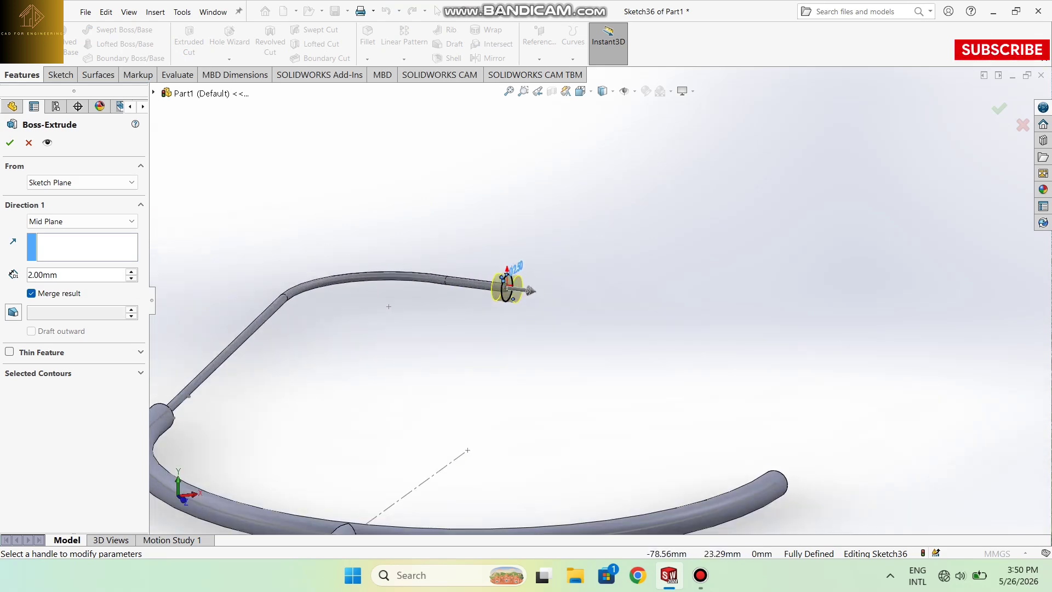
pyautogui.doubleClick(57, 274)
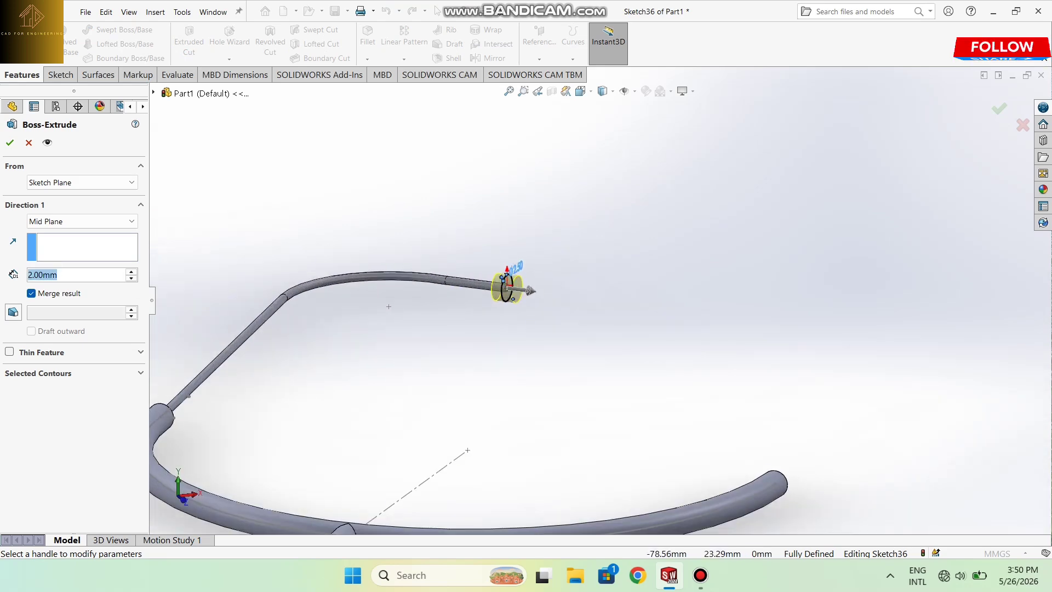
pyautogui.write('3')
pyautogui.press('Return')
pyautogui.press('Return')
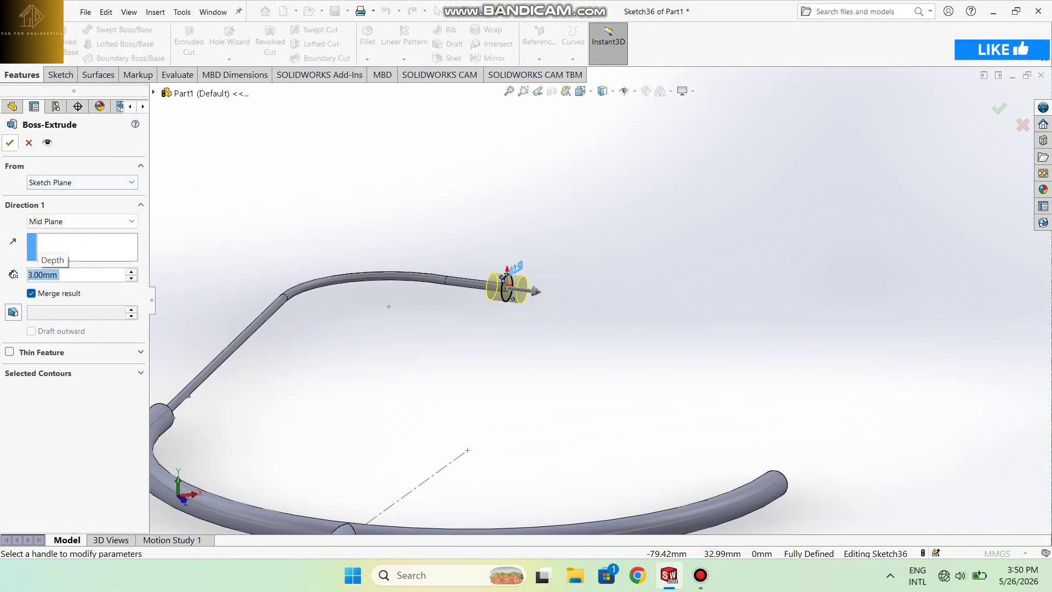
# Fillet the edge where the thin ear tube meets the earpiece cylinder with a 1 mm radius
pyautogui.moveTo(506, 288); pyautogui.dragTo(535, 296, button='middle')
pyautogui.scroll(-3, 468, 288)
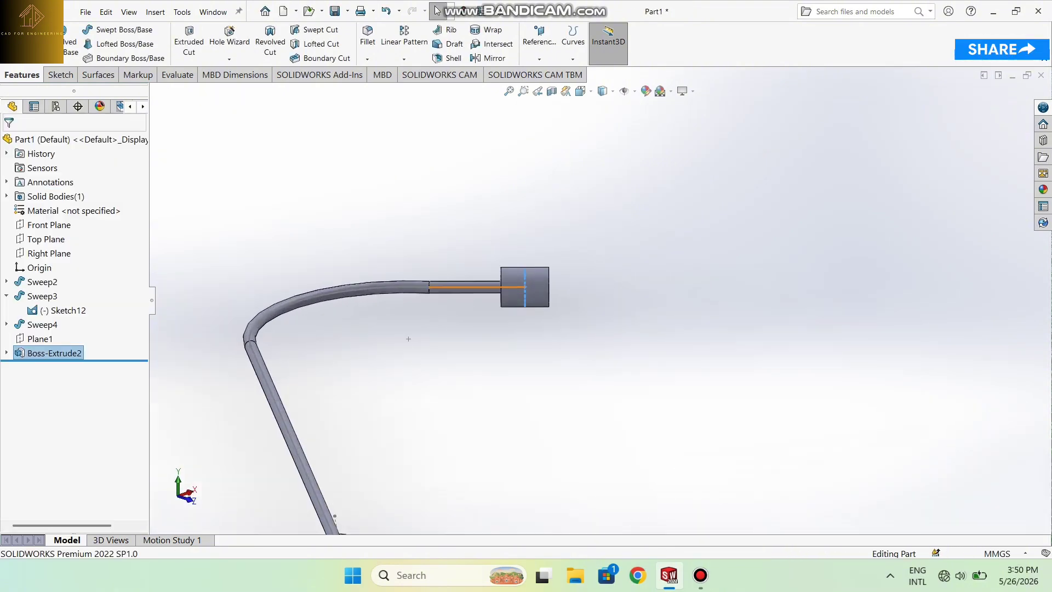
pyautogui.click(367, 59)
pyautogui.click(379, 73)
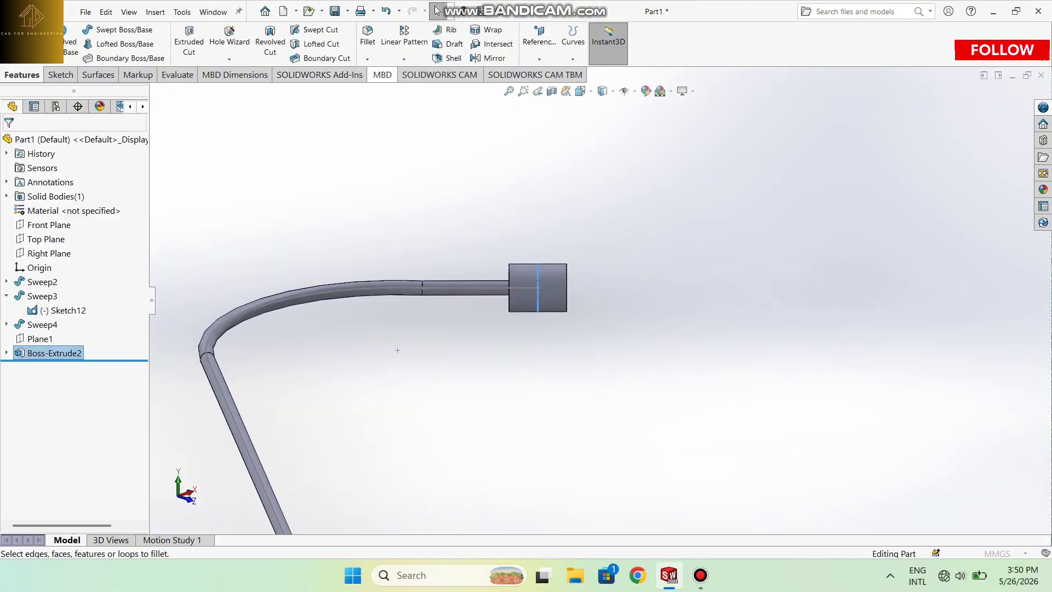
pyautogui.moveTo(468, 287); pyautogui.dragTo(505, 304, button='middle')
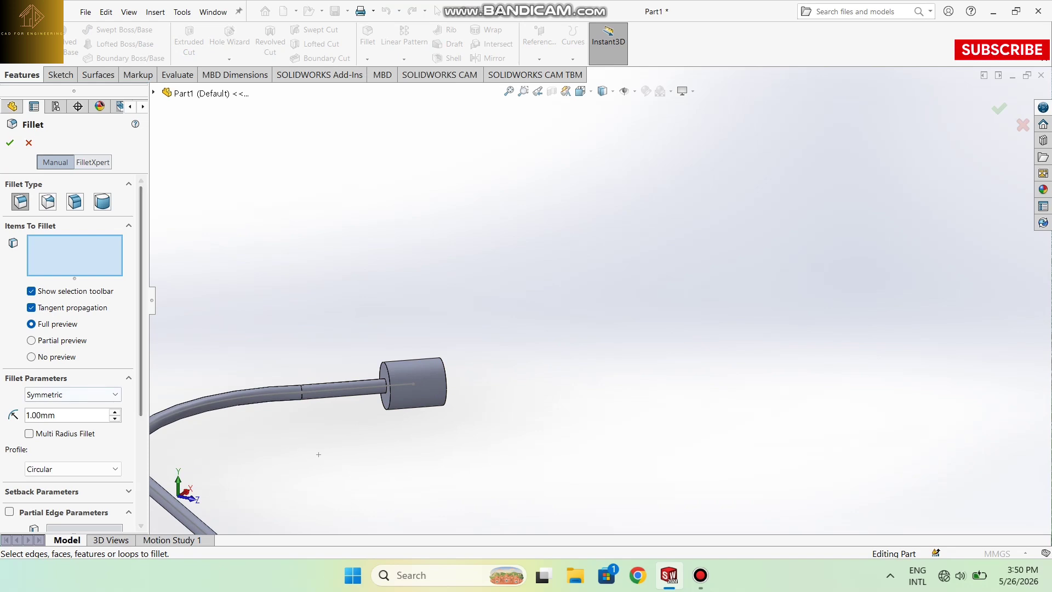
pyautogui.click(385, 386)
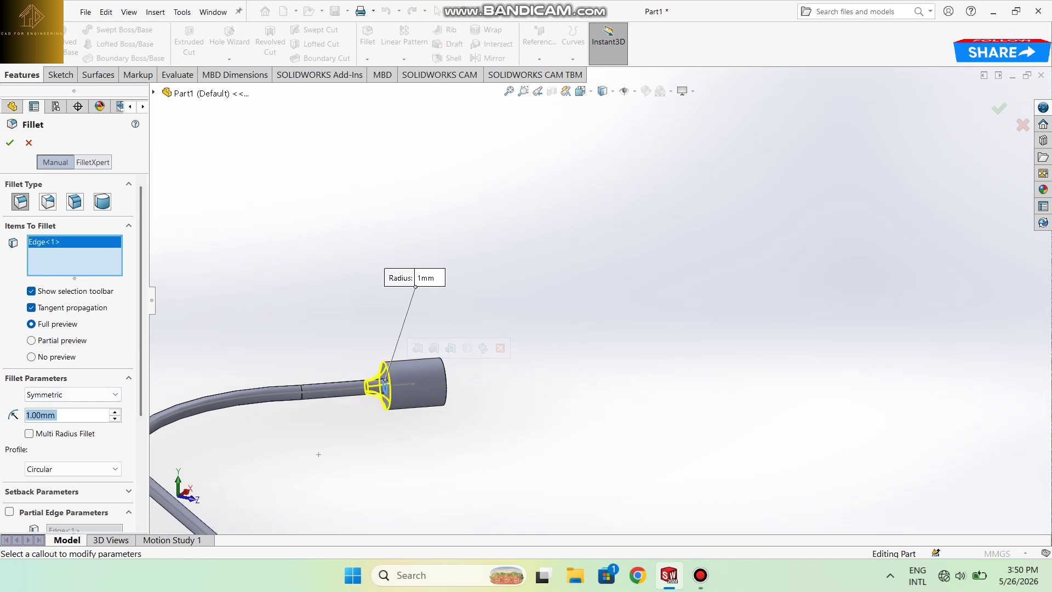
pyautogui.click(10, 143)
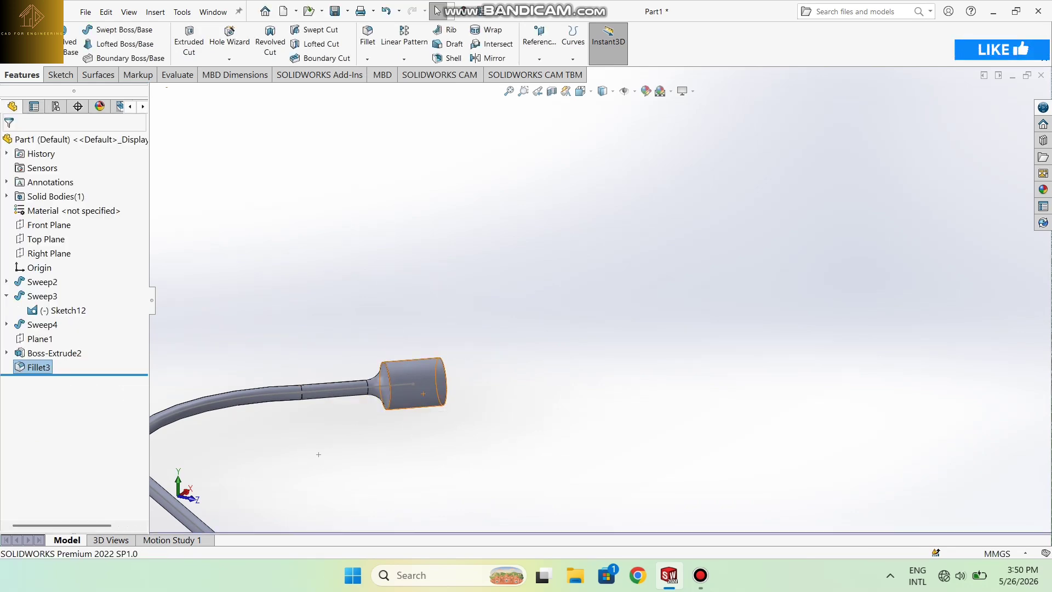
# Examine the stethoscope's tubes and the filleted earpiece from several angles
pyautogui.scroll(8, 600, 300)
pyautogui.moveTo(638, 274); pyautogui.dragTo(603, 312, button='middle')
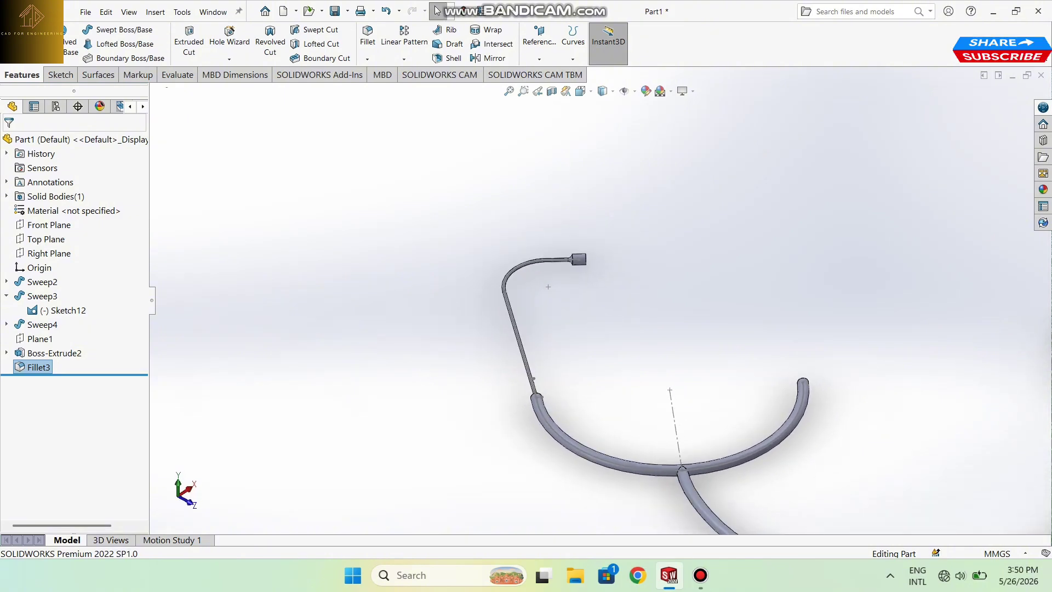
pyautogui.scroll(-2, 630, 301)
pyautogui.scroll(2, 583, 266)
pyautogui.moveTo(696, 274); pyautogui.dragTo(598, 297, button='middle')
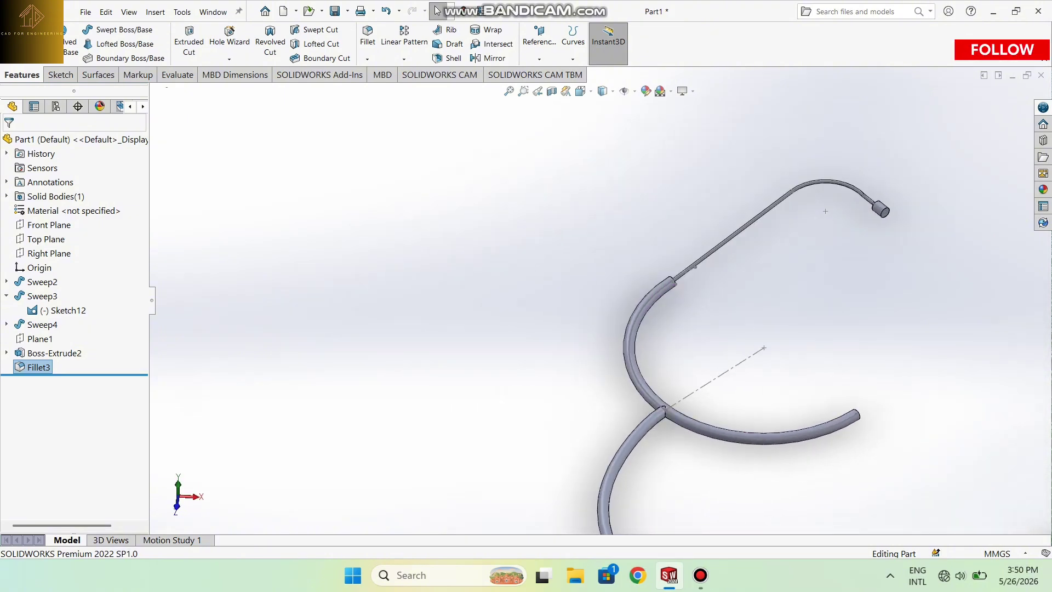
pyautogui.scroll(4, 598, 297)
pyautogui.moveTo(696, 318); pyautogui.dragTo(736, 338, button='middle')
pyautogui.scroll(-1, 736, 338)
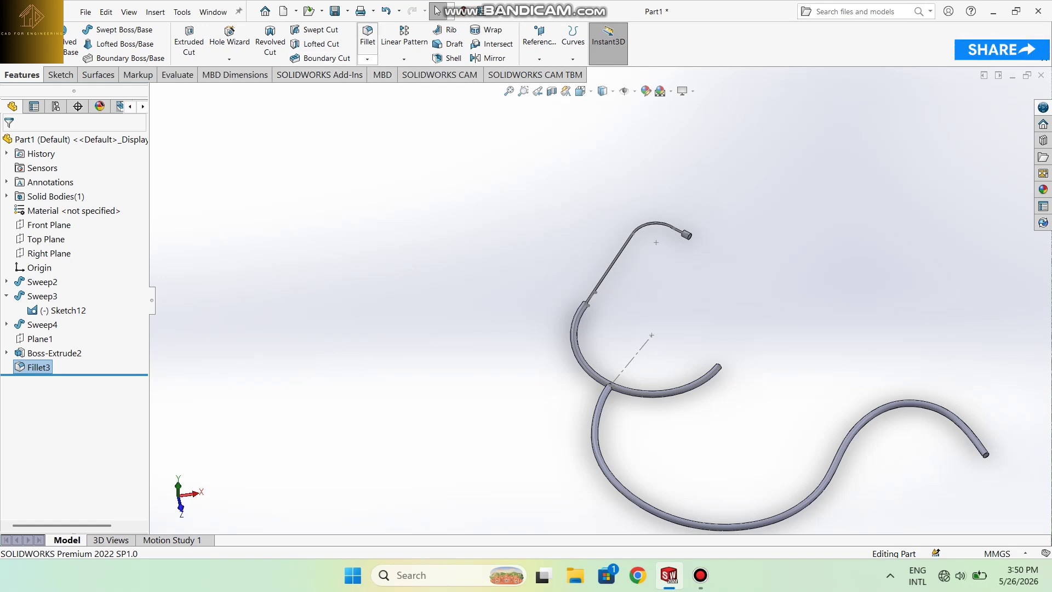
pyautogui.click(493, 58)
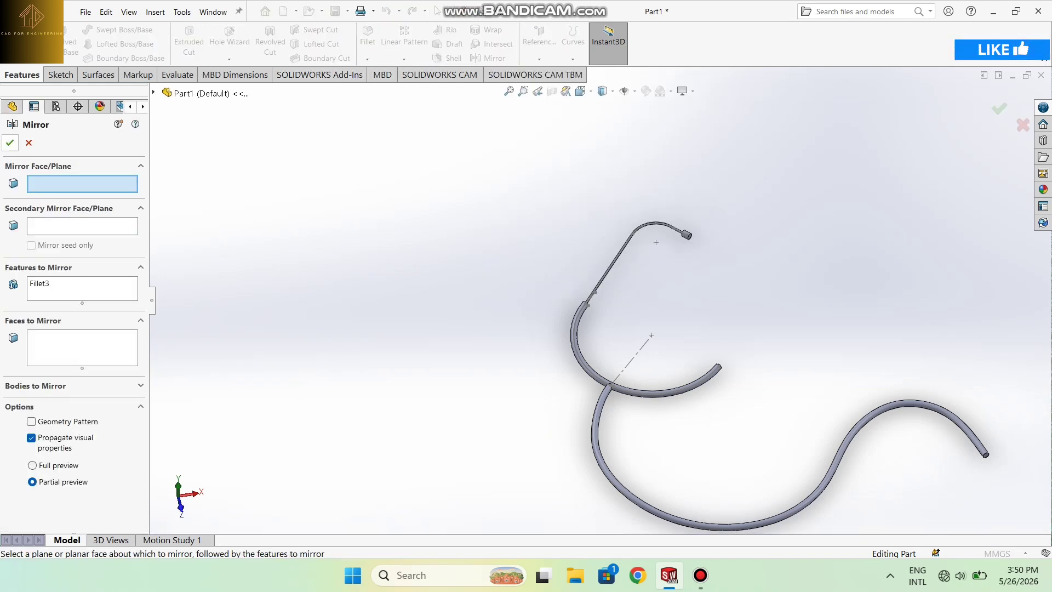
pyautogui.click(29, 143)
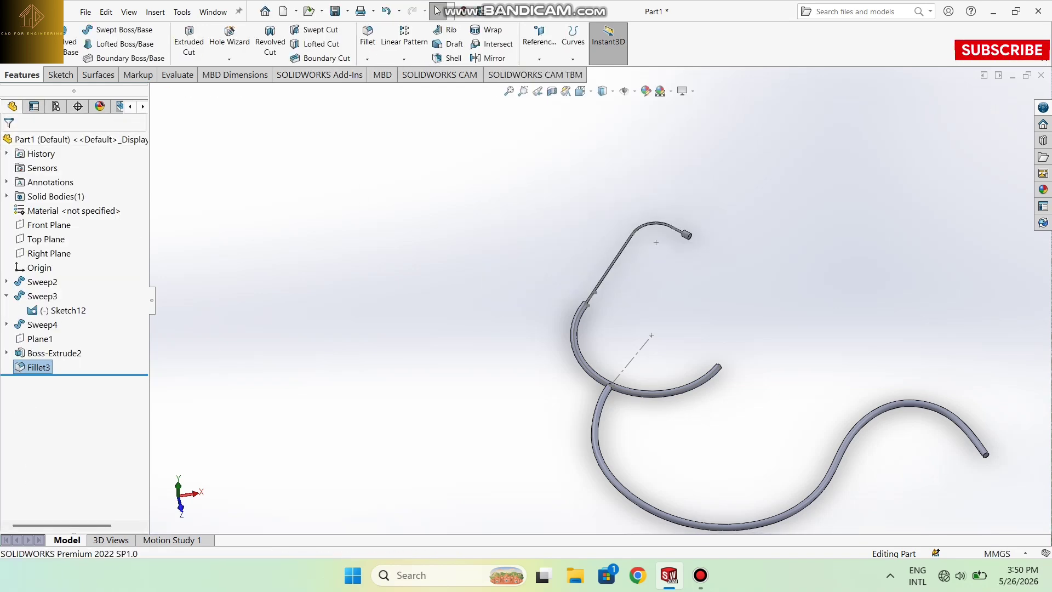
pyautogui.scroll(2, 502, 316)
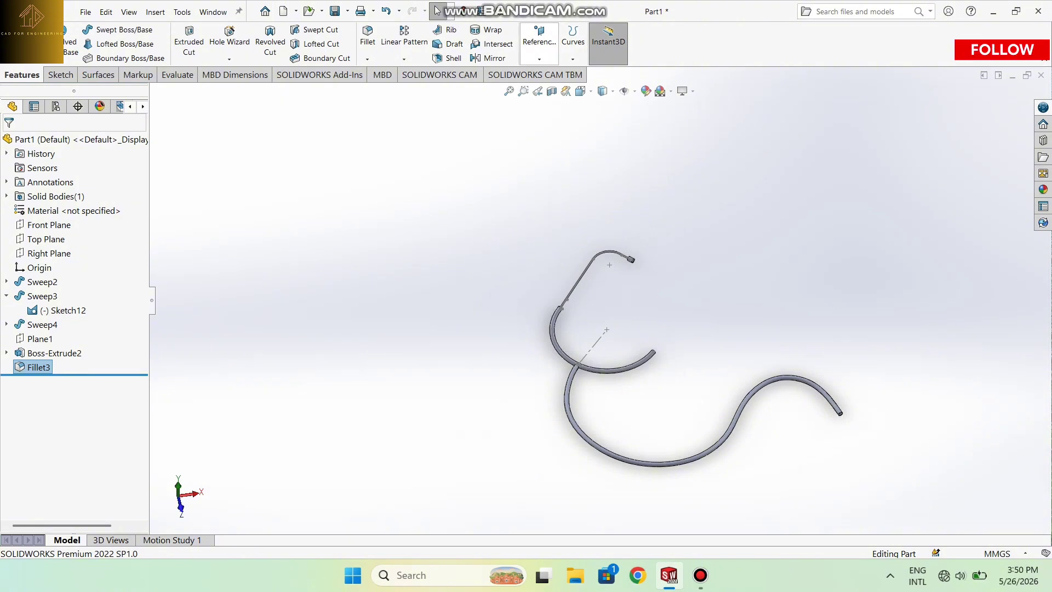
# Begin a reference plane with the Top Plane as first reference and an offset distance of 0 mm
pyautogui.click(539, 57)
pyautogui.click(550, 73)
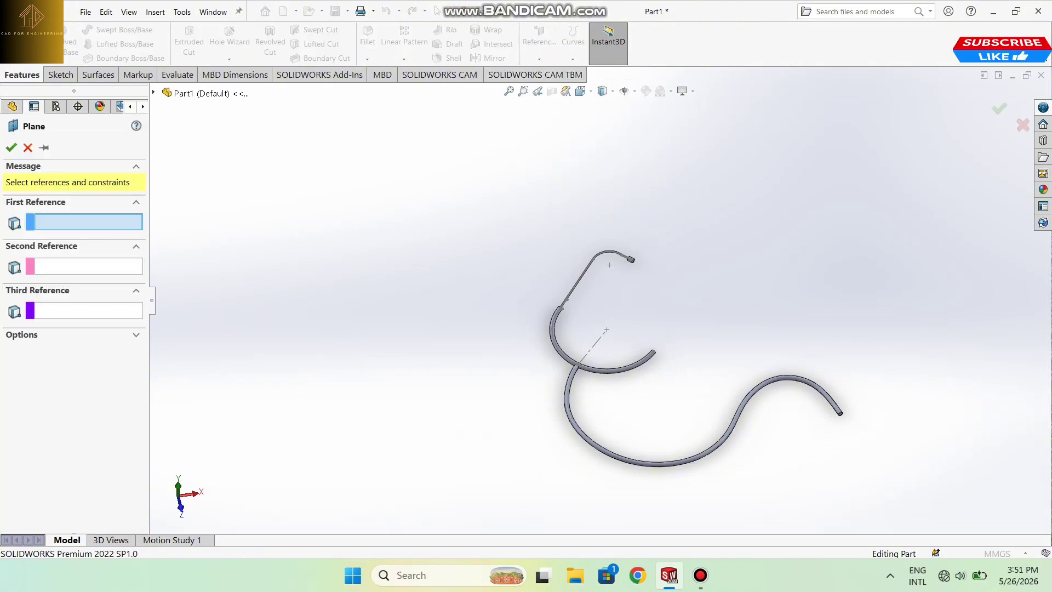
pyautogui.click(154, 93)
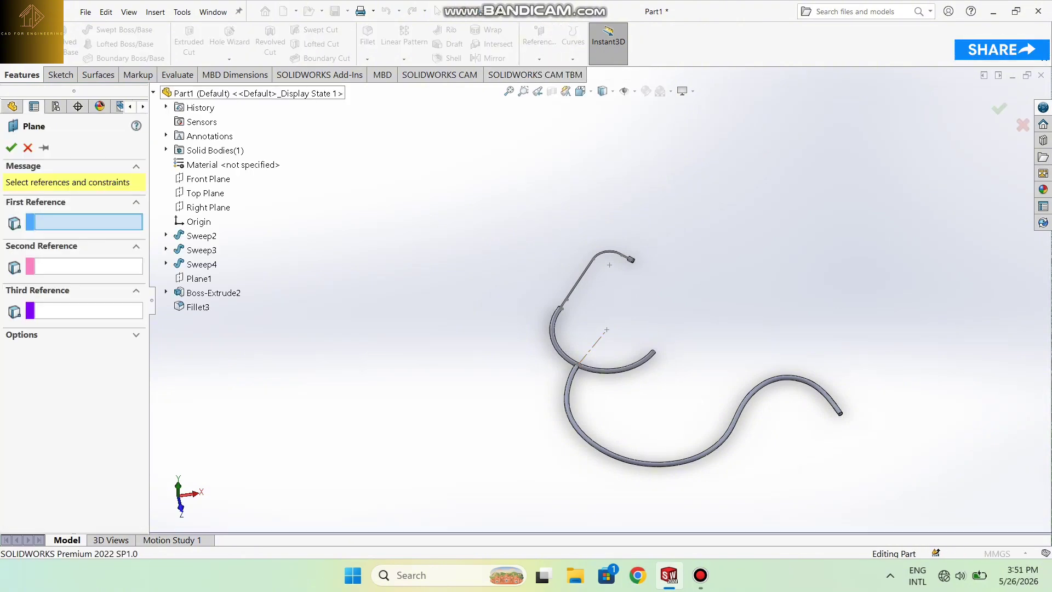
pyautogui.click(204, 193)
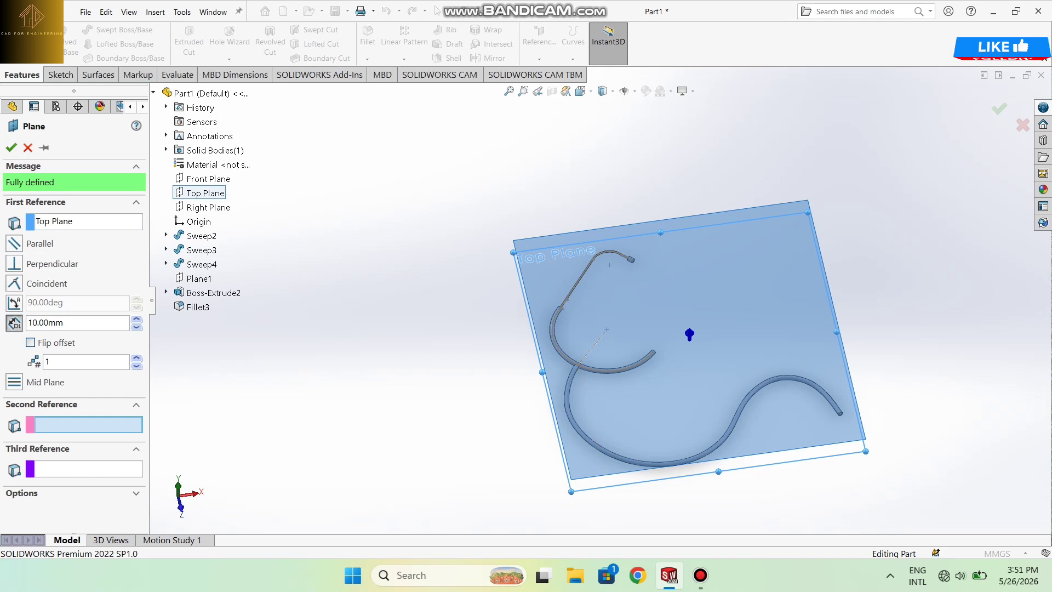
pyautogui.doubleClick(45, 323)
pyautogui.write('0')
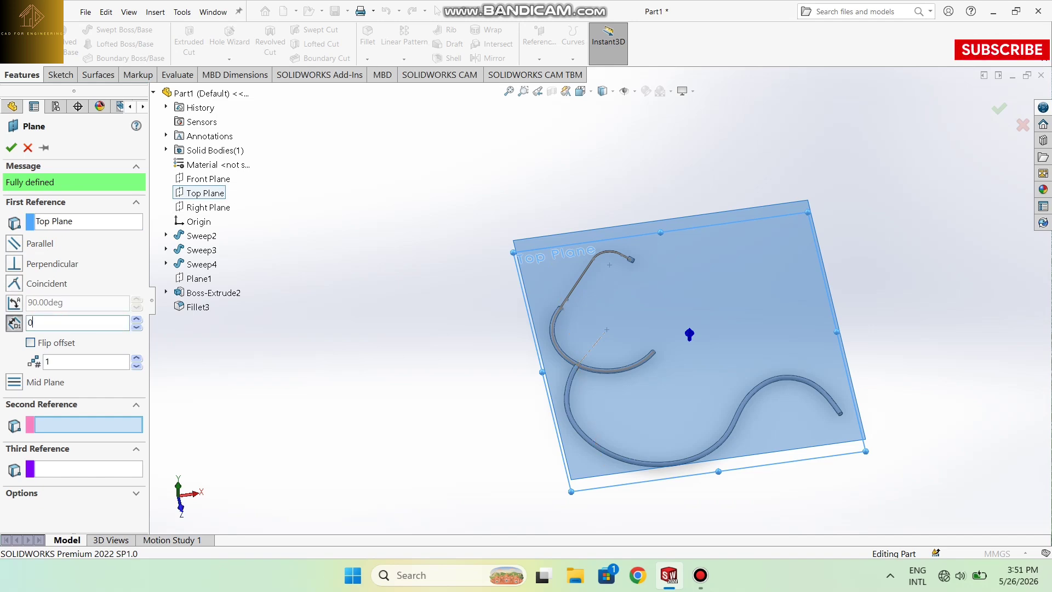
pyautogui.press('Return')
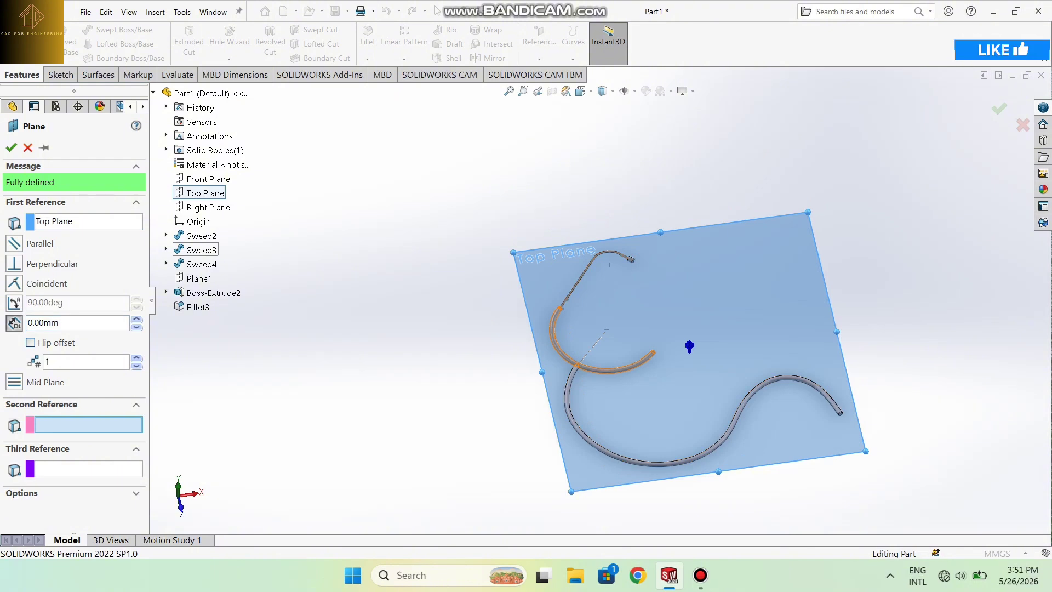
# Try the centreline in Sweep3's Sketch12 as the reference plane's second reference
pyautogui.click(166, 250)
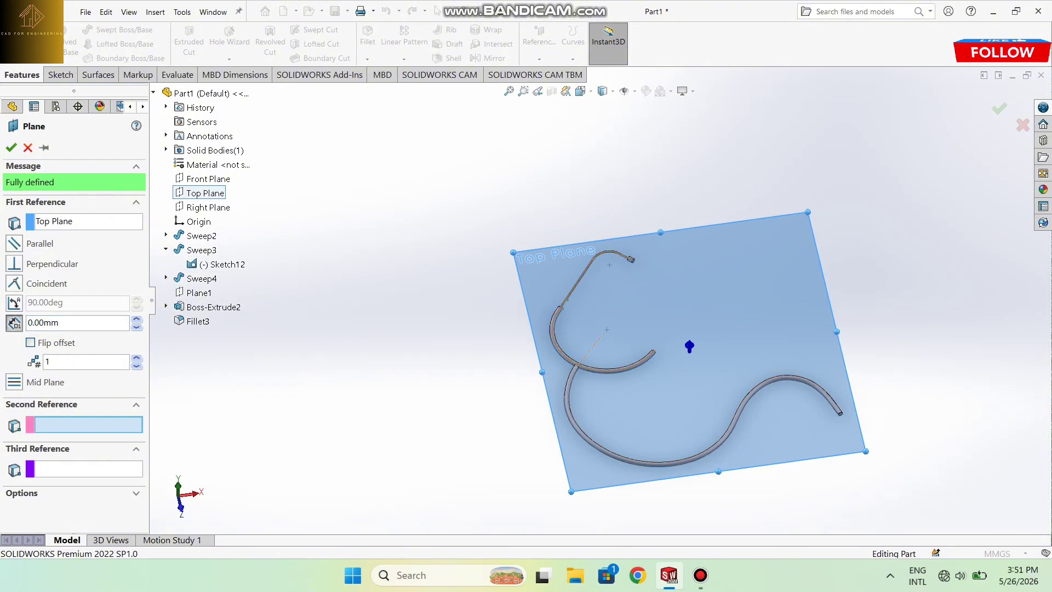
pyautogui.click(592, 347)
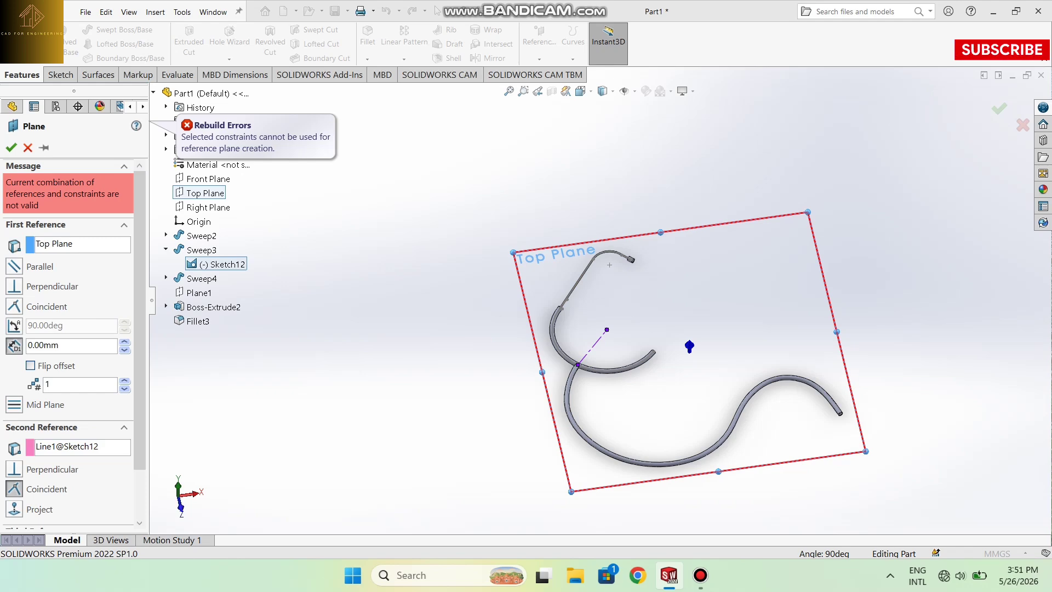
pyautogui.hotkey('ctrl', 'z')
pyautogui.hotkey('ctrl', 'y')
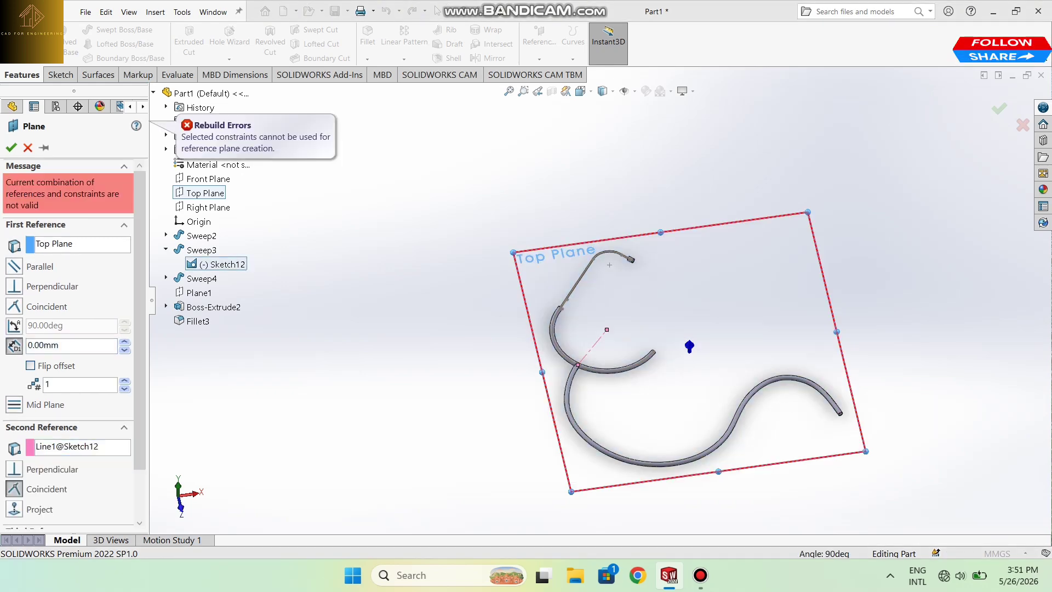
# Remove both the Top Plane and the sketch centreline from the plane's references
pyautogui.moveTo(416, 372); pyautogui.dragTo(502, 357, button='middle')
pyautogui.scroll(-4, 502, 356)
pyautogui.scroll(3, 639, 254)
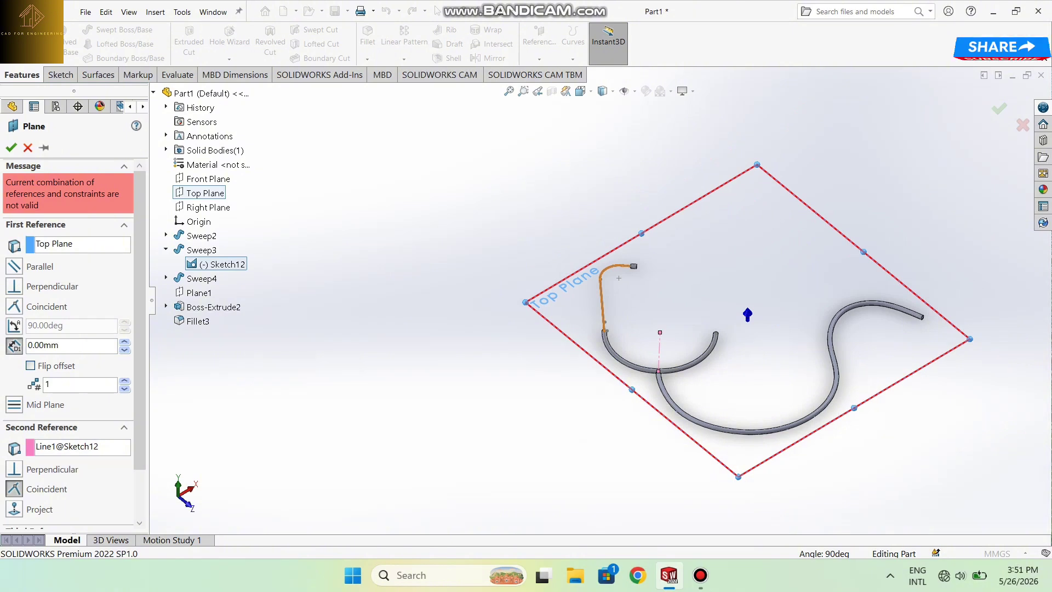
pyautogui.rightClick(83, 245)
pyautogui.click(103, 254)
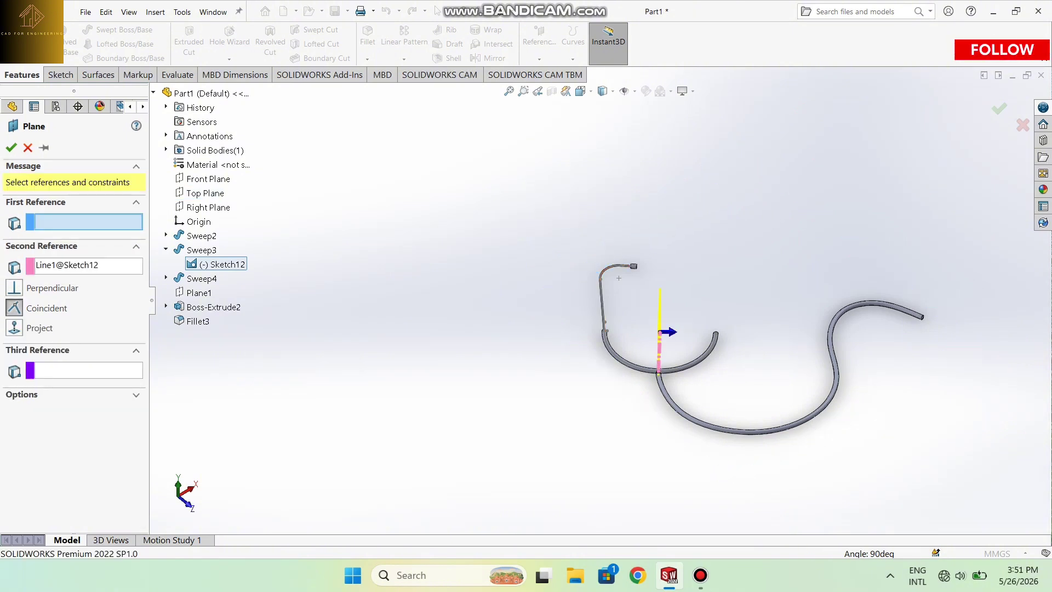
pyautogui.rightClick(82, 266)
pyautogui.click(103, 276)
# Cancel the unfinished reference plane
pyautogui.scroll(-3, 604, 330)
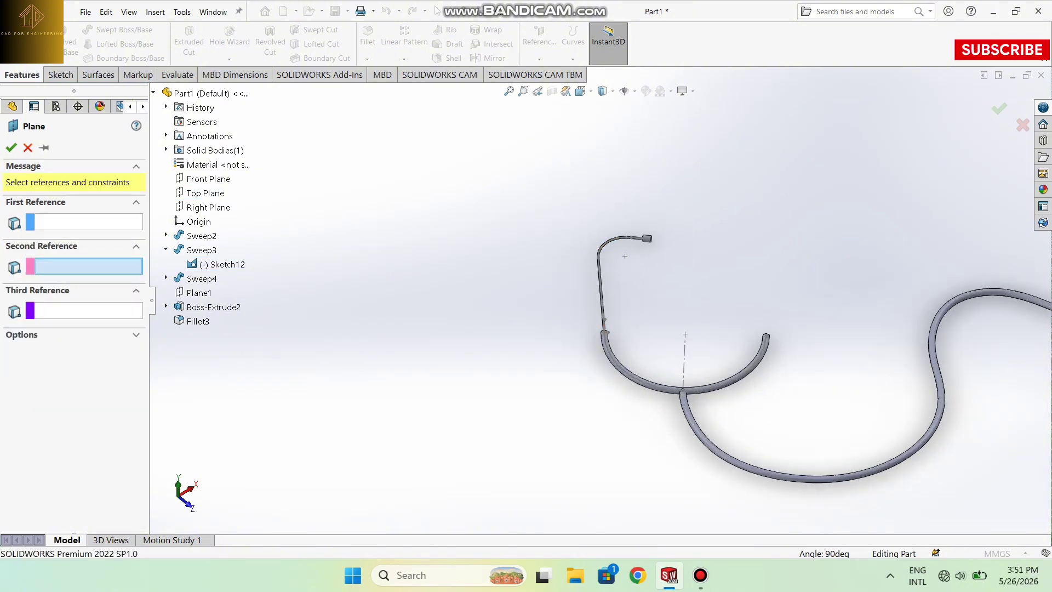
pyautogui.moveTo(795, 186); pyautogui.dragTo(750, 265, button='middle')
pyautogui.scroll(-2, 750, 265)
pyautogui.scroll(3, 602, 297)
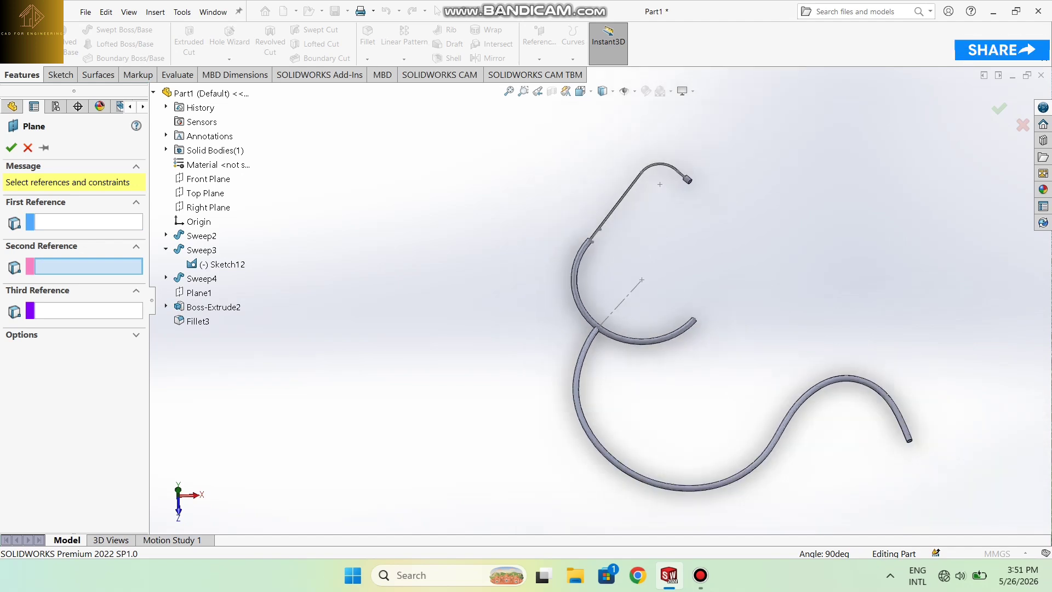
pyautogui.scroll(3, 603, 298)
pyautogui.moveTo(602, 298); pyautogui.dragTo(711, 269, button='middle')
pyautogui.scroll(-3, 711, 269)
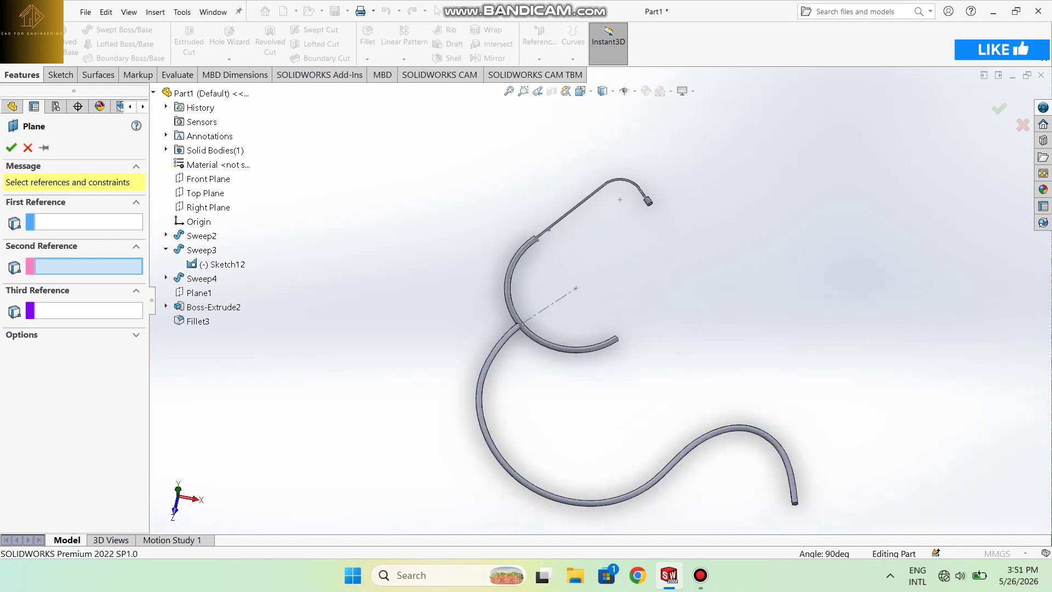
pyautogui.scroll(-1, 710, 261)
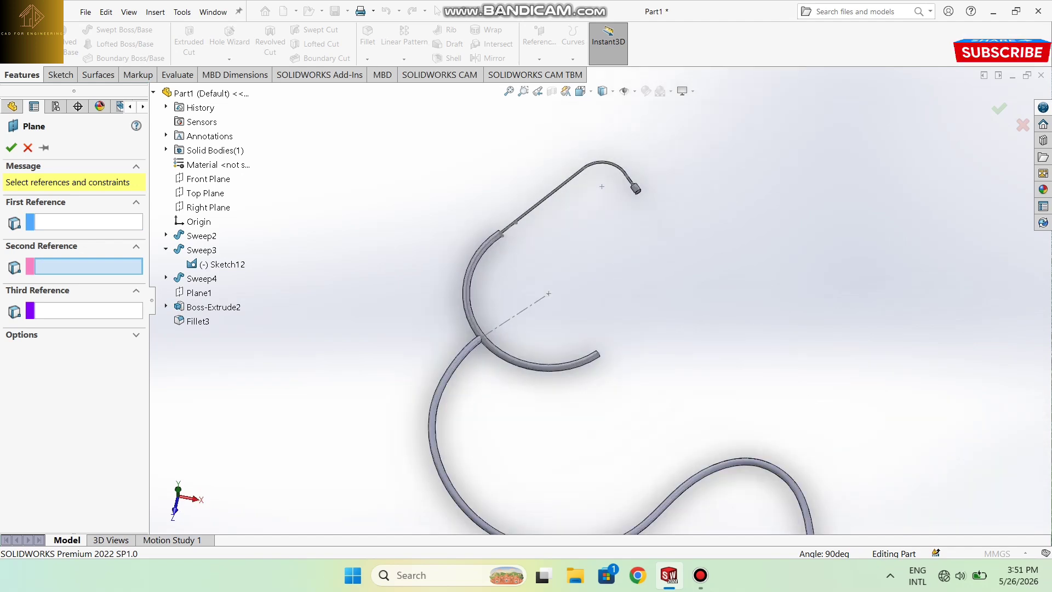
pyautogui.press('Escape')
# Start a new sketch on the Top Plane
pyautogui.scroll(-2, 553, 320)
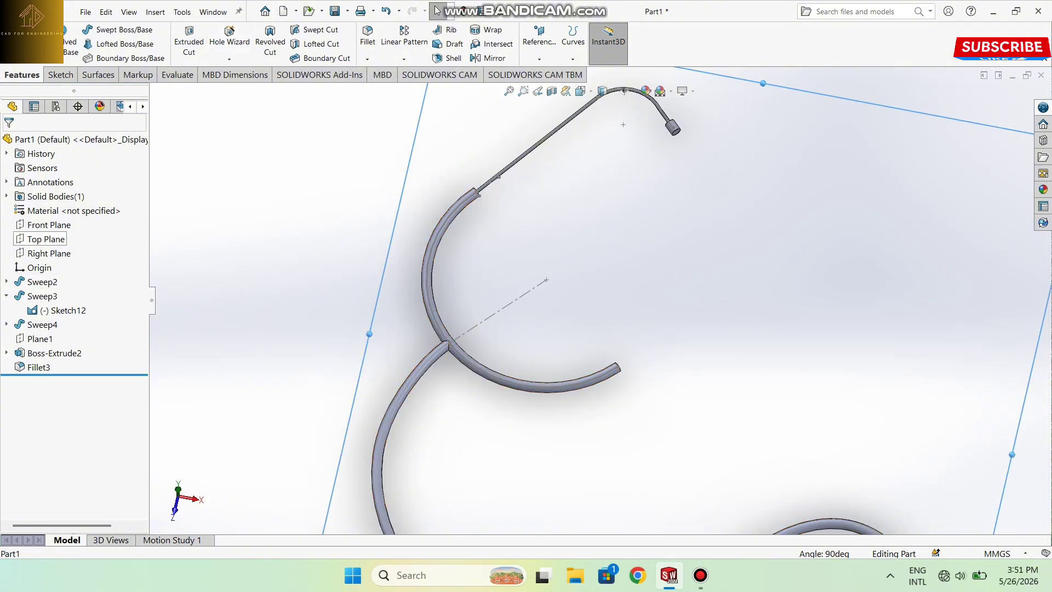
pyautogui.rightClick(46, 239)
pyautogui.click(66, 219)
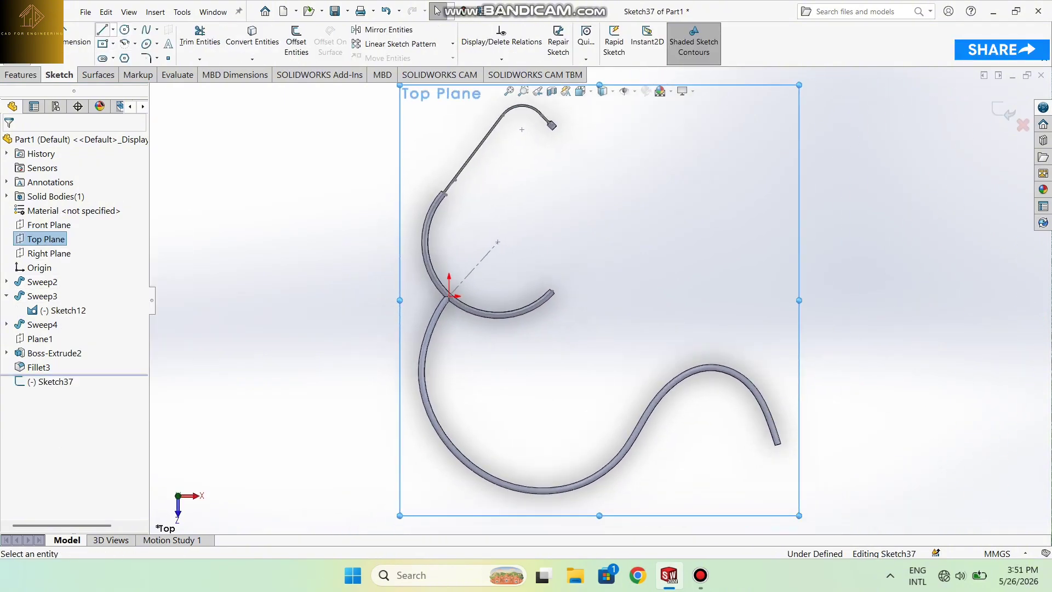
# Draw a line about 36 mm long from the origin along the existing centreline between the two tube branches
pyautogui.click(113, 29)
pyautogui.click(123, 44)
pyautogui.scroll(-5, 477, 295)
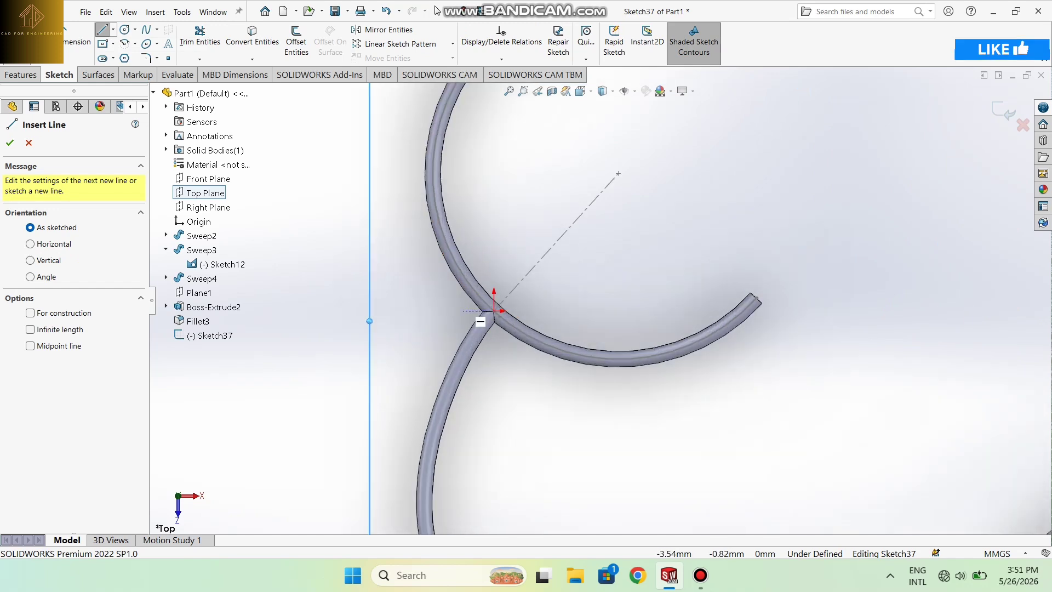
pyautogui.click(496, 310)
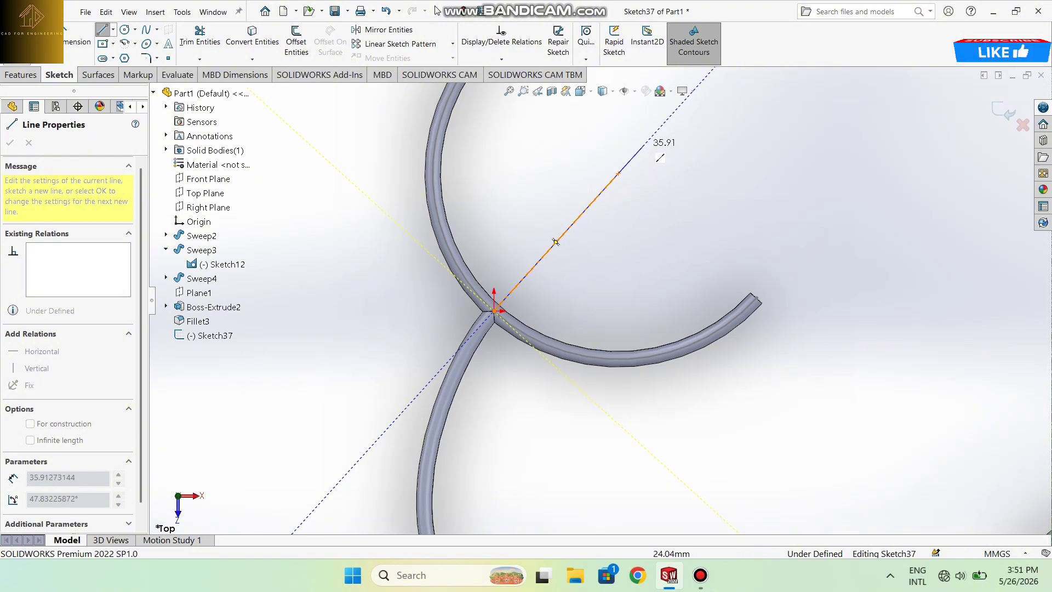
pyautogui.click(644, 146)
pyautogui.press('Escape')
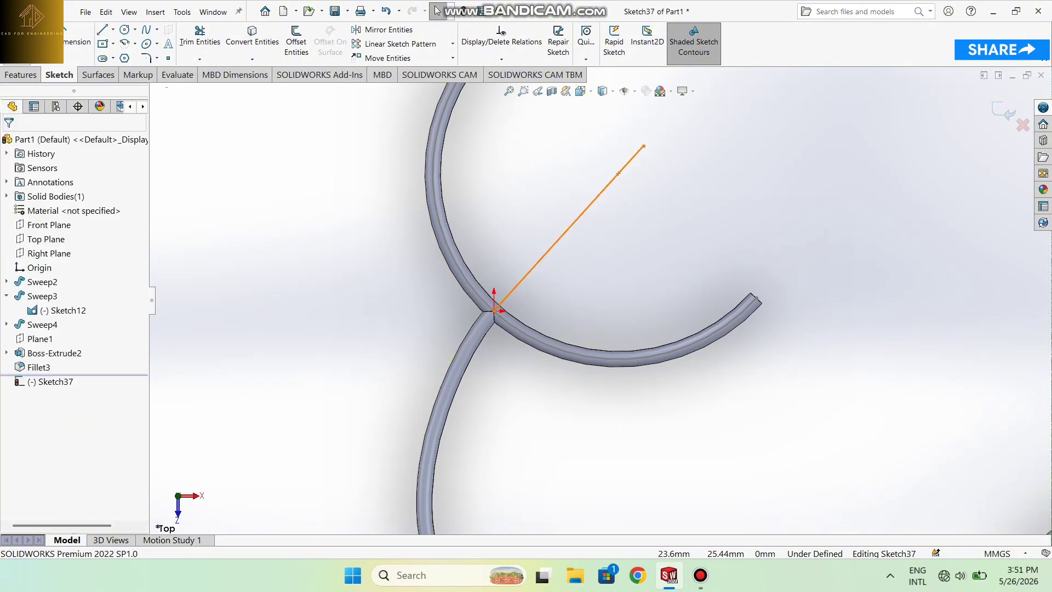
# Convert the new diagonal line to construction geometry and close the sketch
pyautogui.rightClick(639, 152)
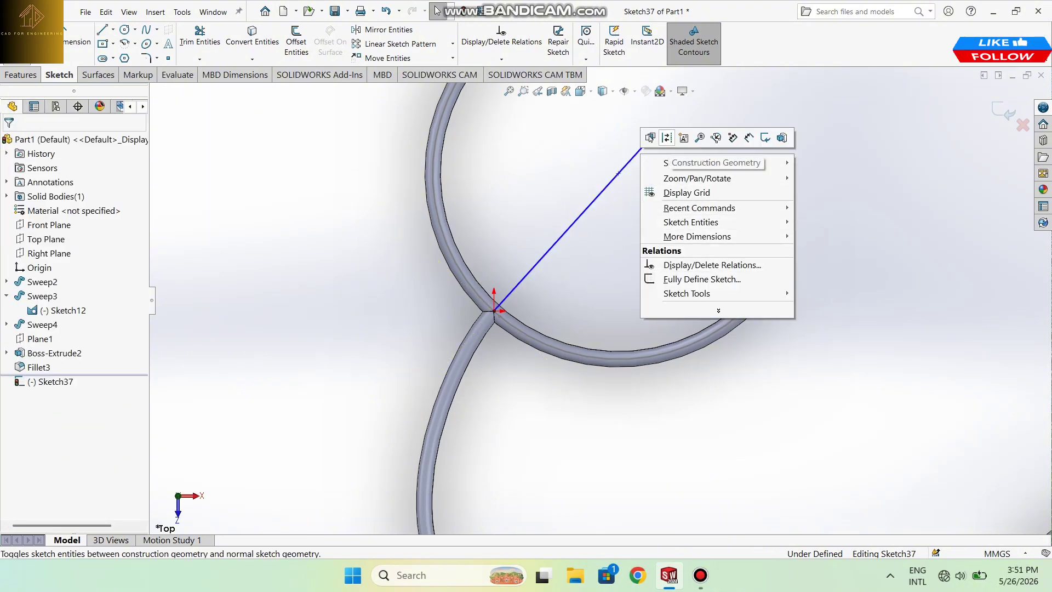
pyautogui.click(667, 137)
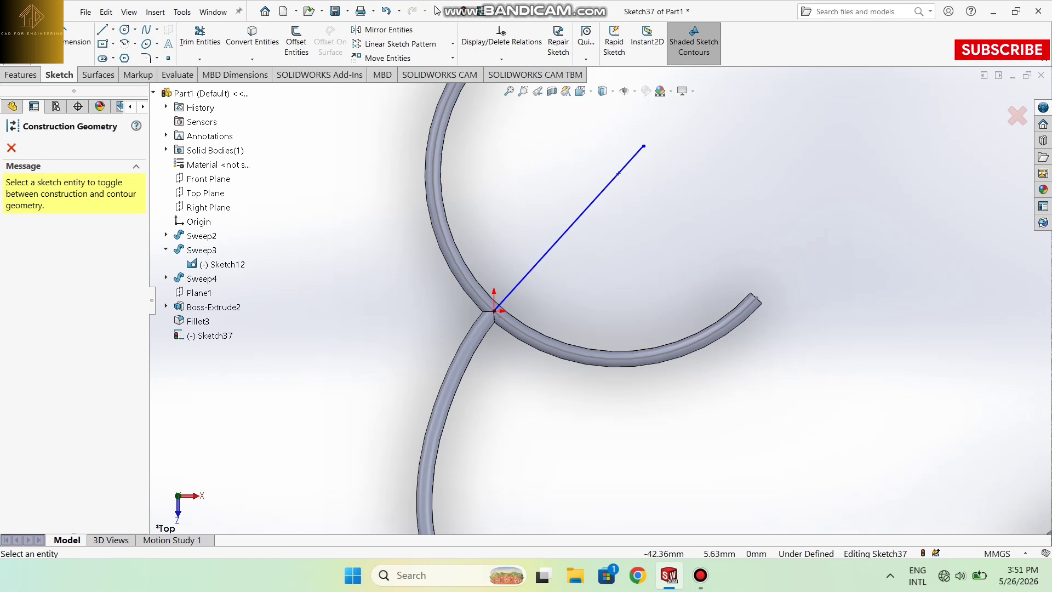
pyautogui.press('Escape')
pyautogui.rightClick(634, 156)
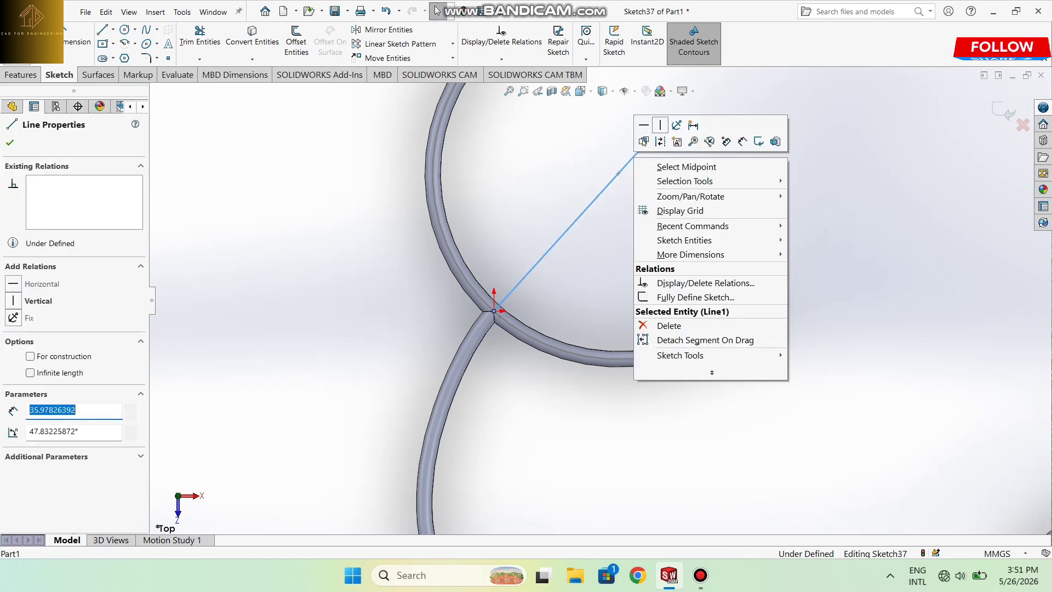
pyautogui.click(661, 141)
pyautogui.scroll(3, 606, 308)
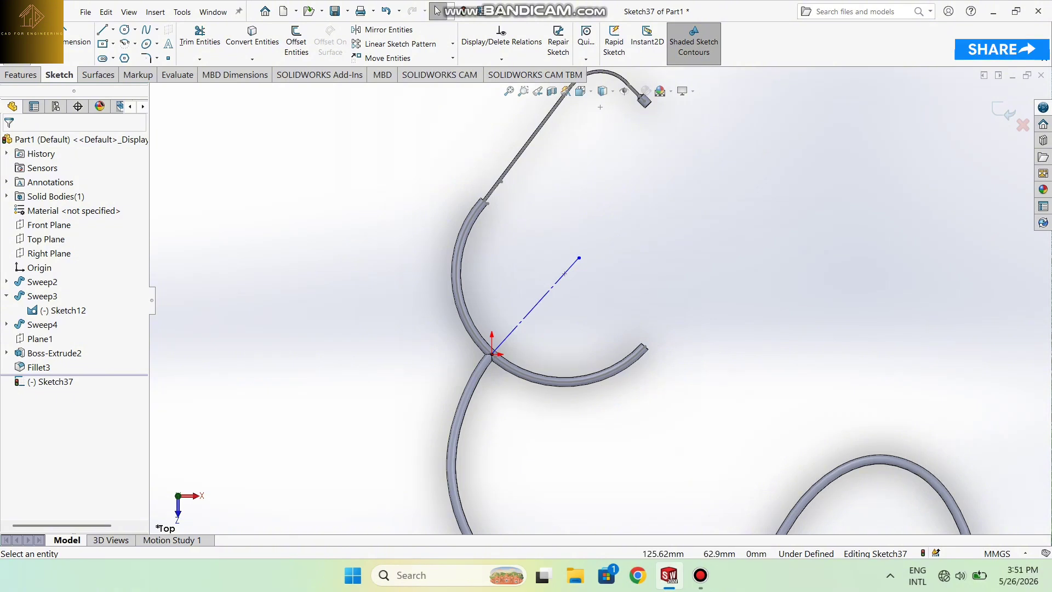
pyautogui.click(1002, 110)
# Create a reference plane perpendicular to the Top Plane and coincident with Sketch37's construction line
pyautogui.click(538, 41)
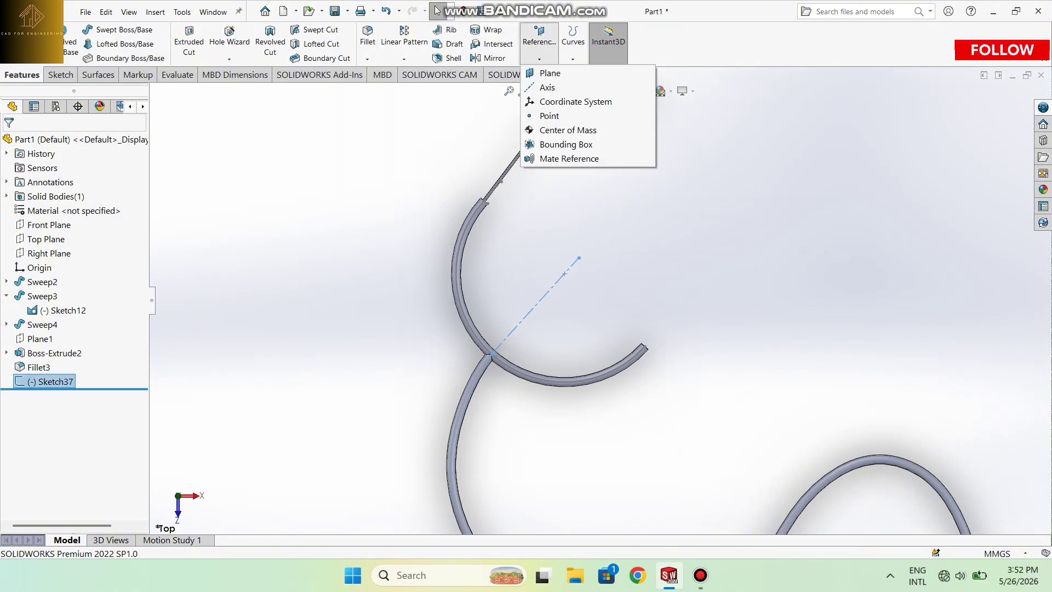
pyautogui.click(549, 73)
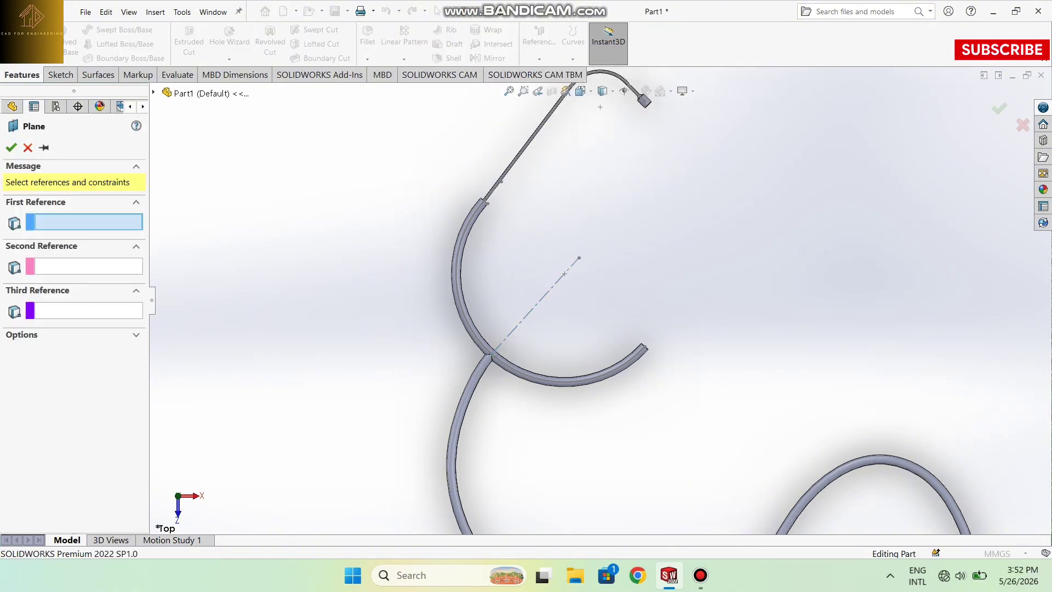
pyautogui.click(154, 93)
pyautogui.click(206, 193)
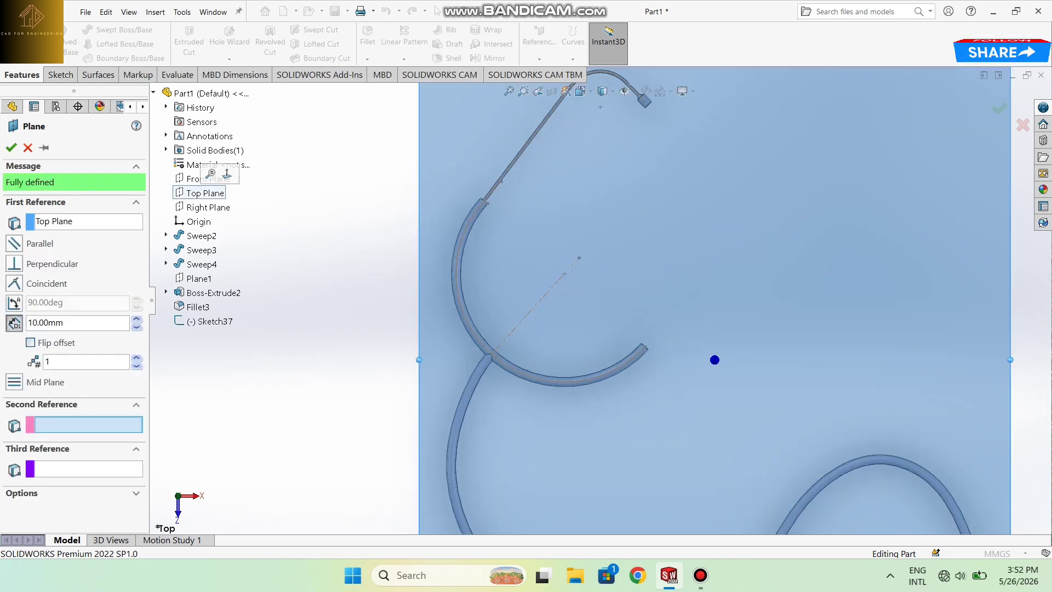
pyautogui.moveTo(494, 357)
pyautogui.mouseDown(button='middle')
pyautogui.moveTo(498, 323)
pyautogui.moveTo(499, 346)
pyautogui.mouseUp(button='middle')
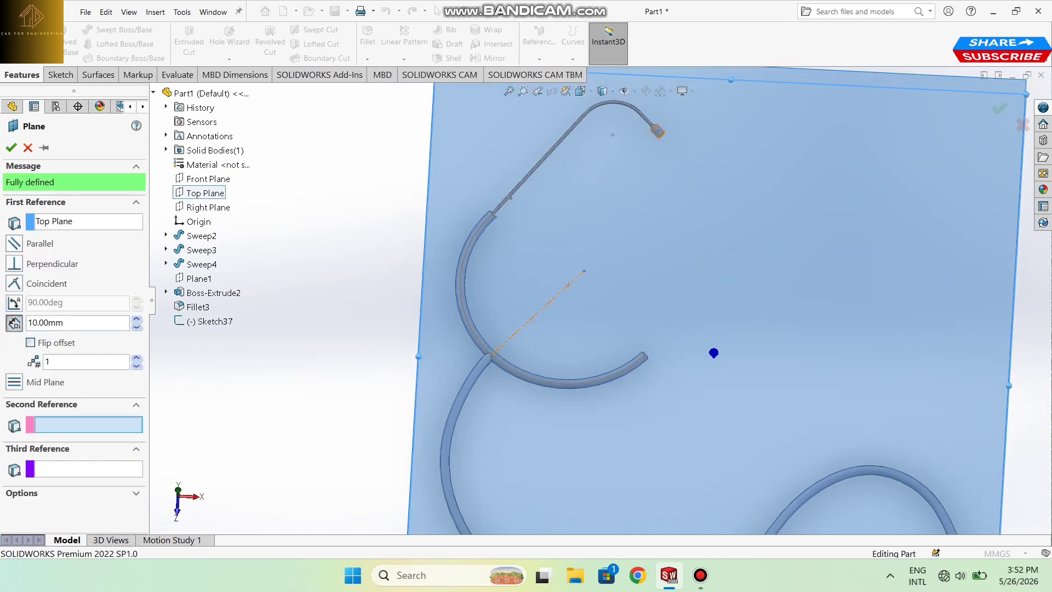
pyautogui.click(527, 322)
pyautogui.scroll(-2, 579, 270)
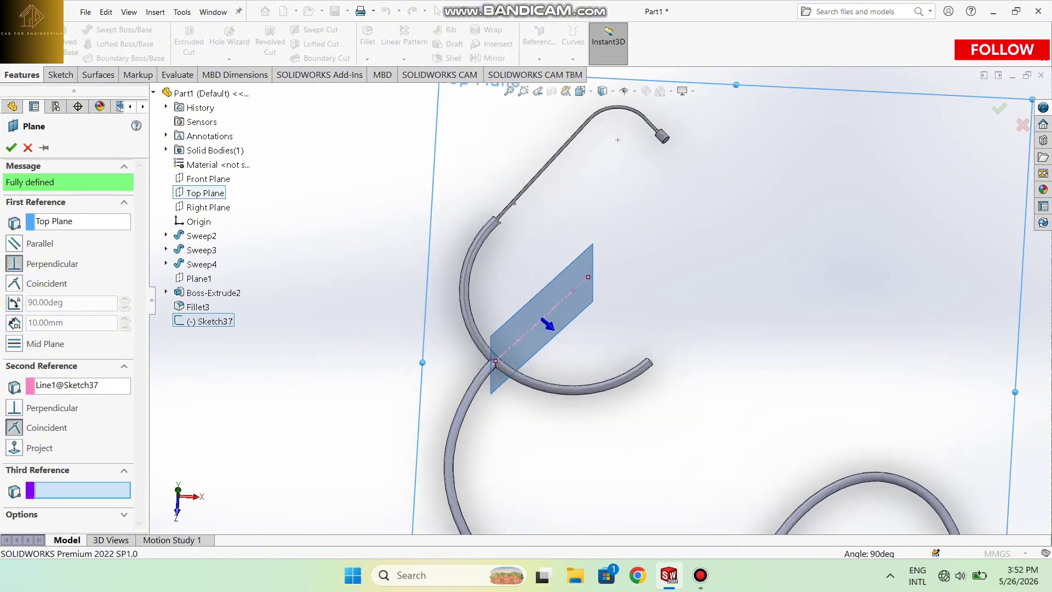
pyautogui.press('Return')
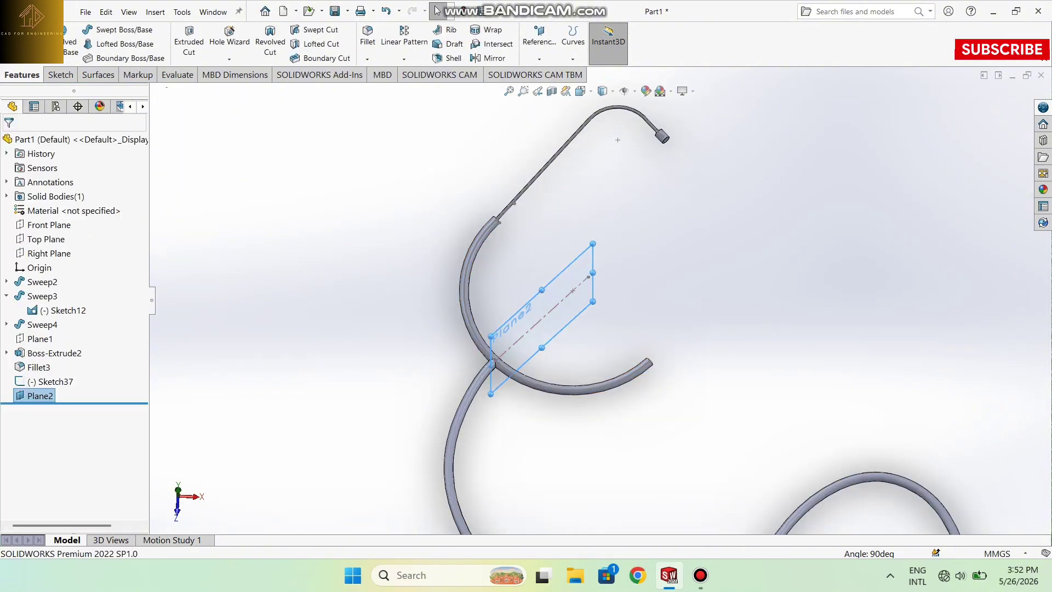
# Mirror the ear tube features Boss-Extrude2, Sweep4 and Fillet3 about Plane2
pyautogui.scroll(2, 519, 329)
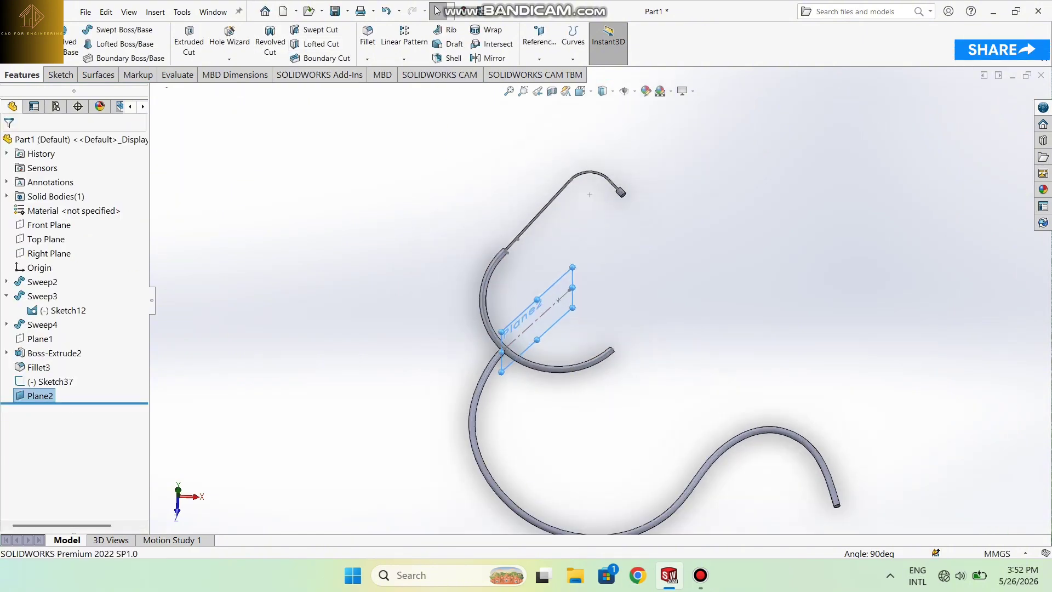
pyautogui.click(489, 58)
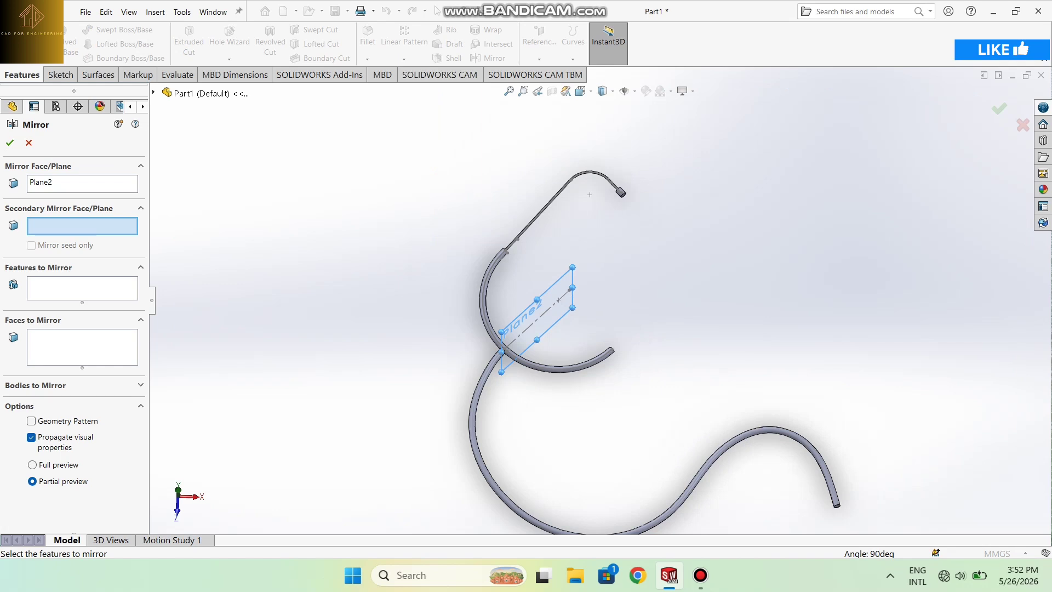
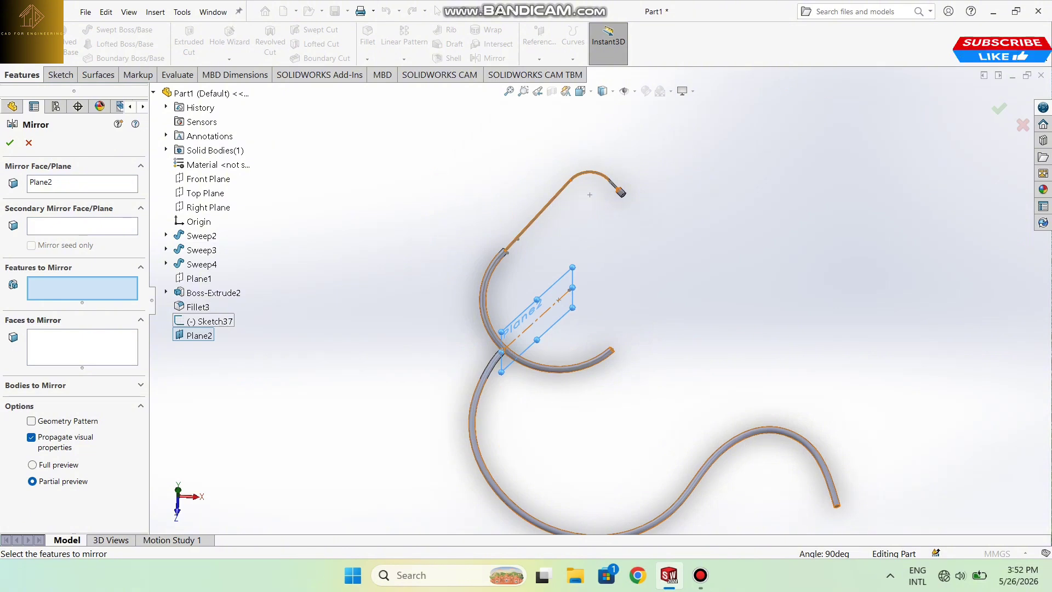
pyautogui.click(213, 293)
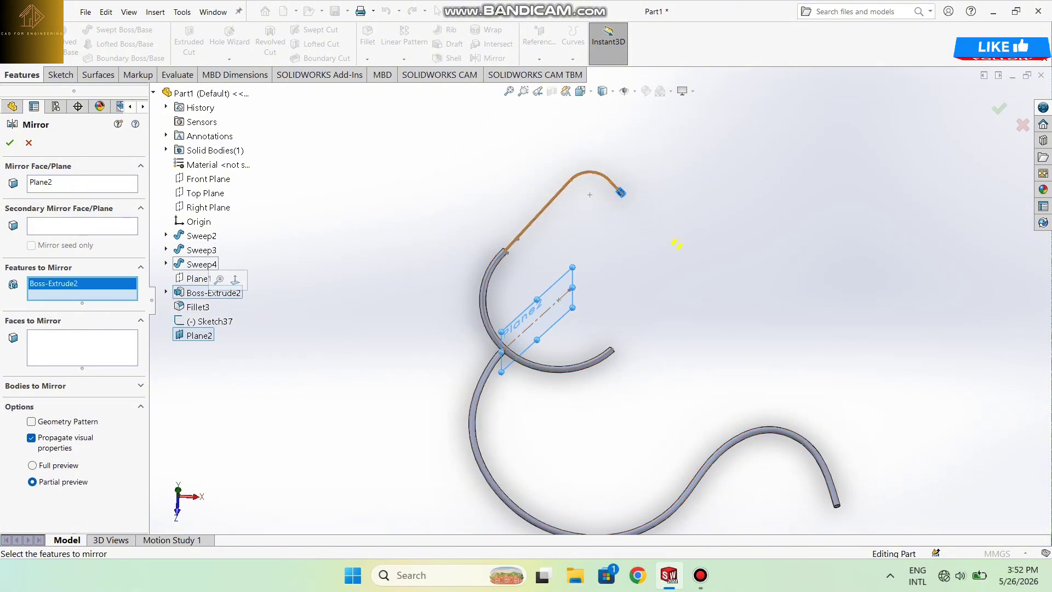
pyautogui.click(197, 264)
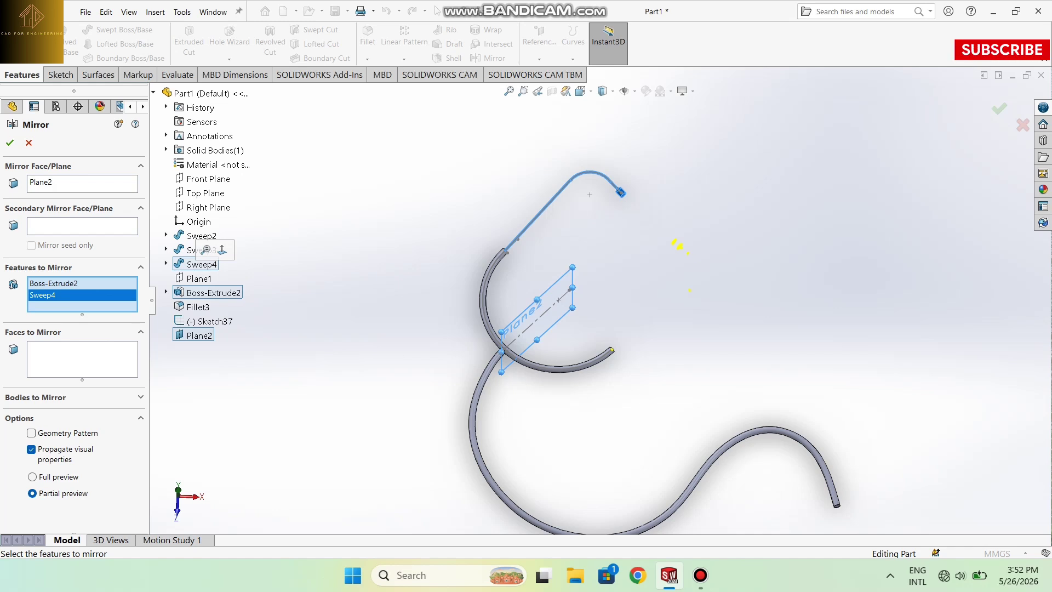
pyautogui.click(198, 307)
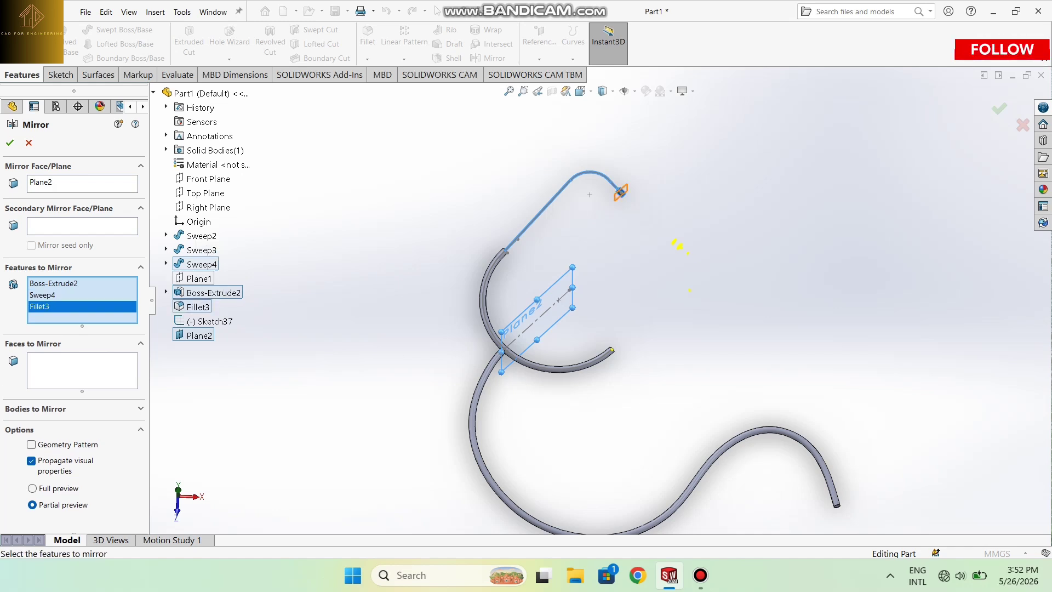
pyautogui.click(10, 142)
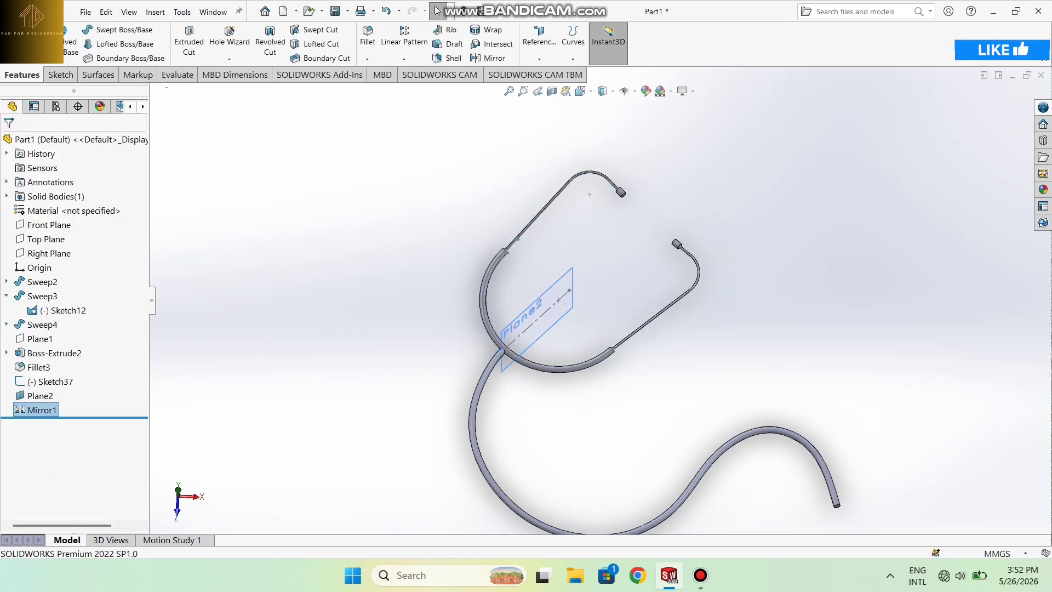
# Hide Plane2 and the two sketches containing the diagonal centrelines
pyautogui.rightClick(40, 396)
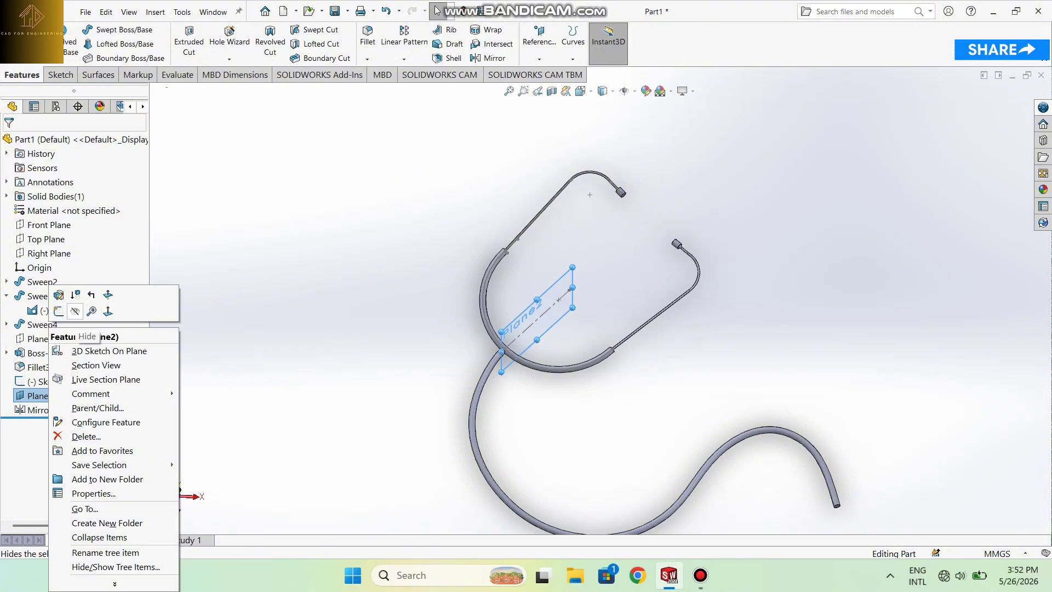
pyautogui.click(75, 311)
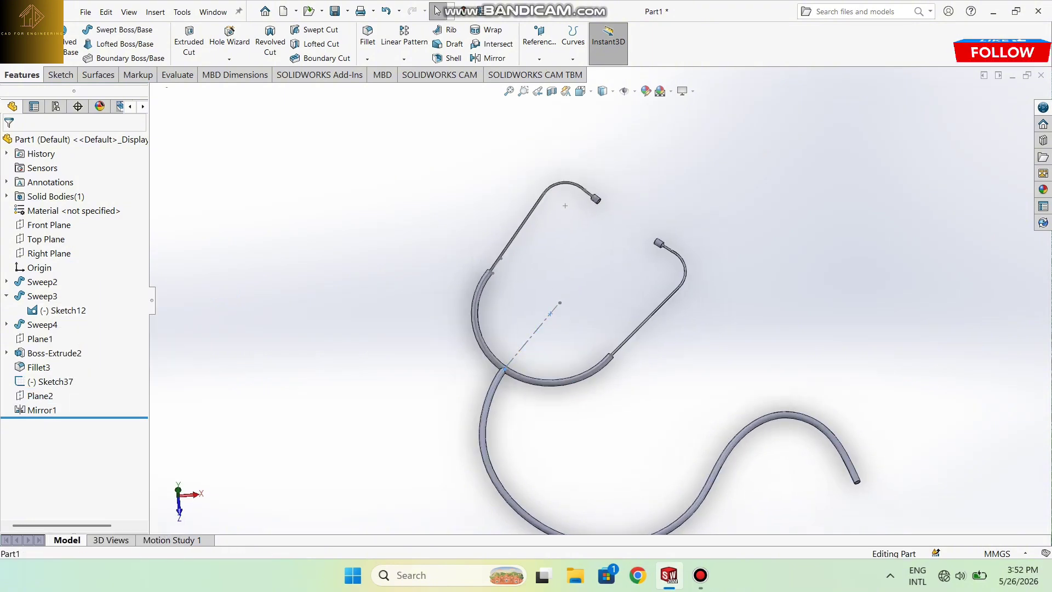
pyautogui.rightClick(530, 338)
pyautogui.click(556, 322)
pyautogui.rightClick(551, 312)
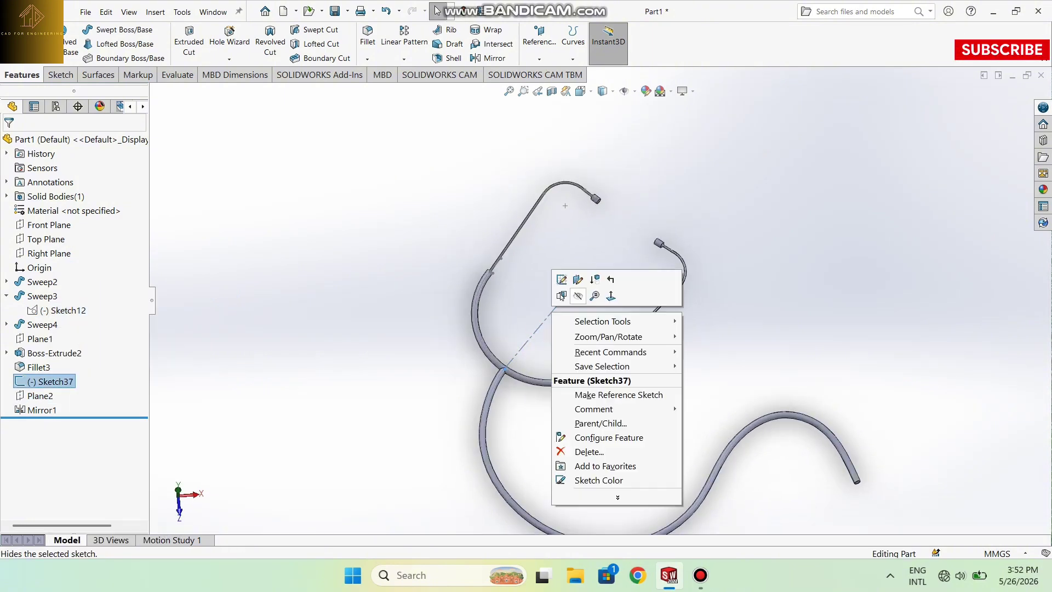
pyautogui.click(579, 296)
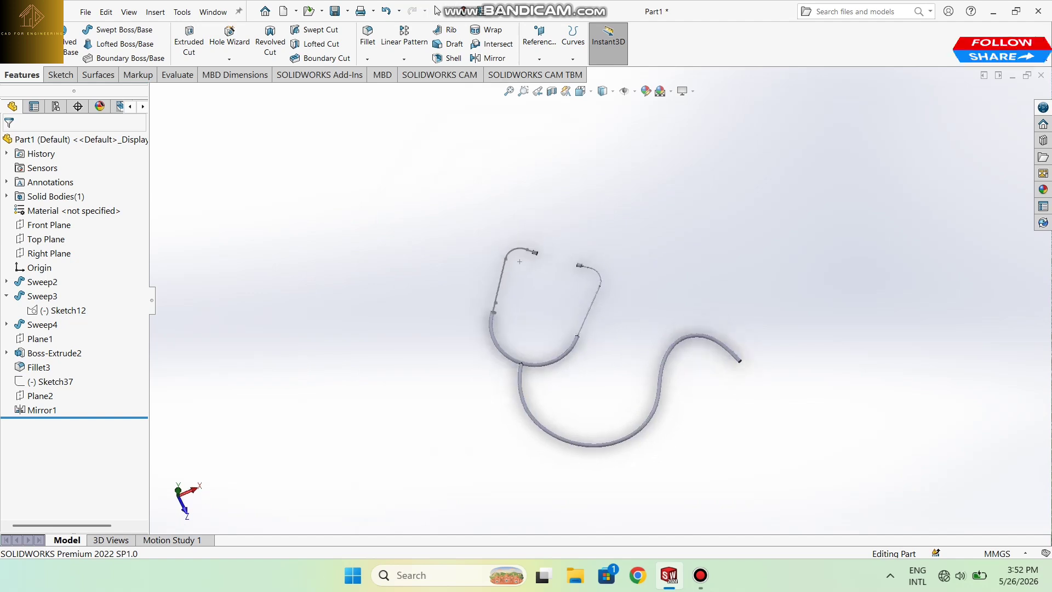
# Hide the leftover sketch point inside the first ear tube's bend
pyautogui.moveTo(540, 313); pyautogui.dragTo(540, 293, button='middle')
pyautogui.scroll(-6, 540, 293)
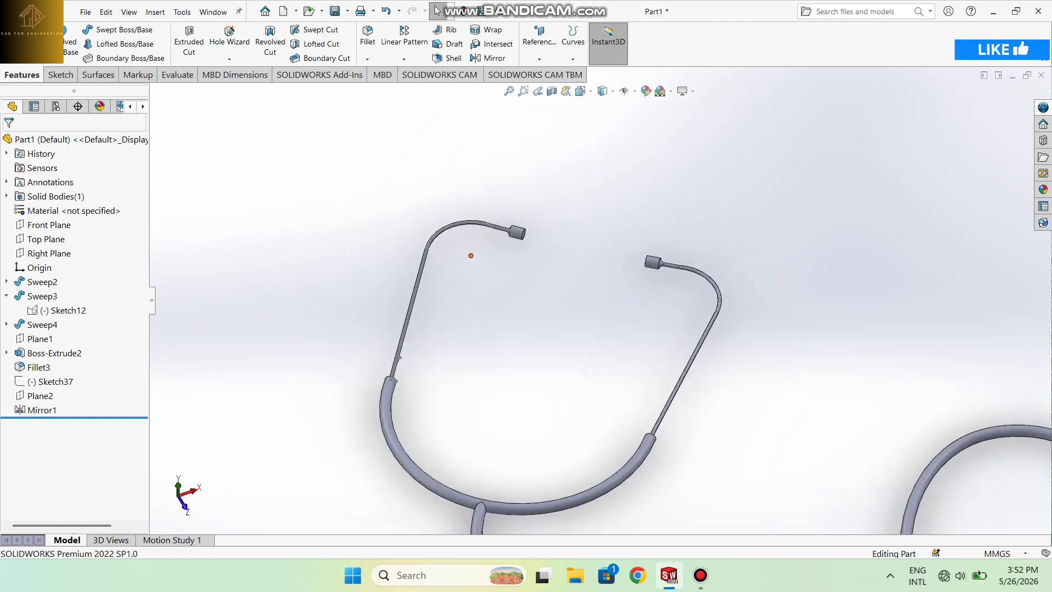
pyautogui.rightClick(471, 256)
pyautogui.scroll(3, 603, 299)
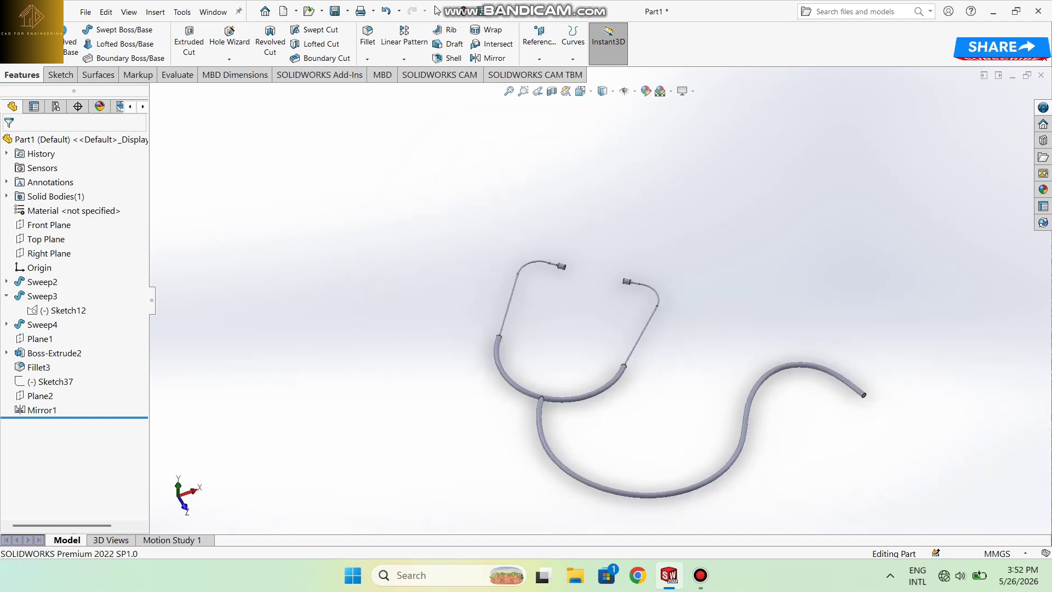
# Inspect the whole stethoscope and the free end of the long main tube
pyautogui.moveTo(603, 307); pyautogui.dragTo(603, 272, button='middle')
pyautogui.press('f')
pyautogui.scroll(4, 603, 274)
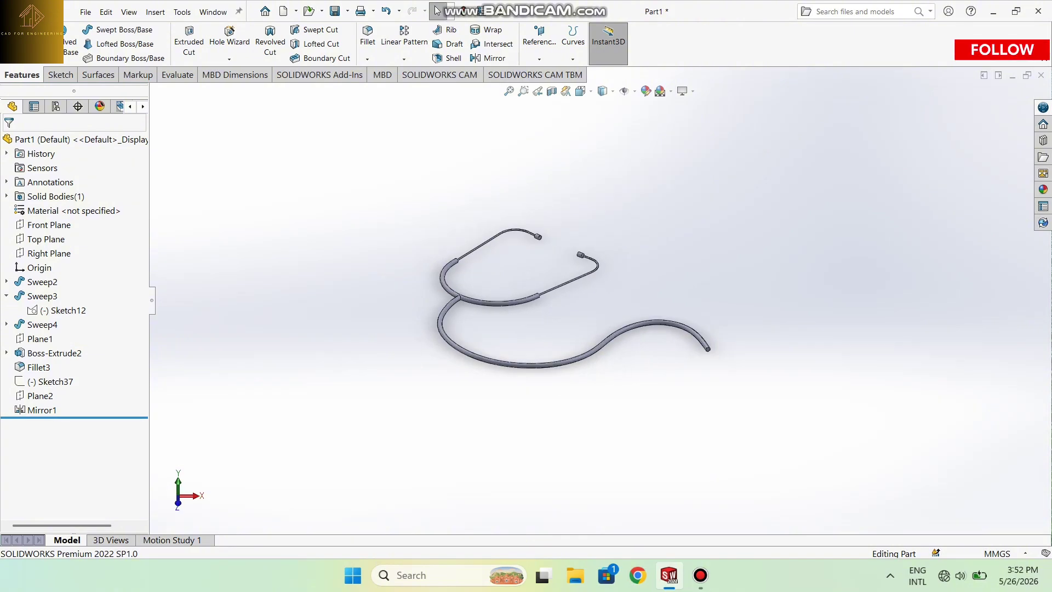
pyautogui.scroll(-5, 717, 368)
pyautogui.moveTo(712, 329); pyautogui.dragTo(820, 328, button='middle')
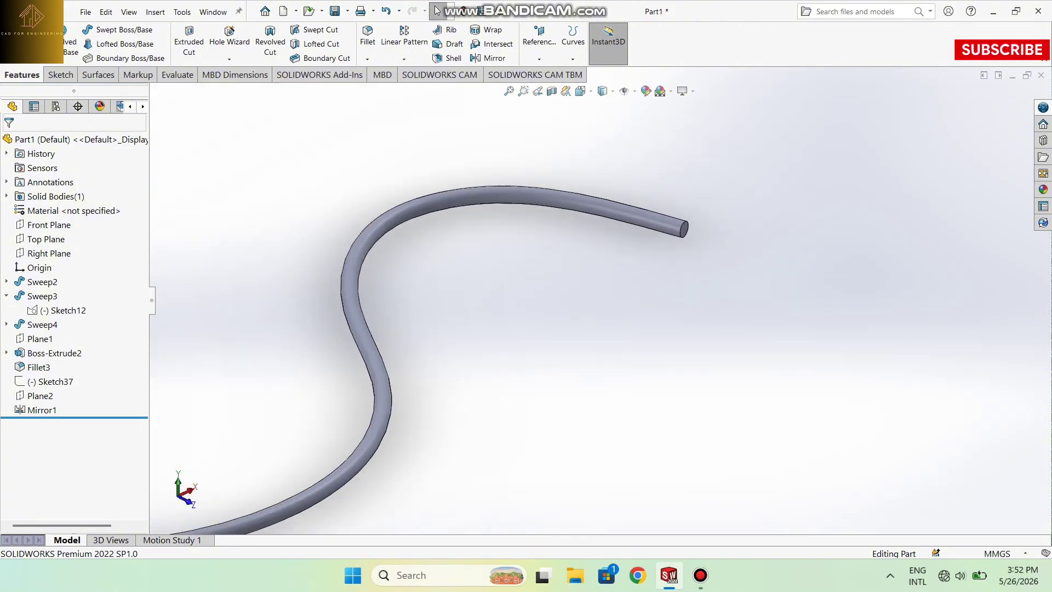
pyautogui.scroll(2, 604, 295)
pyautogui.scroll(-2, 596, 218)
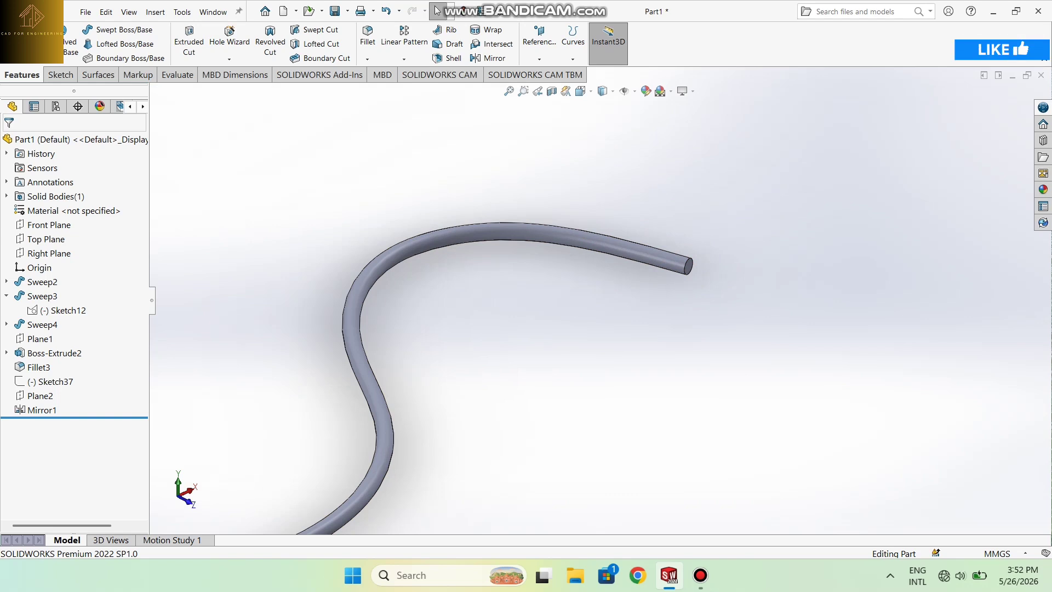
pyautogui.scroll(4, 599, 300)
pyautogui.hotkey('shift', 'z')
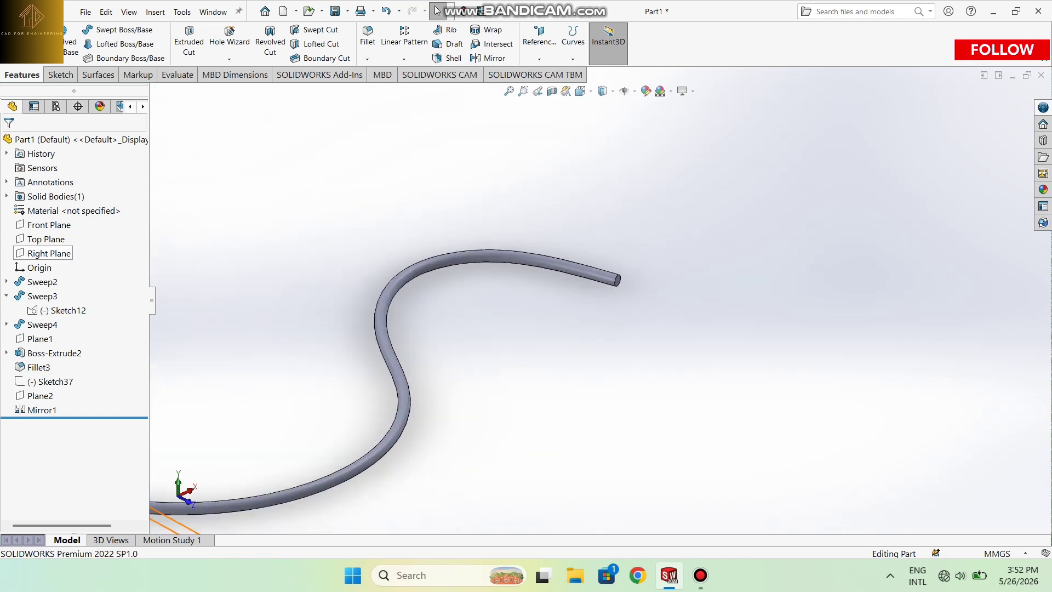
# In a new Top Plane sketch, draw a line about 6 mm long outward from the main tube's free end, perpendicular to its end edge
pyautogui.rightClick(35, 239)
pyautogui.click(45, 223)
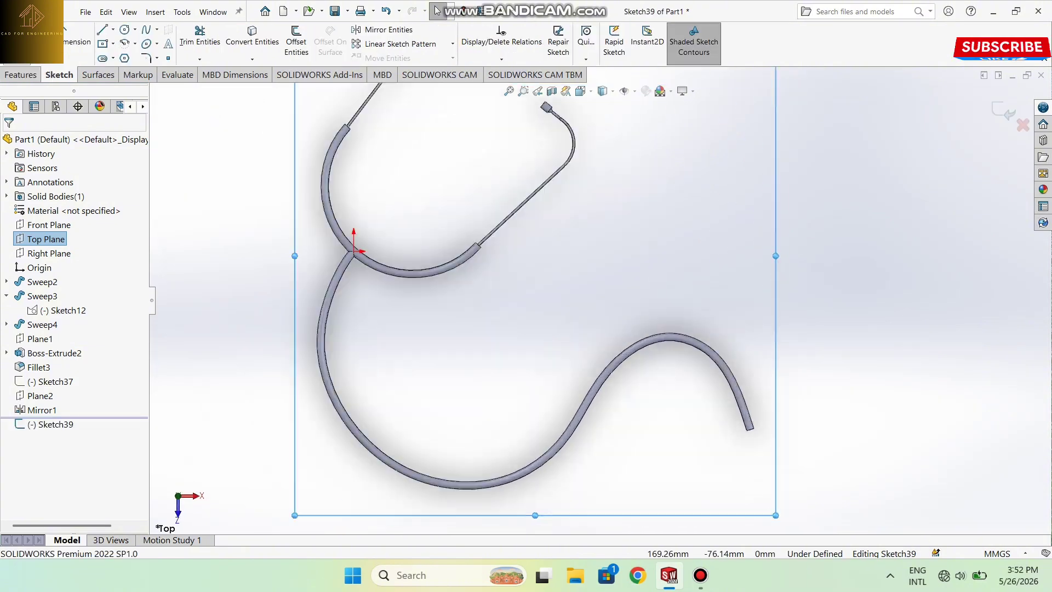
pyautogui.click(113, 29)
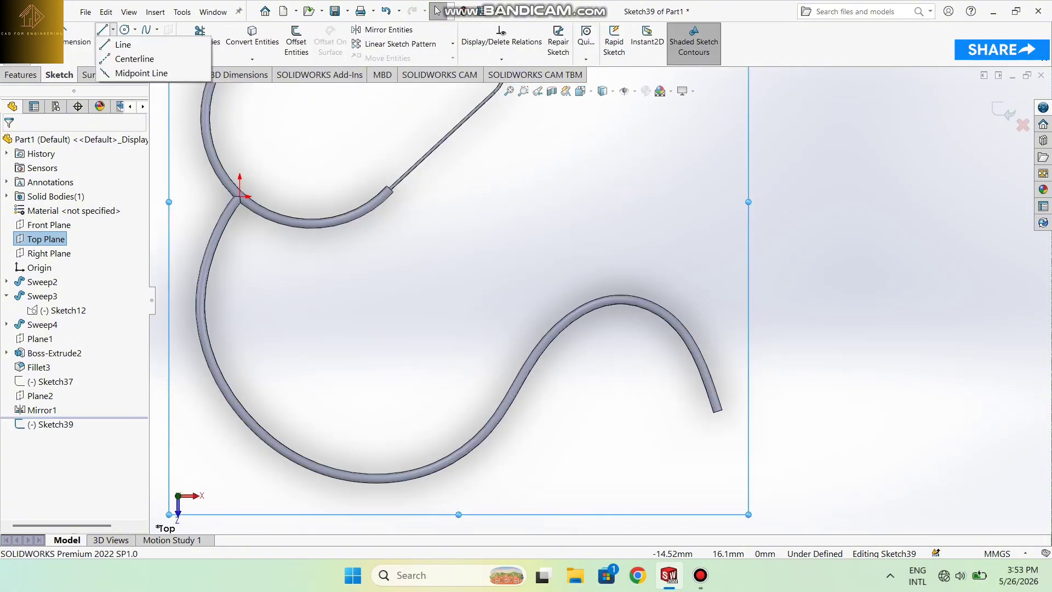
pyautogui.click(121, 45)
pyautogui.scroll(-3, 839, 441)
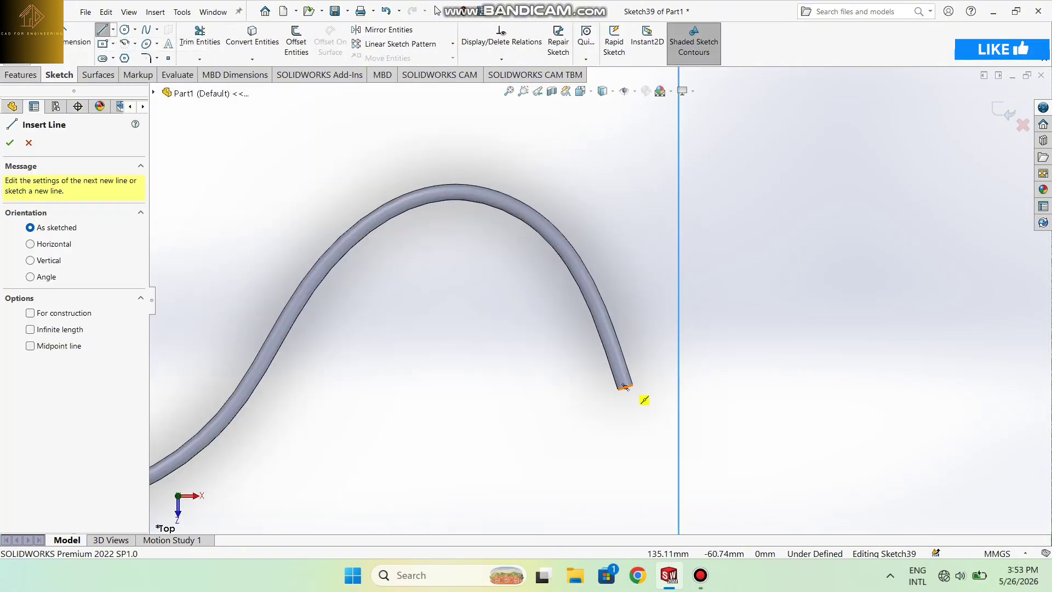
pyautogui.click(625, 387)
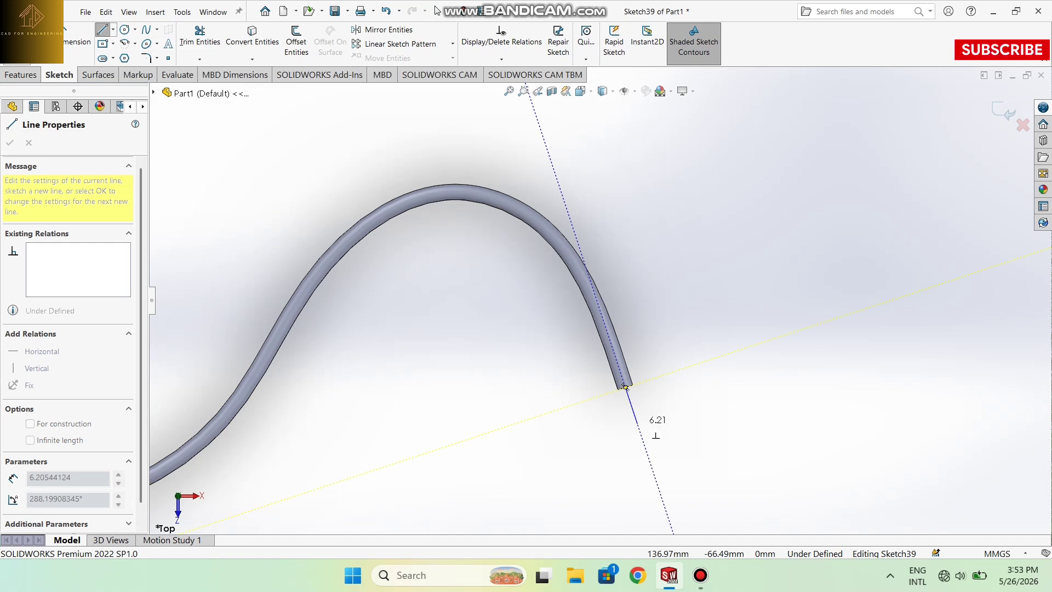
pyautogui.click(638, 424)
pyautogui.press('Escape')
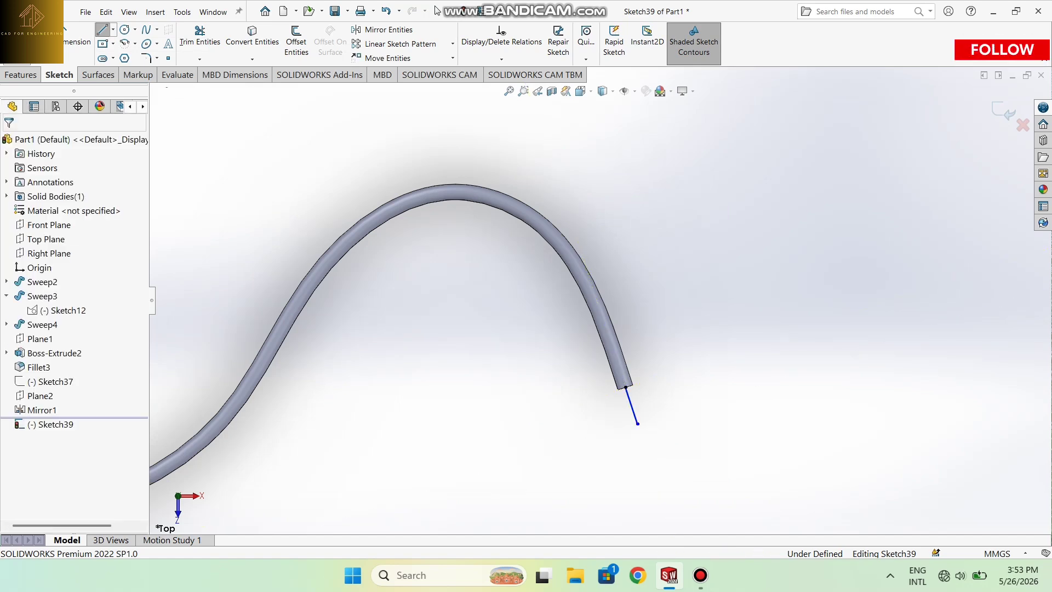
# Draw a 1.25 mm line along the tube's end edge, from the base of the perpendicular line to the outer corner
pyautogui.click(113, 30)
pyautogui.click(124, 44)
pyautogui.scroll(-2, 709, 397)
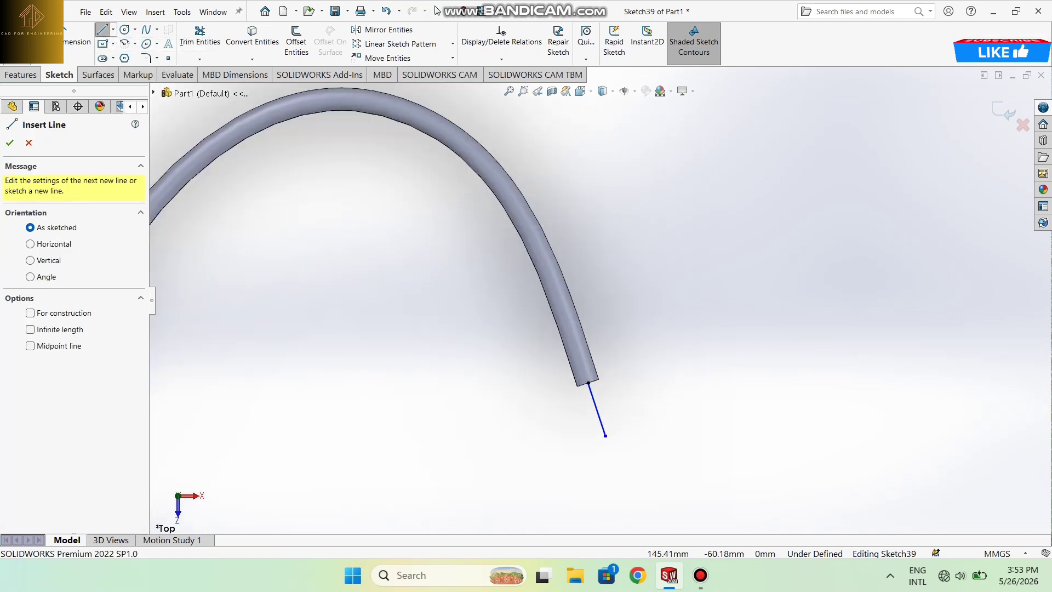
pyautogui.click(606, 394)
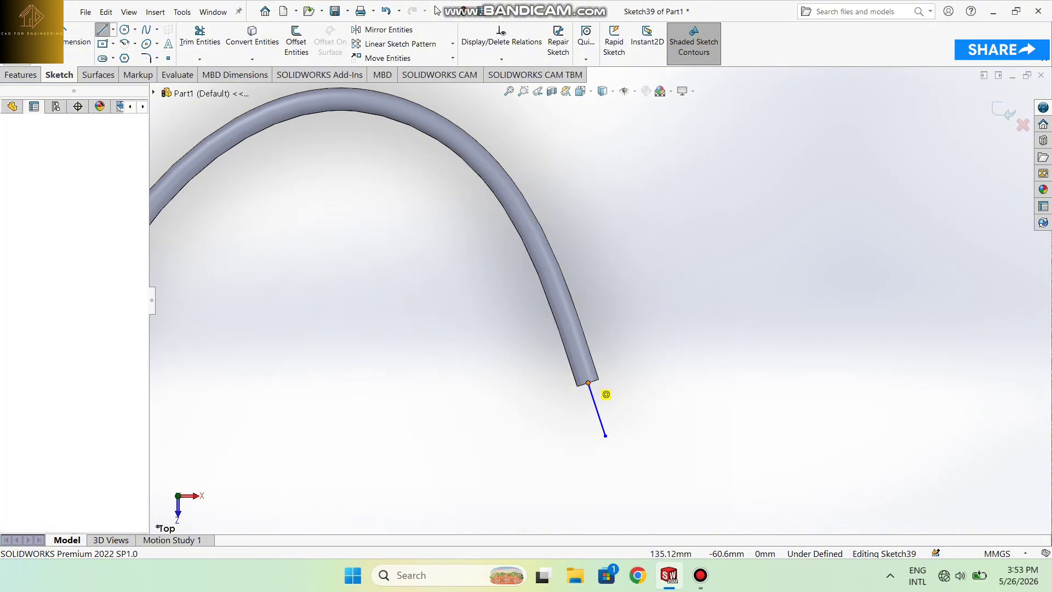
pyautogui.press('Escape')
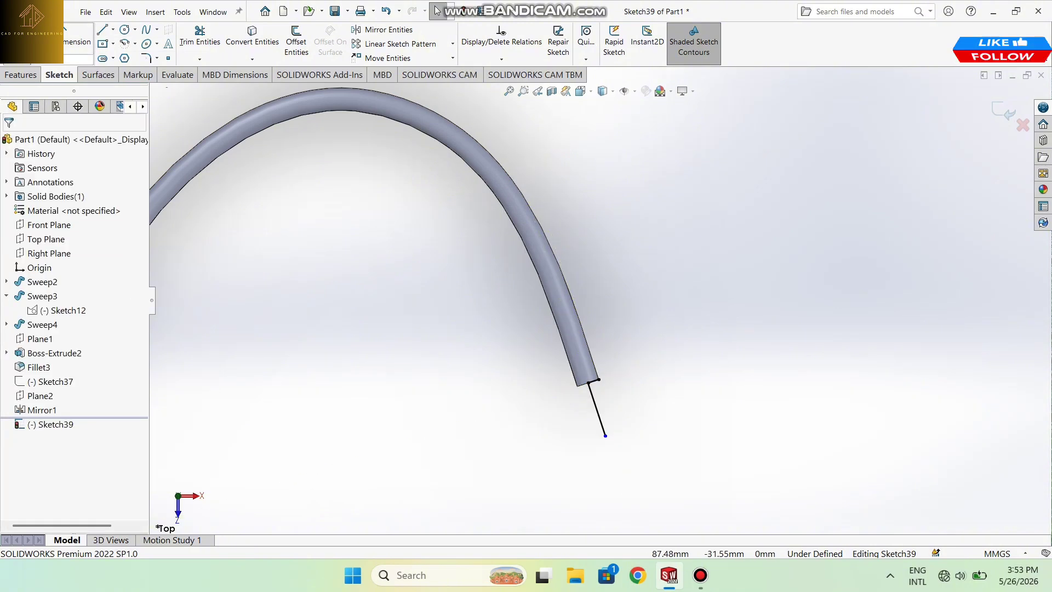
# Add a driven angle dimension between the short end-edge line and the long line extending from the tube
pyautogui.scroll(-2, 645, 392)
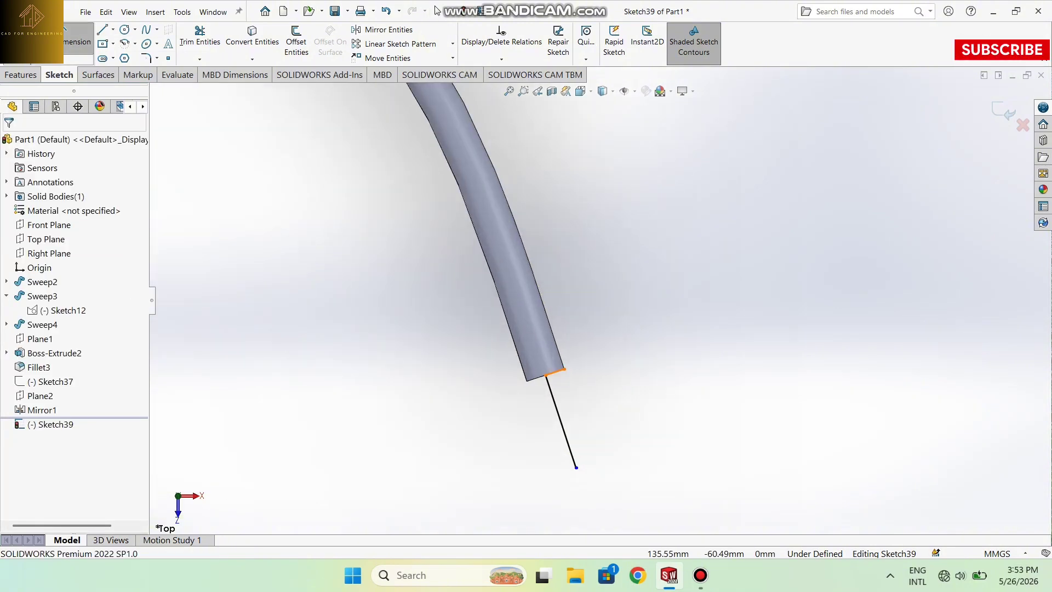
pyautogui.click(555, 373)
pyautogui.click(555, 372)
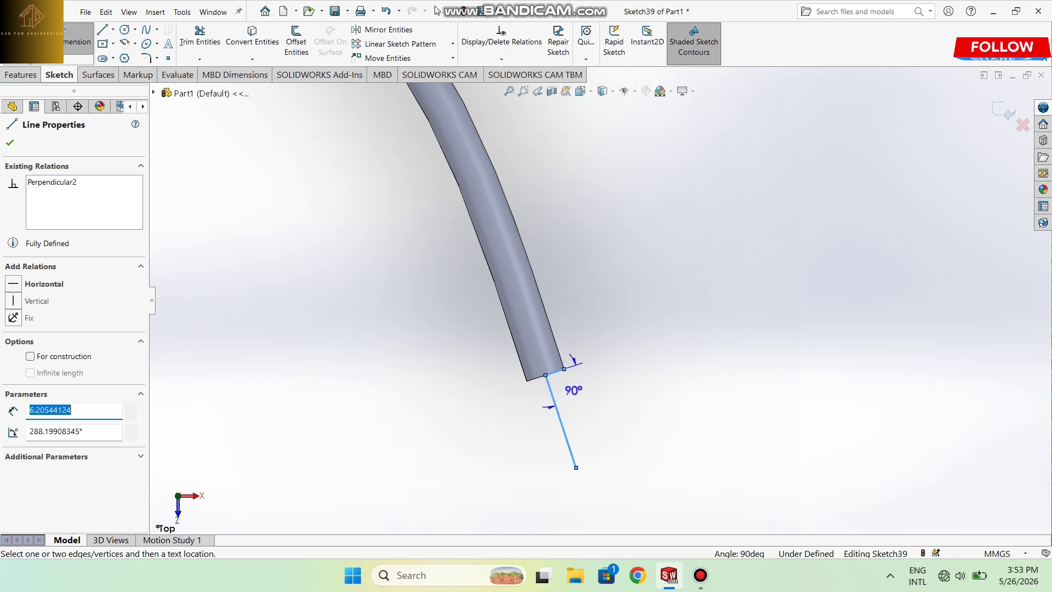
pyautogui.click(573, 390)
pyautogui.press('Return')
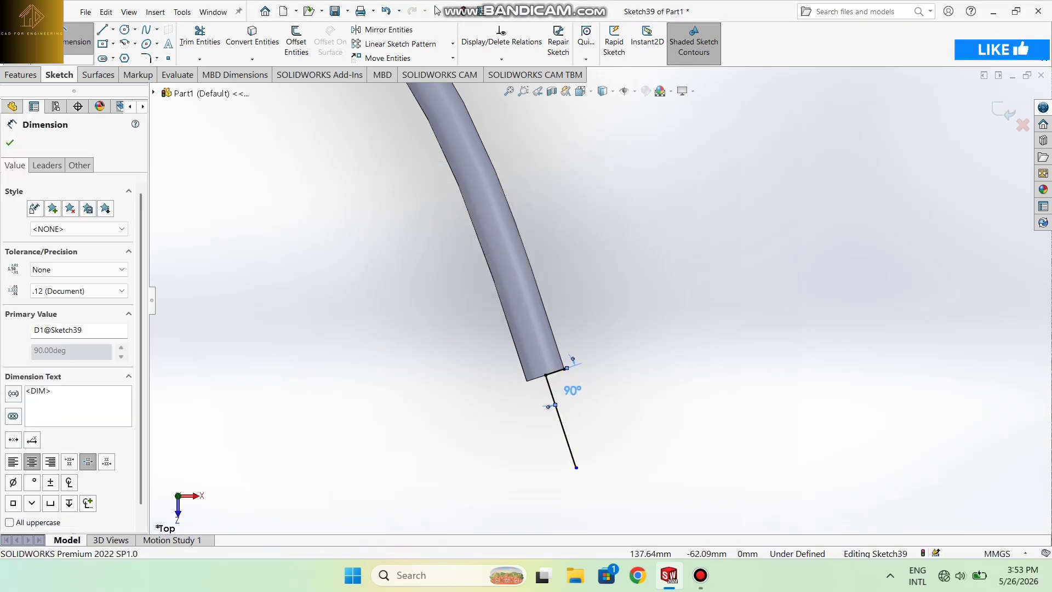
pyautogui.click(437, 10)
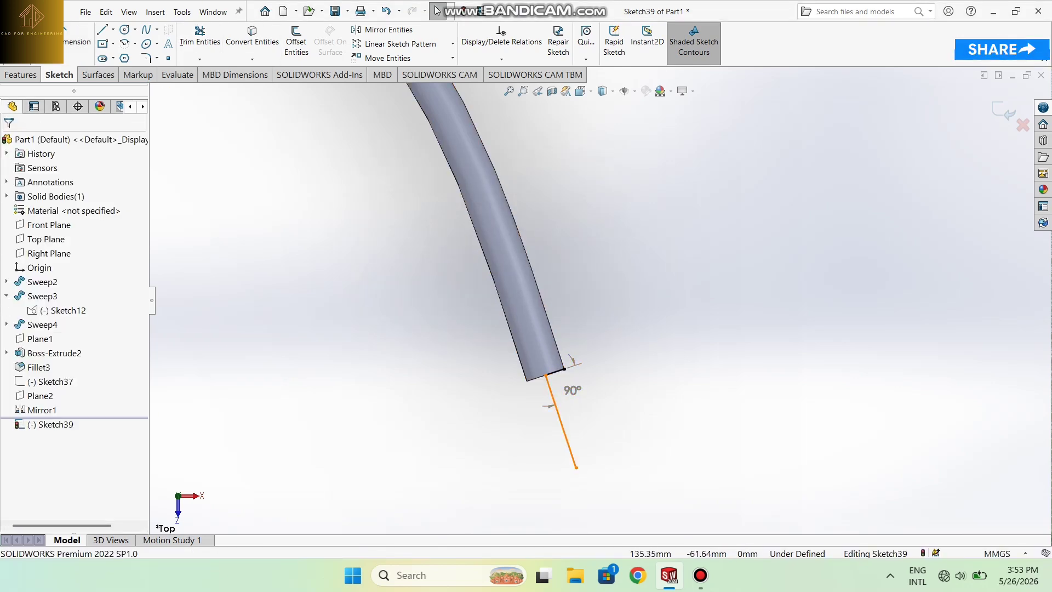
# Convert the long line extending from the tube's end into construction geometry
pyautogui.click(554, 398)
pyautogui.click(556, 375)
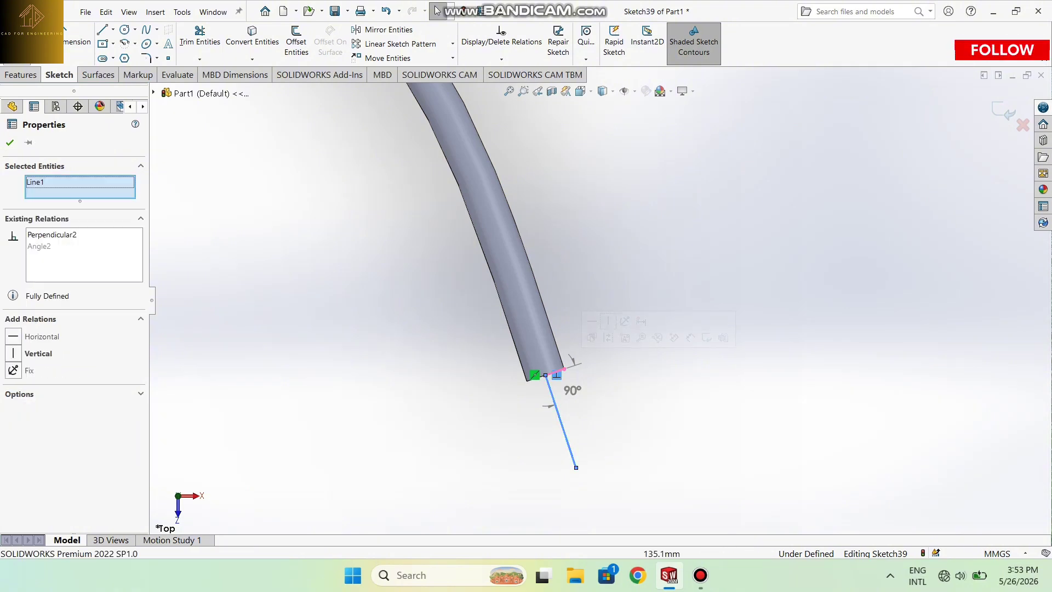
pyautogui.rightClick(553, 397)
pyautogui.click(597, 327)
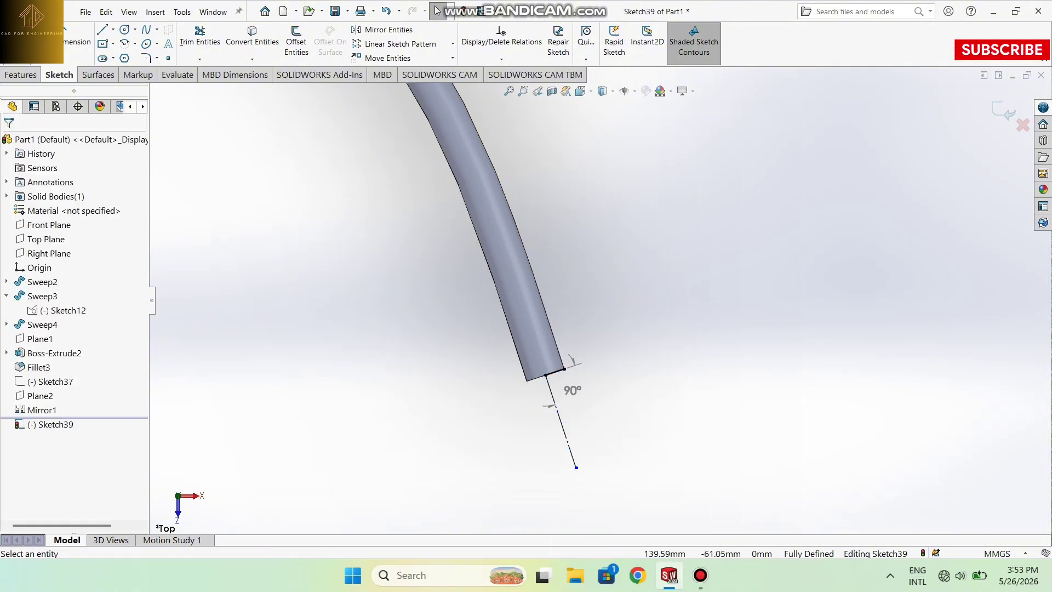
pyautogui.rightClick(555, 373)
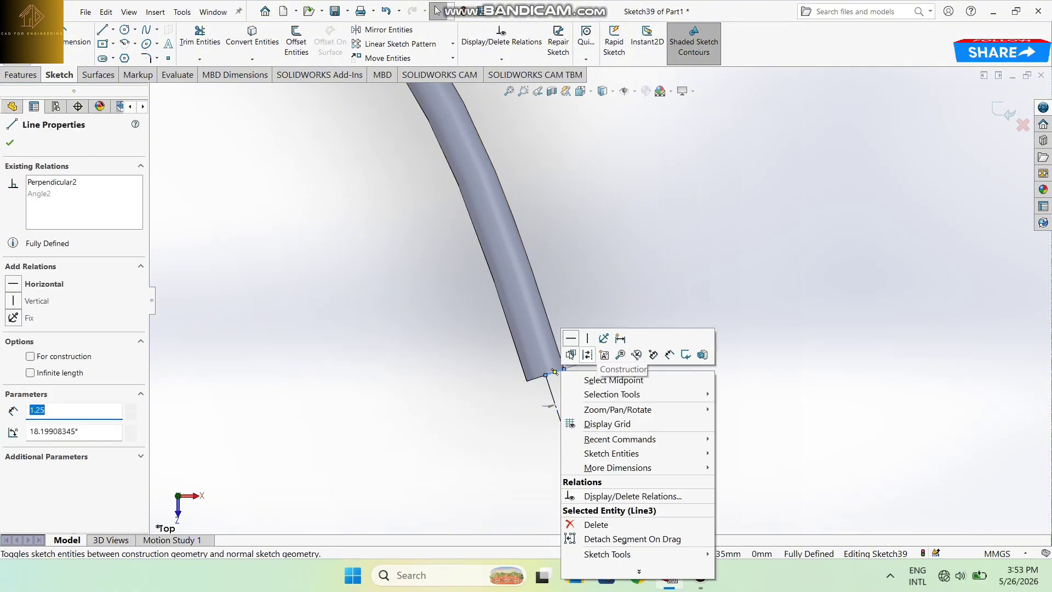
pyautogui.press('Escape')
pyautogui.press('Escape')
pyautogui.scroll(-2, 559, 388)
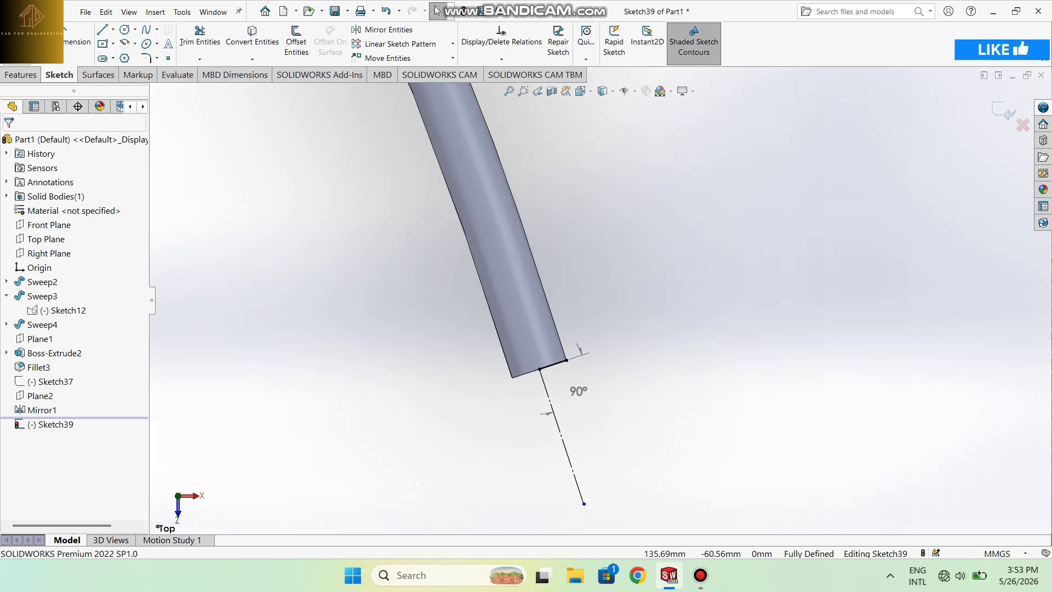
pyautogui.rightClick(553, 365)
pyautogui.press('Escape')
pyautogui.press('Escape')
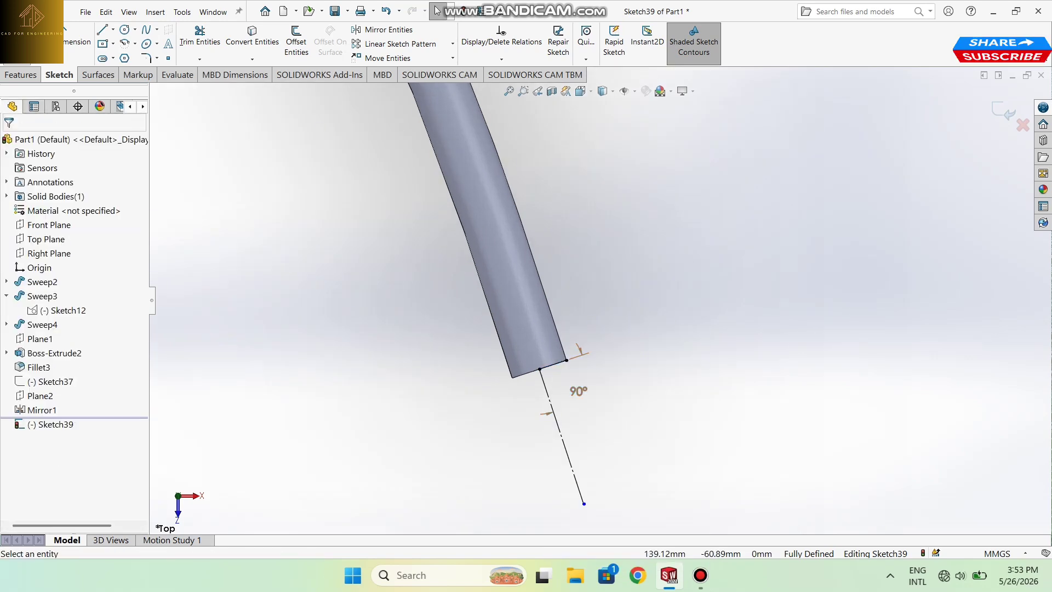
# Draw connected lines from the centreline's start along the end edge, about 6 mm past the corner, about 4.9 mm away from the tube, and about 3 mm inward
pyautogui.click(113, 29)
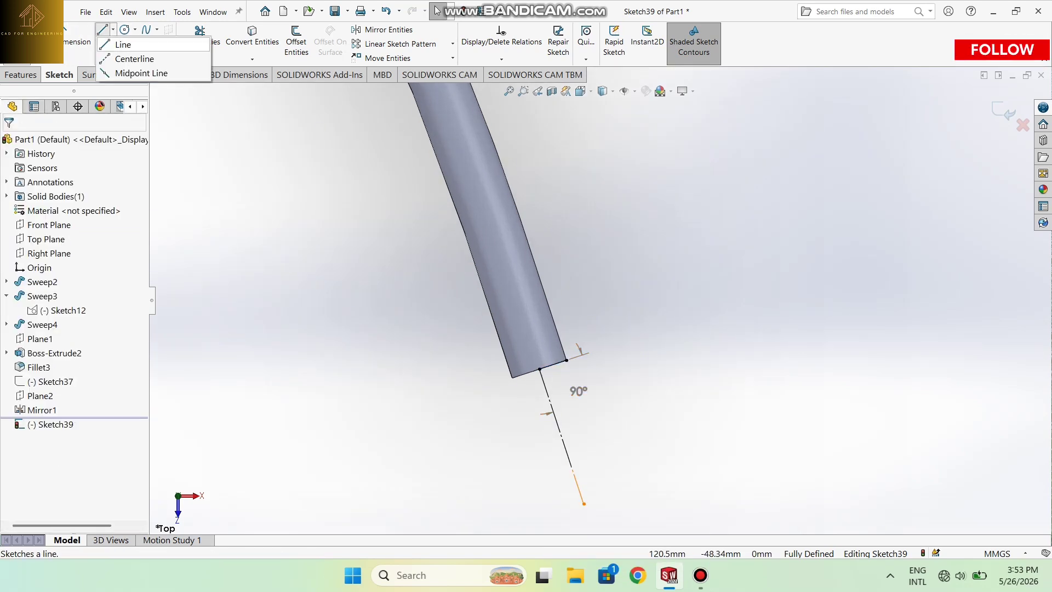
pyautogui.click(117, 40)
pyautogui.click(540, 369)
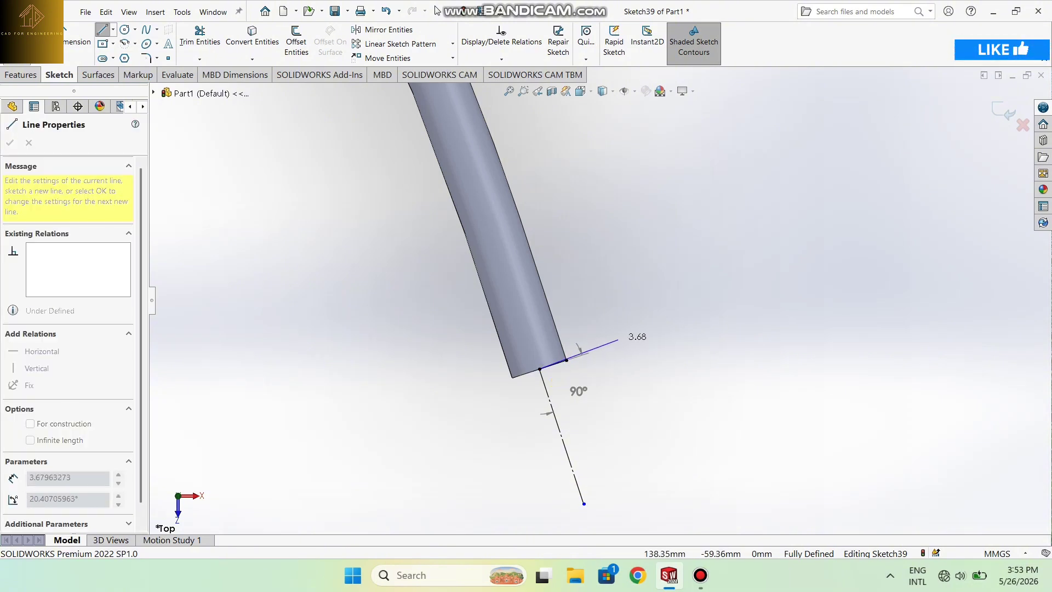
pyautogui.click(568, 362)
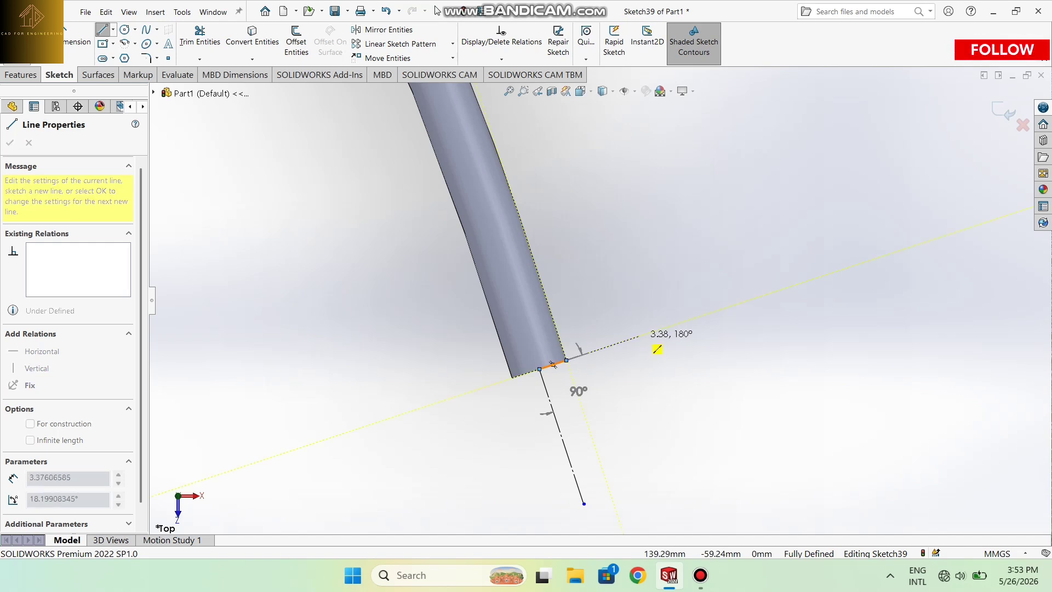
pyautogui.scroll(4, 555, 366)
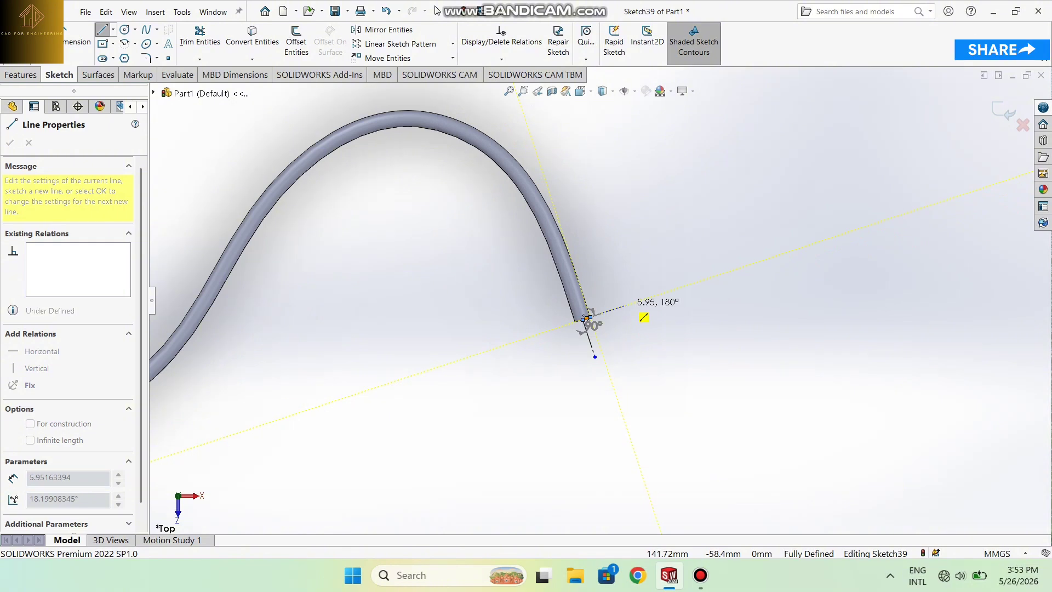
pyautogui.click(627, 304)
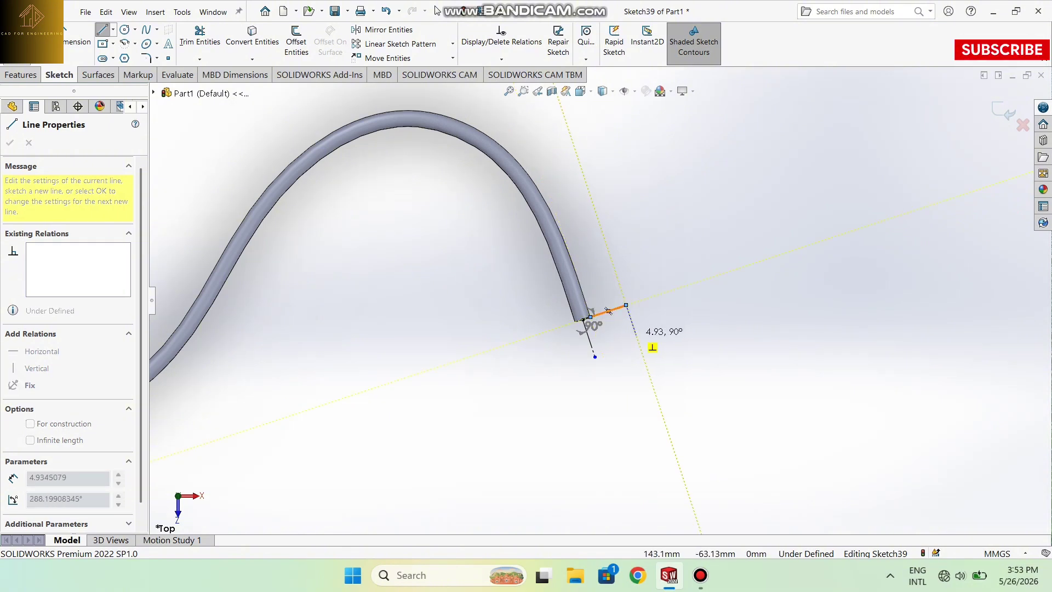
pyautogui.click(626, 304)
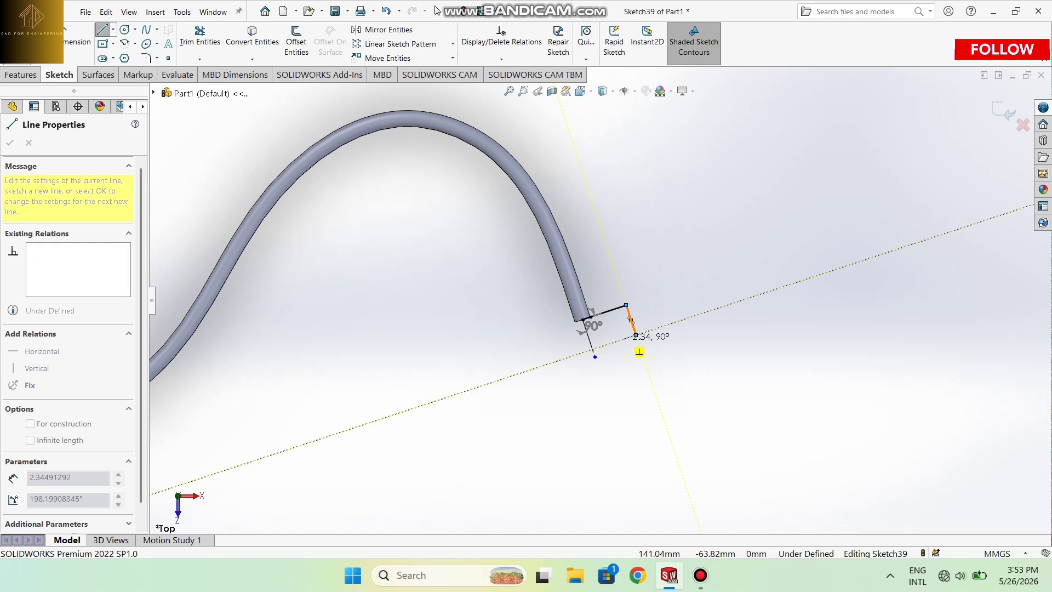
pyautogui.click(635, 335)
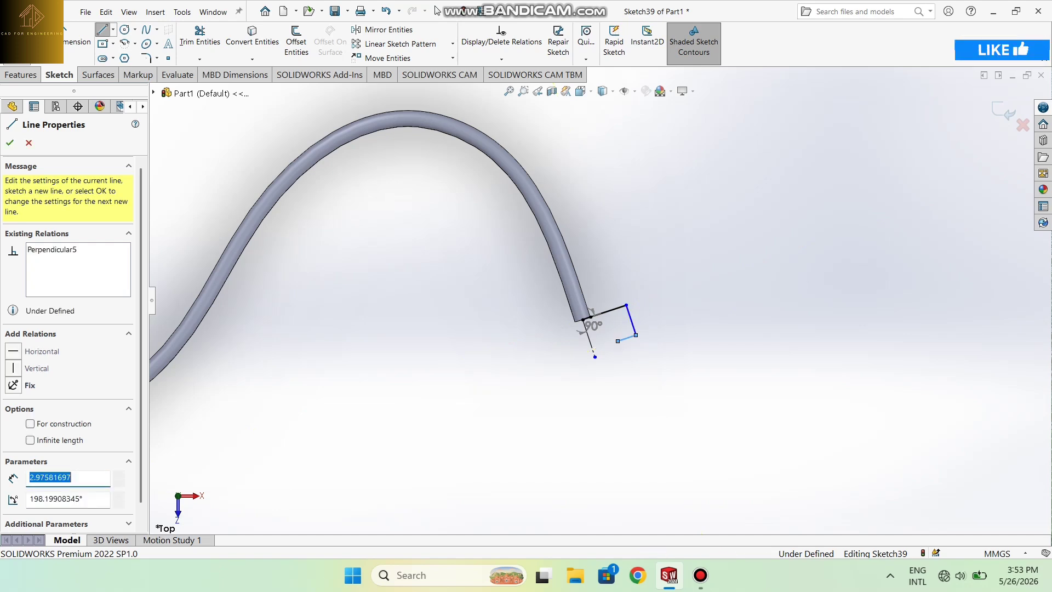
# Continue the stepped profile about 4 mm away from the tube, about 6.8 mm outward, around the lower block, and back along the axis to the centreline's end
pyautogui.click(618, 341)
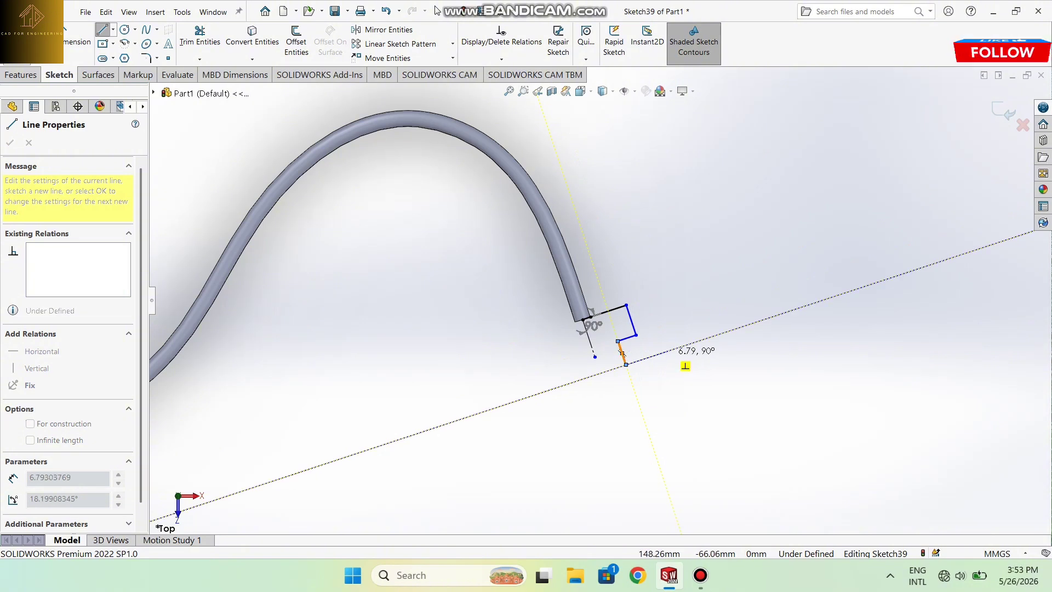
pyautogui.click(626, 364)
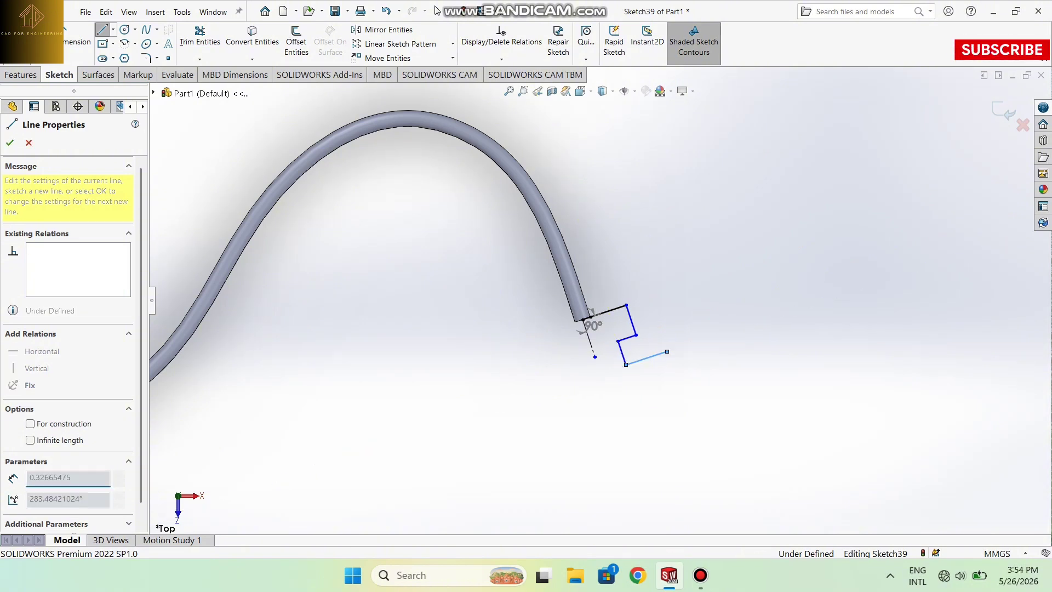
pyautogui.click(667, 351)
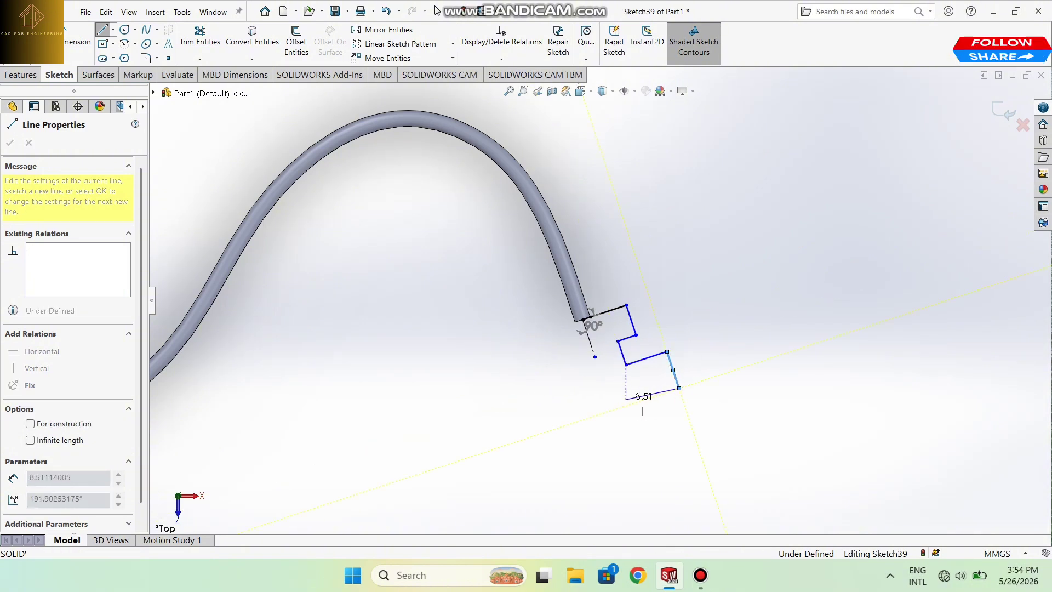
pyautogui.click(679, 388)
pyautogui.doubleClick(612, 410)
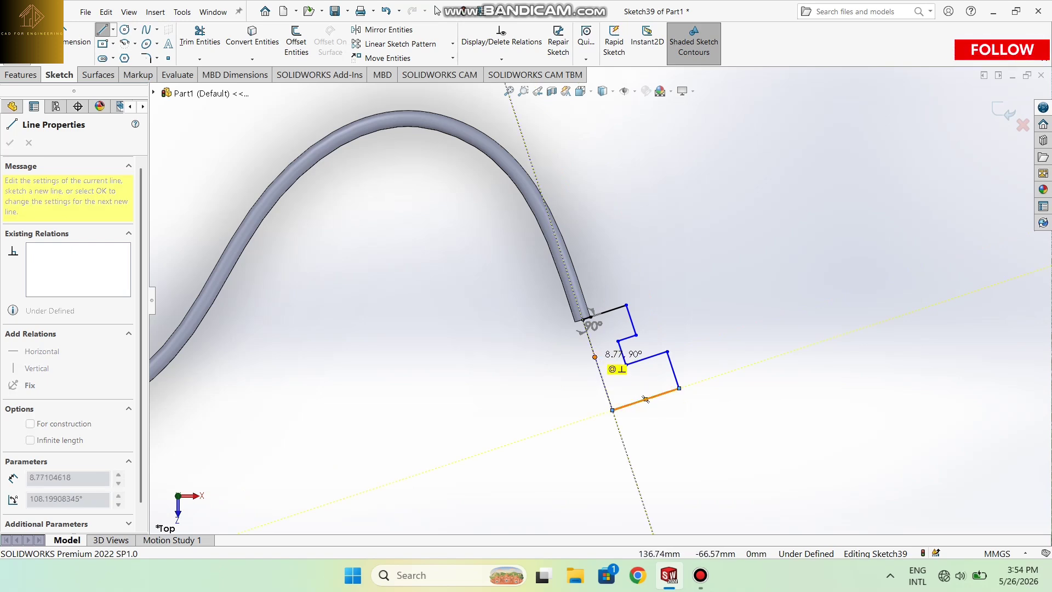
pyautogui.click(595, 357)
pyautogui.press('Escape')
pyautogui.scroll(-2, 657, 402)
pyautogui.scroll(5, 659, 373)
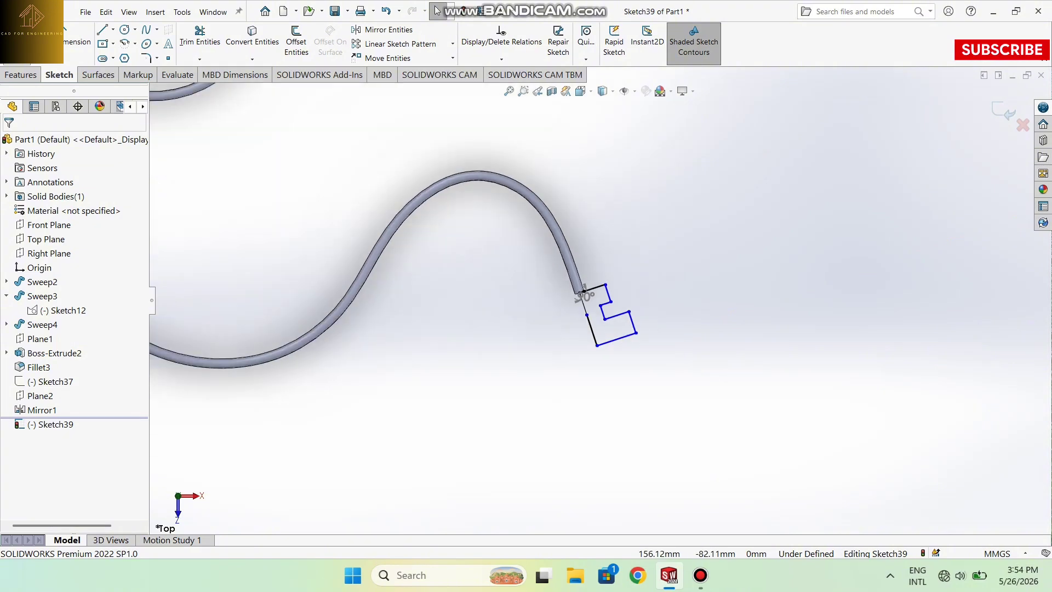
pyautogui.scroll(-3, 584, 293)
pyautogui.scroll(3, 523, 268)
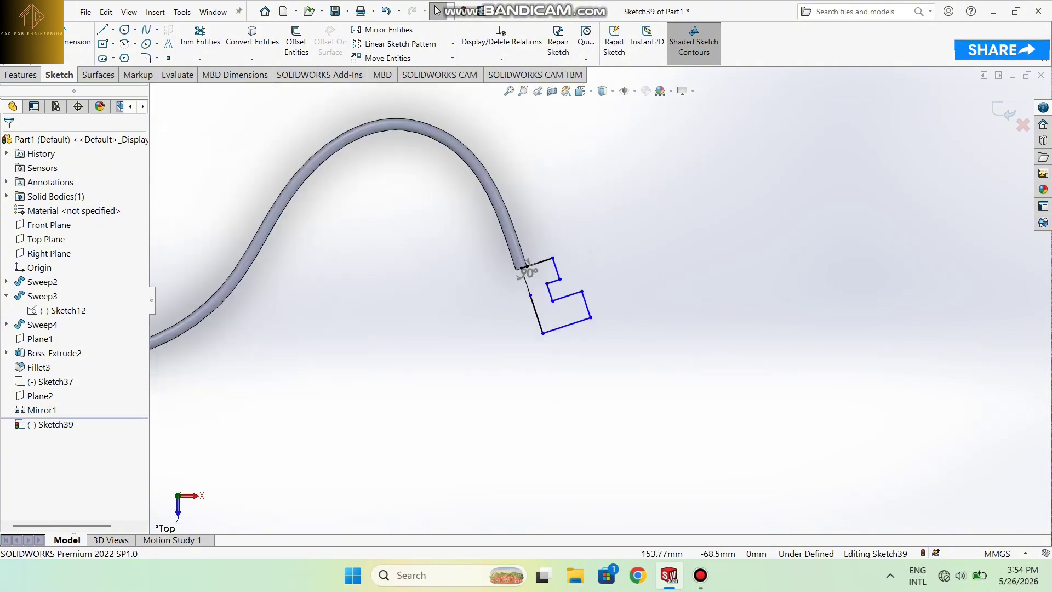
# Dimension the profile's edge extending past the tube corner as 6 mm and the adjoining outer side edge as 4 mm
pyautogui.scroll(2, 631, 291)
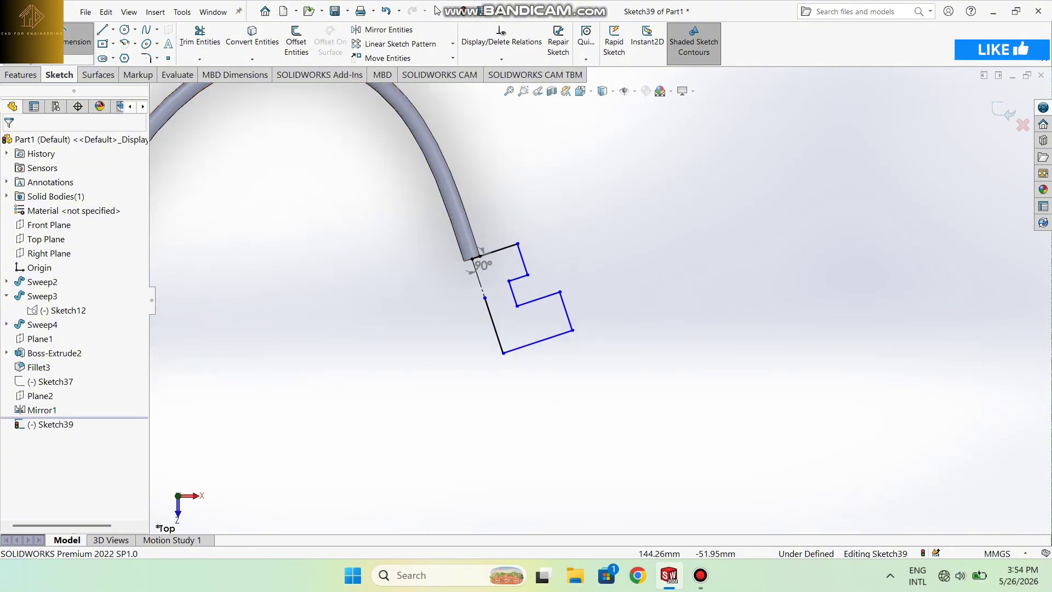
pyautogui.click(499, 250)
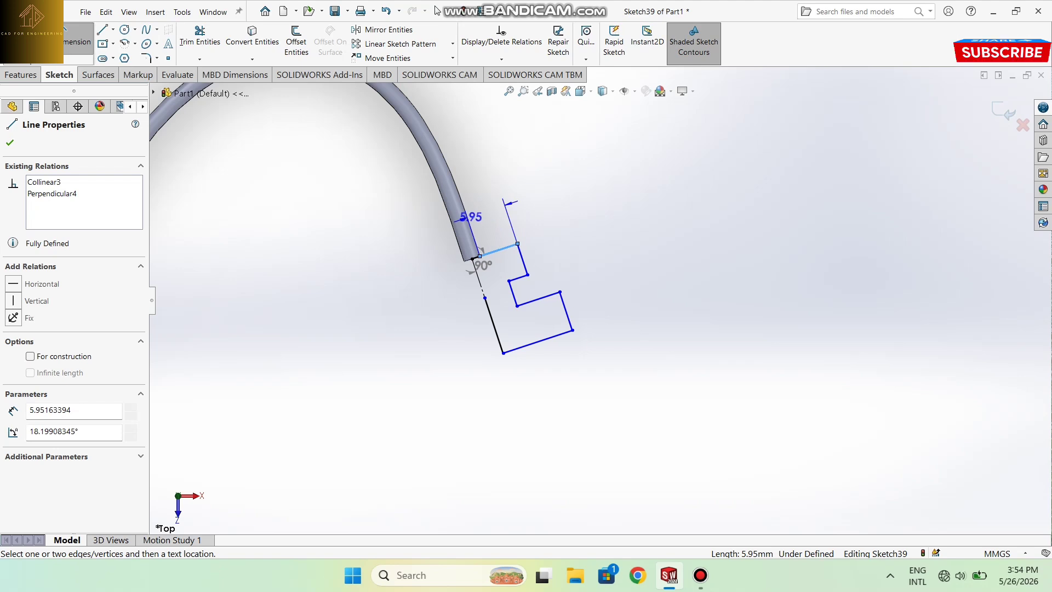
pyautogui.click(471, 218)
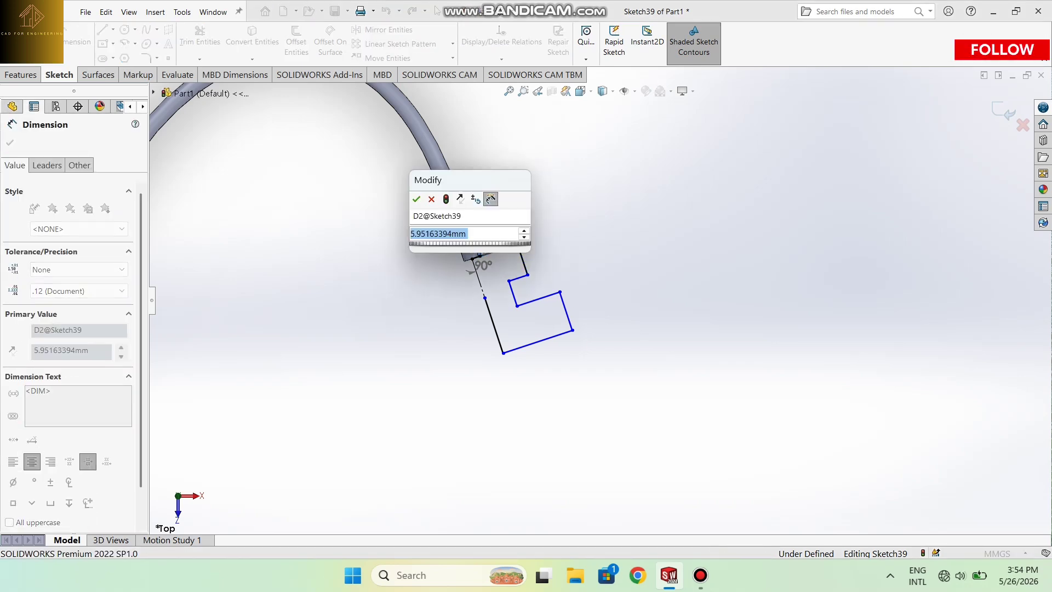
pyautogui.write('6')
pyautogui.press('Return')
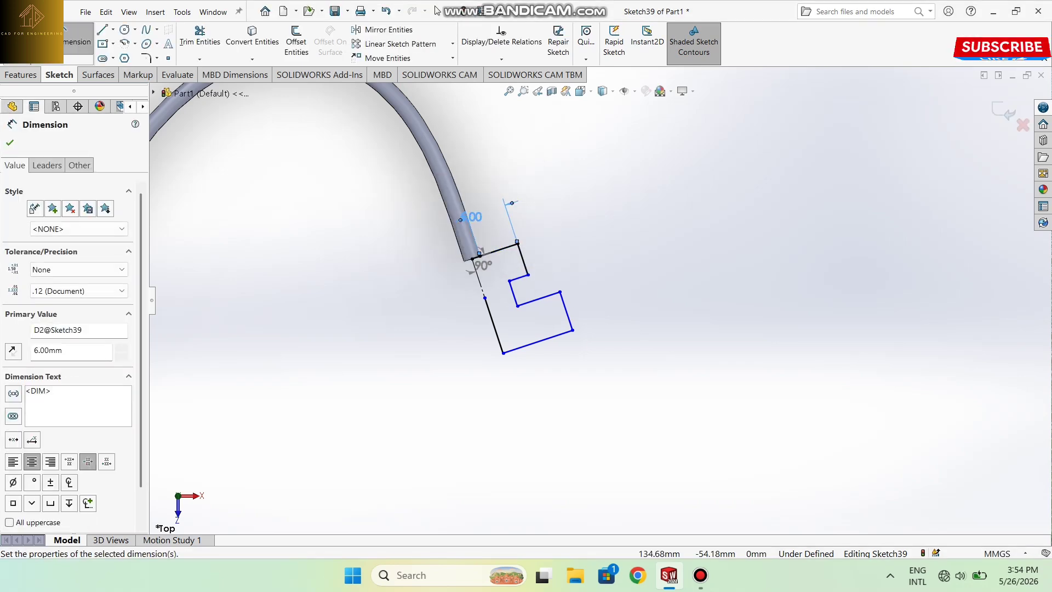
pyautogui.click(523, 258)
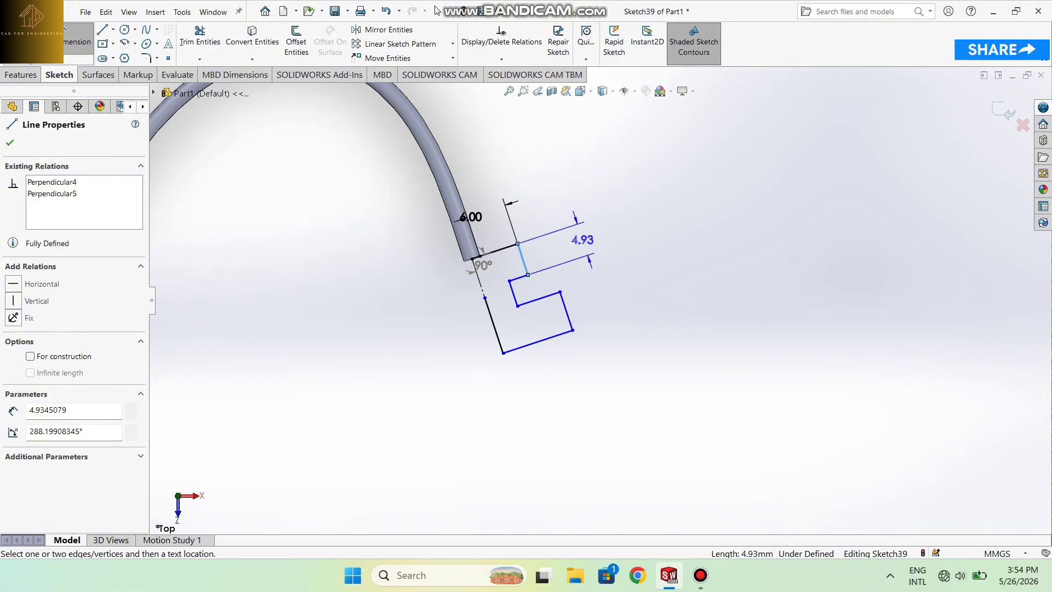
pyautogui.click(582, 229)
pyautogui.write('4')
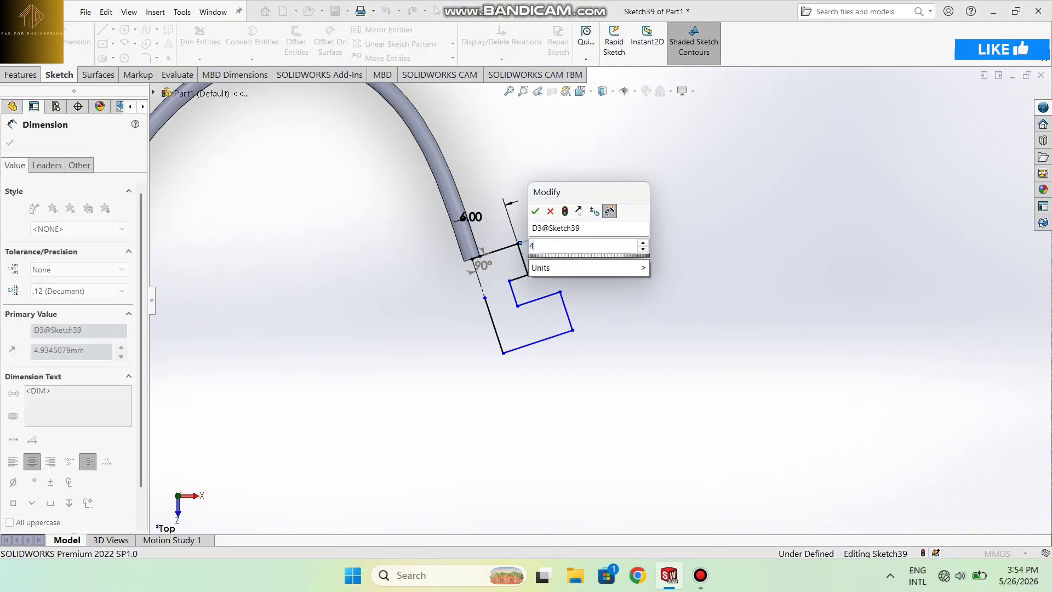
pyautogui.press('Return')
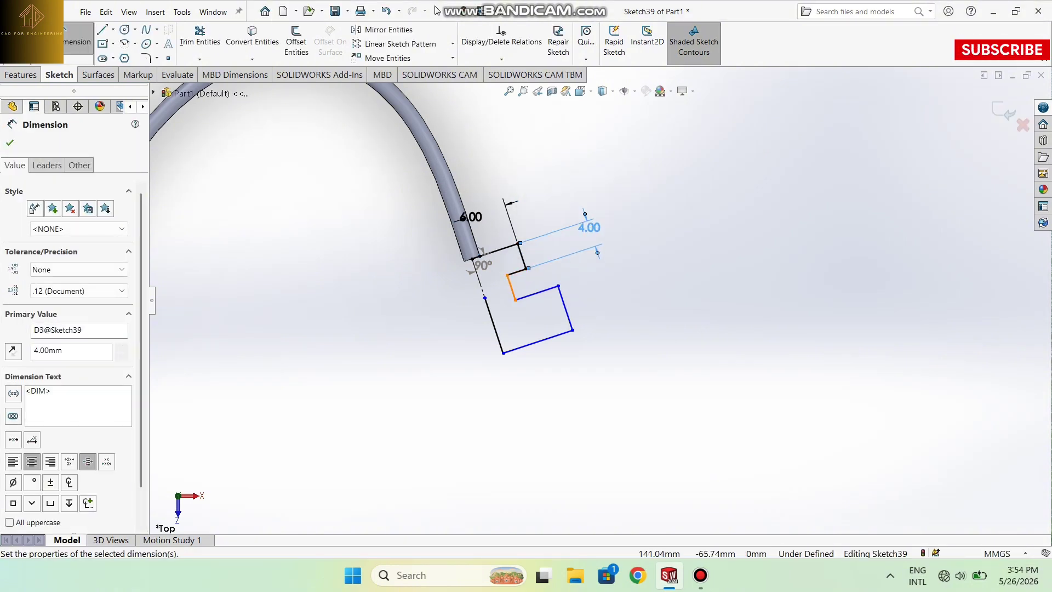
# Dimension the short inner edge of the profile's notch as 3 mm
pyautogui.click(511, 288)
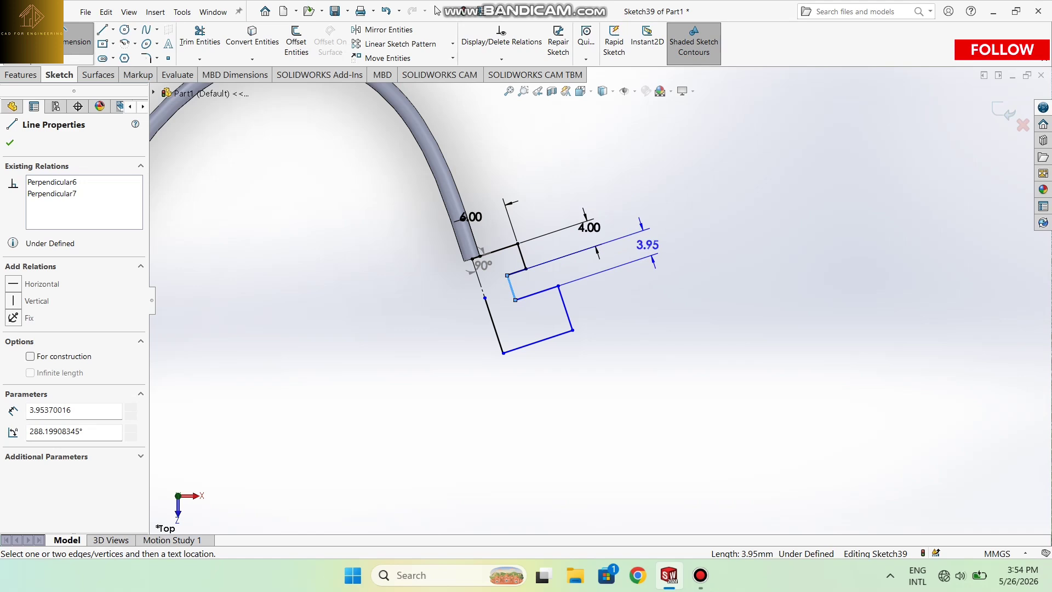
pyautogui.click(648, 245)
pyautogui.write('3.95370016mm')
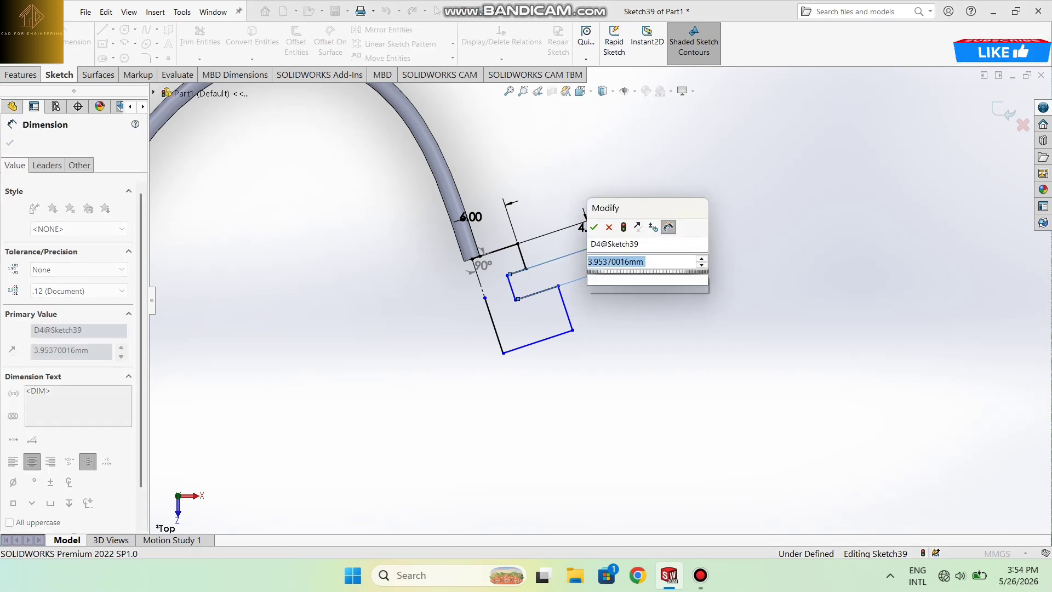
pyautogui.press('Return')
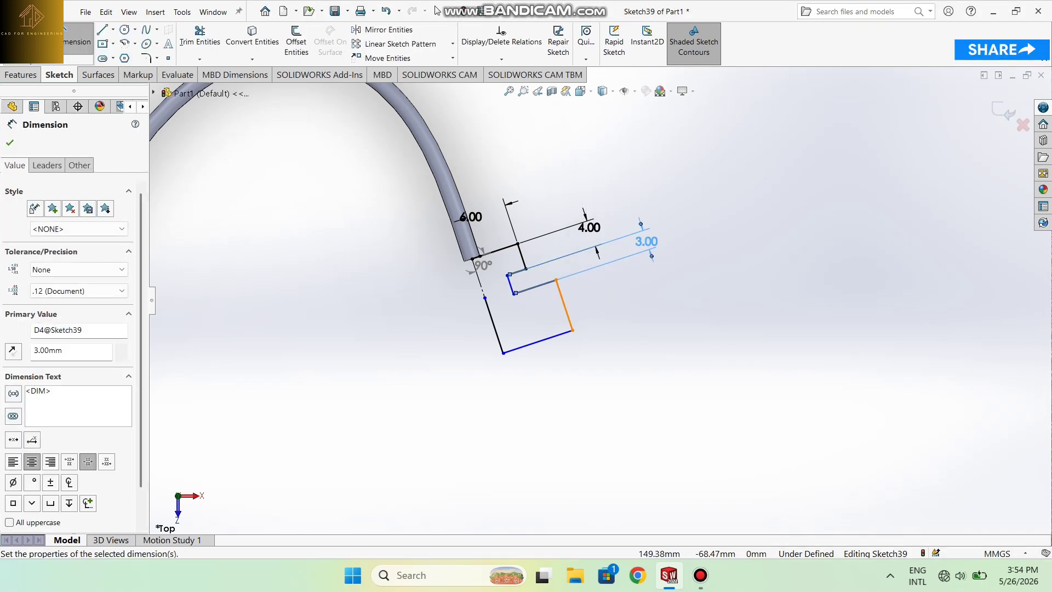
# Dimension the lower block's outer side edge as 6.4 mm and its end edge farthest from the tube as 12 mm
pyautogui.click(565, 305)
pyautogui.click(764, 250)
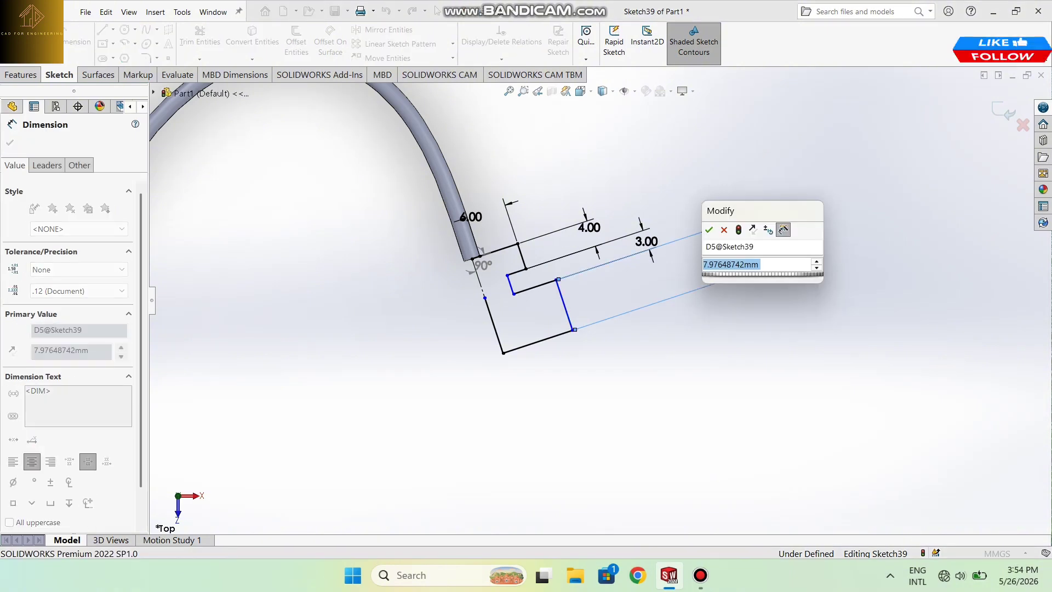
pyautogui.write('6')
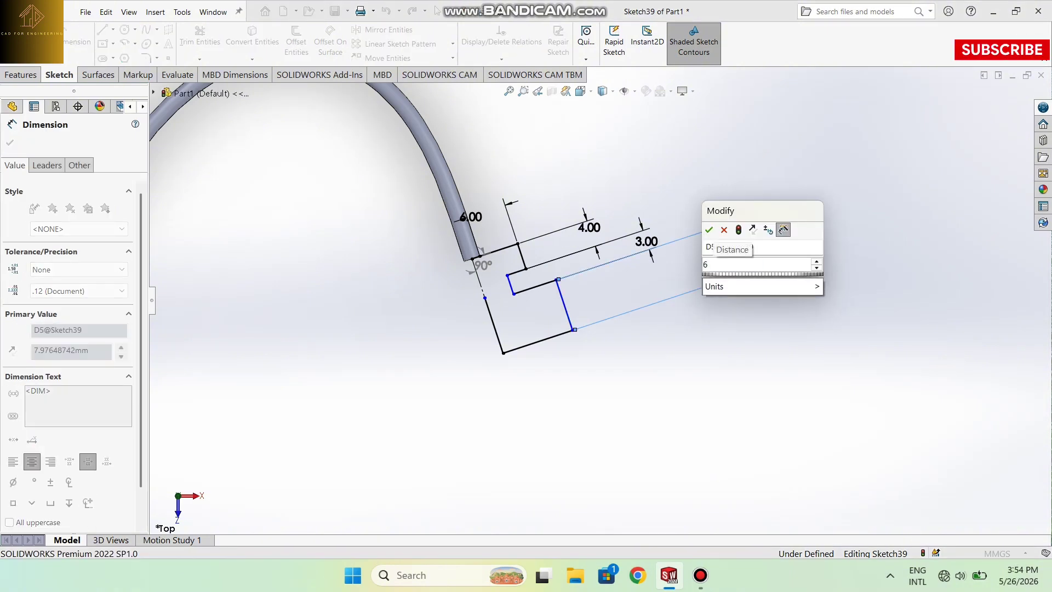
pyautogui.write('.4')
pyautogui.press('Return')
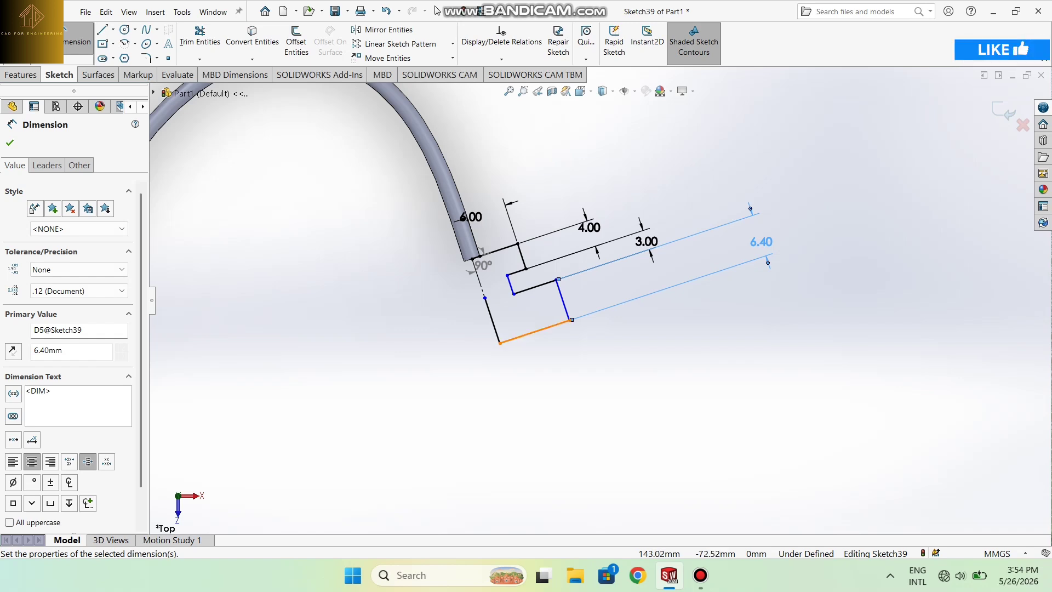
pyautogui.click(535, 332)
pyautogui.click(577, 437)
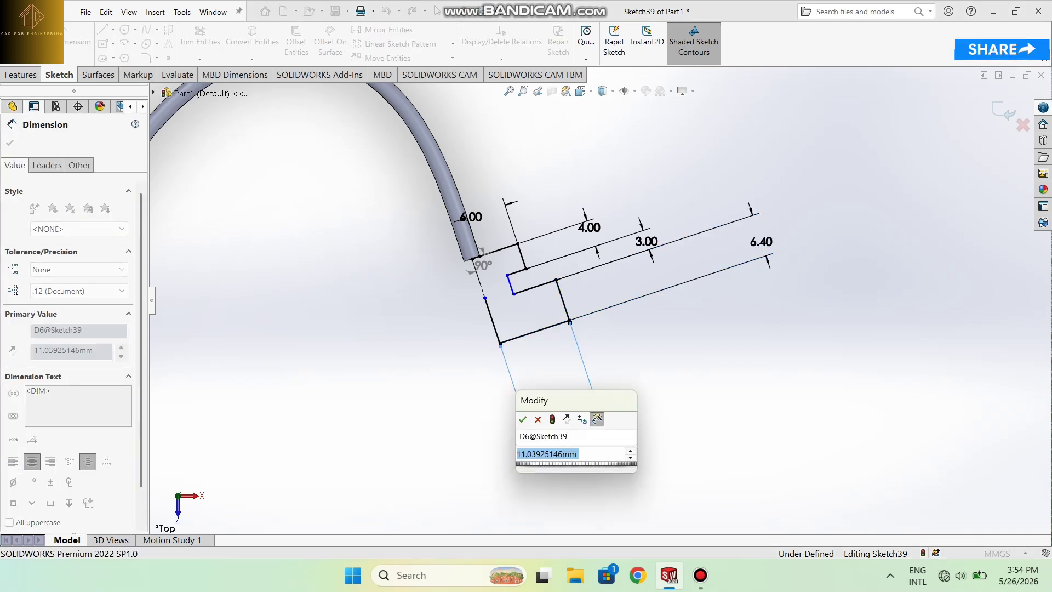
pyautogui.write('12')
pyautogui.press('Return')
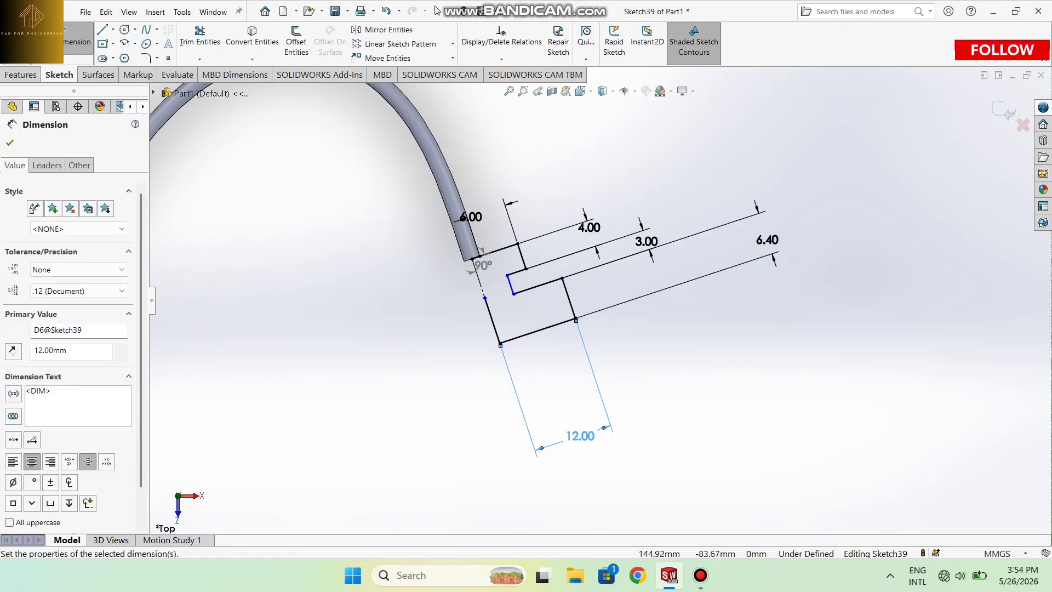
# Revolve the chest-piece profile 360° about its axis with merged result, letting the open sketch be closed automatically
pyautogui.scroll(-2, 568, 405)
pyautogui.scroll(5, 601, 301)
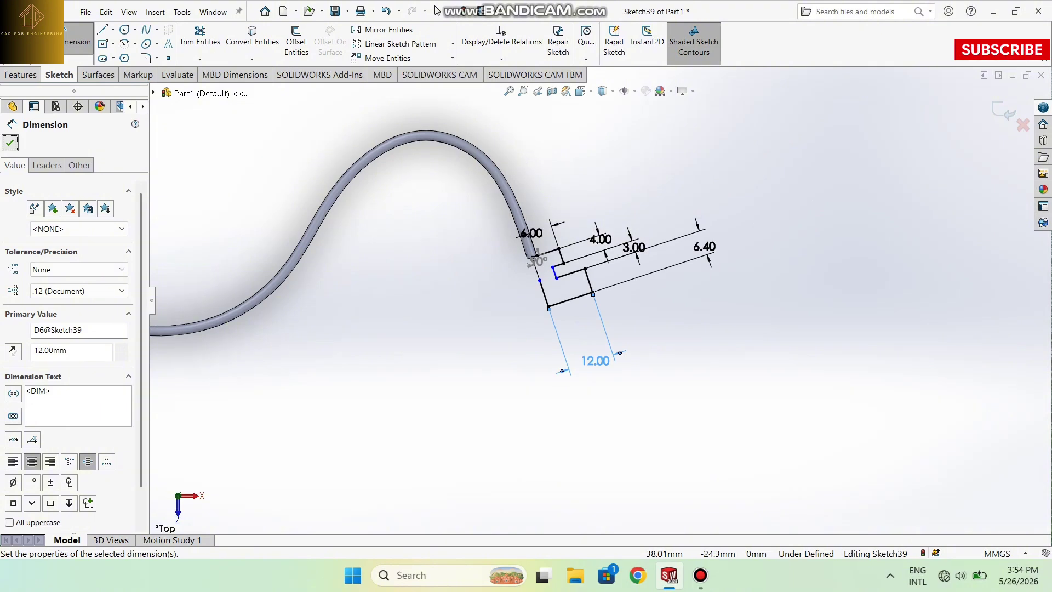
pyautogui.click(10, 142)
pyautogui.click(21, 75)
pyautogui.click(68, 42)
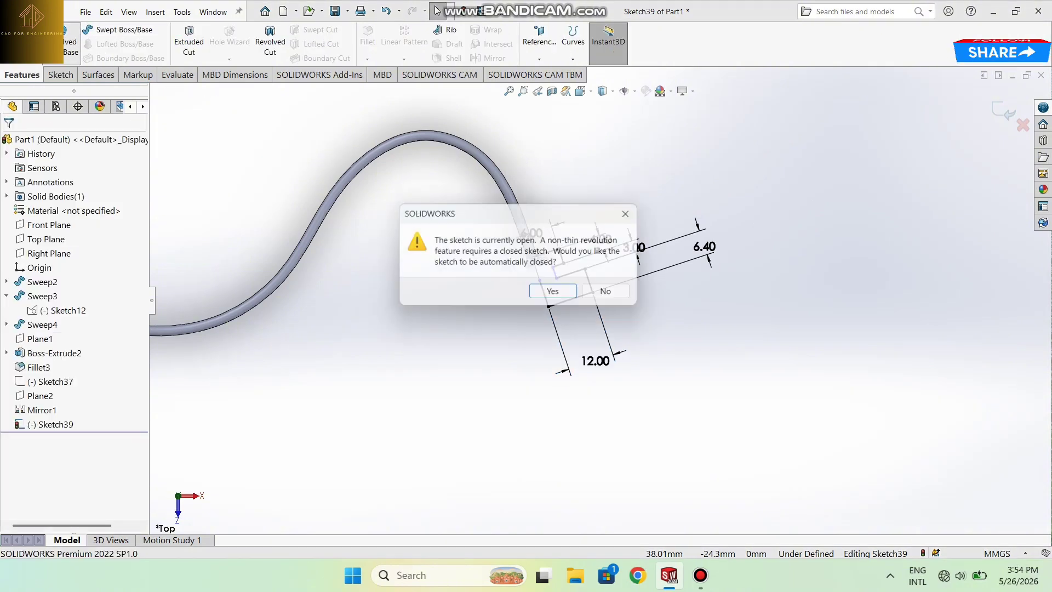
pyautogui.click(553, 291)
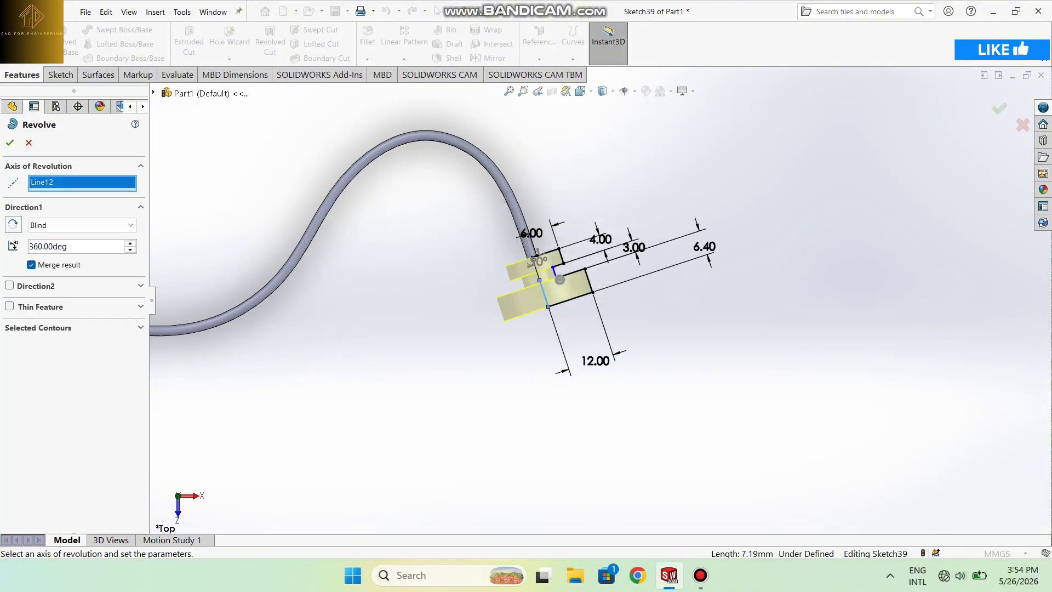
pyautogui.scroll(5, 613, 302)
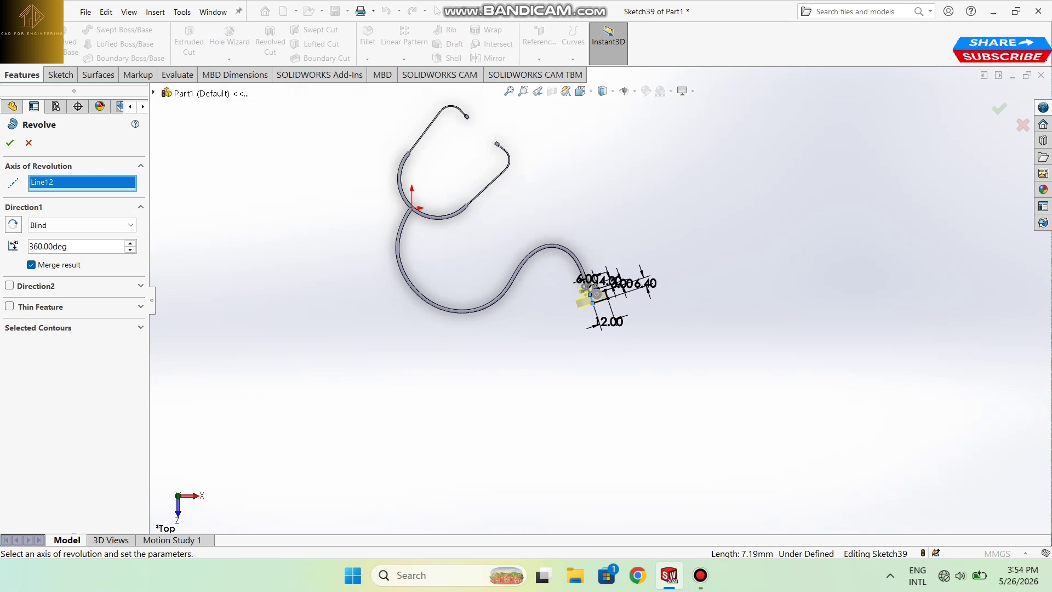
pyautogui.click(9, 143)
# Inspect the revolved chest piece against the whole stethoscope and undo the revolve to return to its profile sketch
pyautogui.keyDown('alt'); pyautogui.moveTo(614, 301); pyautogui.dragTo(630, 257, button='middle'); pyautogui.keyUp('alt')
pyautogui.press('Escape')
pyautogui.scroll(-3, 672, 195)
pyautogui.scroll(4, 598, 307)
pyautogui.keyDown('alt'); pyautogui.moveTo(598, 307); pyautogui.dragTo(598, 271, button='middle'); pyautogui.keyUp('alt')
pyautogui.scroll(-3, 544, 288)
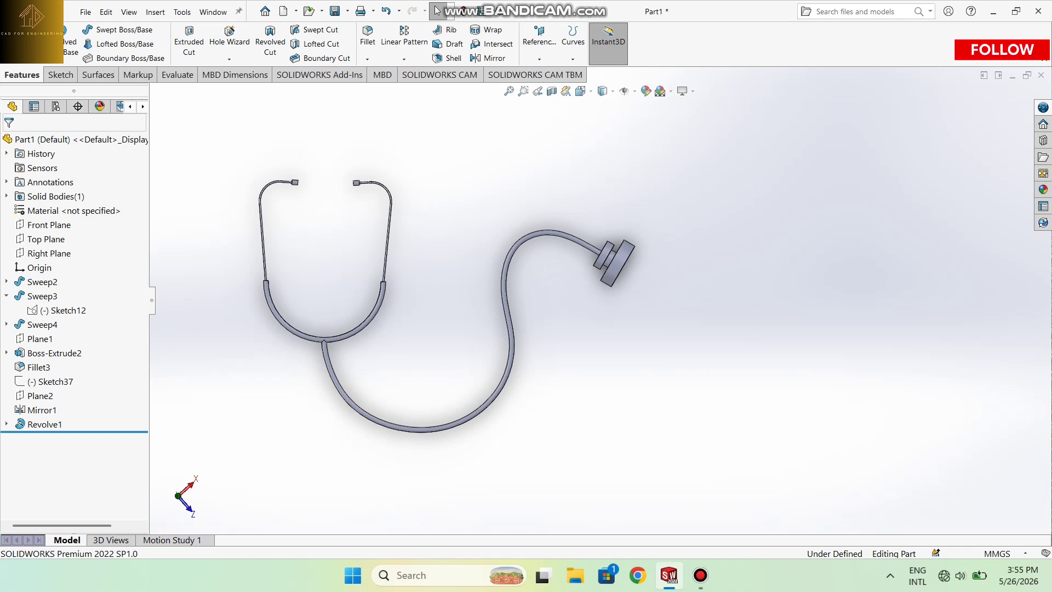
pyautogui.press('z')
pyautogui.press('z')
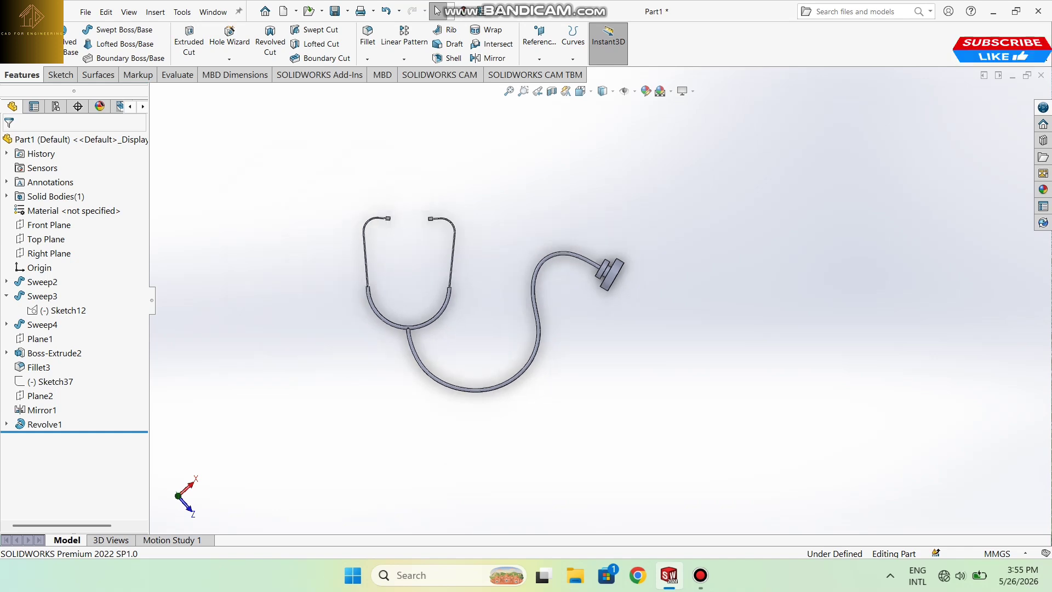
pyautogui.hotkey('ctrl', 'z')
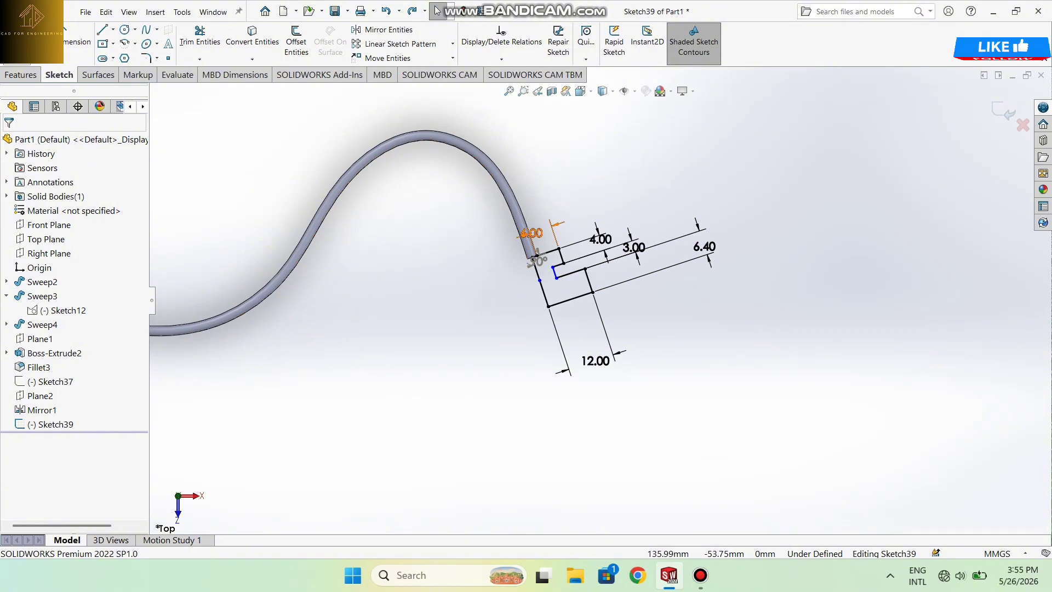
# Set the profile's edge extending past the tube corner to 4 mm and the adjoining outer side edge to 2 mm
pyautogui.doubleClick(532, 234)
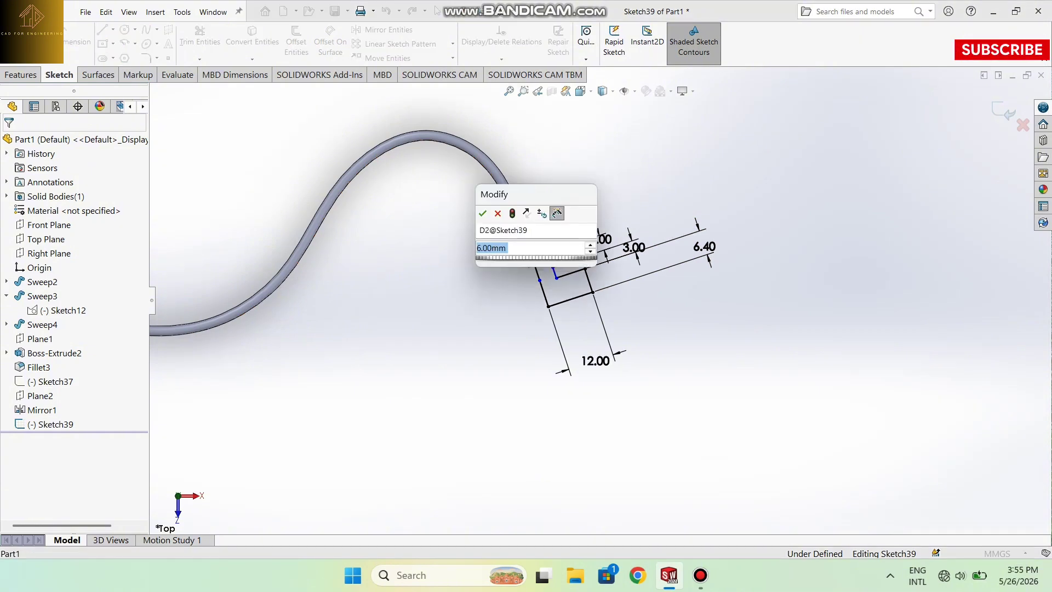
pyautogui.write('4')
pyautogui.press('Return')
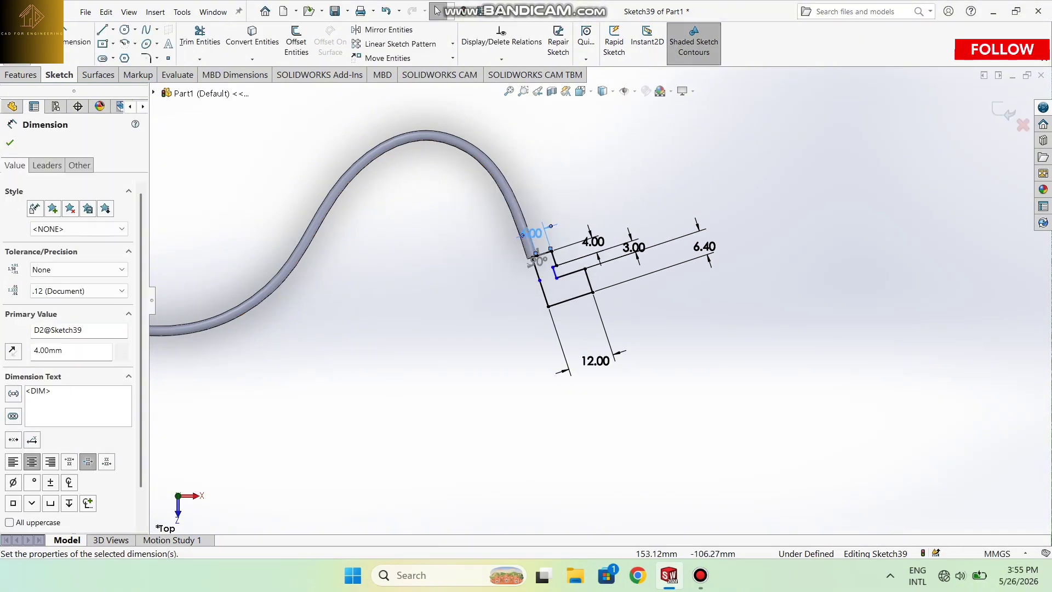
pyautogui.doubleClick(593, 241)
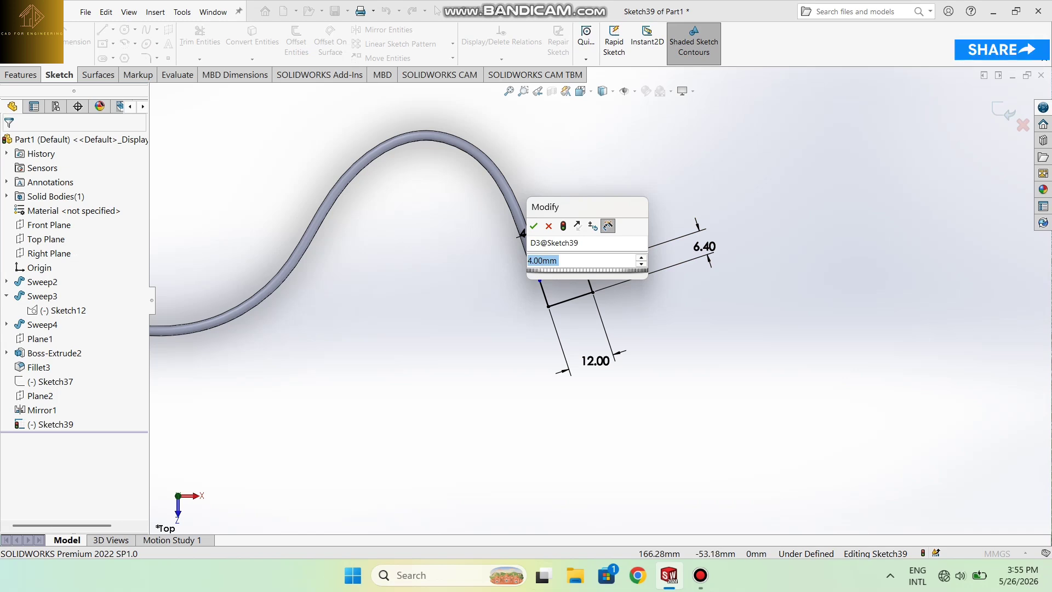
pyautogui.write('2')
pyautogui.press('Return')
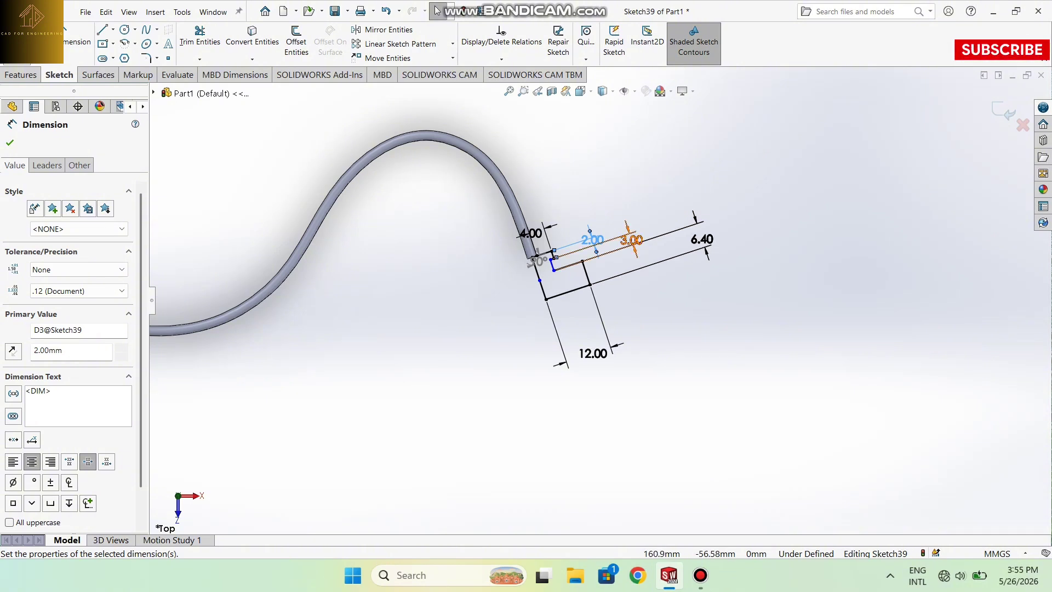
# Set the notch's width to 1.8 mm and the lower block's outer side edge to 4.5 mm
pyautogui.doubleClick(631, 240)
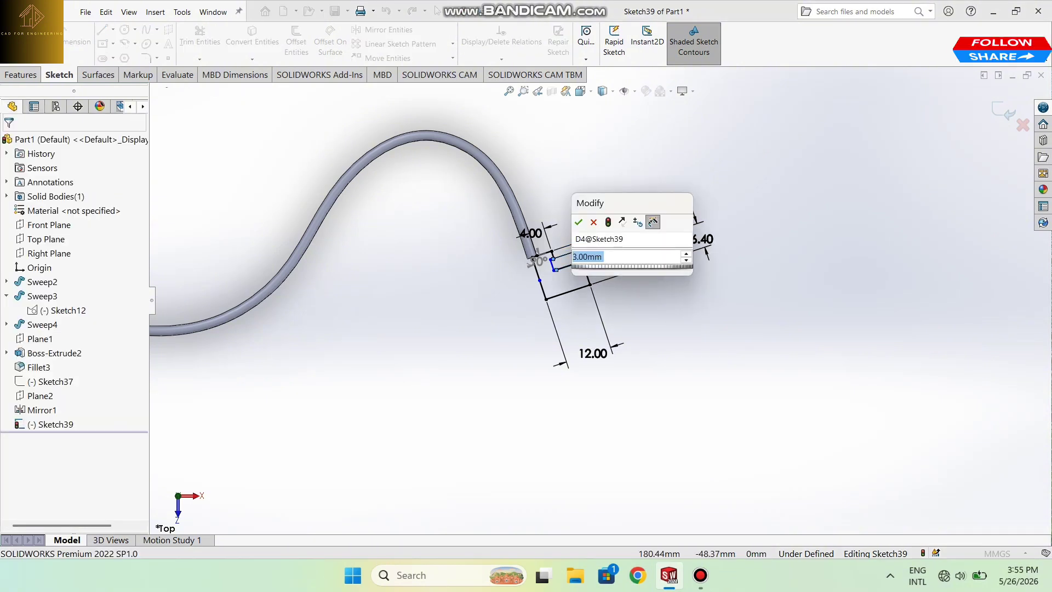
pyautogui.write('1.8')
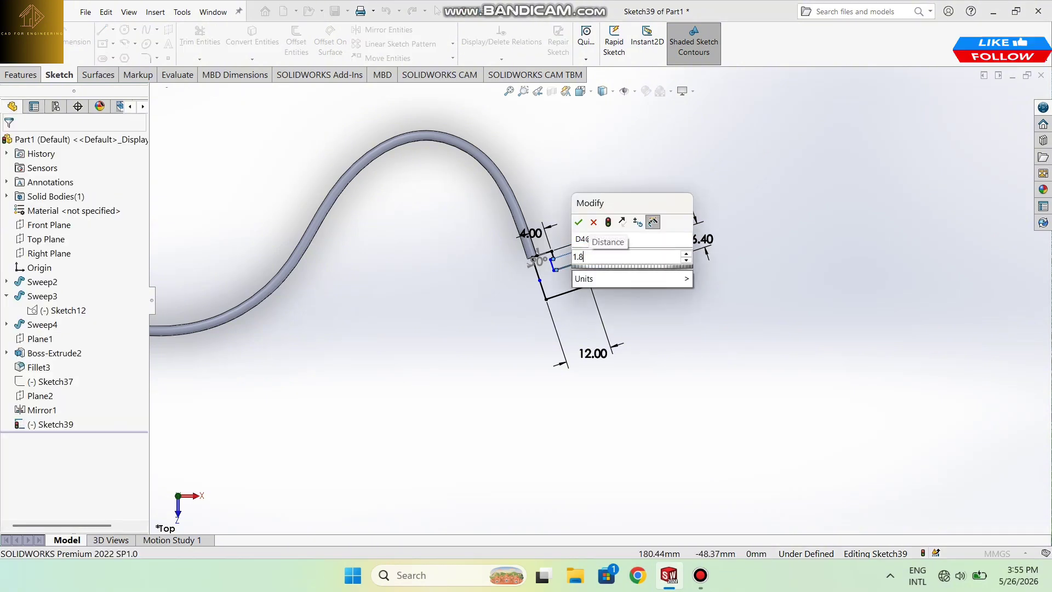
pyautogui.press('Return')
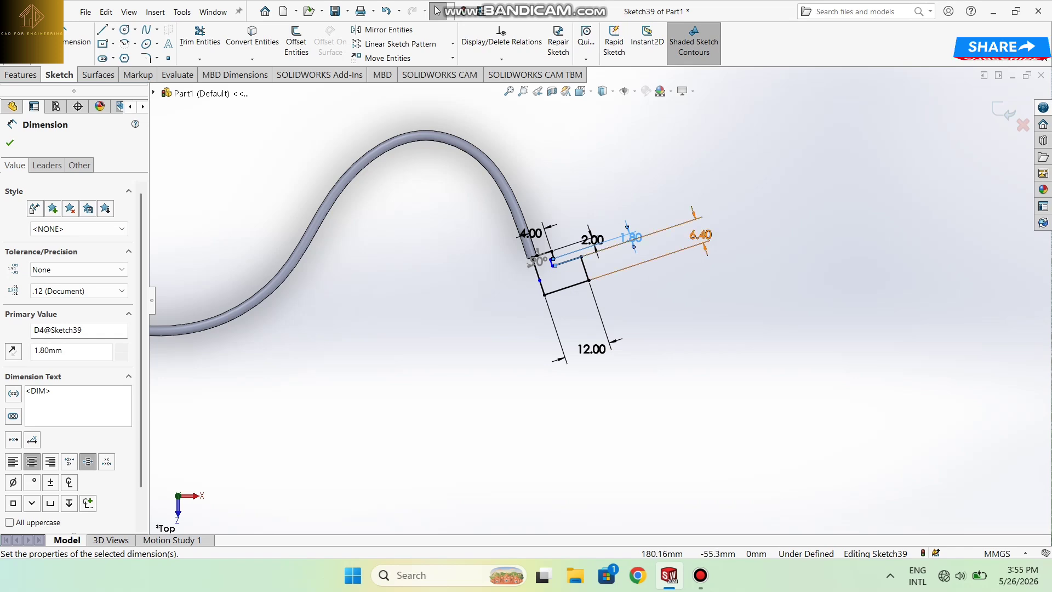
pyautogui.doubleClick(702, 240)
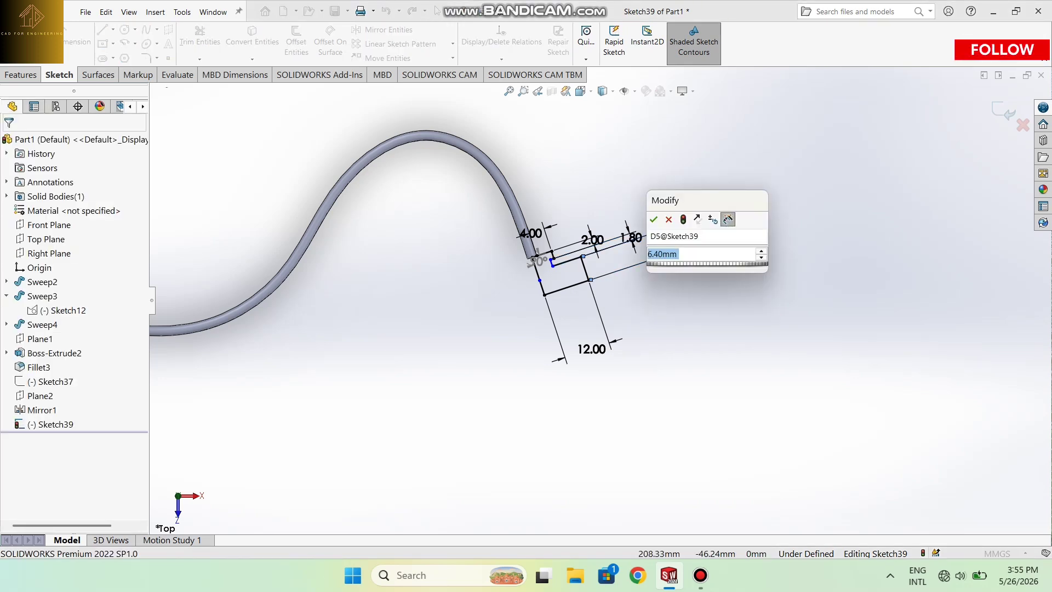
pyautogui.write('6.4')
pyautogui.press('Return')
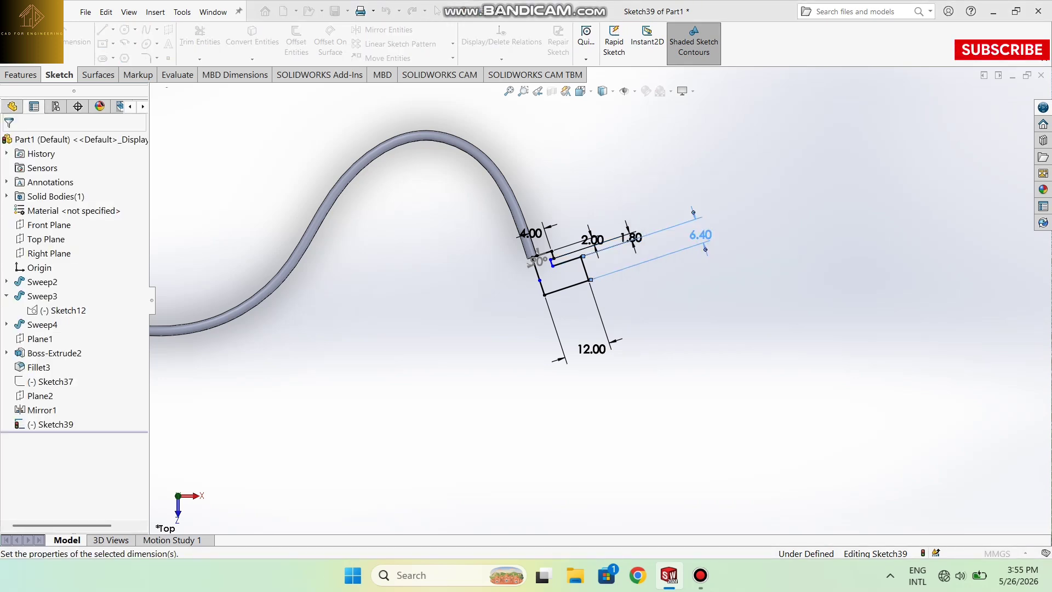
# Set the lower block's end edge farthest from the tube to 9 mm and finish dimensioning
pyautogui.doubleClick(591, 349)
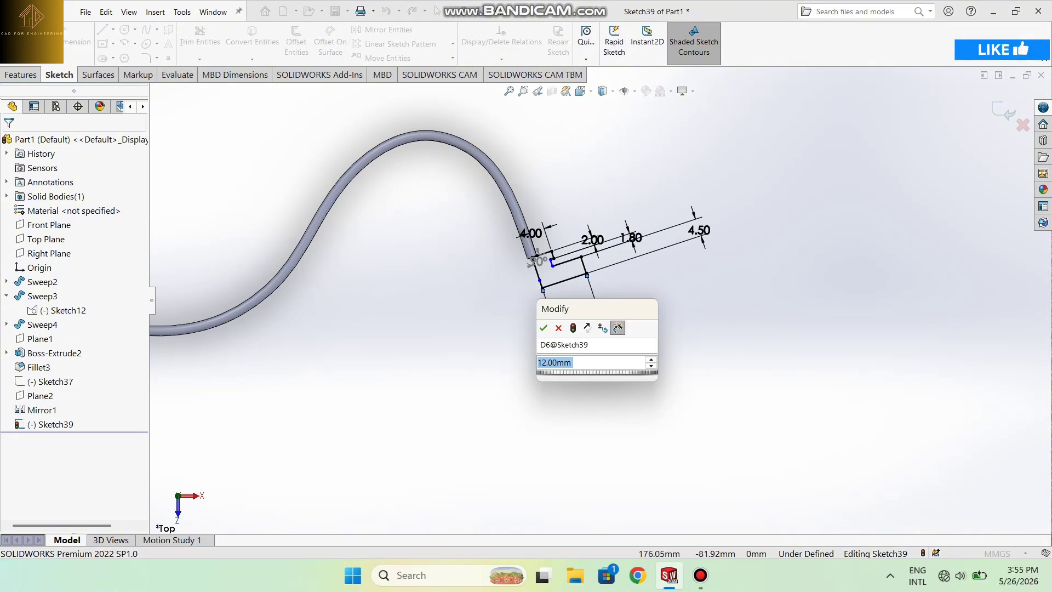
pyautogui.write('9')
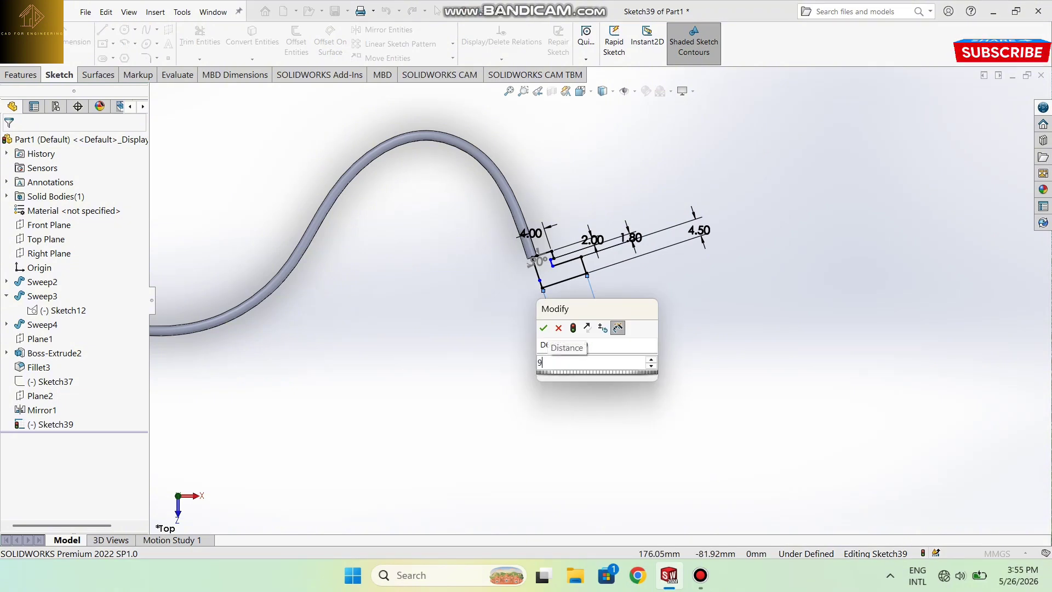
pyautogui.press('Return')
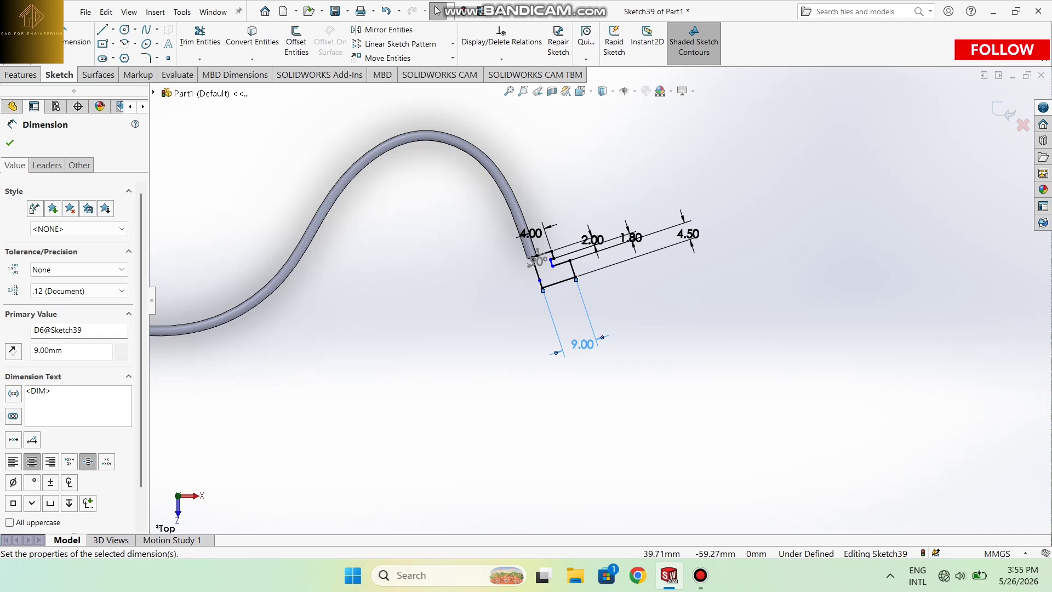
pyautogui.press('Escape')
# Revolve the resized chest-piece profile 360° about its axis line at the tube's end, merging it with the body
pyautogui.click(21, 74)
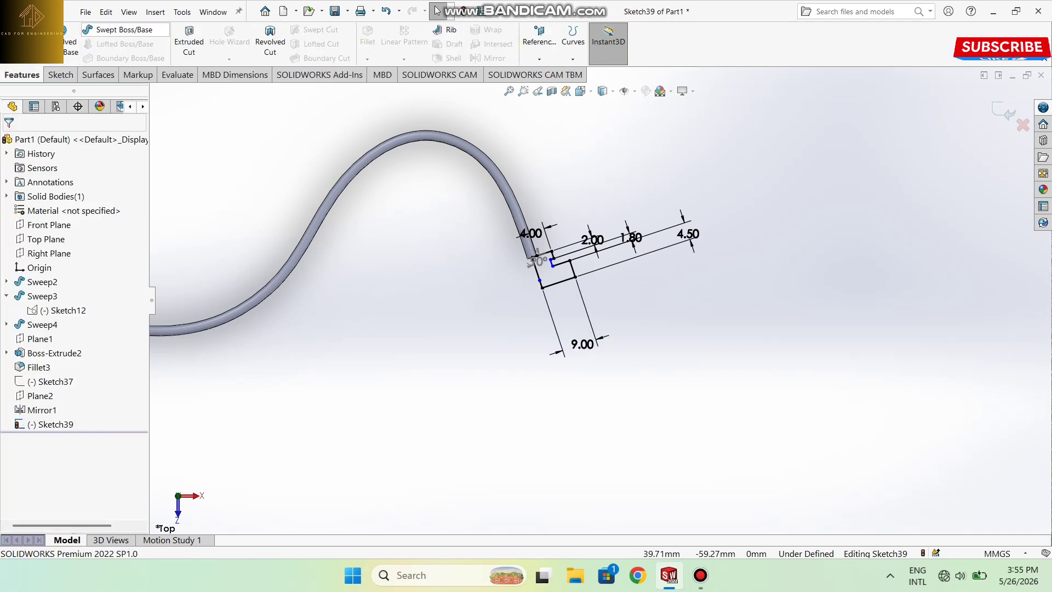
pyautogui.click(70, 41)
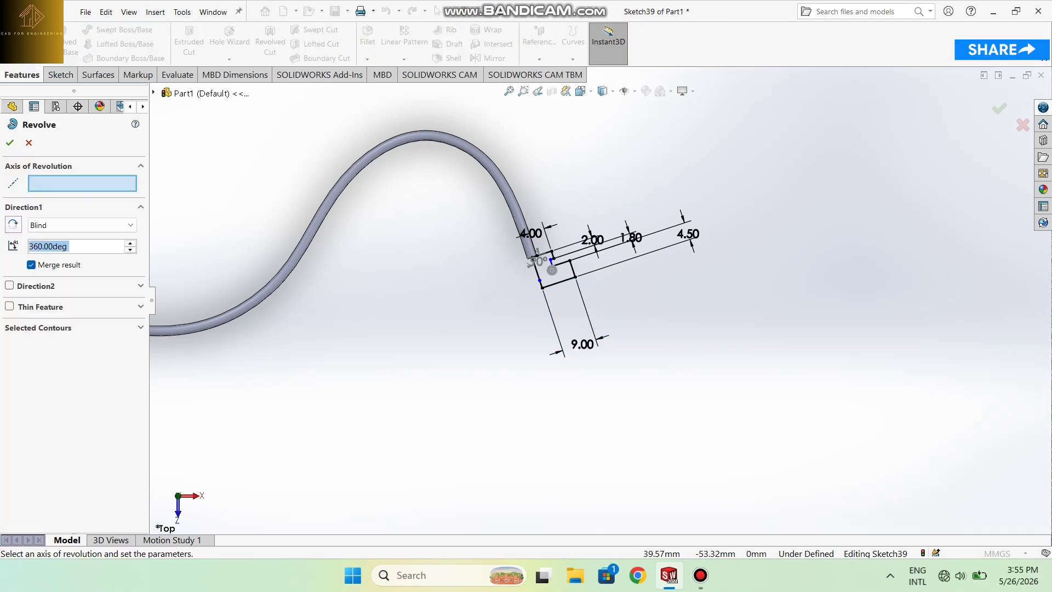
pyautogui.click(552, 269)
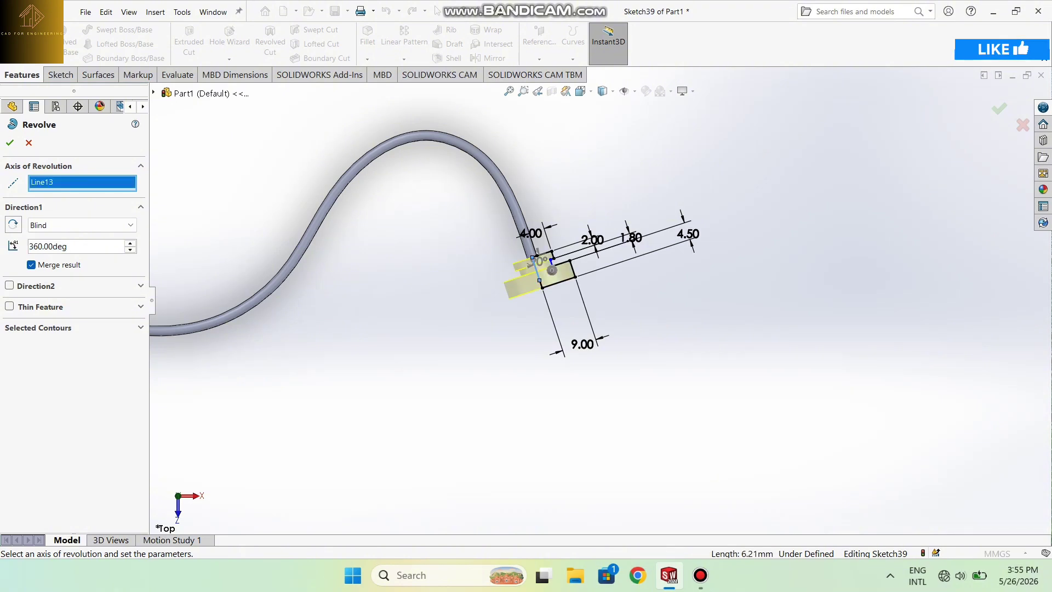
pyautogui.press('Return')
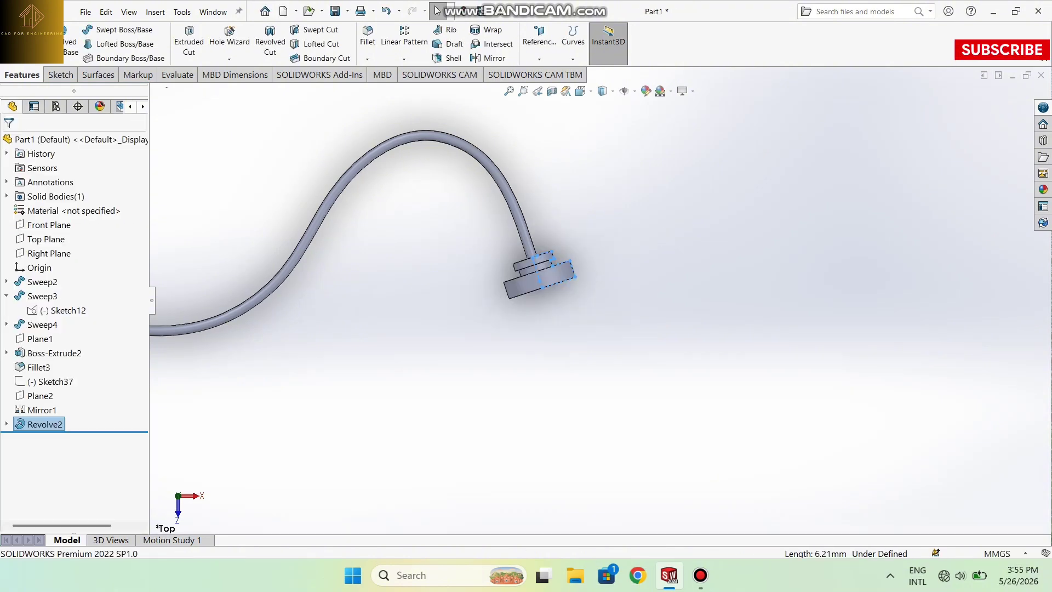
# Apply a deep blue colour to the main tube's face running from the yoke to the chest piece
pyautogui.scroll(5, 599, 299)
pyautogui.scroll(3, 597, 293)
pyautogui.keyDown('alt'); pyautogui.moveTo(597, 293); pyautogui.dragTo(576, 238, button='middle'); pyautogui.keyUp('alt')
pyautogui.scroll(-3, 576, 238)
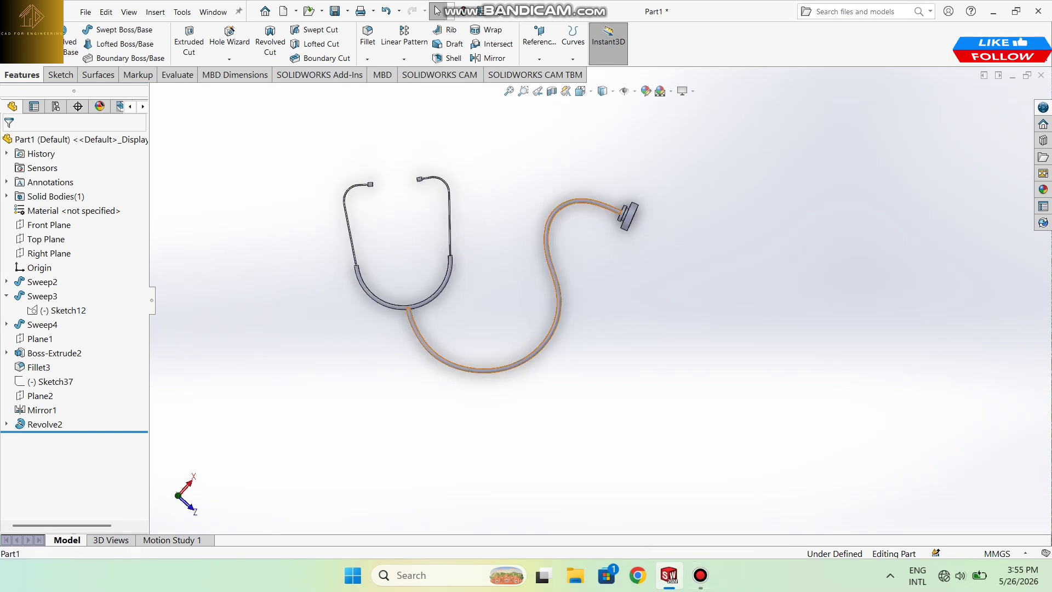
pyautogui.click(590, 202)
pyautogui.click(671, 91)
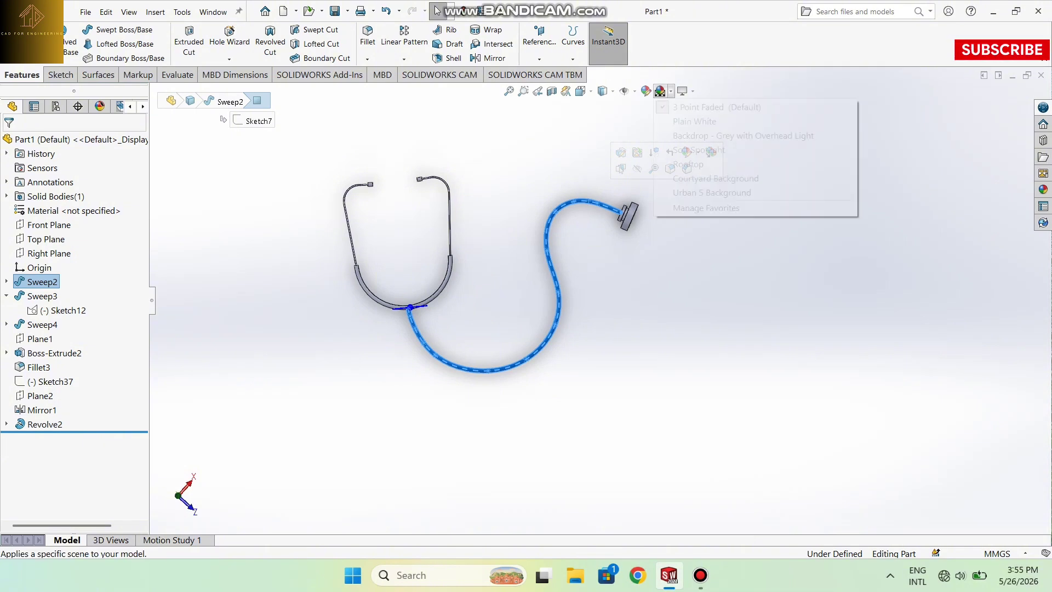
pyautogui.click(646, 91)
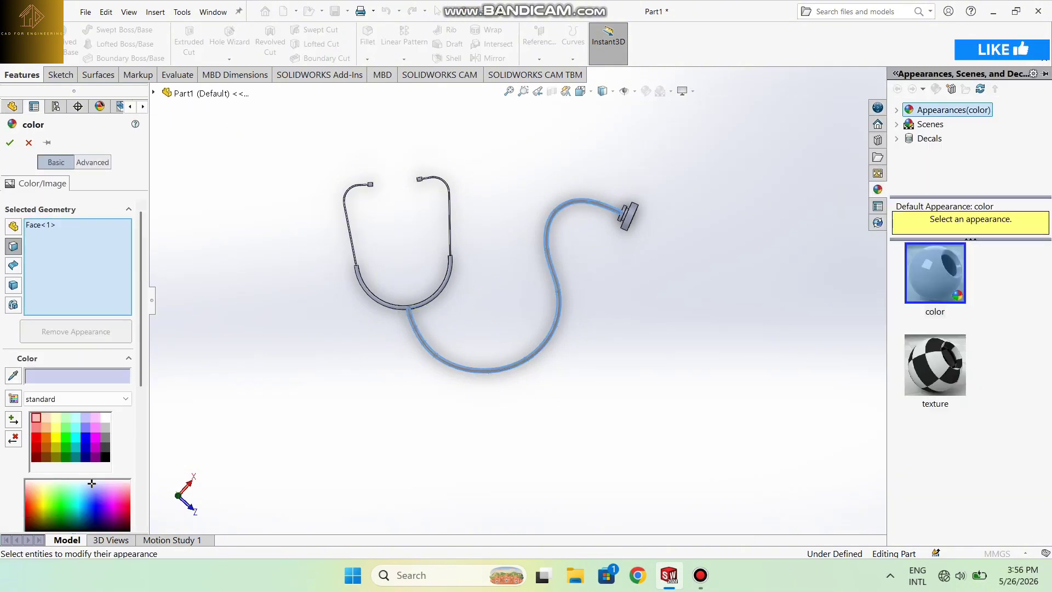
pyautogui.moveTo(91, 483); pyautogui.dragTo(90, 506)
pyautogui.click(10, 142)
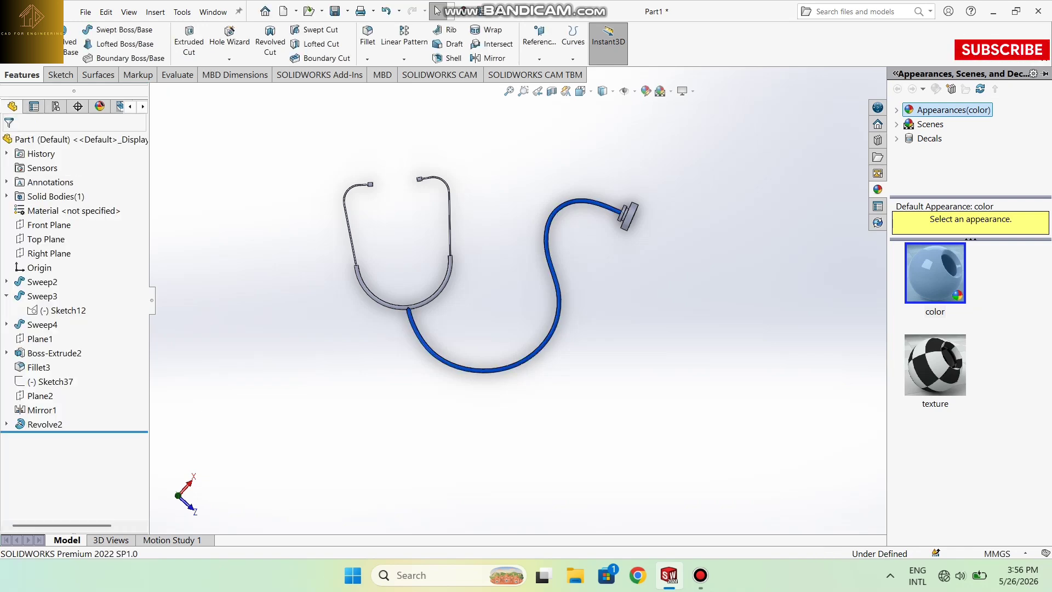
pyautogui.scroll(-3, 527, 235)
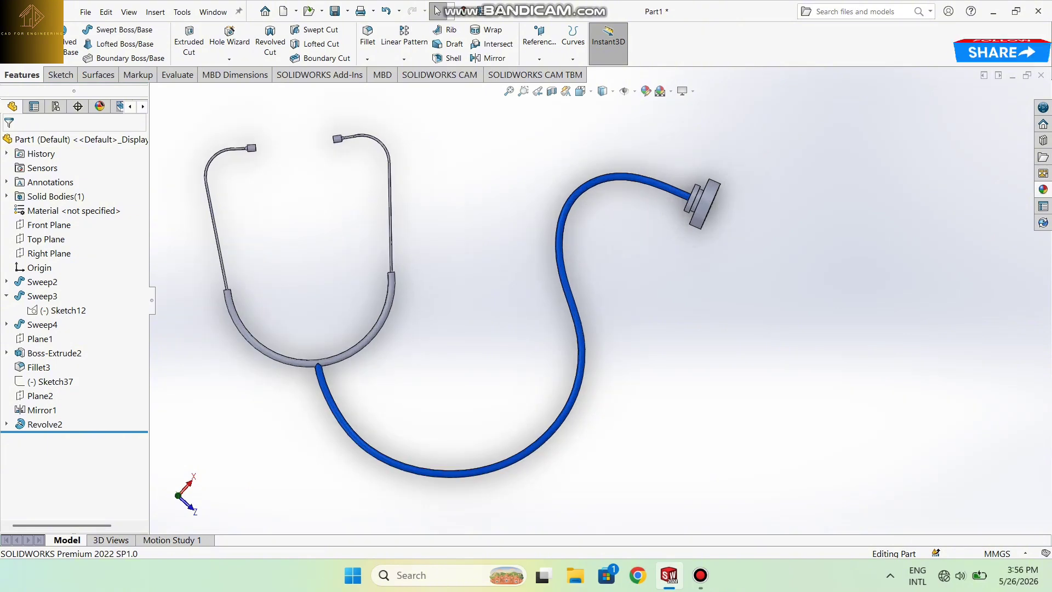
pyautogui.moveTo(560, 267); pyautogui.dragTo(614, 299, button='middle')
pyautogui.scroll(-2, 269, 132)
pyautogui.scroll(3, 596, 288)
pyautogui.click(700, 575)
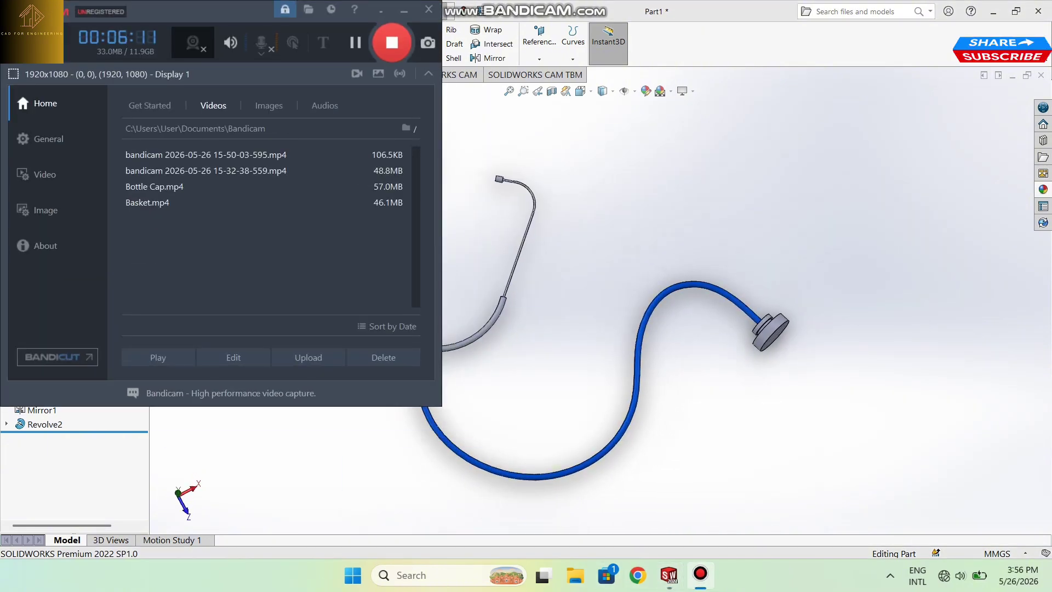